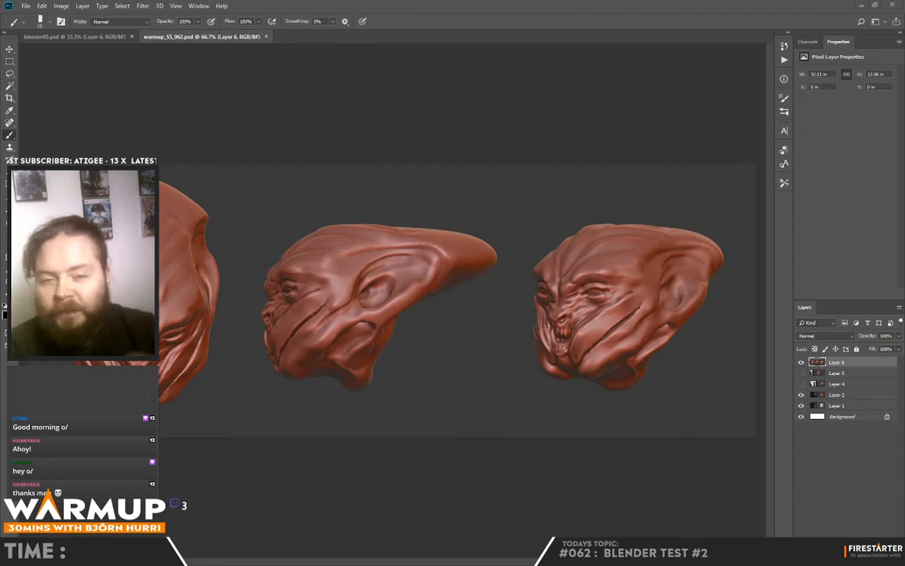
Show blender03.psd in its own floating window, zoom it to 66.7% and make the window taller.
left_click(79, 40)
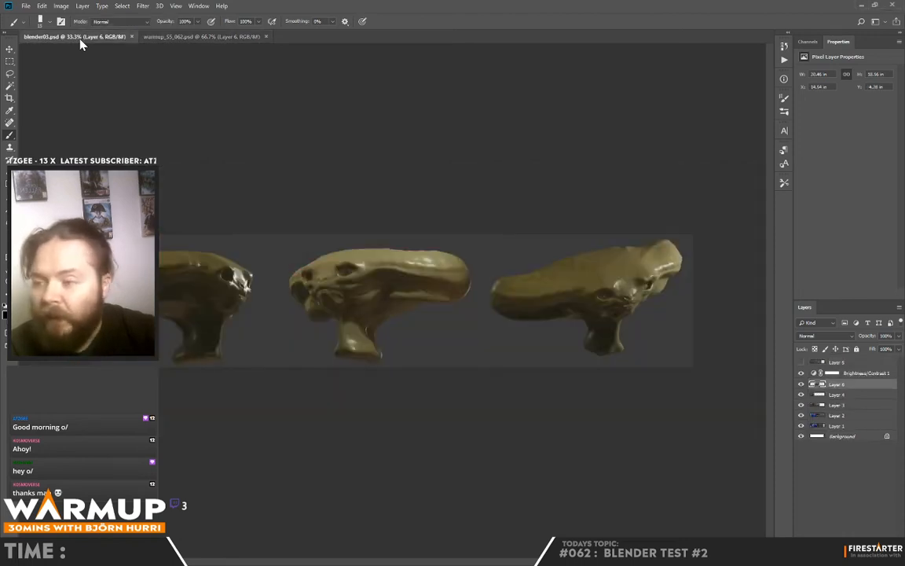
left_click_drag(114, 39, 117, 69)
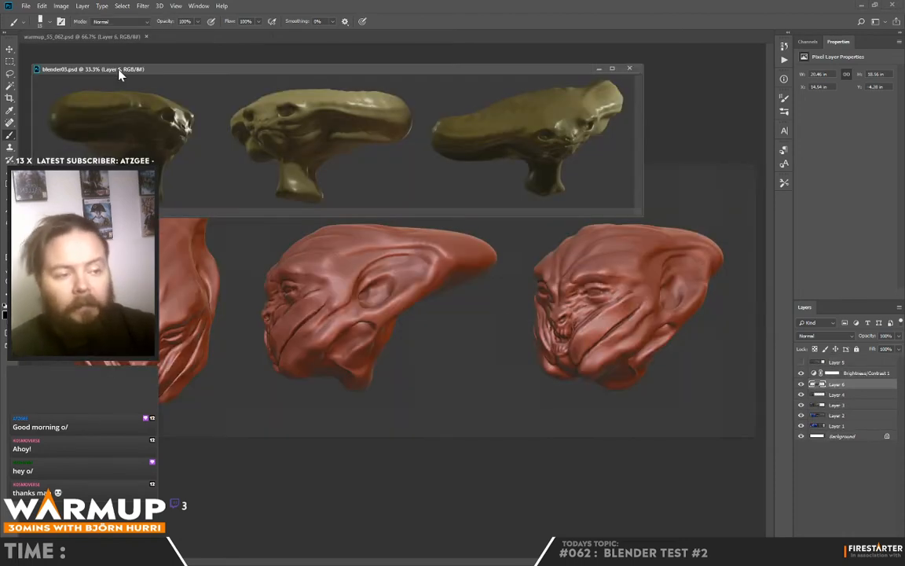
key("ctrl+plus")
key("ctrl+plus")
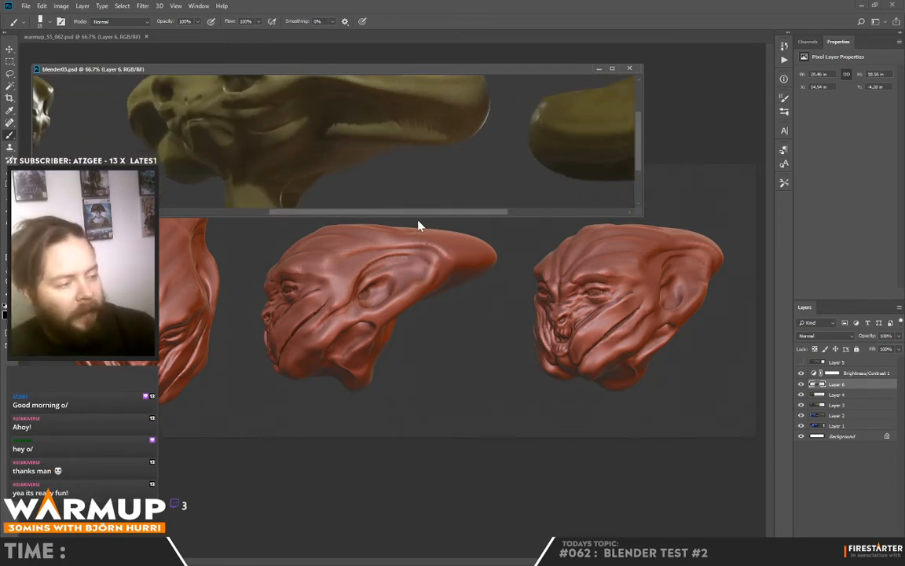
left_click_drag(418, 216, 425, 500)
Examine the three olive-green creature head renders up close, including their faces, skulls and necks.
left_click_drag(230, 343, 498, 354)
left_click_drag(406, 253, 378, 256)
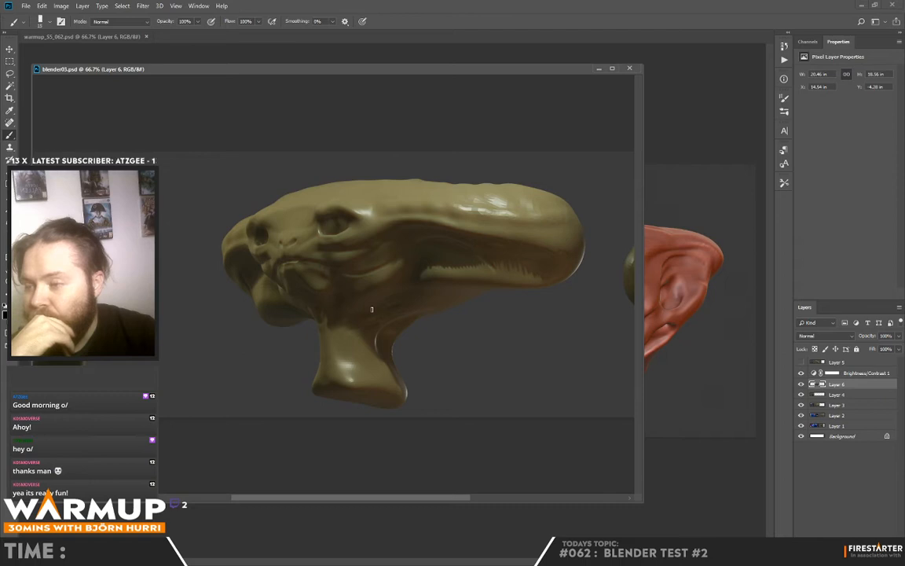
left_click_drag(510, 324, 265, 324)
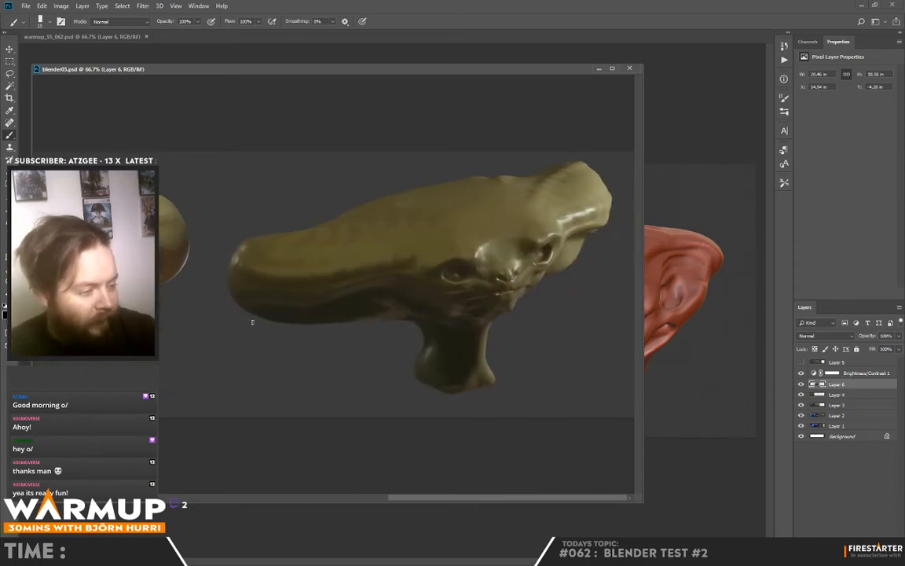
left_click_drag(228, 312, 434, 328)
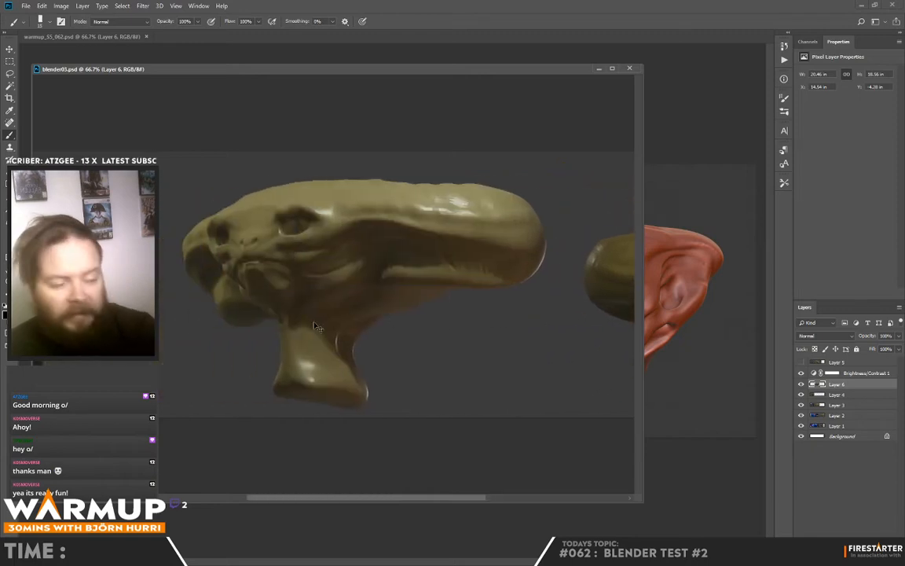
key("ctrl+plus")
key("ctrl+plus")
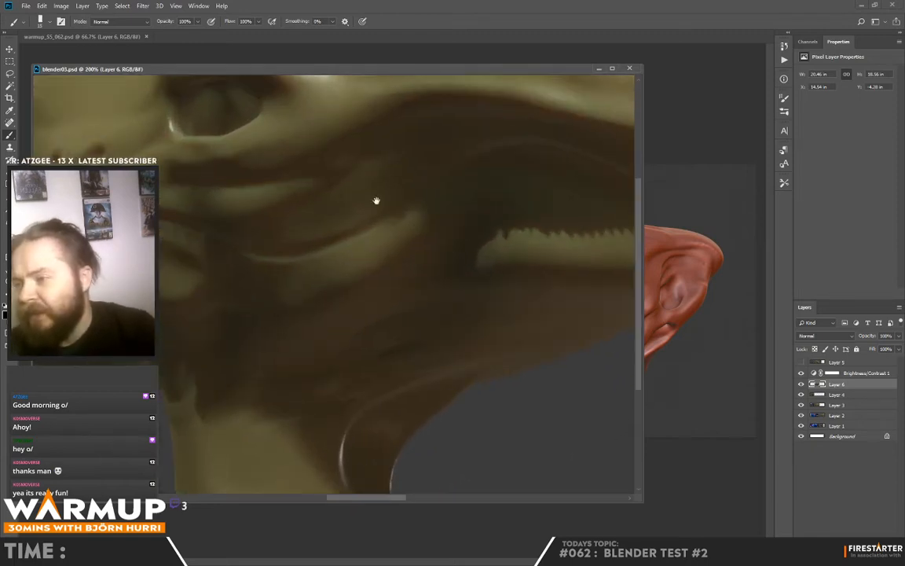
left_click_drag(376, 200, 268, 264)
left_click_drag(509, 204, 642, 265)
left_click_drag(422, 268, 458, 199)
left_click_drag(404, 352, 466, 381)
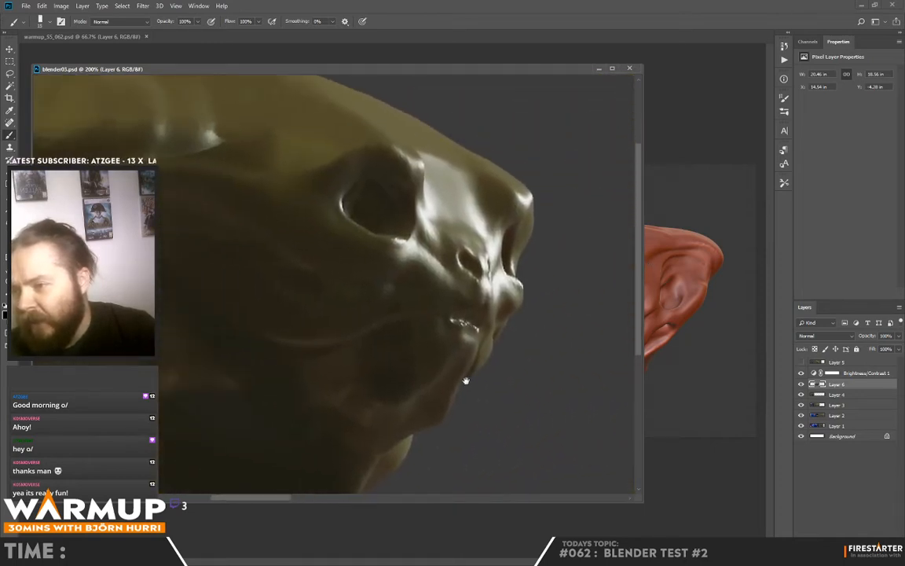
key("ctrl+minus")
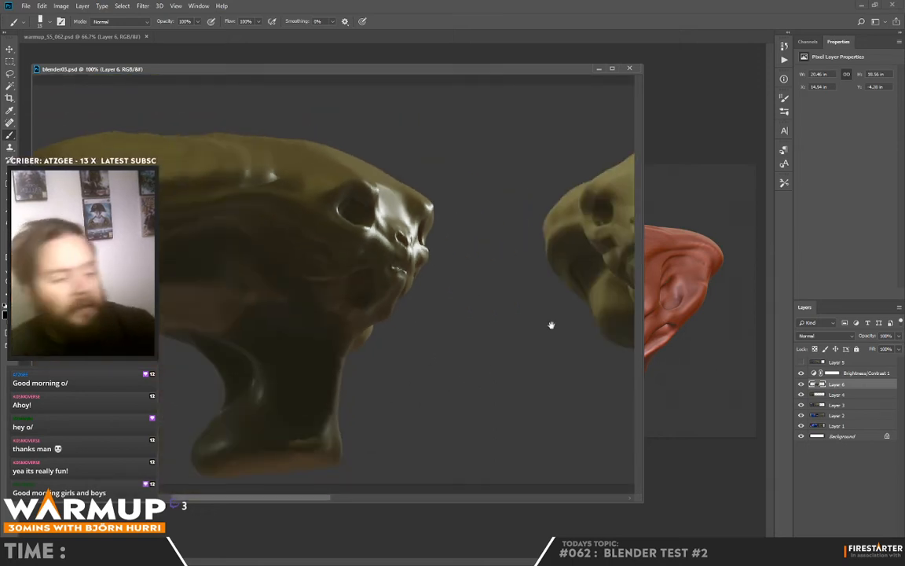
left_click_drag(553, 332, 323, 321)
left_click_drag(480, 339, 297, 337)
left_click_drag(452, 343, 216, 332)
left_click_drag(495, 336, 236, 318)
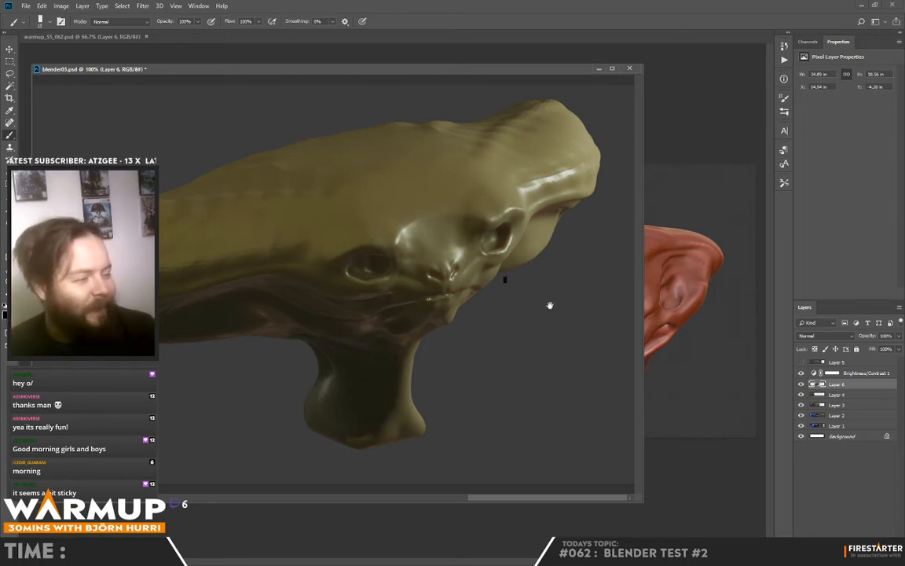
left_click_drag(194, 309, 388, 330)
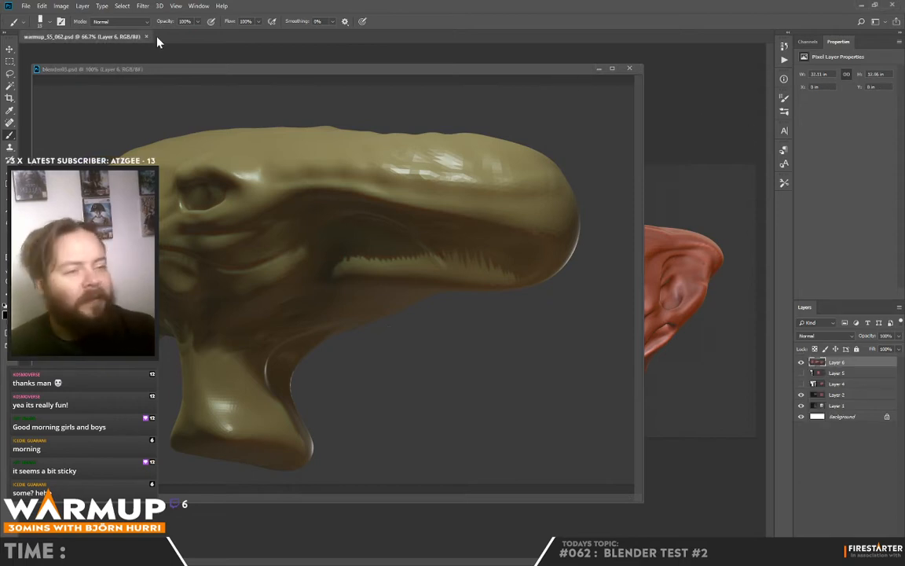
Float warmup_S5_062.psd in its own window and crop its canvas to the rightmost red creature head.
left_click_drag(109, 37, 119, 83)
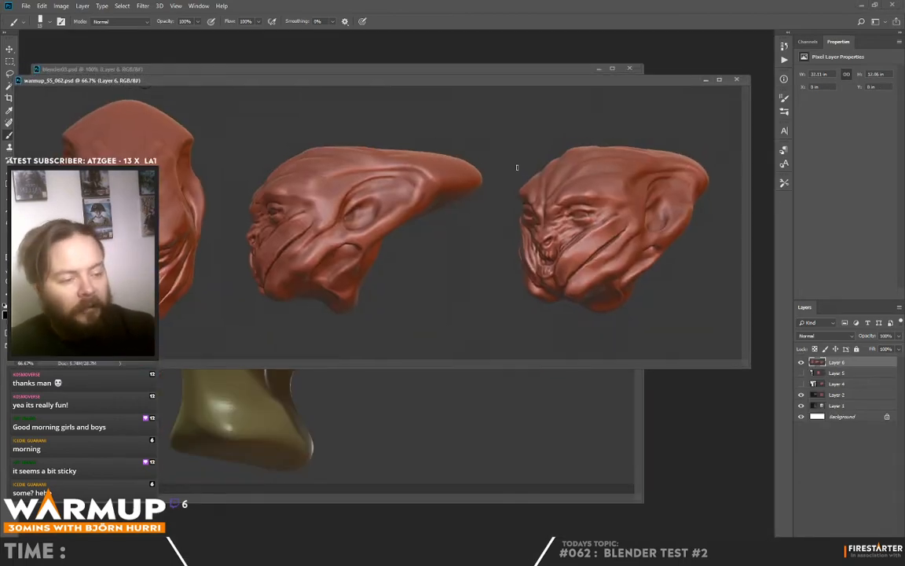
key("c")
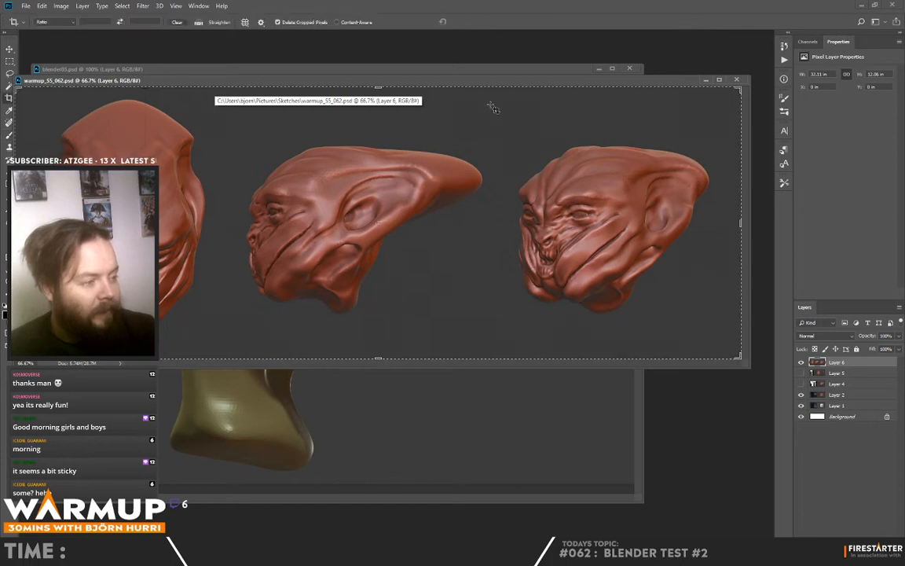
left_click_drag(475, 94, 780, 375)
key("Return")
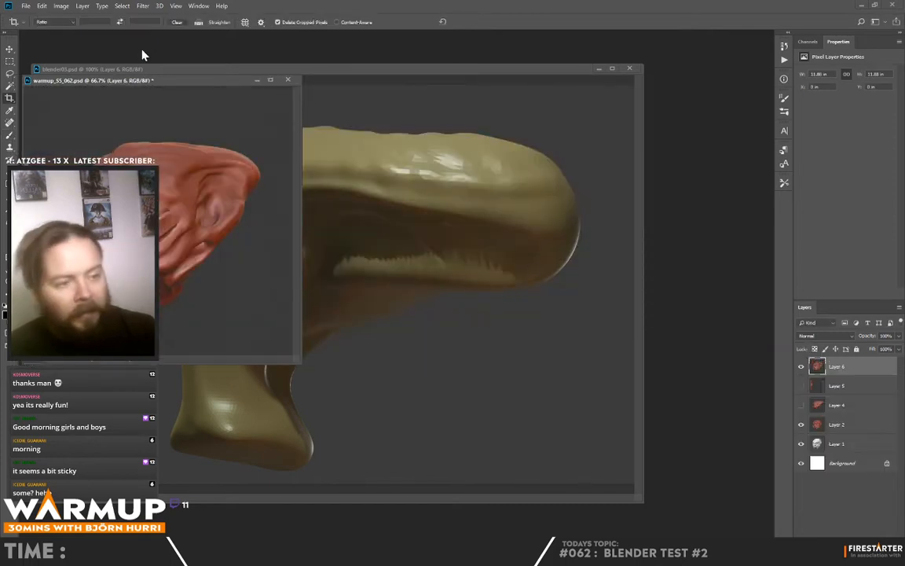
left_click_drag(142, 81, 275, 131)
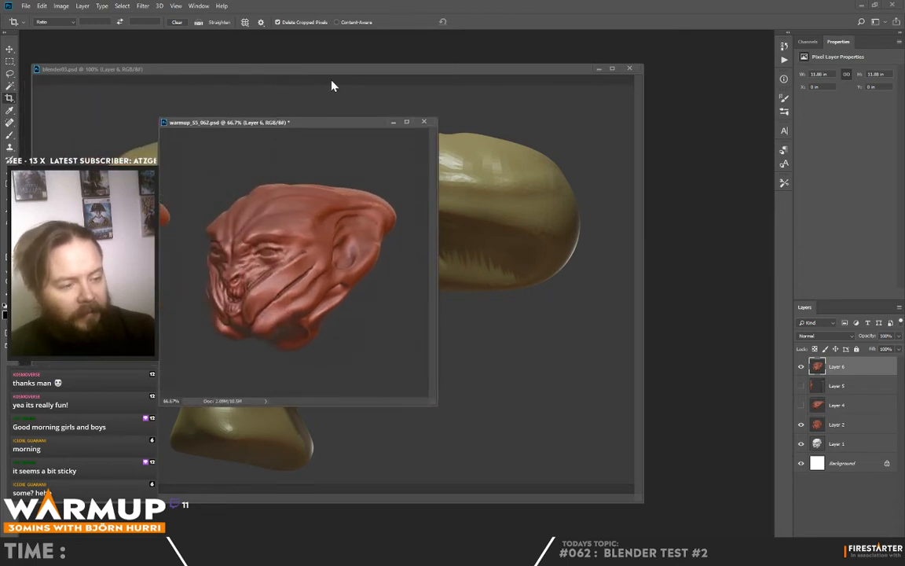
Select the leftover bit of the neighbouring head at the cropped canvas's left edge and remove it.
key("m")
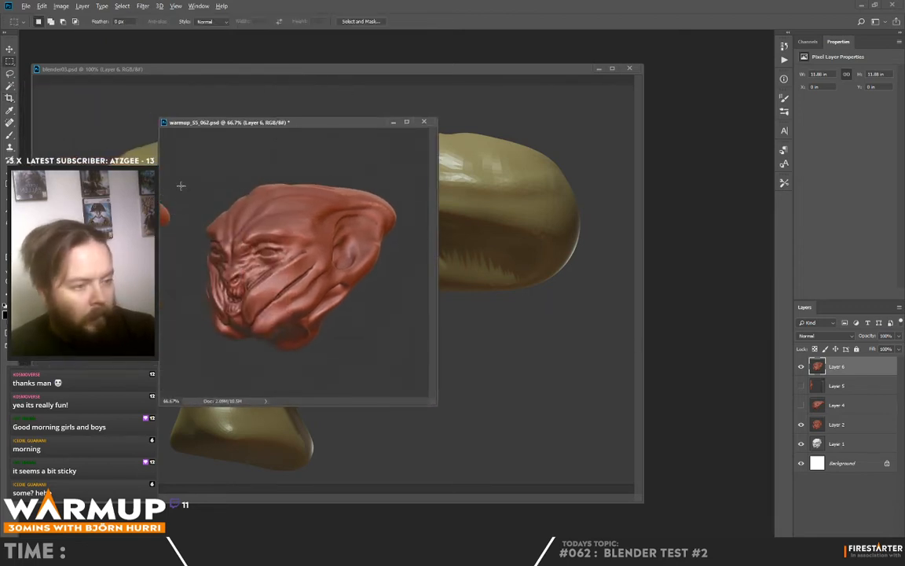
mouse_move(182, 185)
left_mouse_down()
mouse_move(163, 222)
mouse_move(161, 269)
left_mouse_up()
key("b")
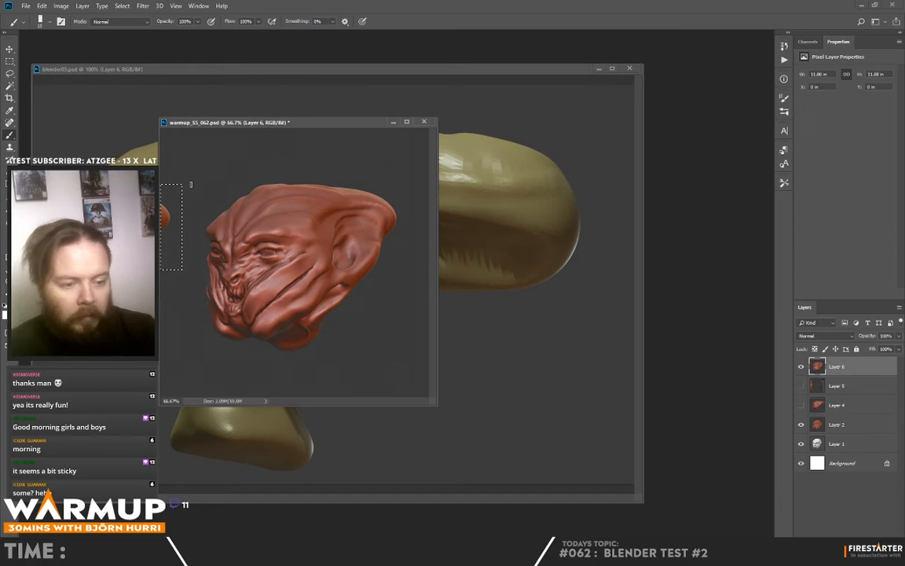
Resize the cropped head image to 200 percent in width and height.
left_click(61, 5)
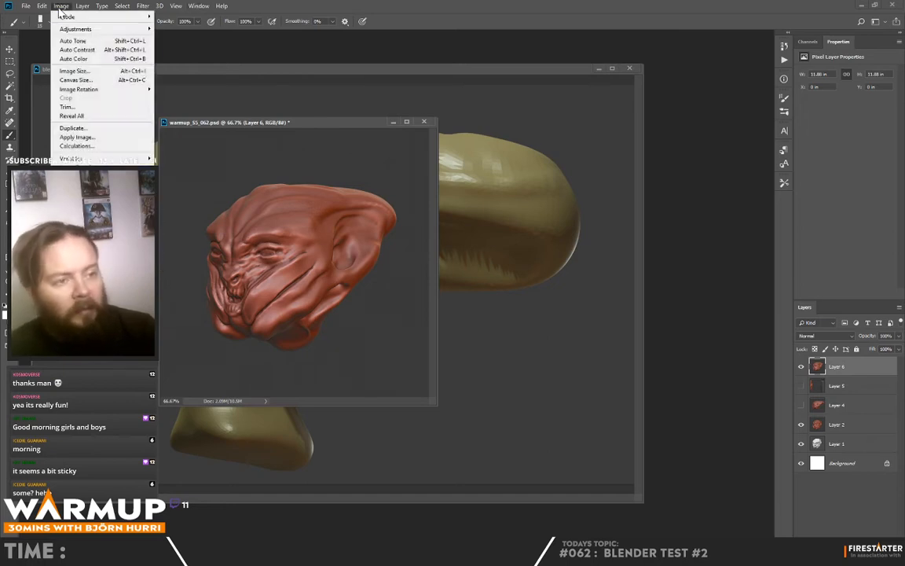
left_click(110, 72)
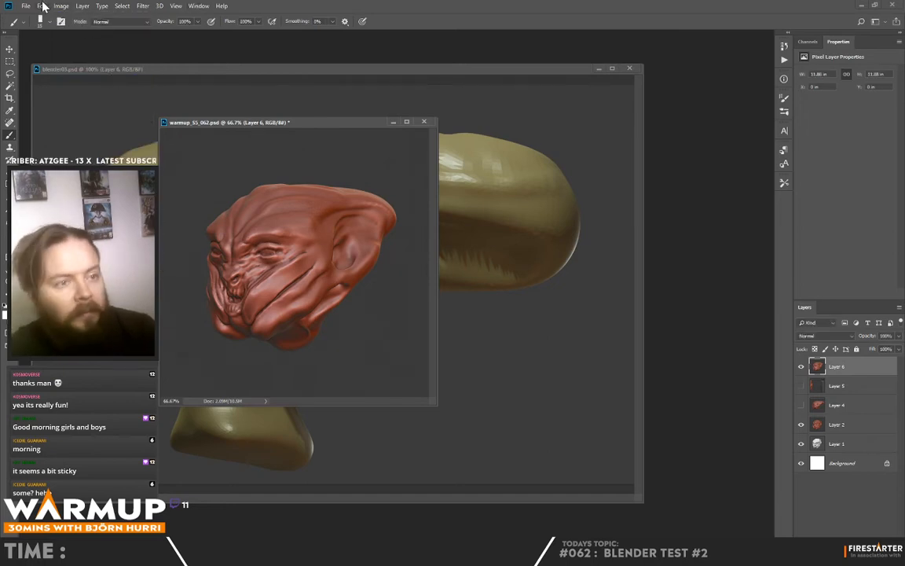
left_click(61, 6)
left_click(85, 71)
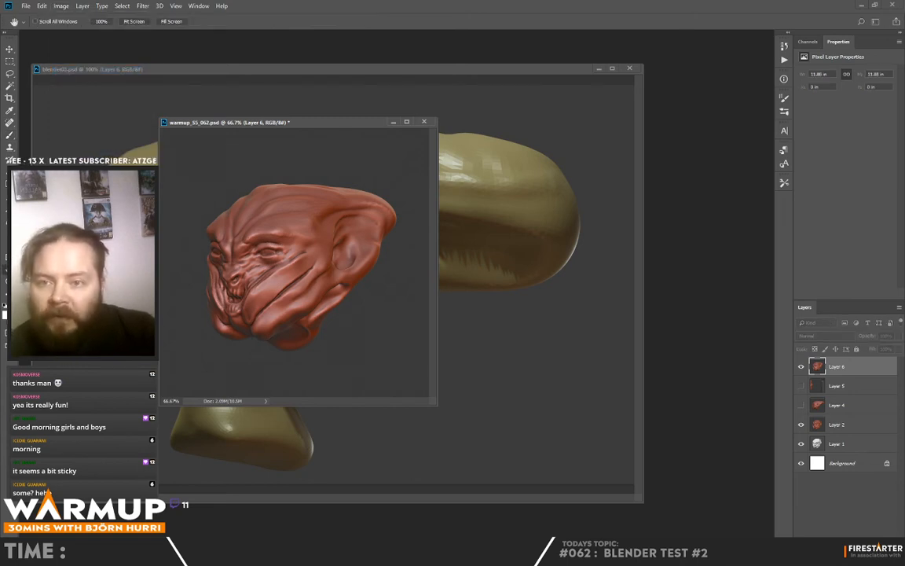
key("ctrl+alt+i")
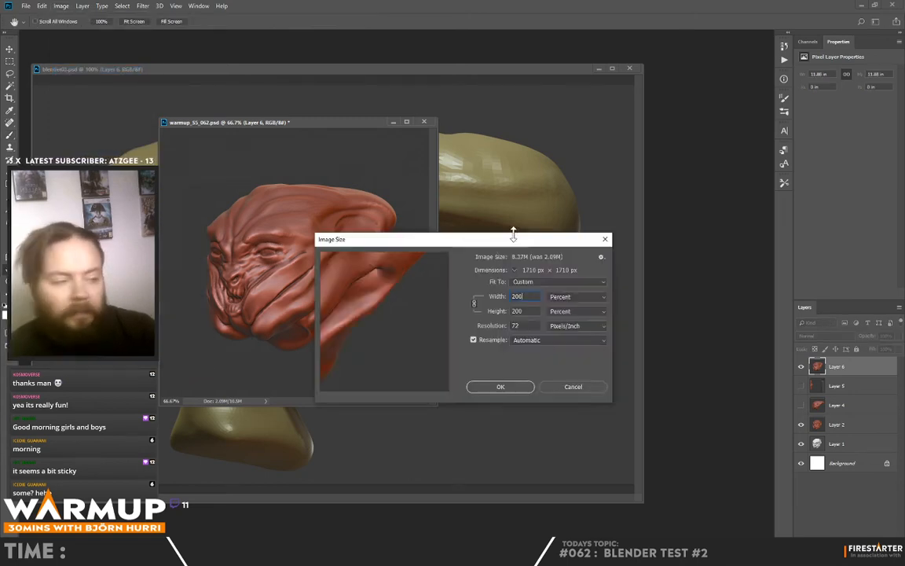
key("Escape")
key("b")
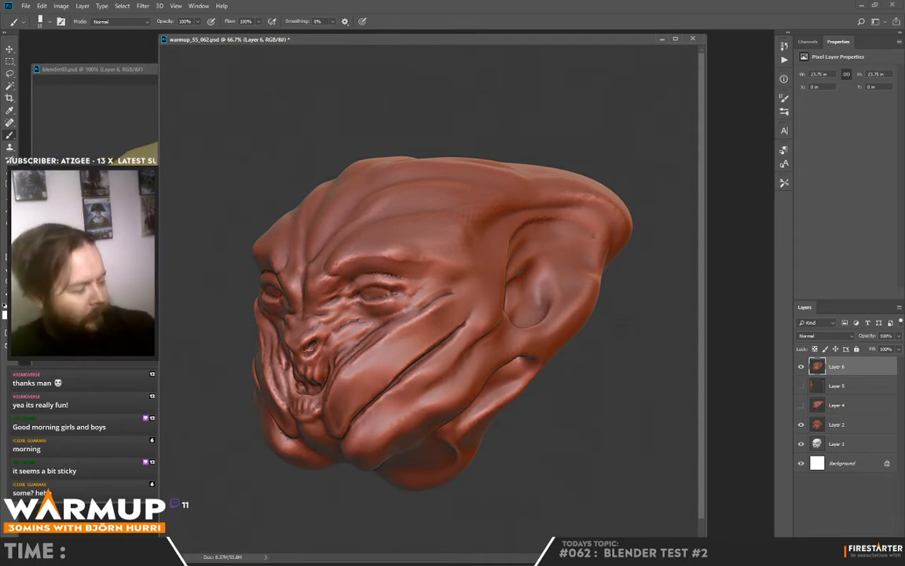
Save the document with a new empty layer on top and choose the soft 300 px sketcher brush.
key("ctrl+shift+alt+n")
key("ctrl+s")
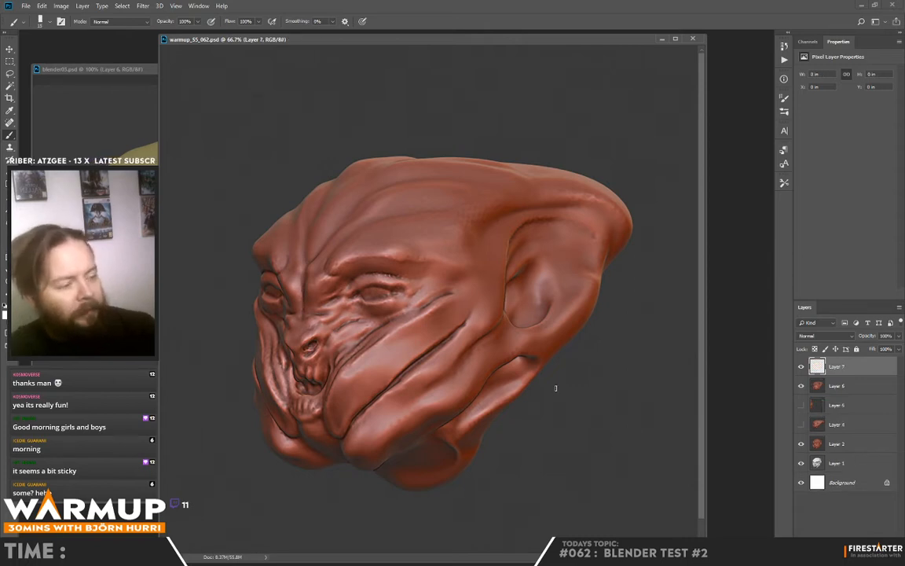
right_click(388, 297)
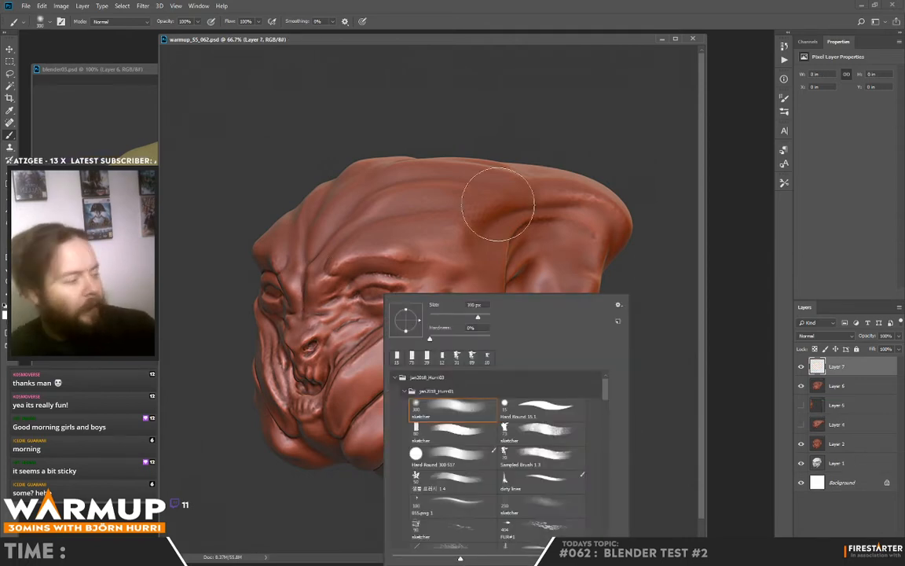
Add a Hue/Saturation adjustment above Layer 6 in Color blend mode and shift its hue to turn the head purple.
left_click(836, 384)
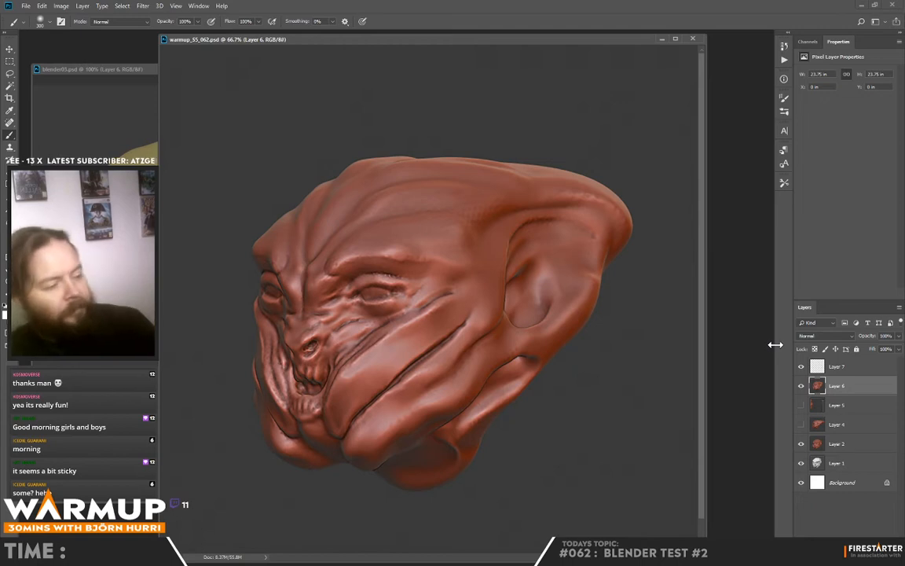
left_click(847, 532)
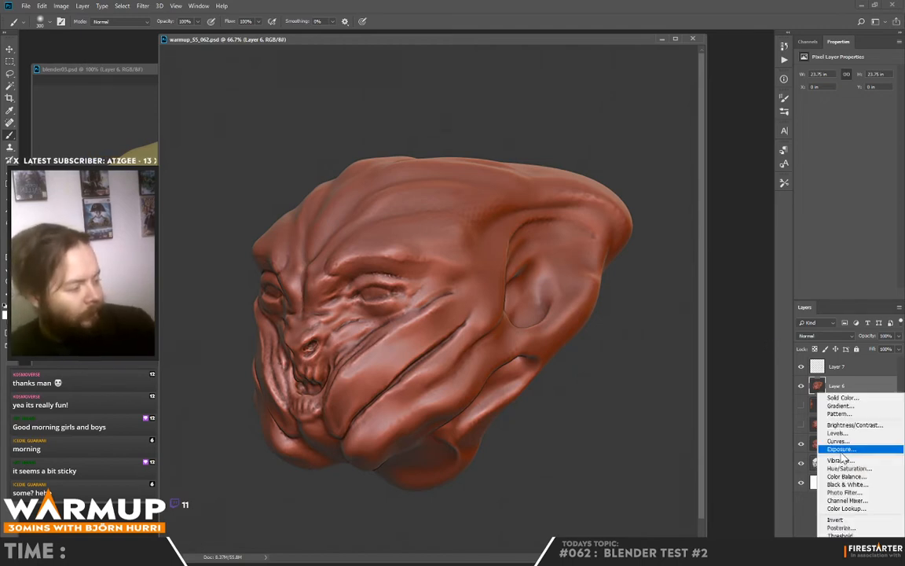
left_click(863, 470)
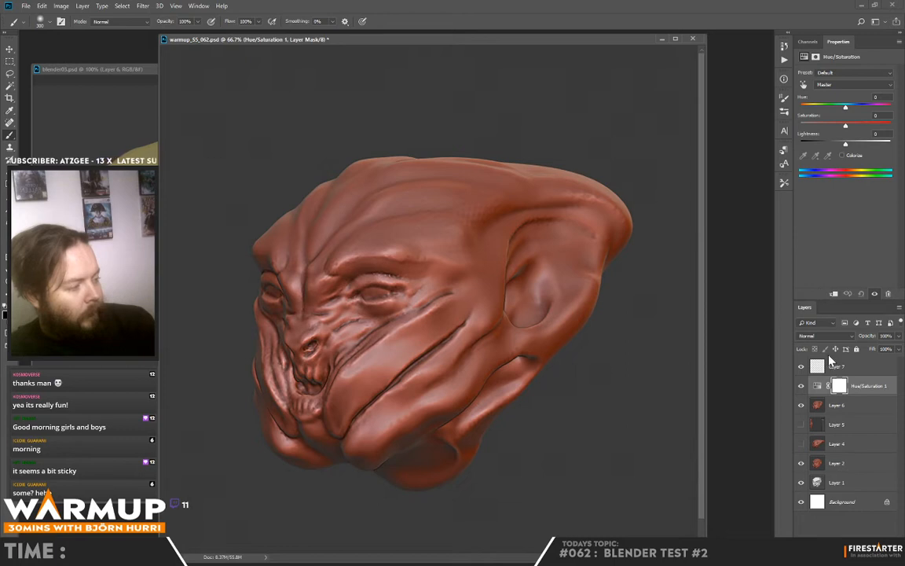
left_click(809, 336)
left_click(803, 320)
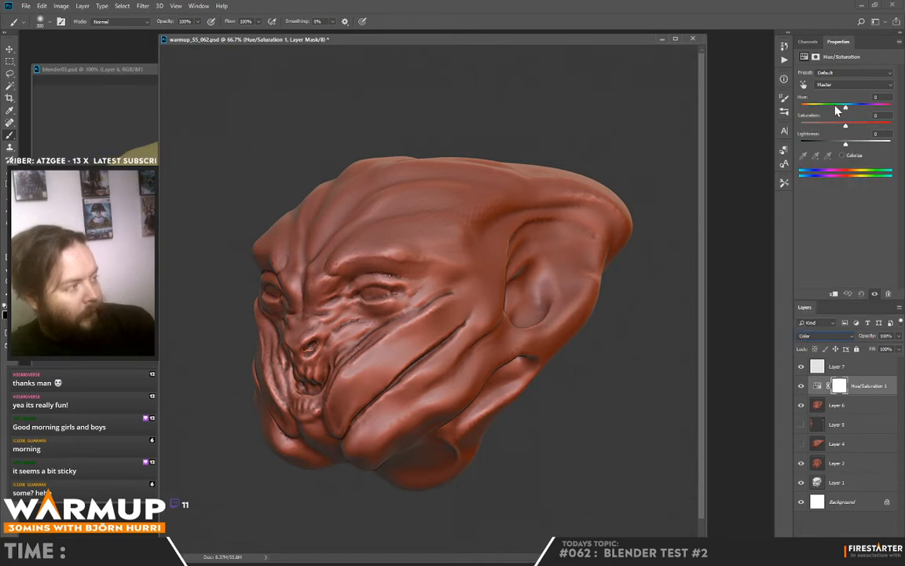
left_click_drag(846, 108, 817, 110)
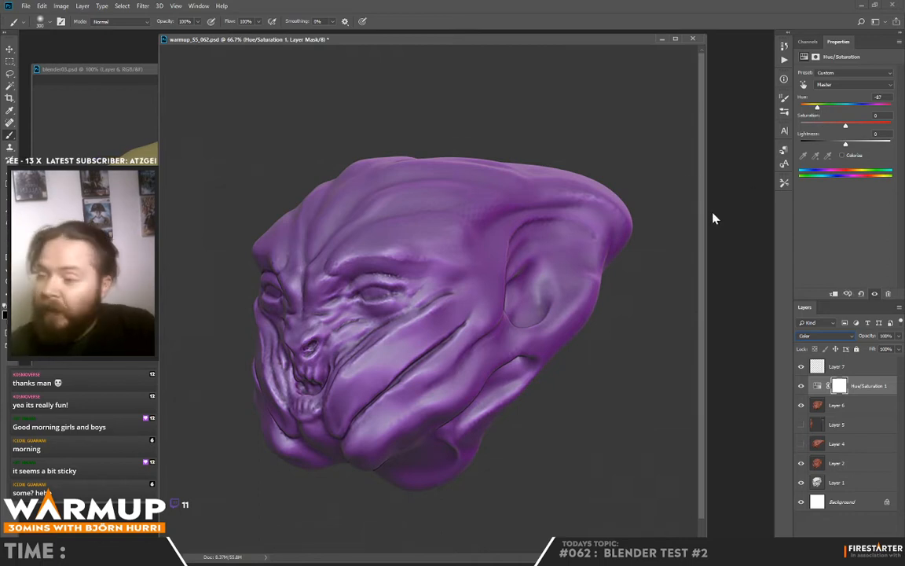
Set Layer 7's blend mode to Overlay and lower the Hue/Saturation adjustment's saturation to -62.
left_click(852, 367)
left_click(811, 336)
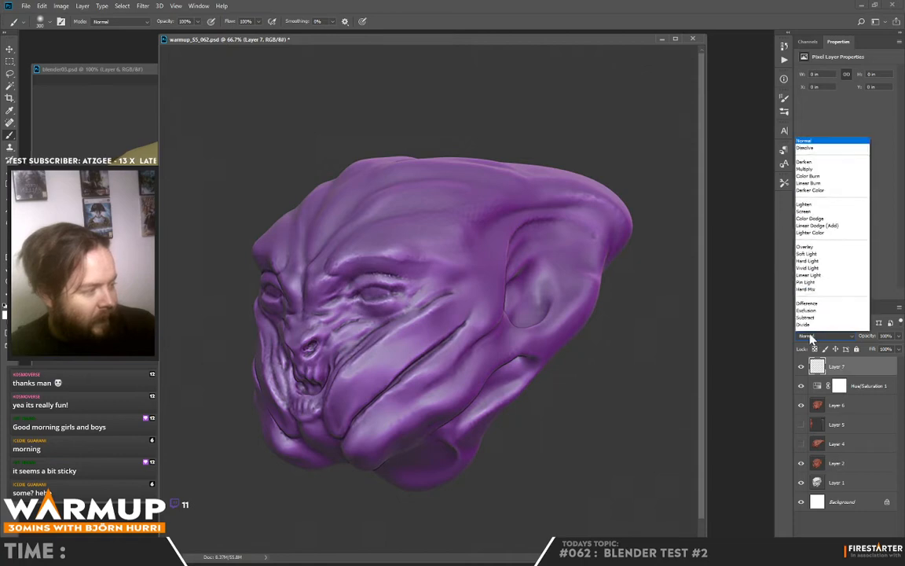
left_click(822, 214)
left_click(861, 386)
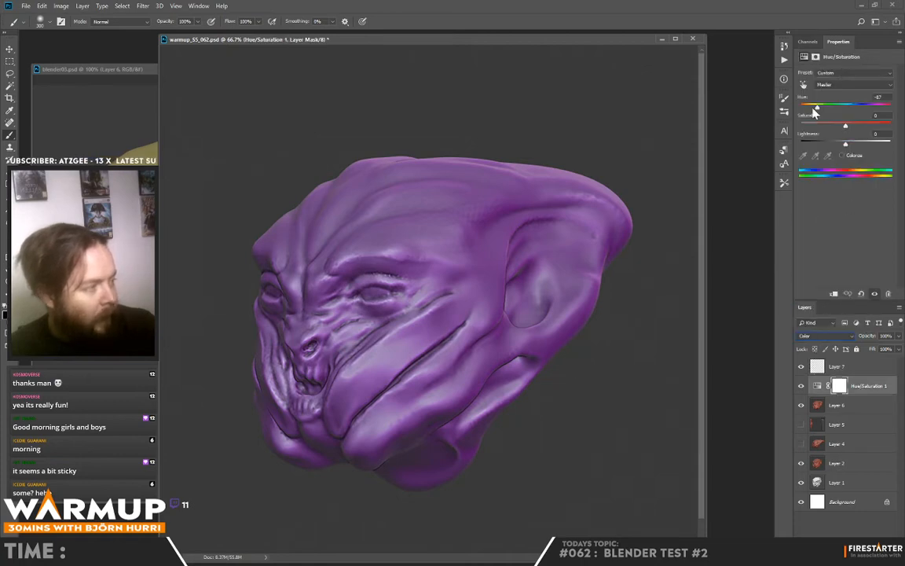
left_click(817, 128)
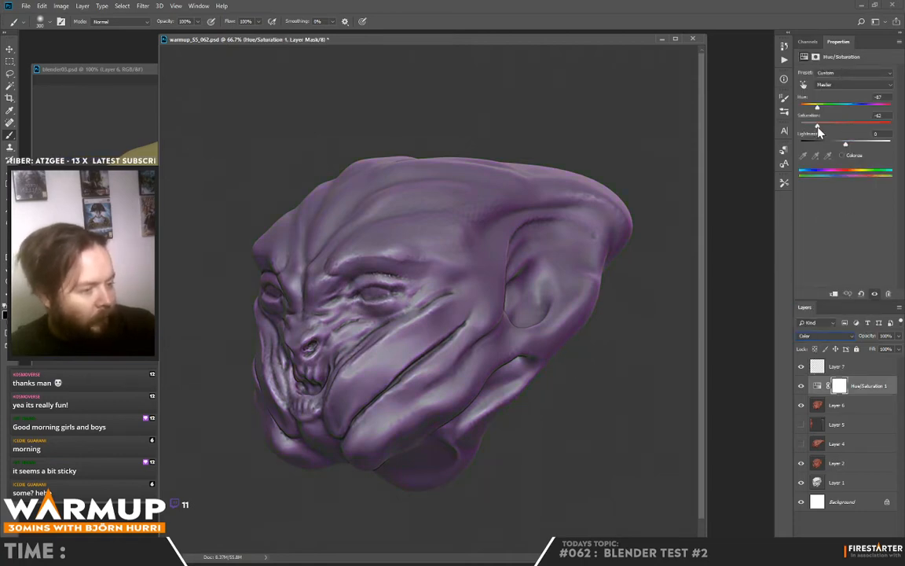
Tint the forehead, nose and mouth area on Layer 7 with a soft brush in bright cyan.
left_click(839, 366)
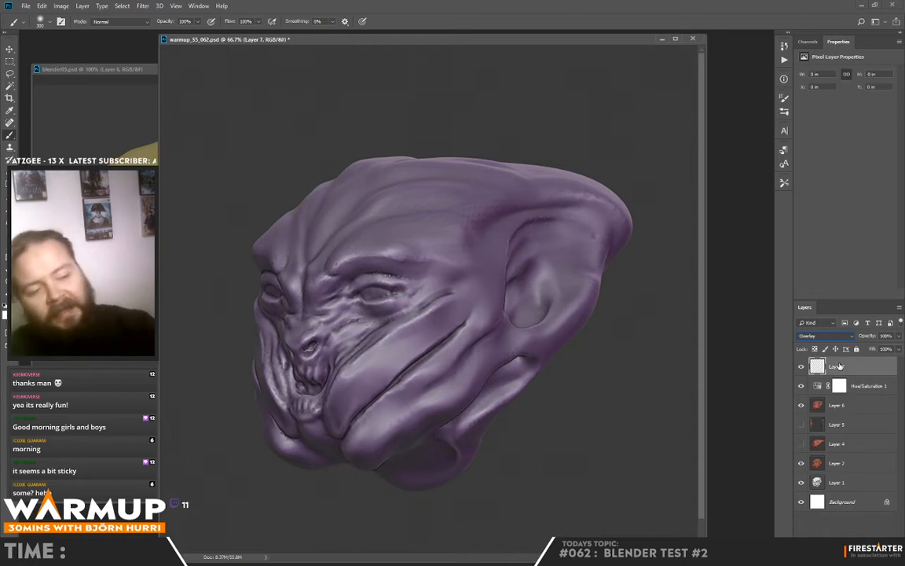
left_click(4, 314)
left_click(282, 340)
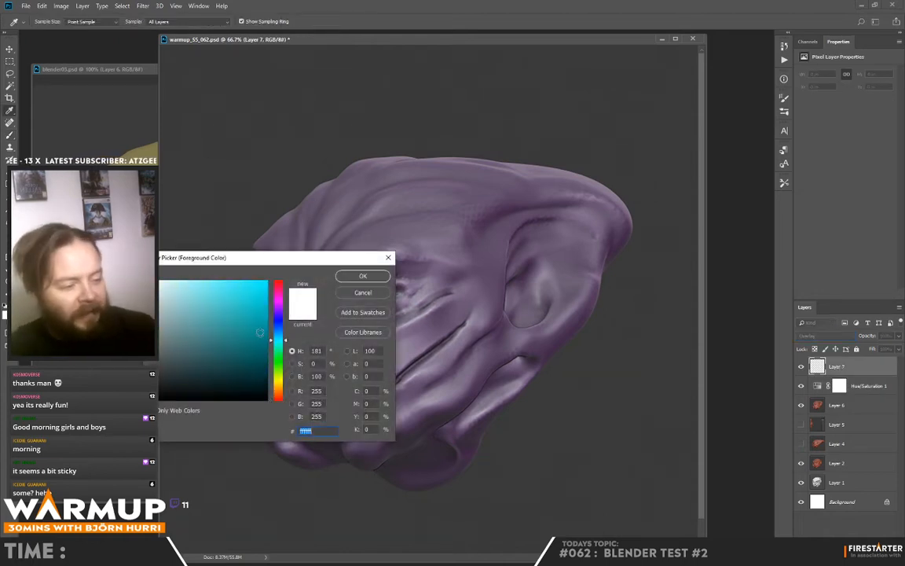
left_click(244, 307)
left_click(355, 278)
mouse_move(355, 284)
left_mouse_down()
mouse_move(271, 323)
mouse_move(271, 271)
mouse_move(311, 259)
mouse_move(335, 215)
mouse_move(394, 174)
mouse_move(503, 144)
left_mouse_up()
right_click(386, 205)
left_click(461, 227)
left_click(477, 228)
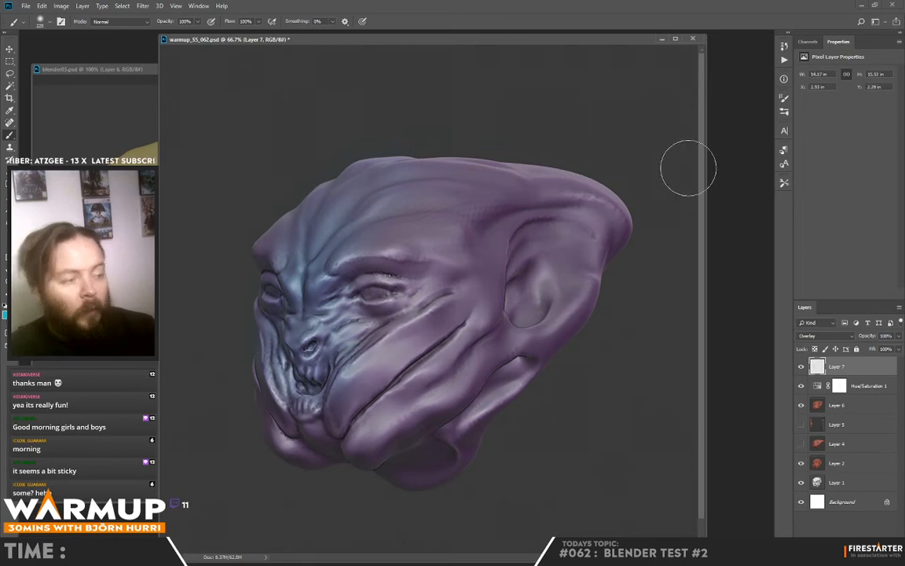
Extend the cyan tint on Layer 7 over the chin area and the whole ear with the large soft brush.
left_click_drag(323, 433, 316, 430)
mouse_move(590, 254)
left_mouse_down()
mouse_move(495, 259)
mouse_move(487, 251)
mouse_move(495, 228)
mouse_move(586, 260)
mouse_move(475, 271)
left_mouse_up()
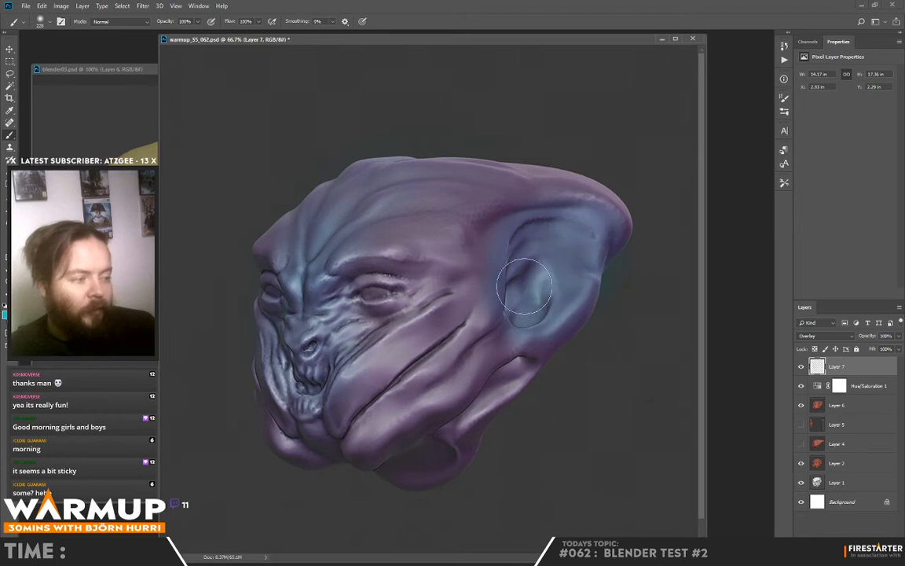
key("e")
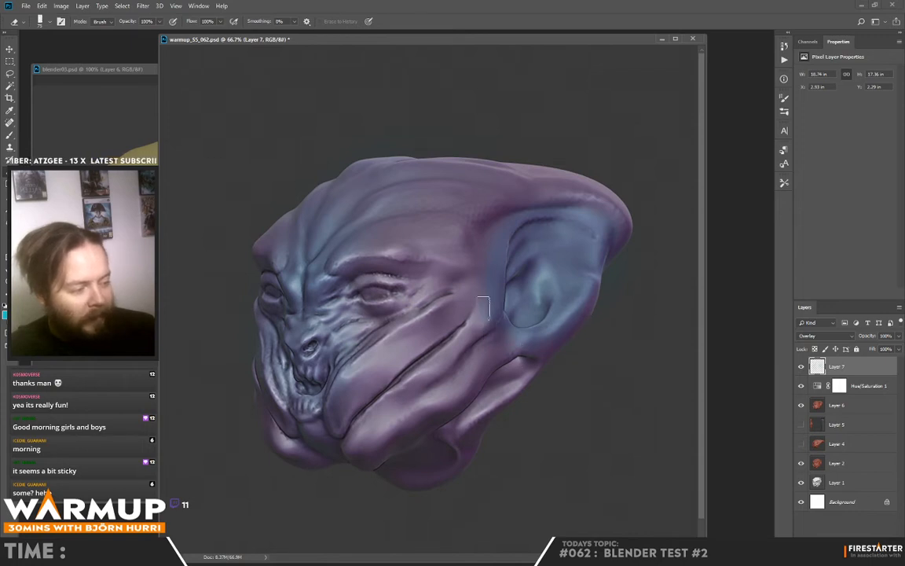
key("b")
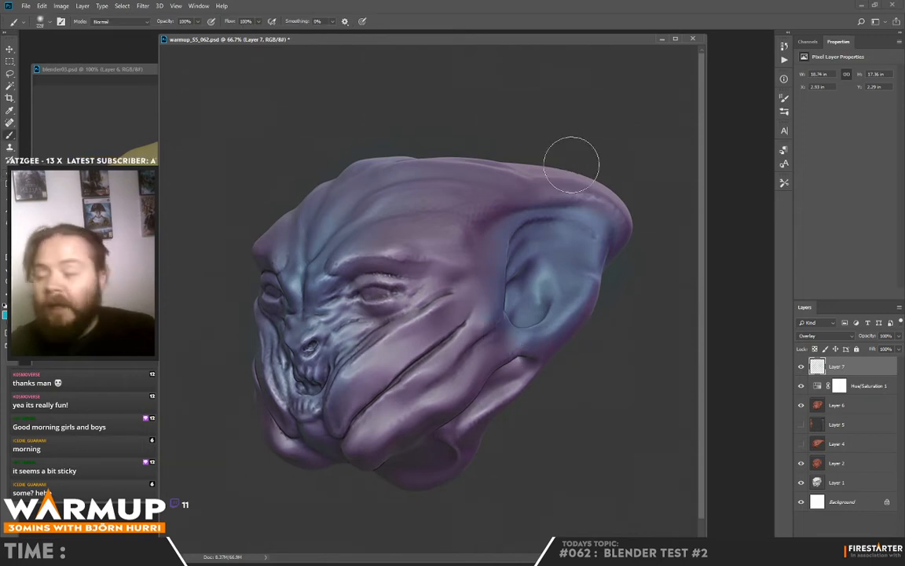
Tint the skin around the near eye cyan with the soft brush at 44 px and undo the last stroke.
right_click(399, 265)
left_click_drag(468, 288, 456, 287)
left_click_drag(360, 307, 411, 305)
key("ctrl+z")
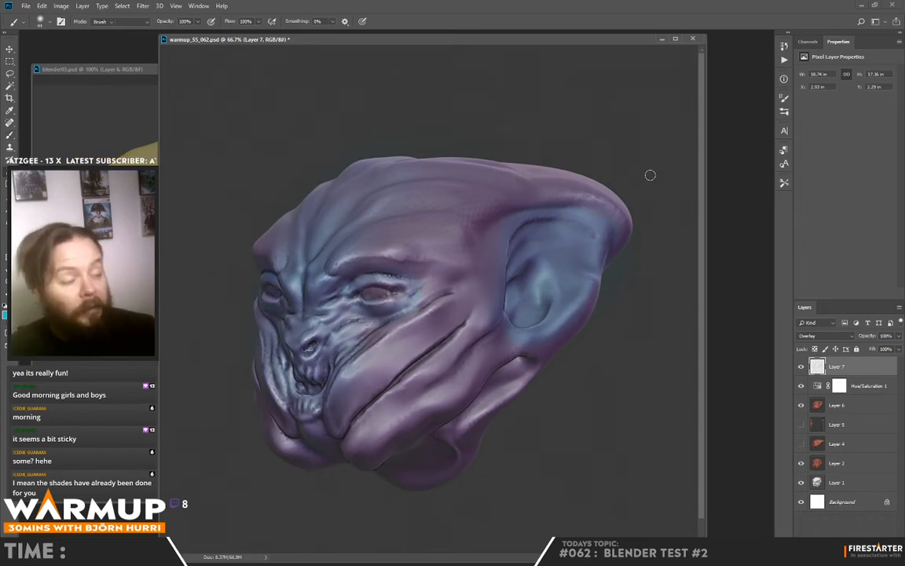
Erase the cyan tint from the eyeballs on Layer 7 with a 40 px eraser.
key("e")
right_click(398, 292)
left_click_drag(462, 310, 454, 312)
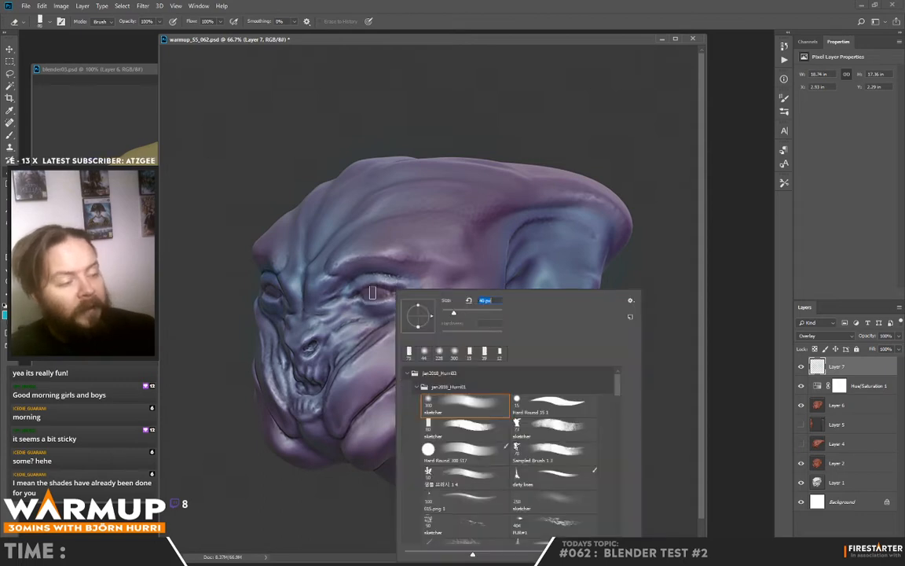
left_click(376, 292)
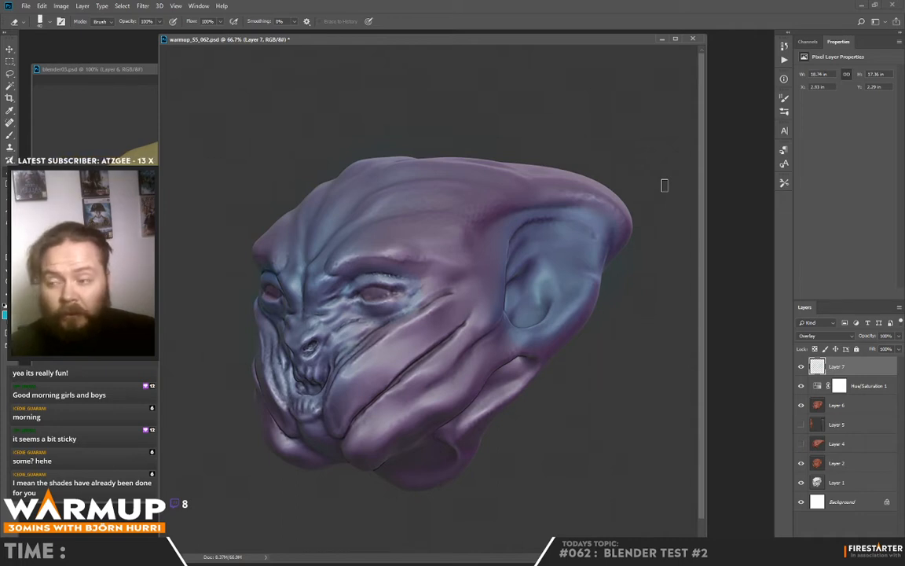
key("b")
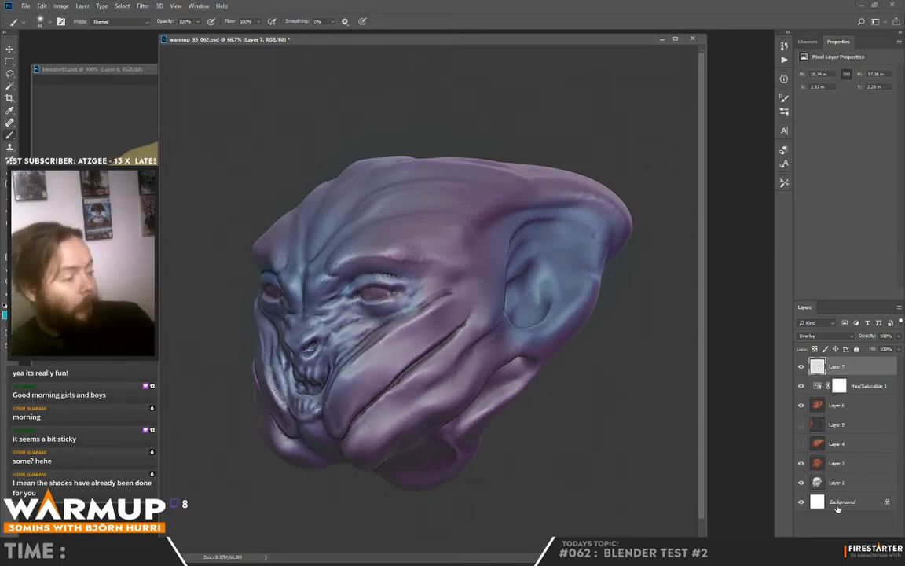
Add a new empty layer above Layer 7 and set its blend mode to Overlay.
key("ctrl+shift+alt+n")
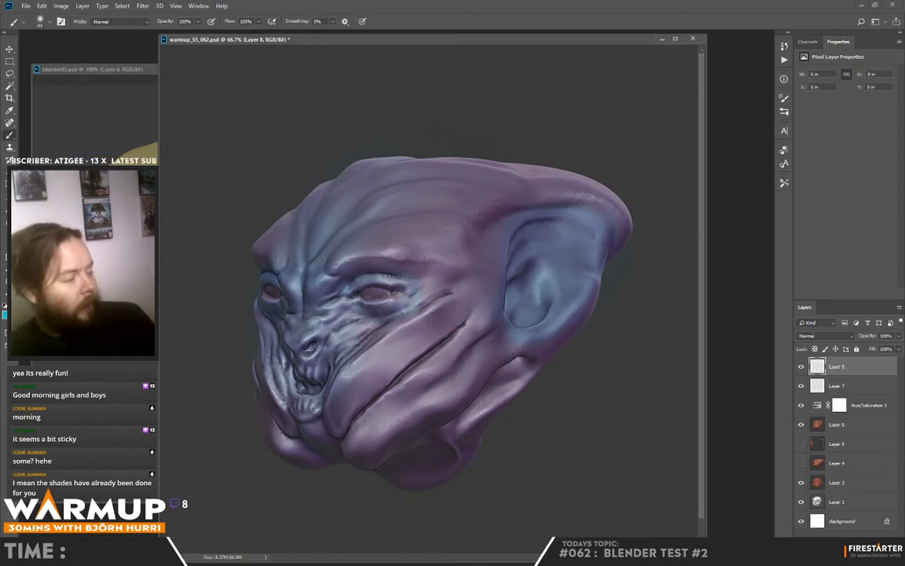
left_click(809, 335)
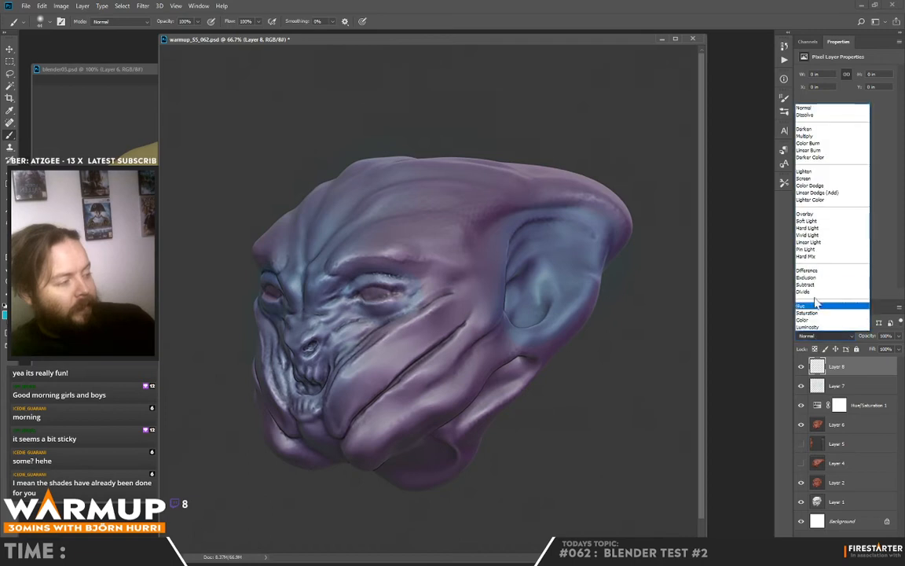
left_click(809, 209)
right_click(364, 287)
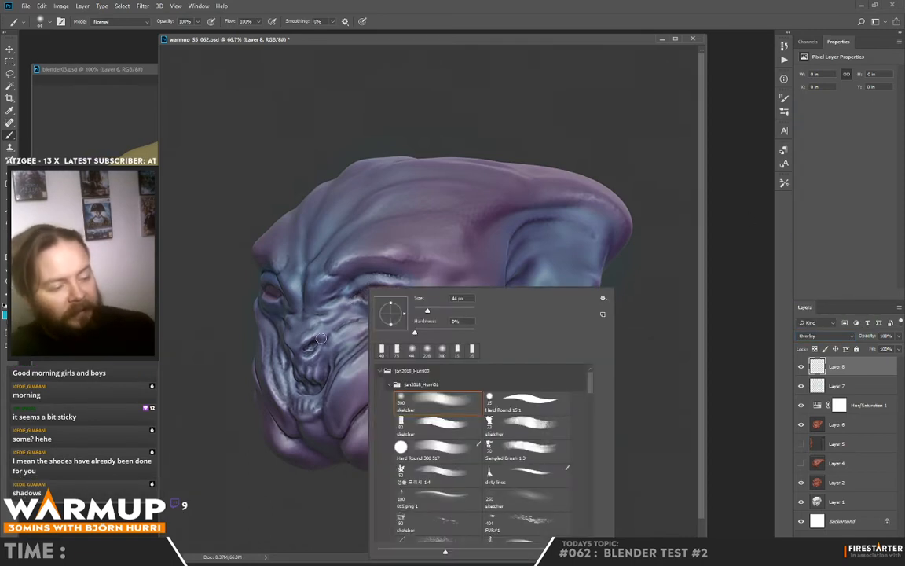
left_click(320, 360)
Set the foreground colour to dark magenta #93194d and paint it into the near nostril on Layer 8.
left_click(5, 314)
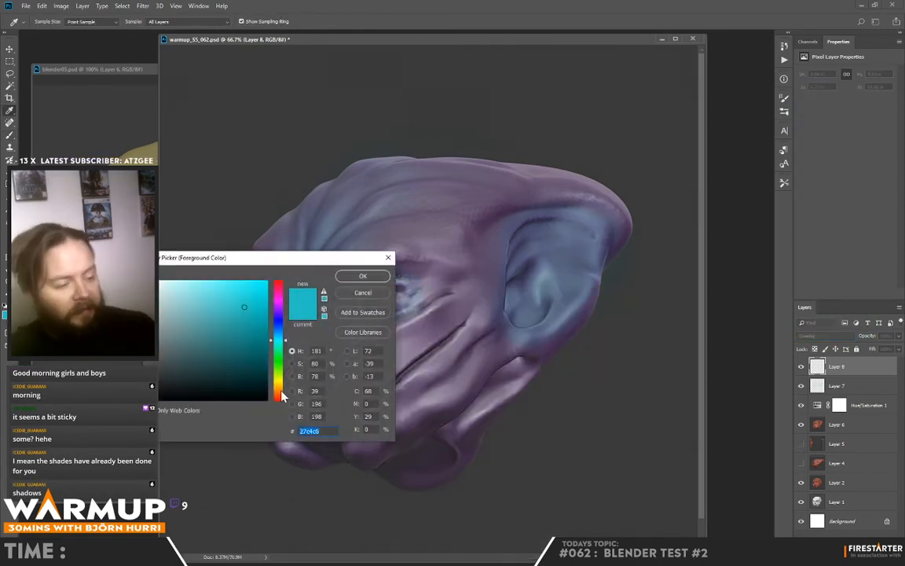
left_click(280, 392)
left_click(278, 299)
left_click(247, 331)
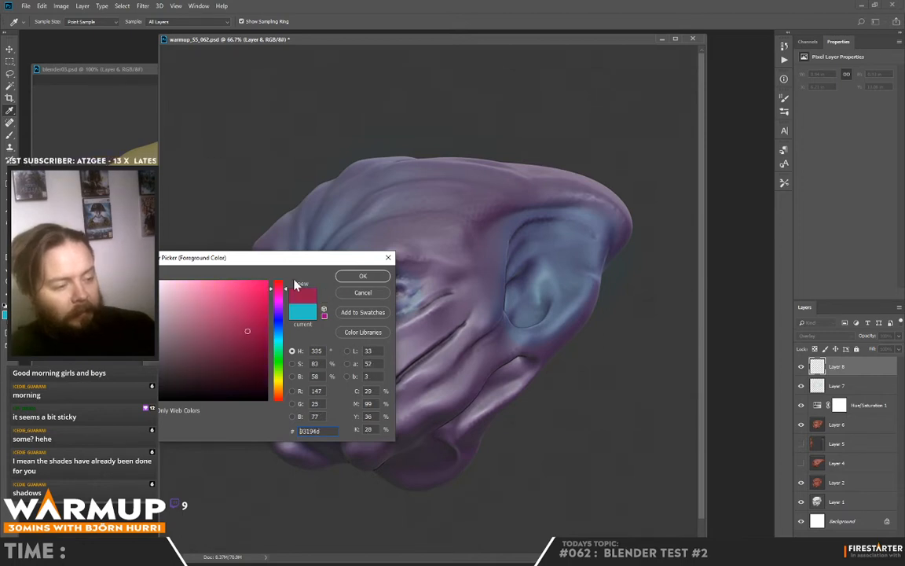
left_click(363, 275)
left_click_drag(310, 349, 308, 343)
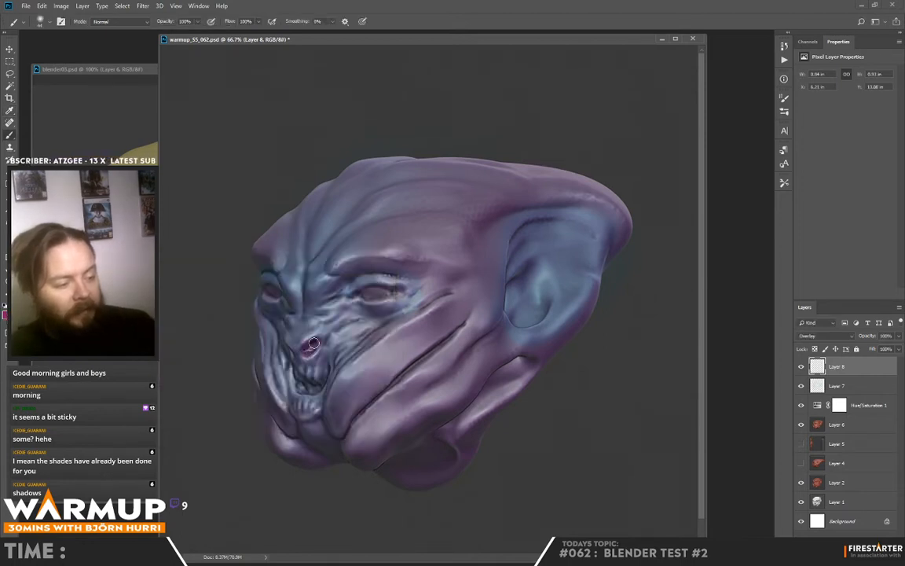
Reduce the brush to 9 px, dab magenta into the far nostril and trim the excess with the eraser.
right_click(344, 327)
left_click_drag(391, 318, 386, 318)
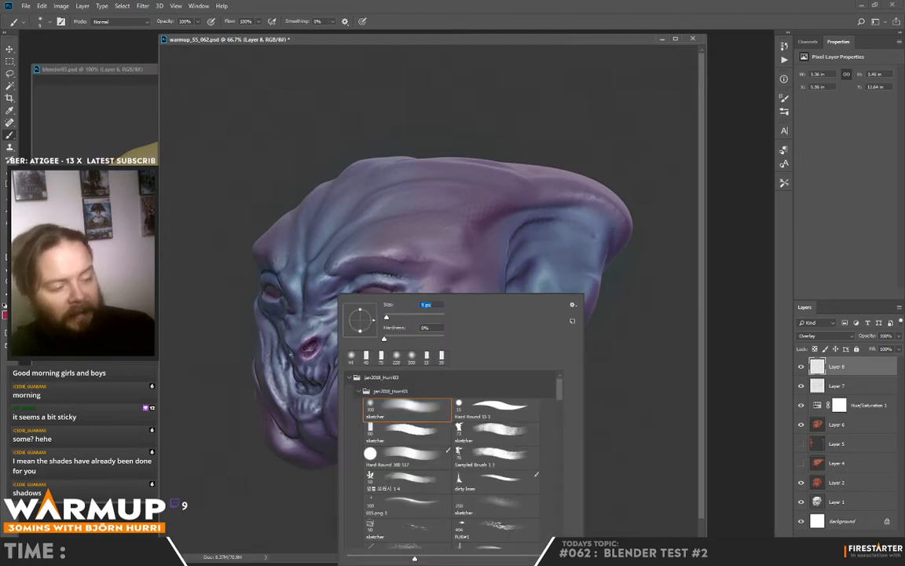
left_click_drag(288, 350, 292, 353)
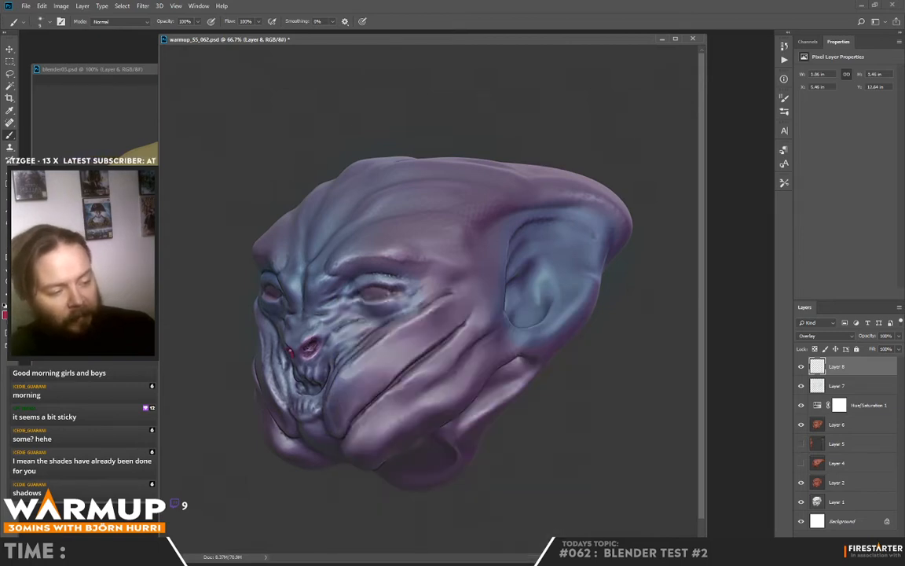
key("e")
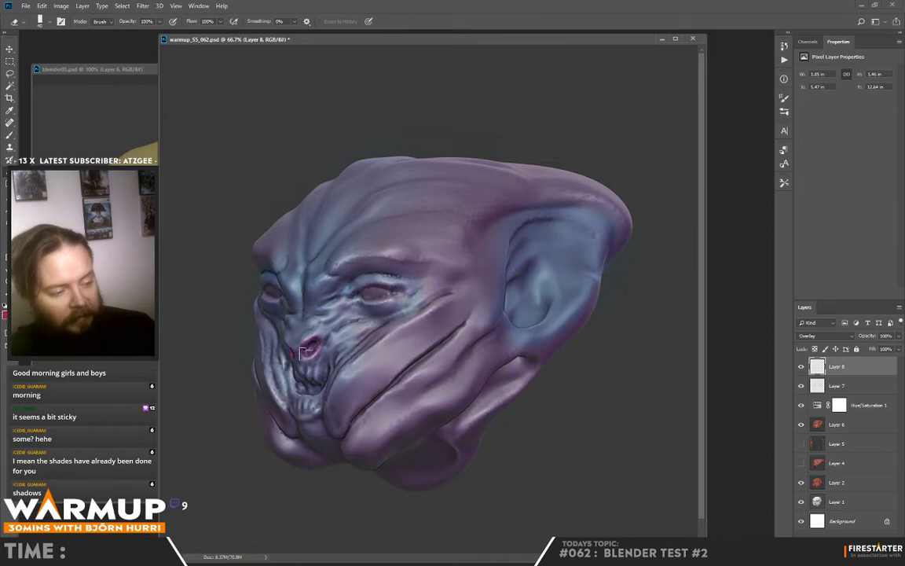
key("b")
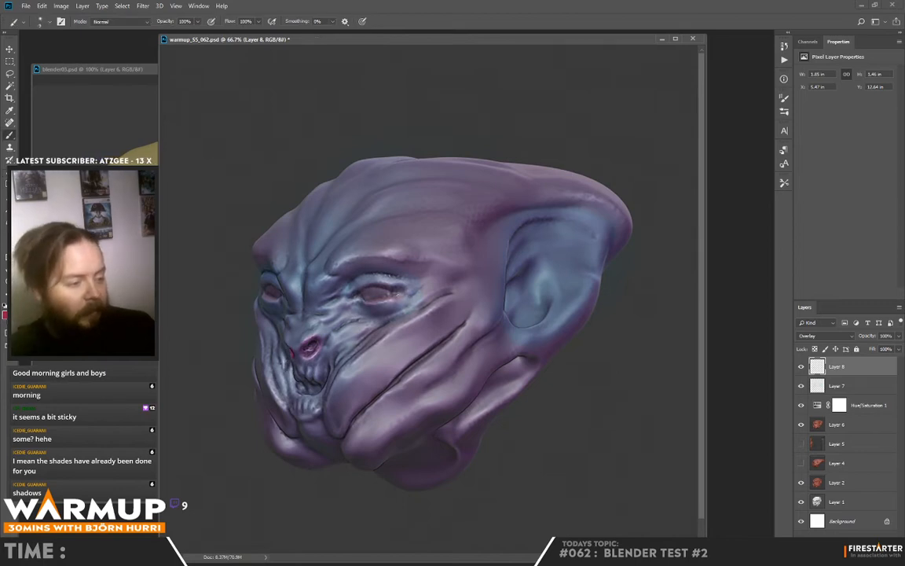
Paint magenta along the rims of both eyes and in the fold running from the mouth across the near cheek.
left_click_drag(389, 297, 401, 292)
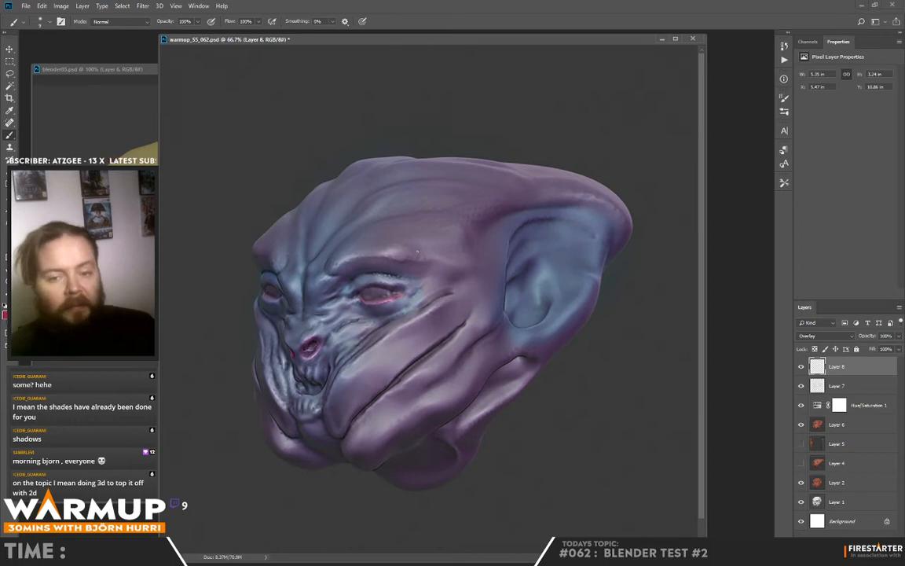
left_click_drag(378, 284, 403, 289)
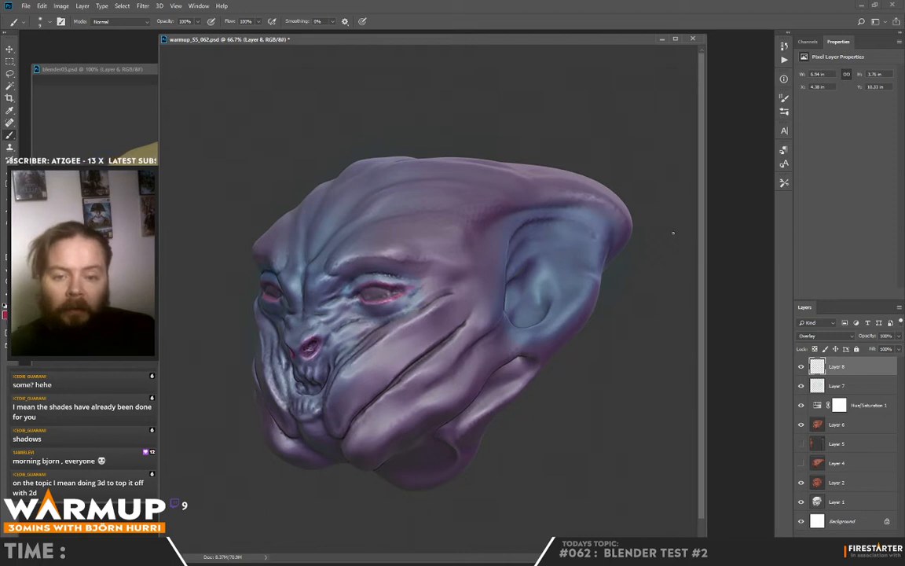
right_click(539, 307)
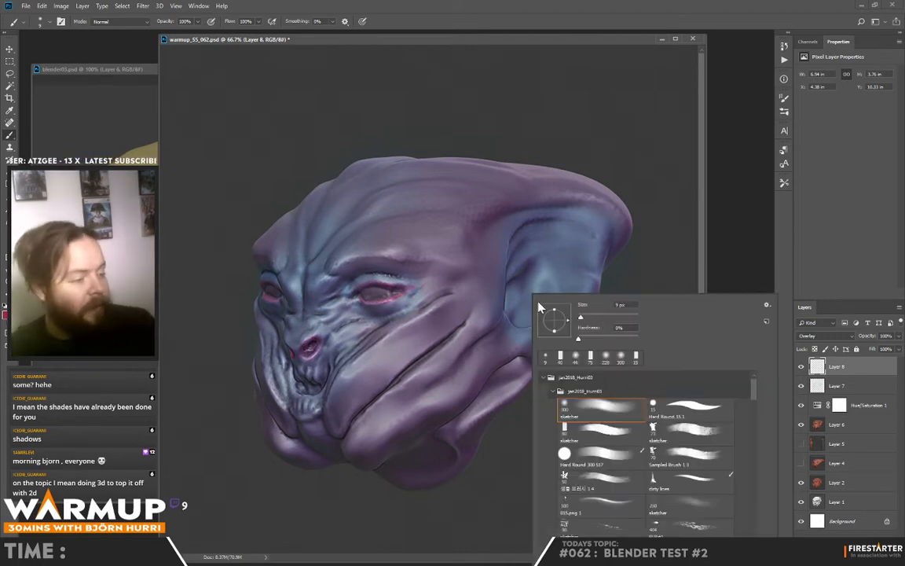
left_click(358, 349)
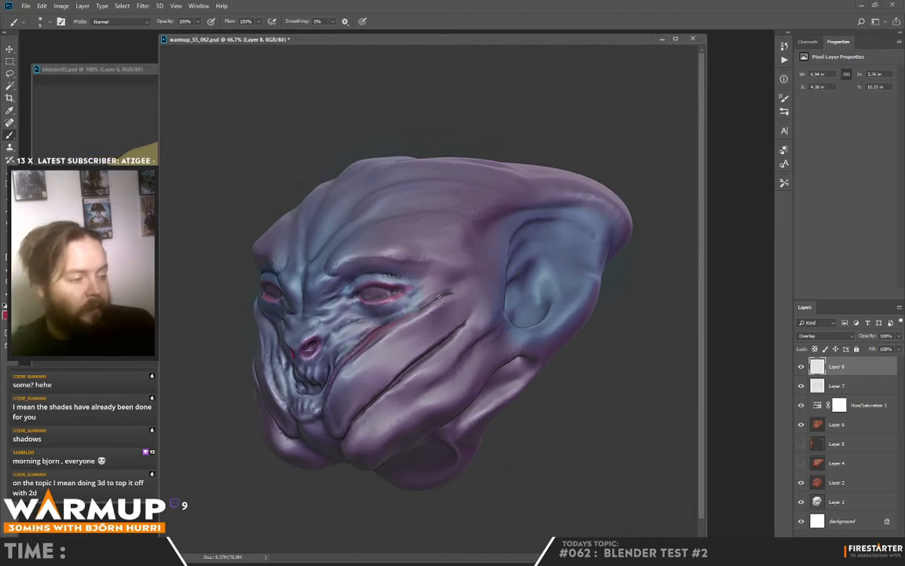
left_click_drag(334, 377, 376, 340)
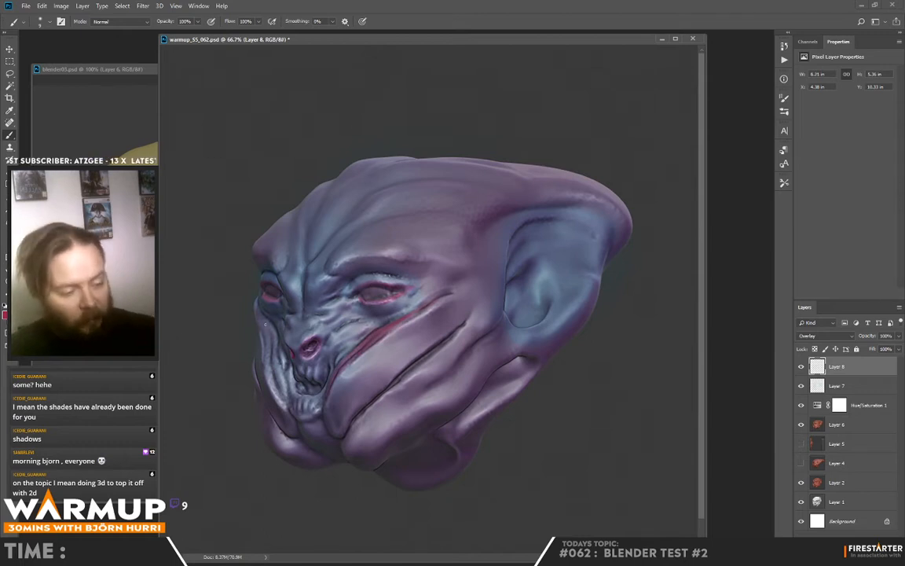
Paint magenta into the far cheek's folds with a larger brush, then refine them and colour the inner mouth at 12 px.
right_click(356, 318)
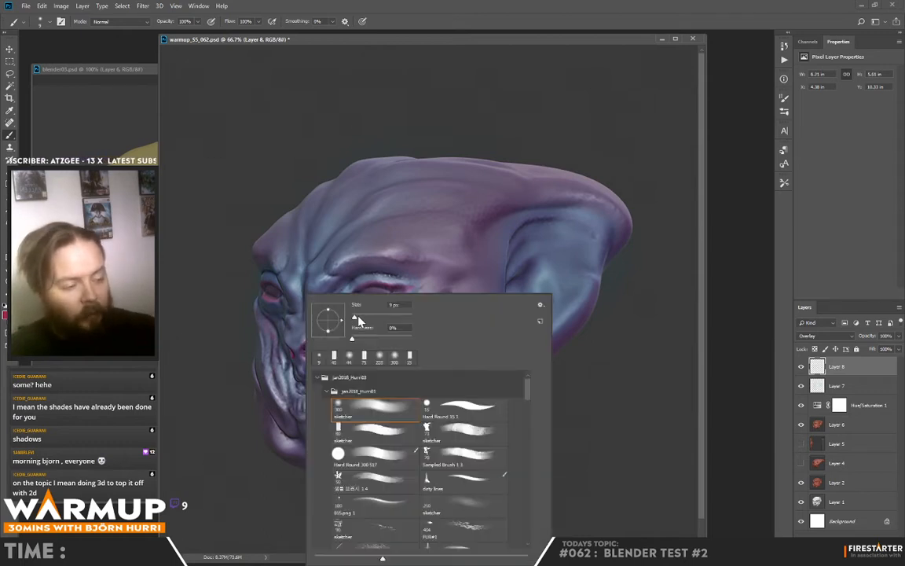
left_click(361, 318)
left_click_drag(274, 331, 285, 390)
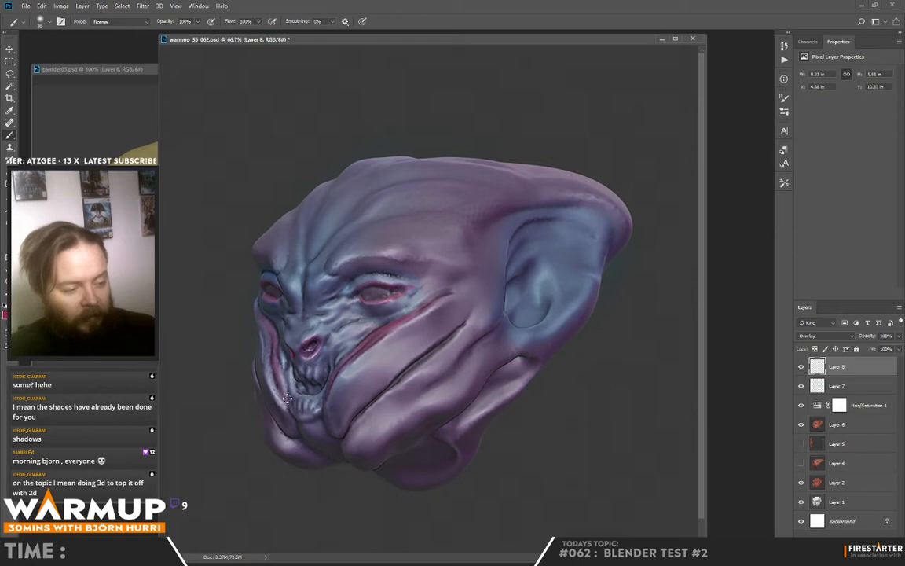
right_click(357, 290)
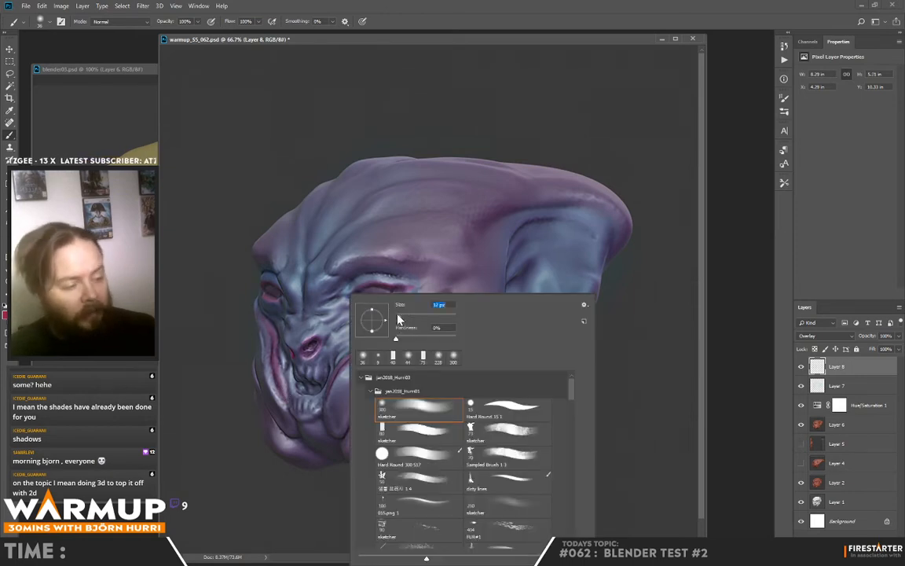
left_click(278, 344)
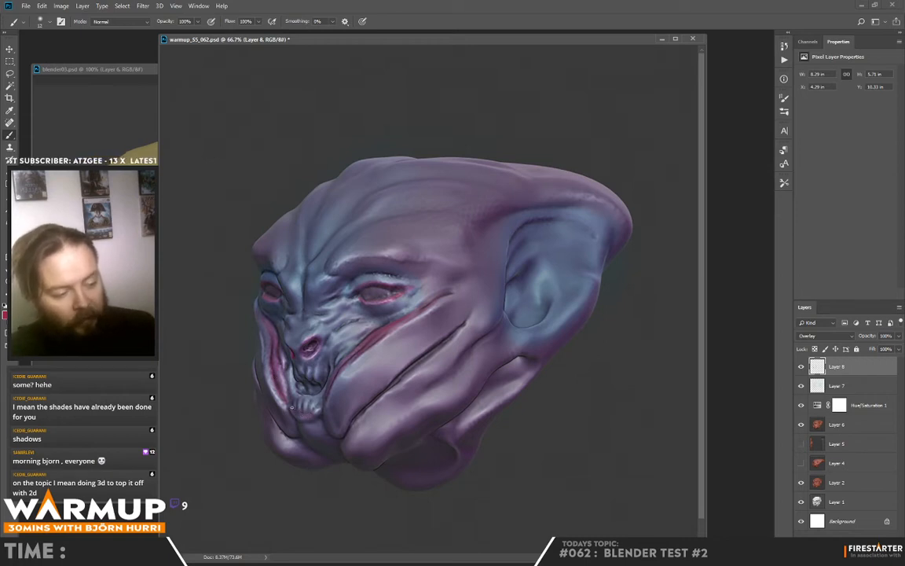
mouse_move(305, 382)
left_mouse_down()
mouse_move(319, 390)
mouse_move(314, 384)
left_mouse_up()
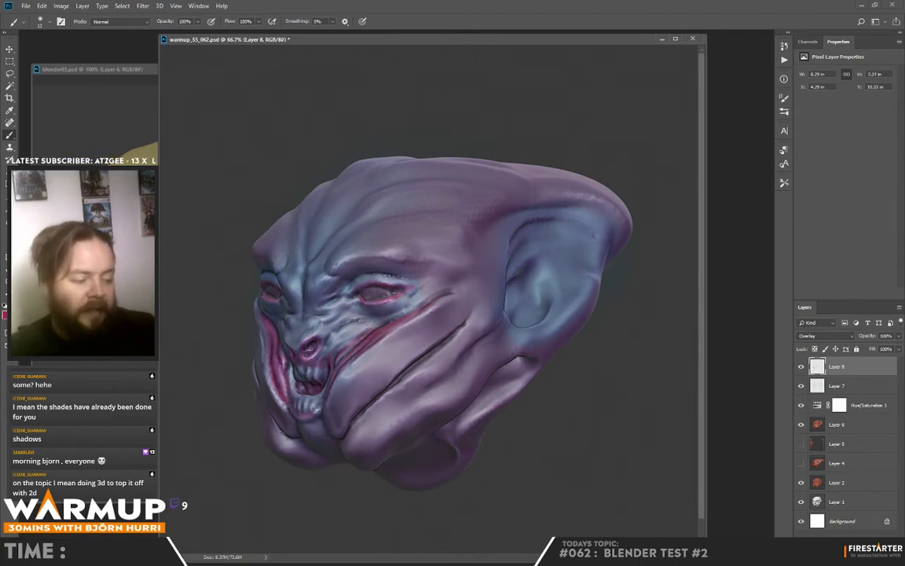
Paint magenta along the lower jaw folds, the far edge of the face and the long creases of the near cheek.
left_click_drag(258, 392, 285, 435)
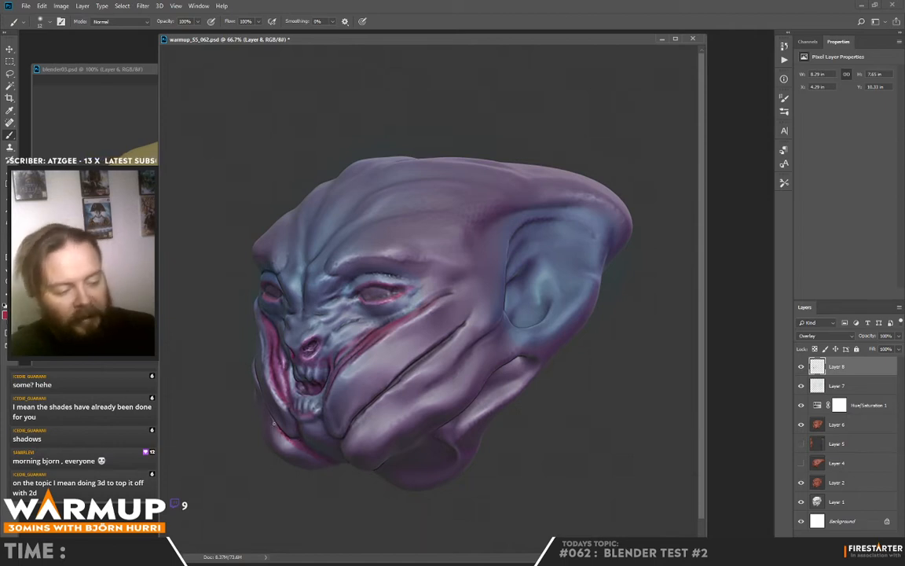
left_click_drag(277, 426, 303, 455)
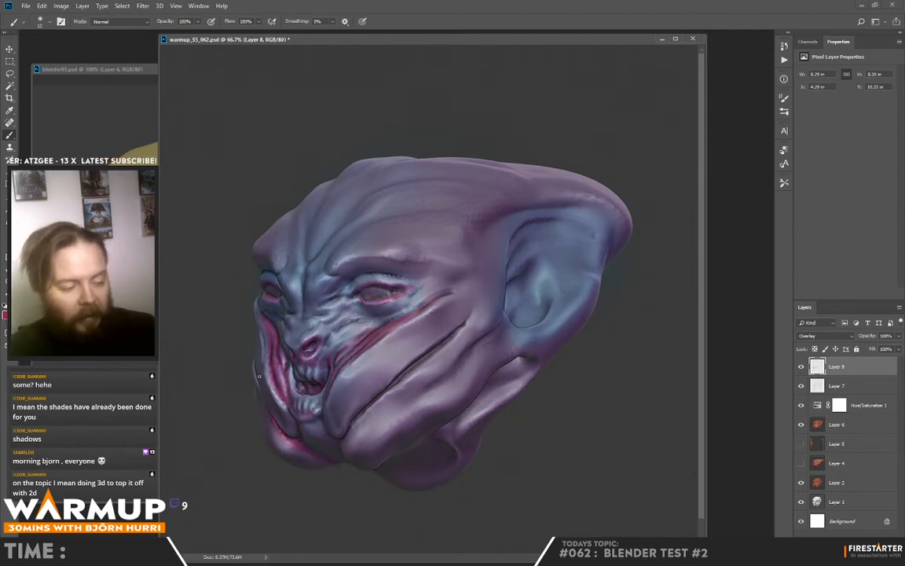
left_click_drag(256, 363, 264, 379)
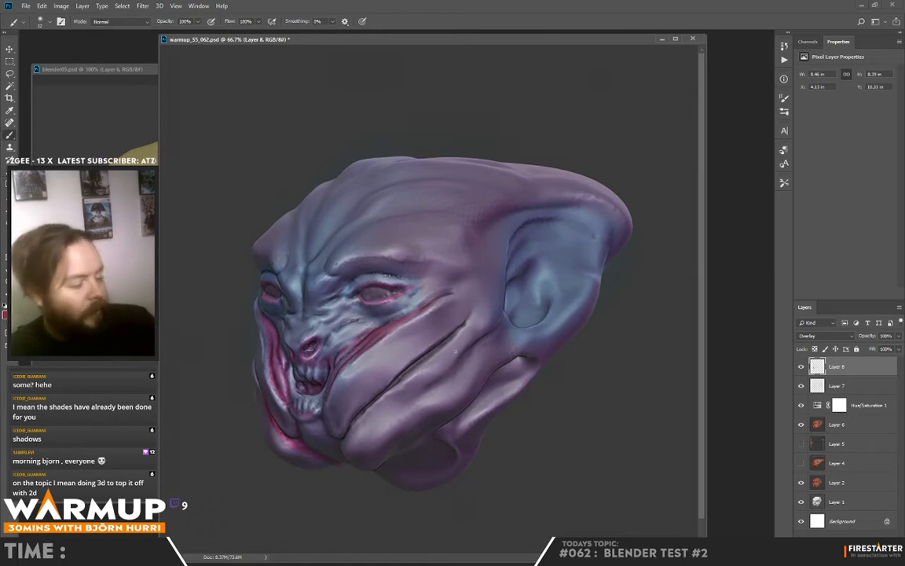
left_click_drag(358, 343, 419, 296)
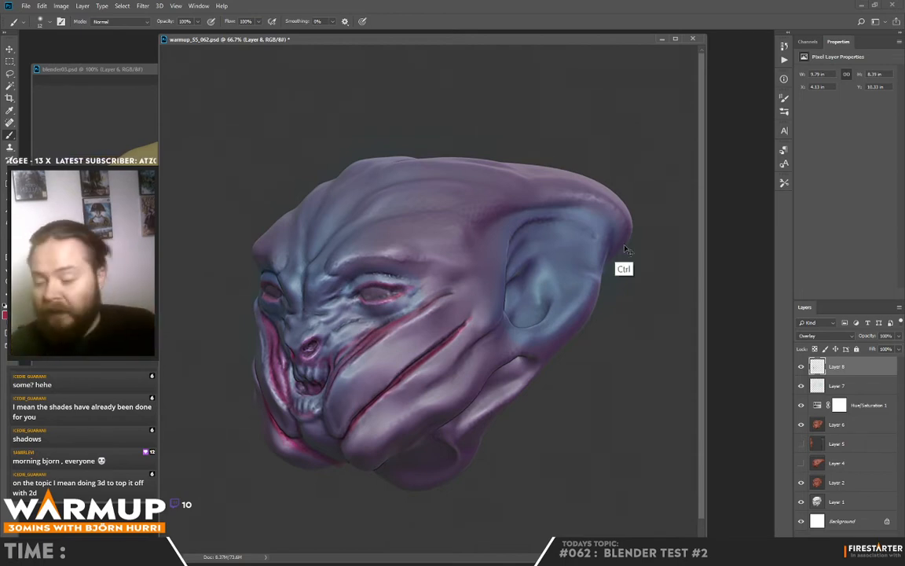
Flip the image horizontally and extend the magenta at the upper end of the long cheek crease.
key("ctrl+f")
right_click(463, 260)
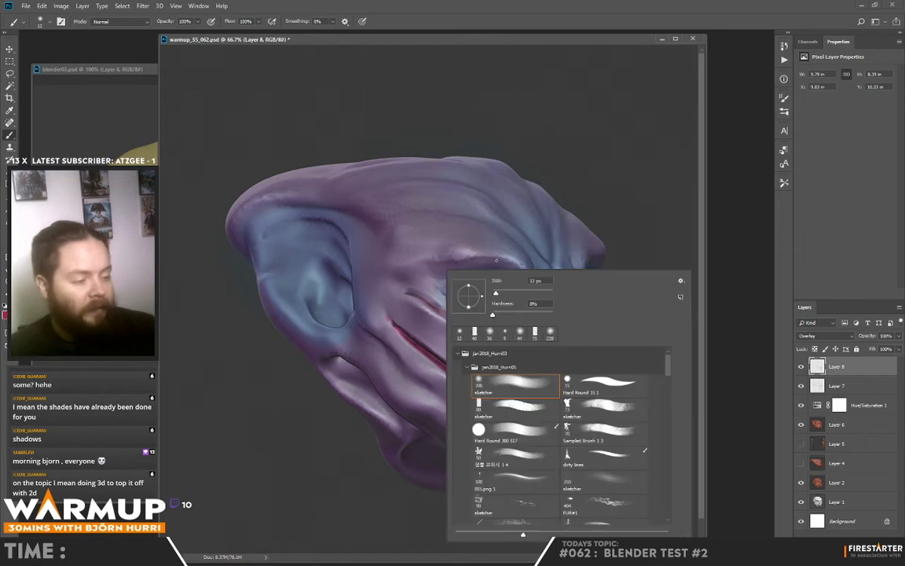
key("Escape")
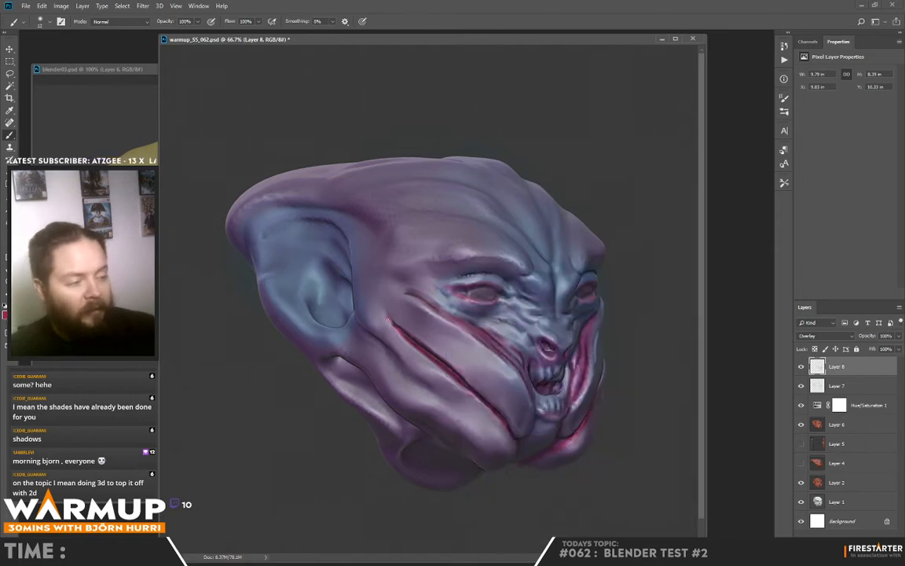
mouse_move(387, 320)
left_mouse_down()
mouse_move(402, 333)
mouse_move(418, 317)
left_mouse_up()
Glaze magenta over the inner ear with a larger soft brush and undo the last stroke.
right_click(360, 309)
mouse_move(326, 302)
left_mouse_down()
mouse_move(348, 290)
mouse_move(335, 316)
mouse_move(325, 270)
mouse_move(323, 317)
mouse_move(322, 277)
mouse_move(301, 255)
mouse_move(272, 251)
mouse_move(289, 229)
left_mouse_up()
key("ctrl+z")
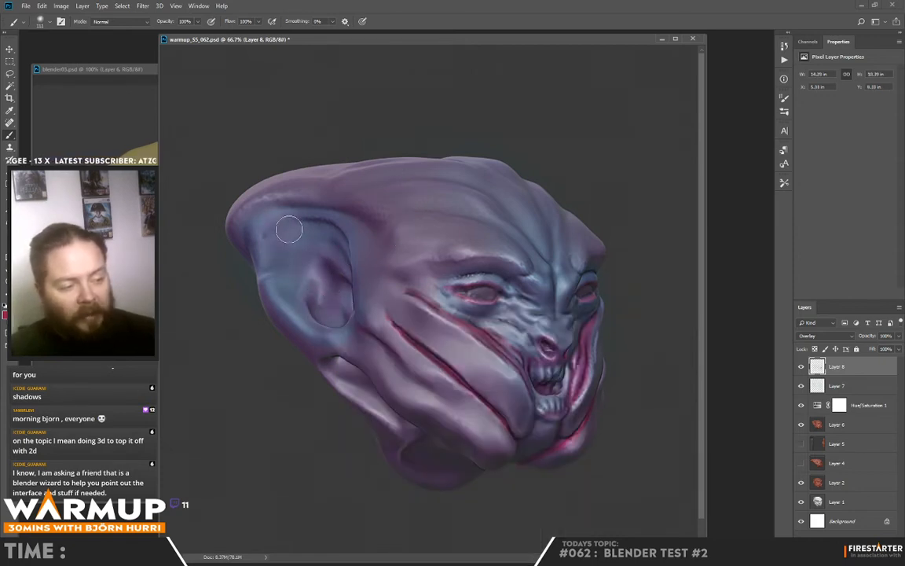
Shrink the brush and paint magenta along the upper inner rim of the ear and the fold beside it.
right_click(378, 226)
left_click_drag(398, 257, 388, 257)
mouse_move(294, 224)
left_mouse_down()
mouse_move(345, 212)
mouse_move(378, 245)
mouse_move(258, 212)
left_mouse_up()
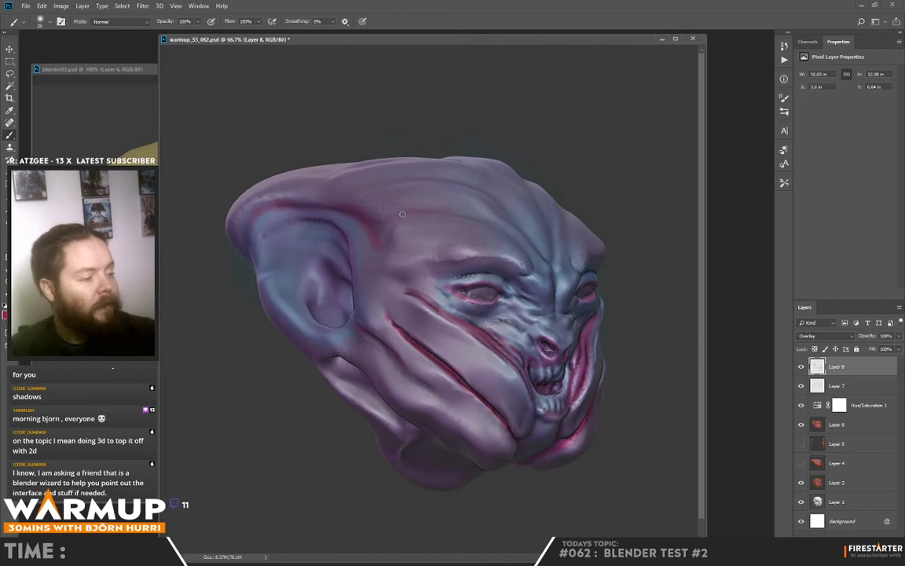
Paint magenta into the forehead creases running down to the bridge of the nose.
left_click_drag(485, 187, 553, 259)
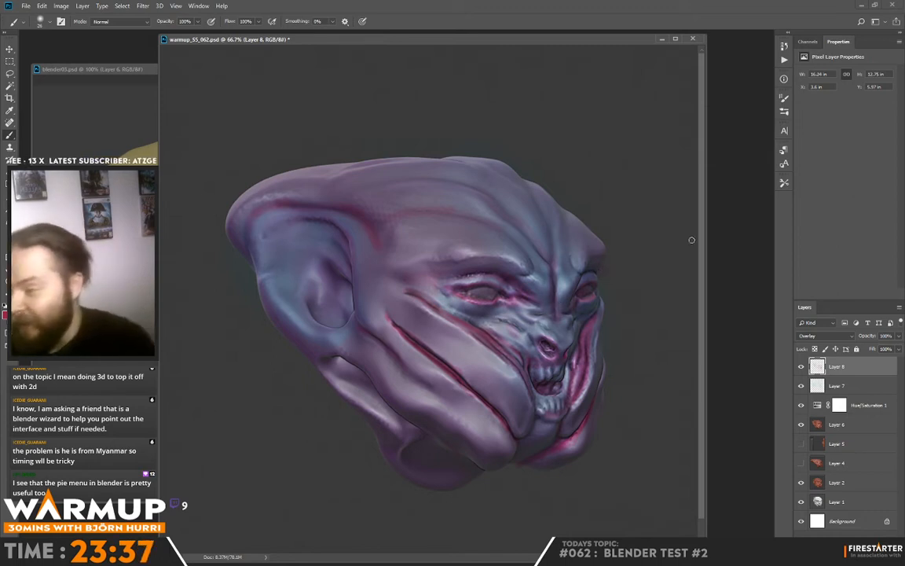
Add a new layer in Normal mode, pick a bright orange and block in the near eye.
key("ctrl+shift+alt+n")
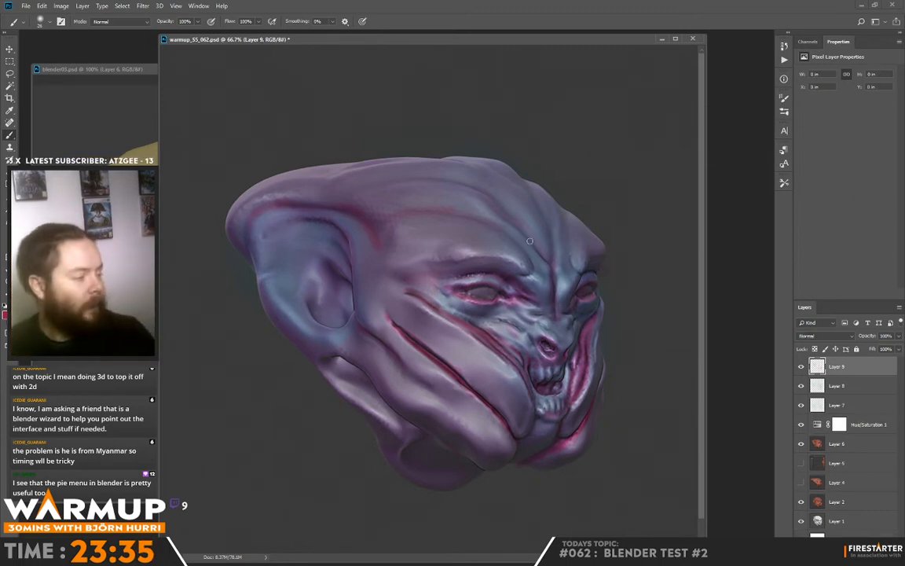
left_click(823, 336)
left_click(661, 285)
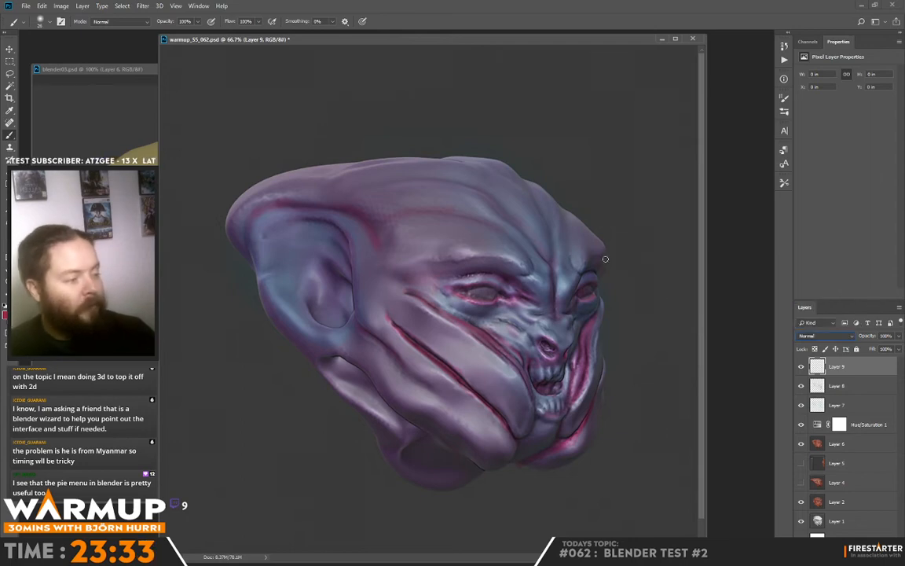
left_click(6, 315)
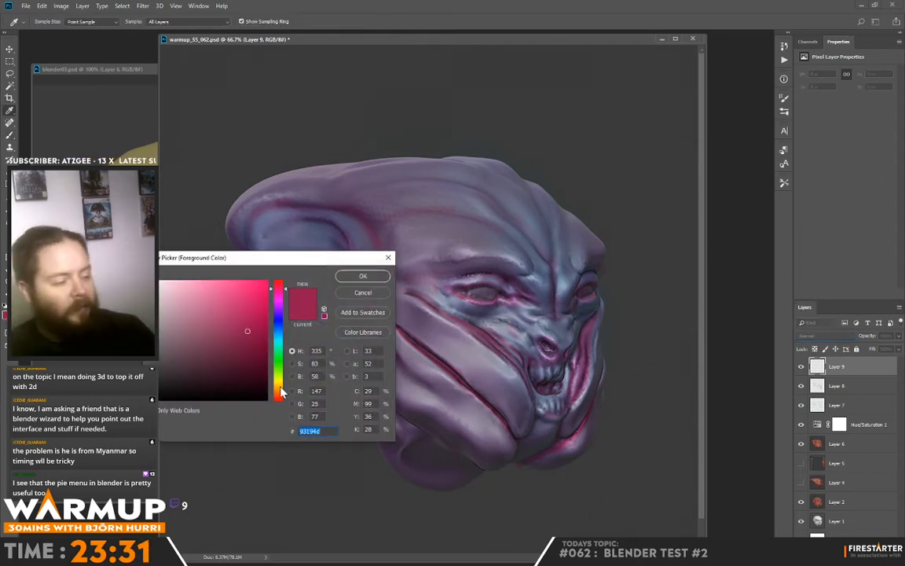
left_click(280, 388)
left_click(233, 298)
left_click(363, 276)
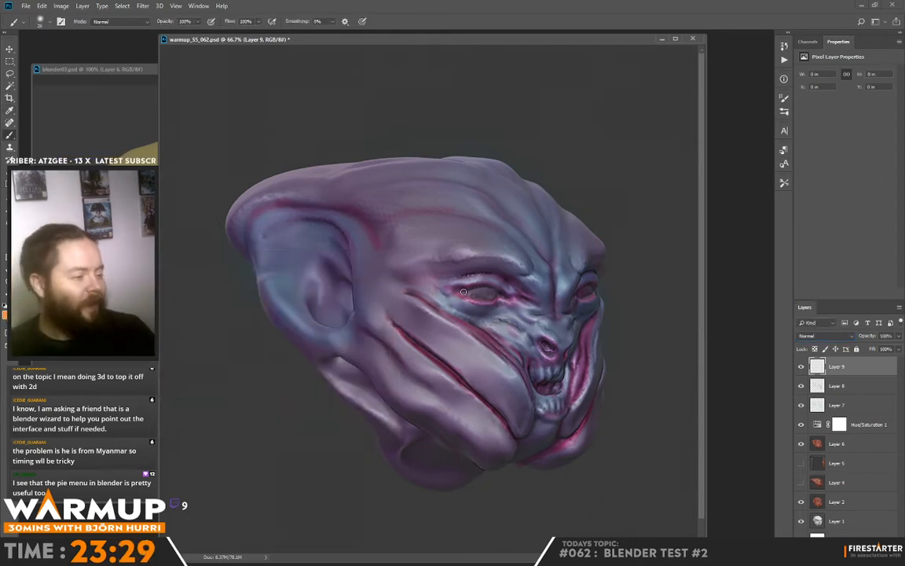
left_click_drag(459, 292, 491, 295)
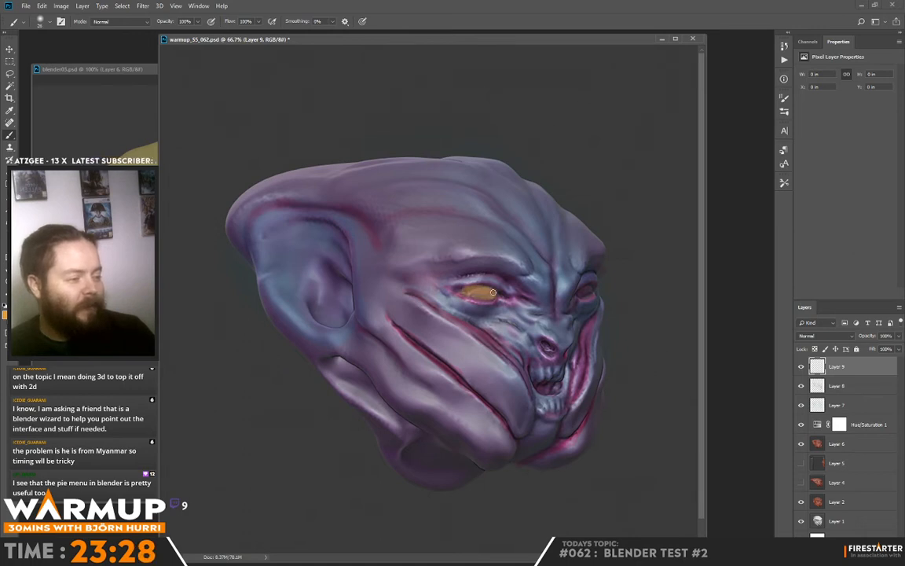
Reduce the brush to 15 px and fill the near eye solidly with orange and yellow, cleaning its outer corner with sampled colours.
right_click(512, 289)
left_click_drag(565, 308, 561, 308)
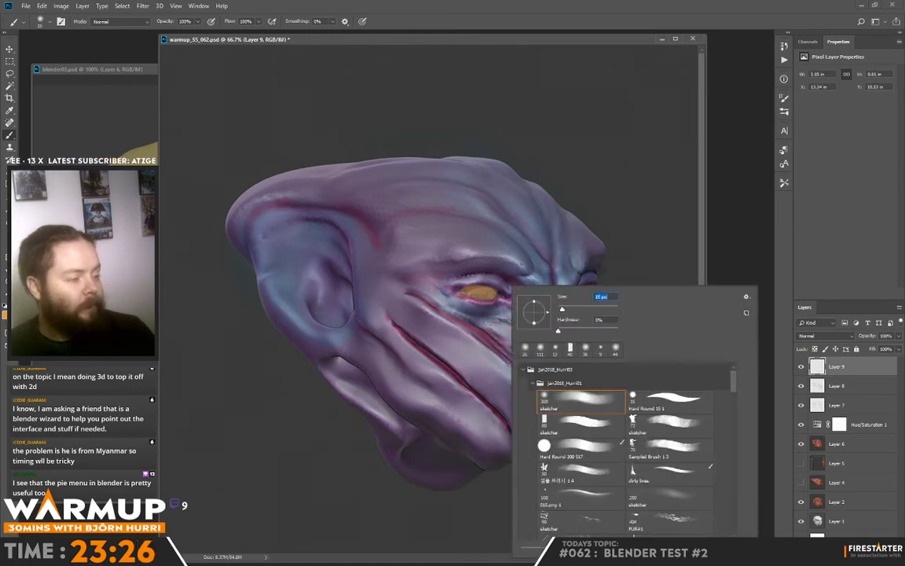
left_click_drag(460, 290, 481, 292)
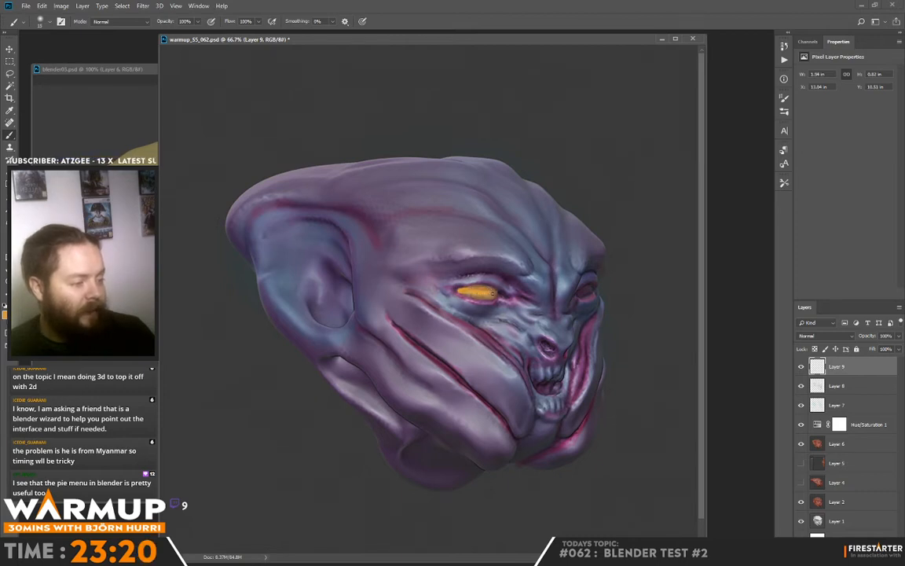
left_click(494, 287, "alt")
left_click(481, 291, "alt")
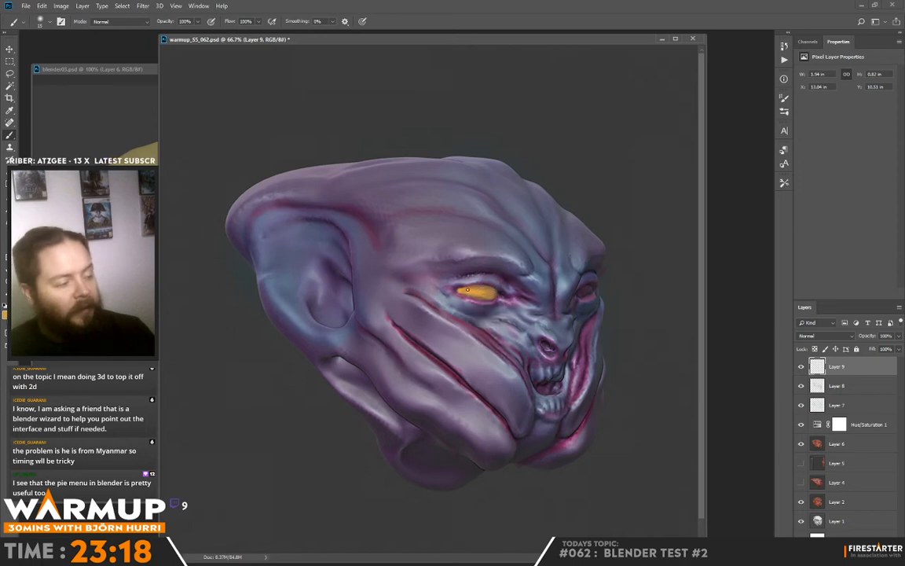
mouse_move(473, 290)
left_mouse_down()
mouse_move(459, 290)
mouse_move(468, 297)
mouse_move(470, 285)
left_mouse_up()
left_click(457, 289, "alt")
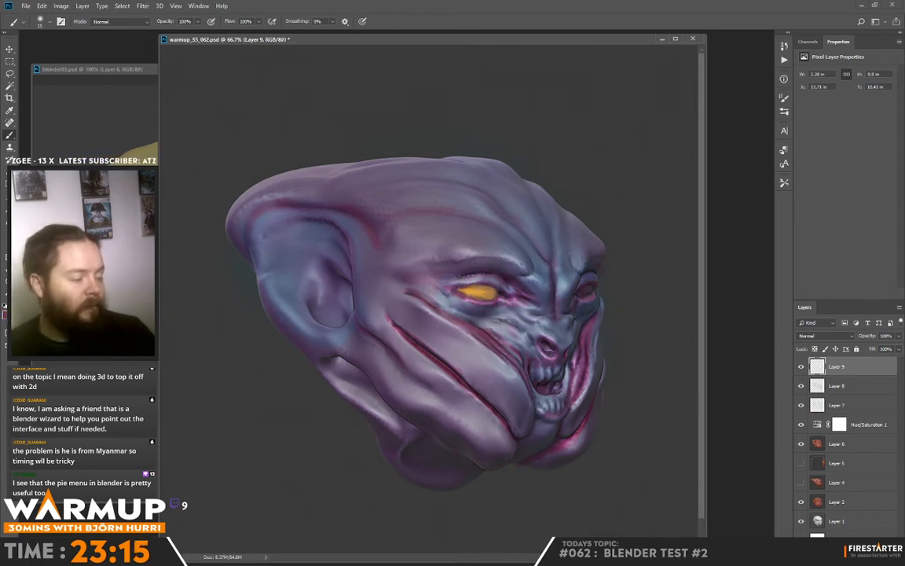
Fill the far eye with orange sampled from the near eye and shade it with a sampled darker tone.
left_click(478, 291, "alt")
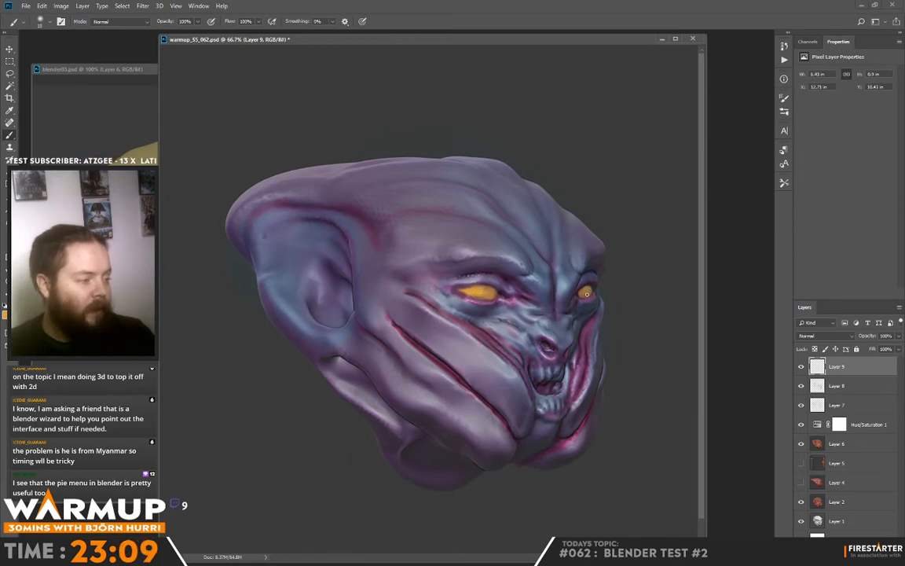
left_click(590, 289, "alt")
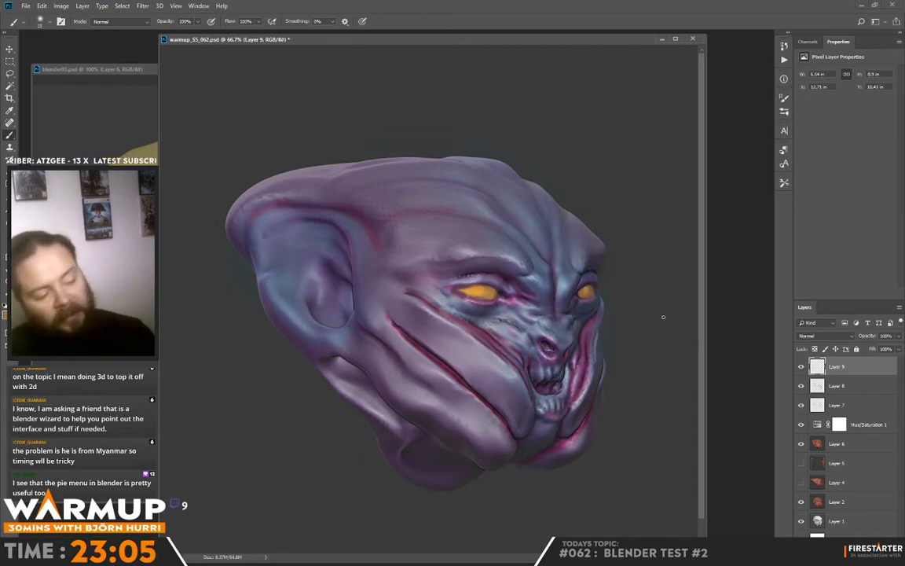
Switch to the flat sketcher brush at 20 px, refine the near eye's sampled yellow and orange tones, and finish its details at 4 px.
right_click(618, 324)
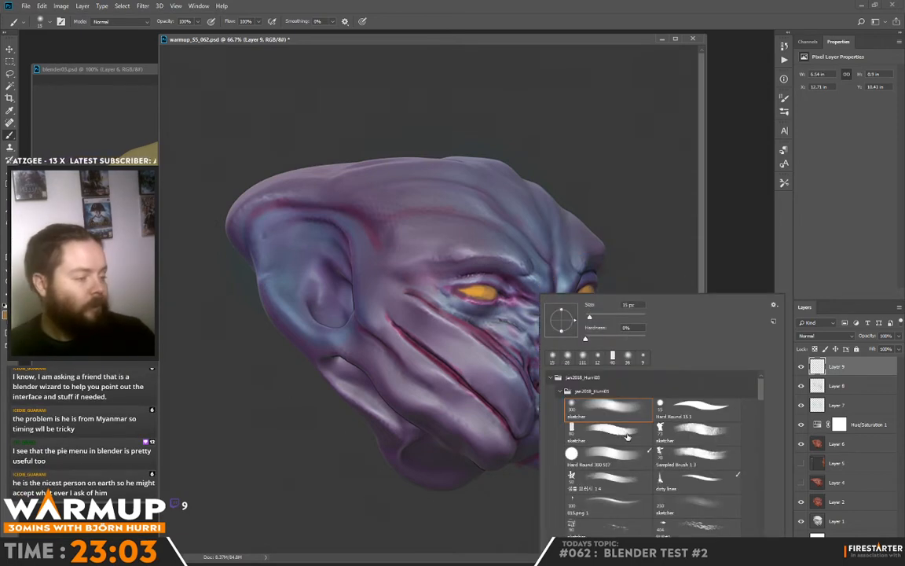
left_click(469, 286, "alt")
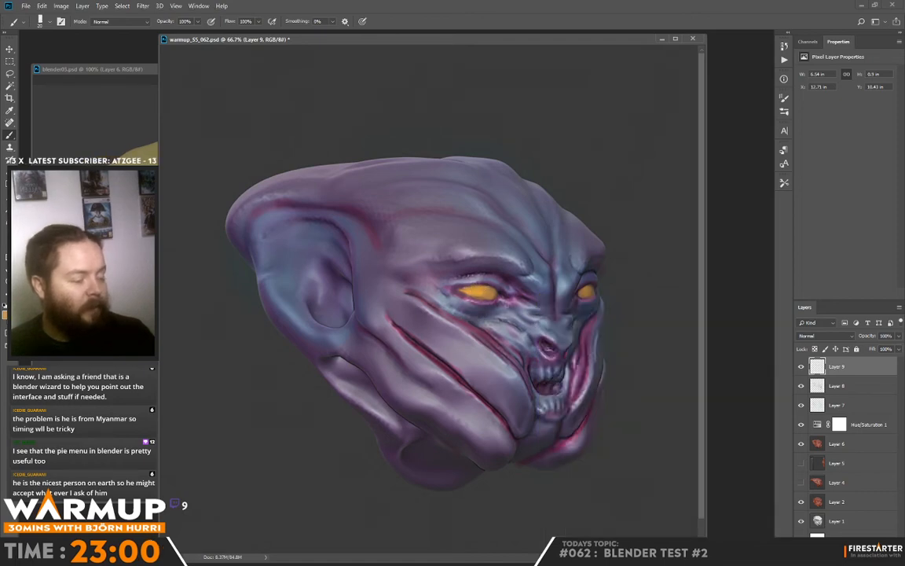
left_click(491, 289, "alt")
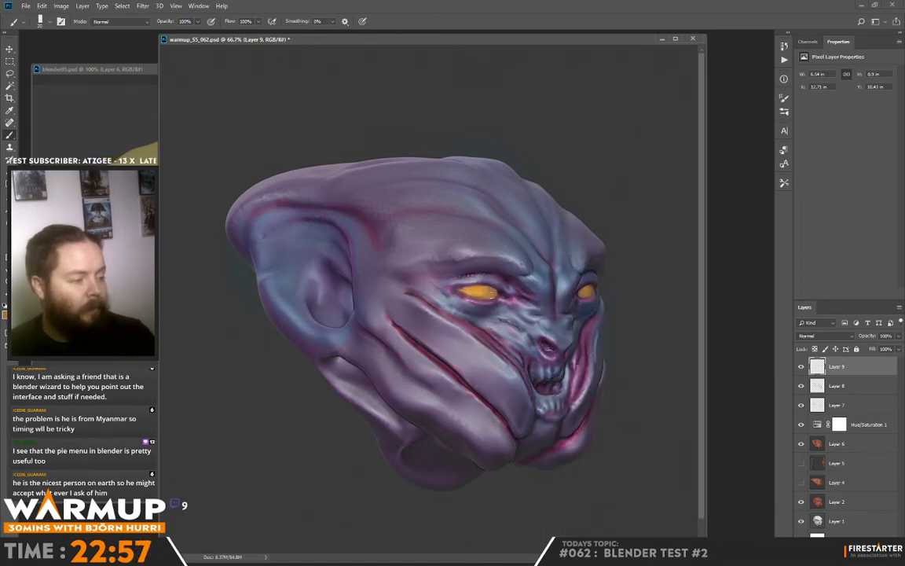
left_click(483, 296, "alt")
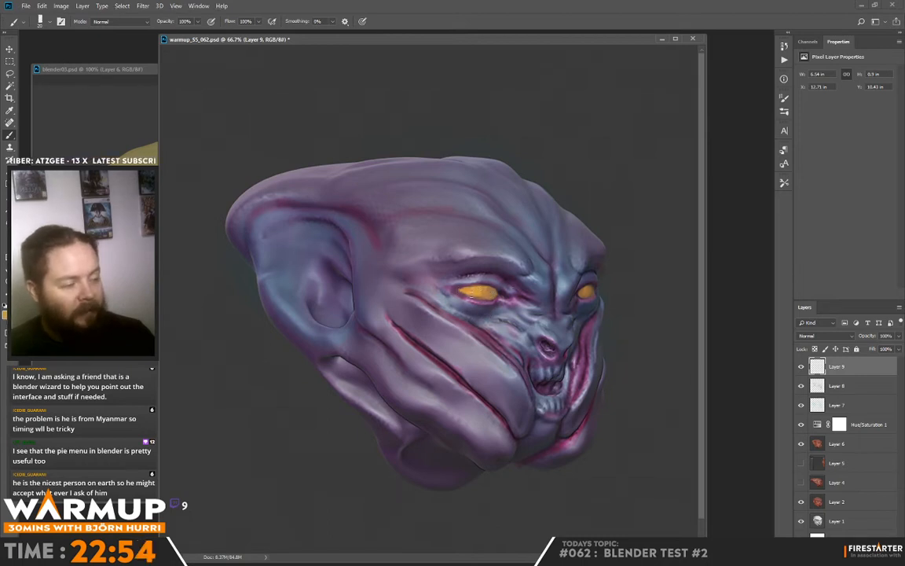
right_click(434, 261)
left_click(485, 291, "alt")
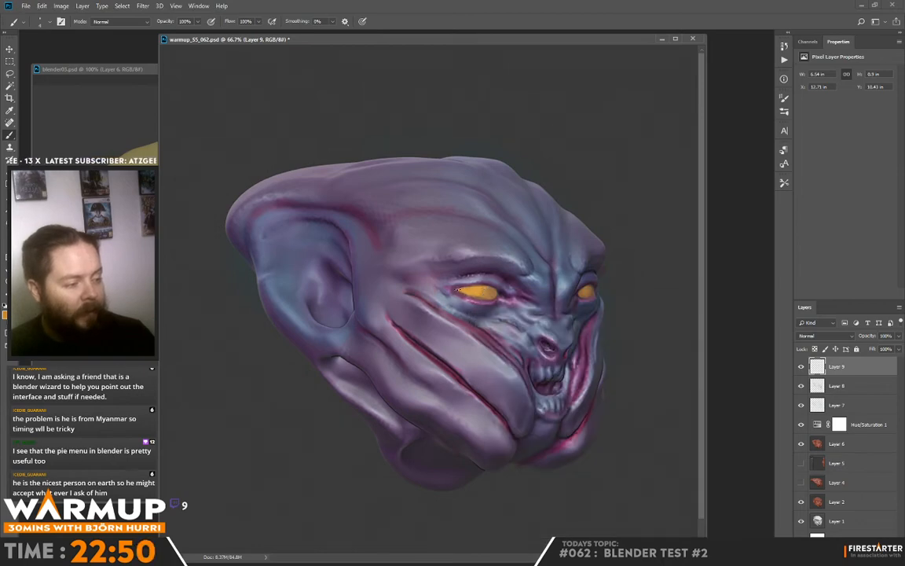
Paint the upper and lower lids and both corners of the near eye with sampled skin tones, using a 9 px brush.
right_click(495, 274)
left_click(462, 293, "alt")
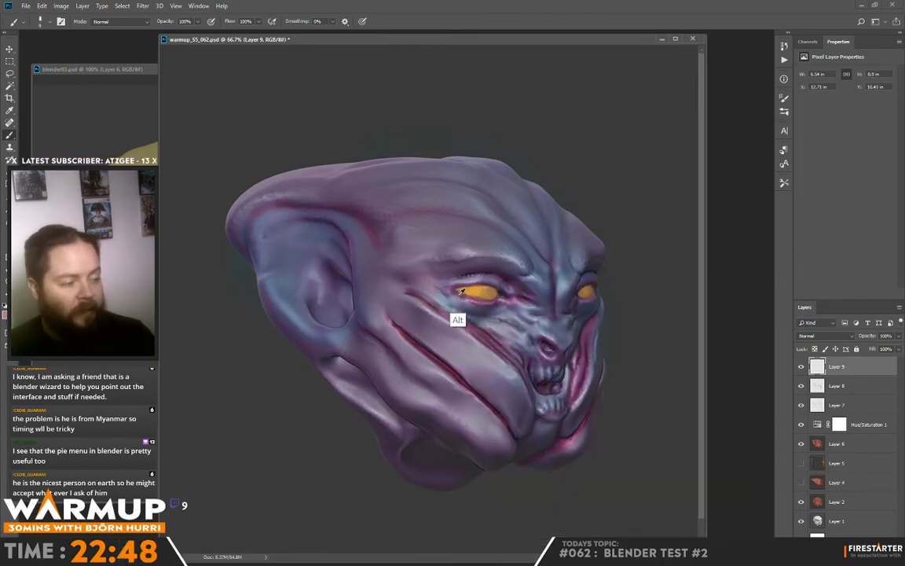
left_click_drag(462, 297, 469, 307)
left_click(459, 298, "alt")
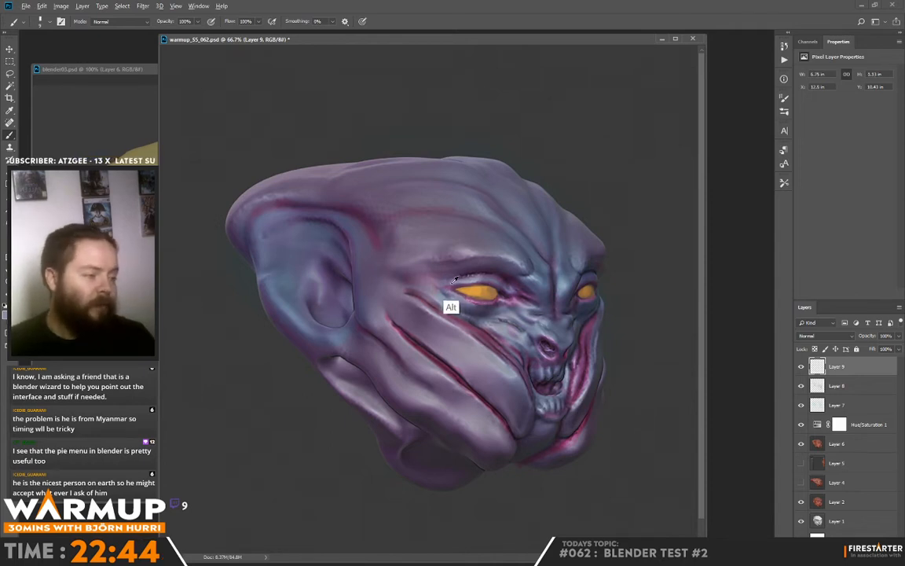
left_click(469, 282, "alt")
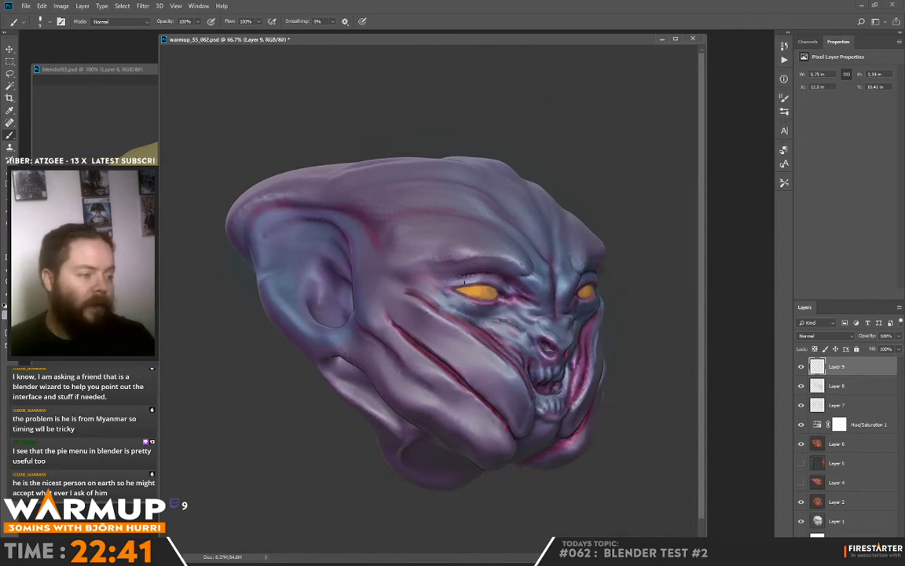
left_click_drag(471, 279, 486, 275)
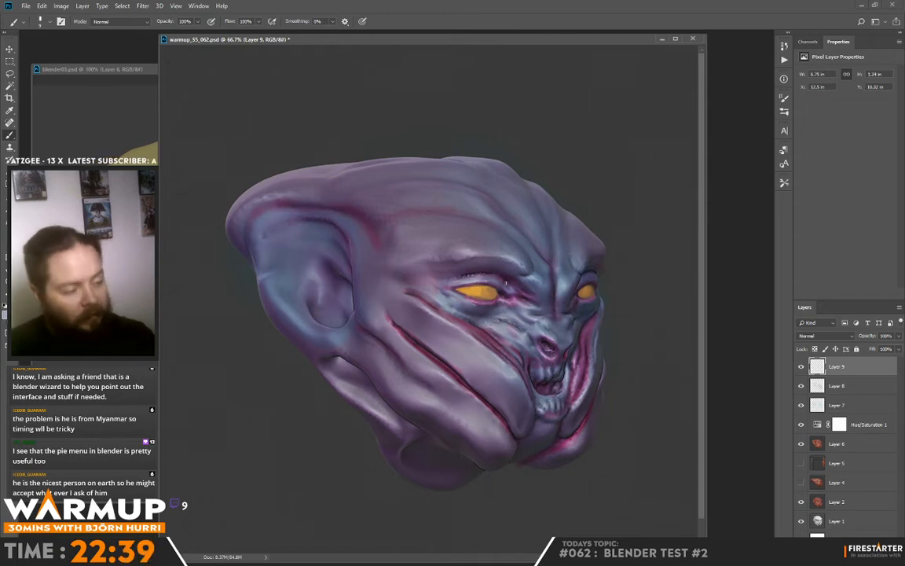
left_click(507, 282, "alt")
left_click(504, 286, "alt")
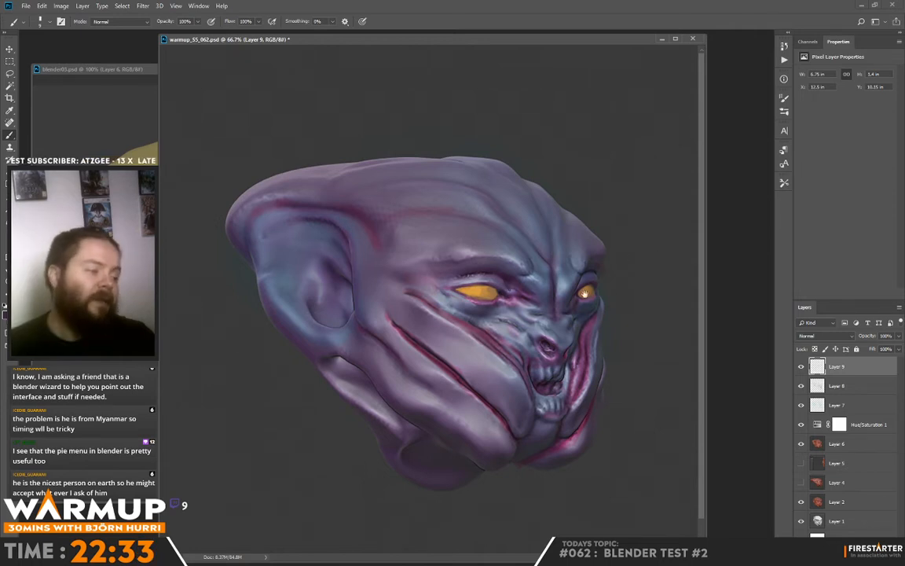
Paint dark purple into the crease above the near eye and along the brow above the far eye.
key("alt")
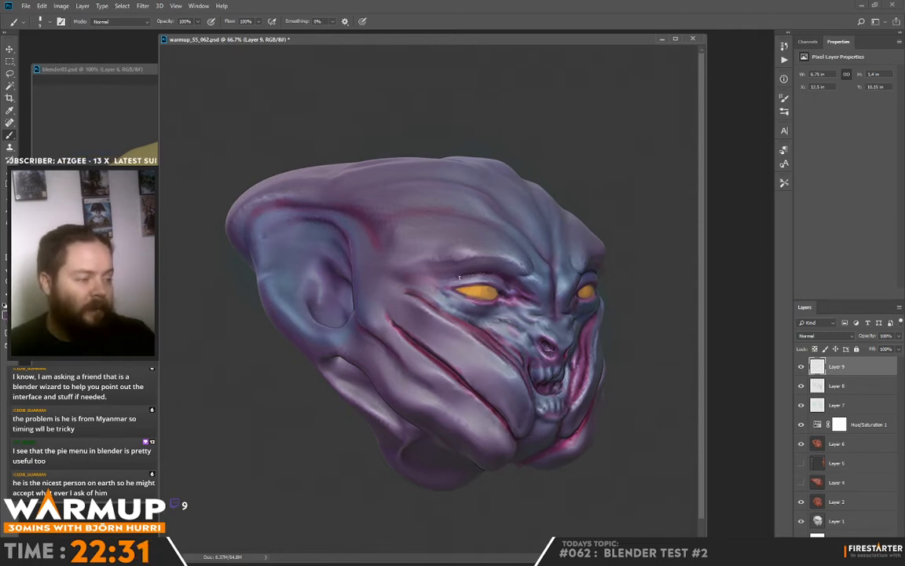
left_click_drag(456, 277, 489, 273)
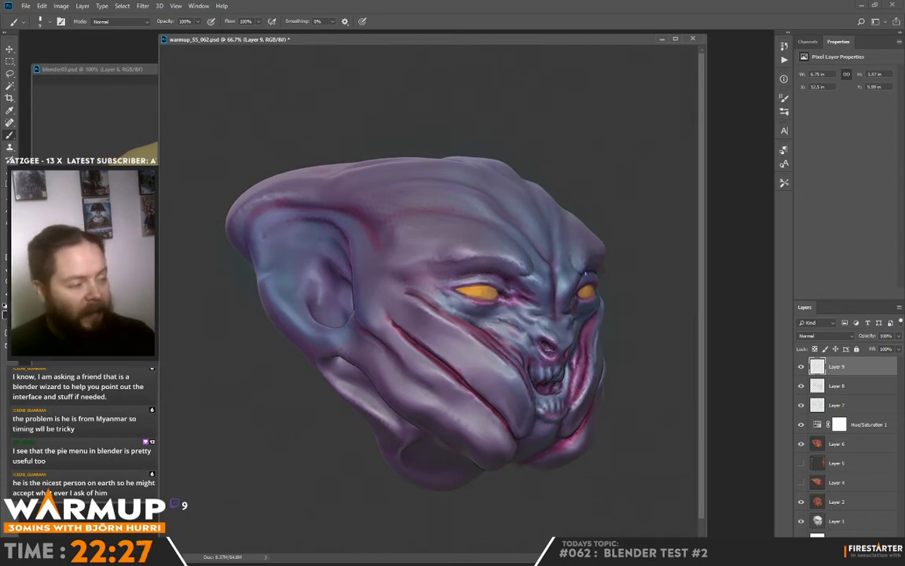
mouse_move(595, 272)
left_mouse_down()
mouse_move(666, 234)
mouse_move(660, 257)
mouse_move(606, 263)
left_mouse_up()
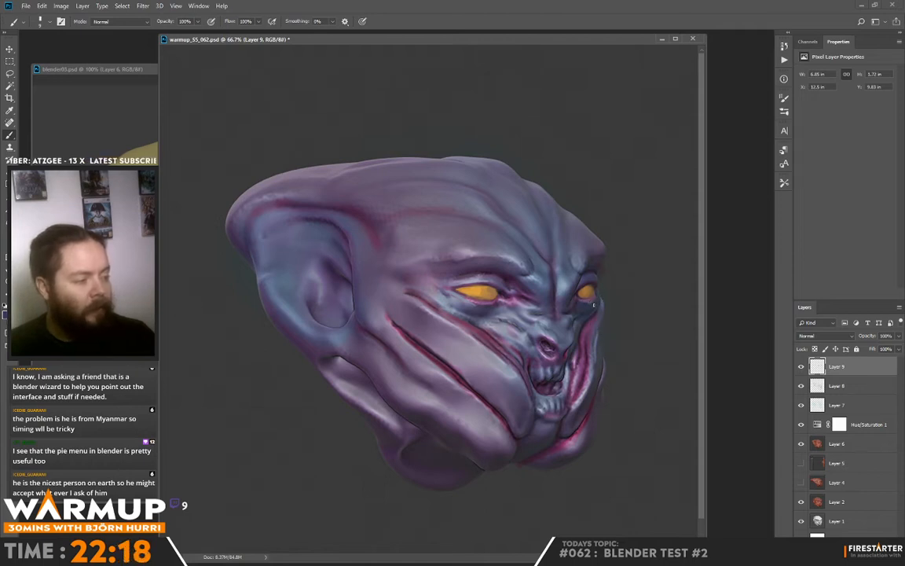
Paint below the far eye and down the far cheek with a sampled magenta tone.
left_click(593, 309, "alt")
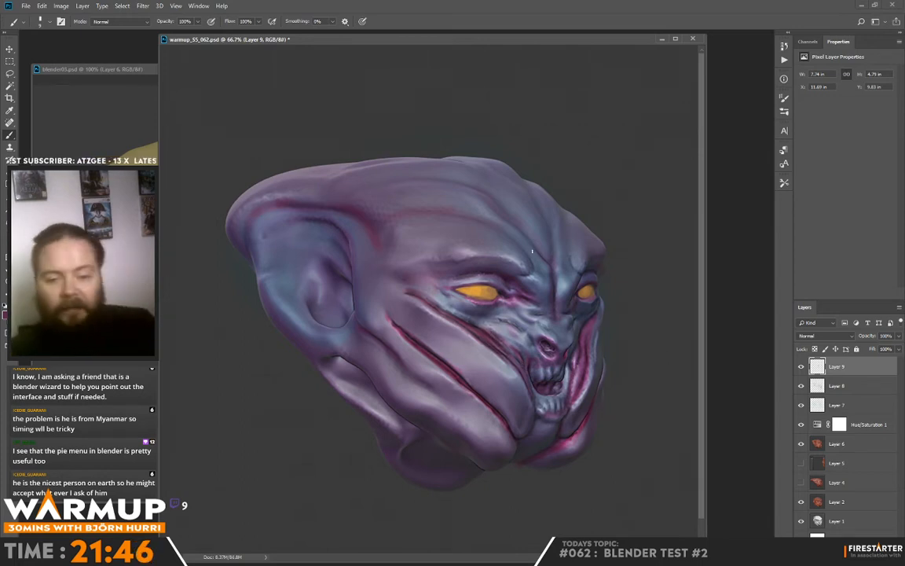
left_click_drag(586, 349, 586, 319)
Show the image in full screen mode and paint the inside of the mouth with sampled dark tones.
key("f")
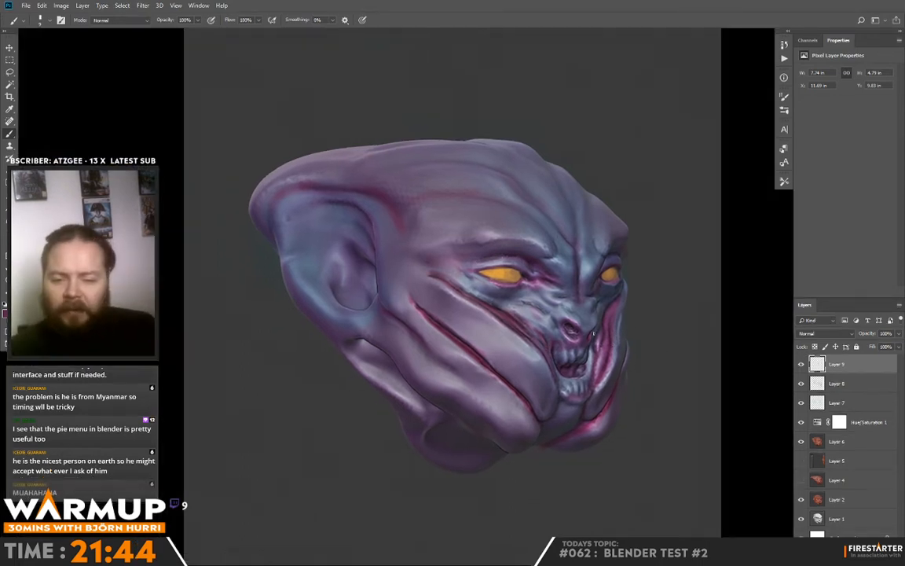
left_click_drag(633, 389, 475, 291)
left_click_drag(463, 245, 444, 277)
left_click(394, 304, "alt")
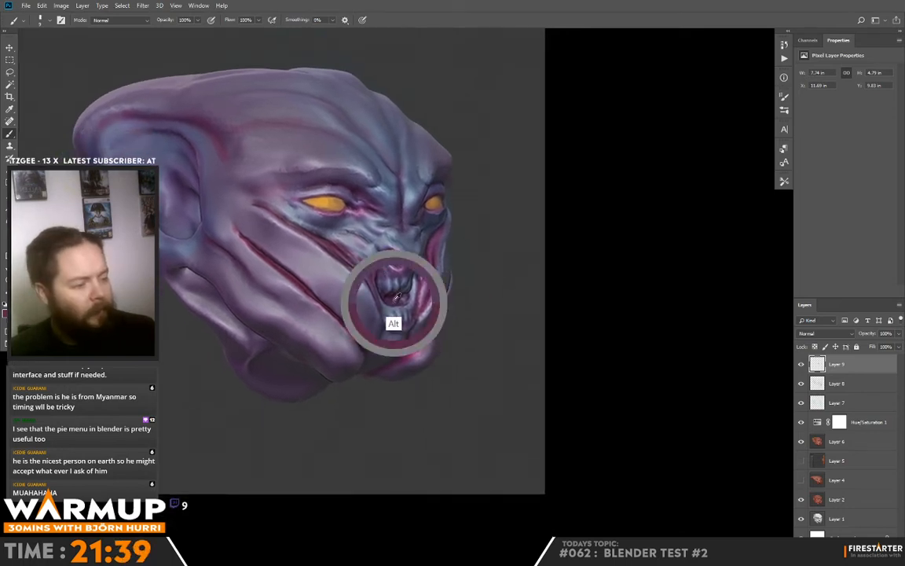
left_click(386, 297, "alt")
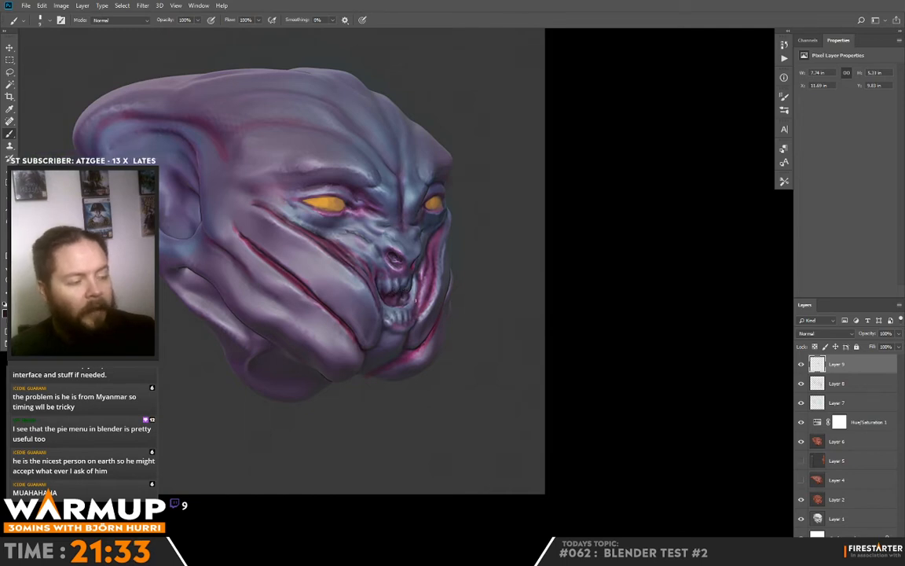
Choose a paint colour in the on-canvas colour picker and touch up the skin around the nostril.
right_click(415, 281, "ctrl+alt+shift")
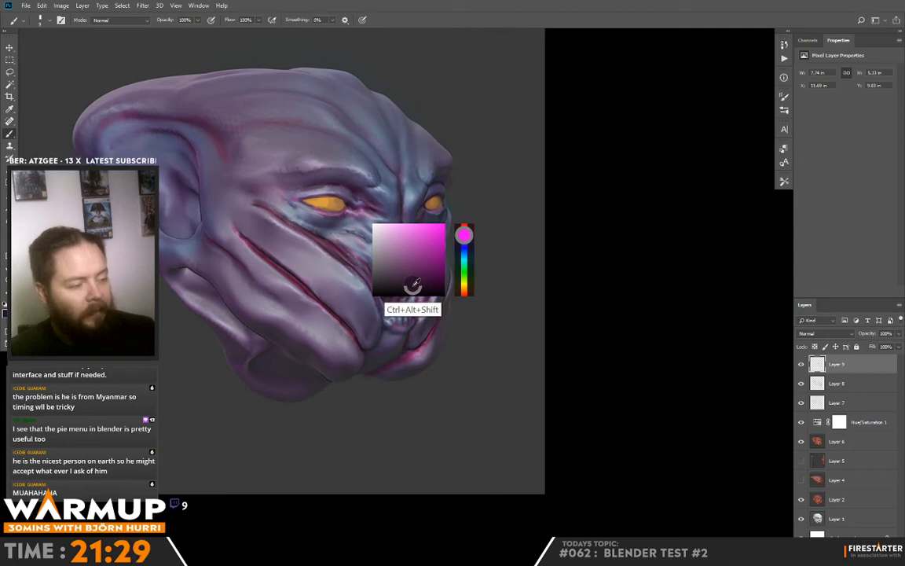
left_click_drag(415, 283, 442, 264)
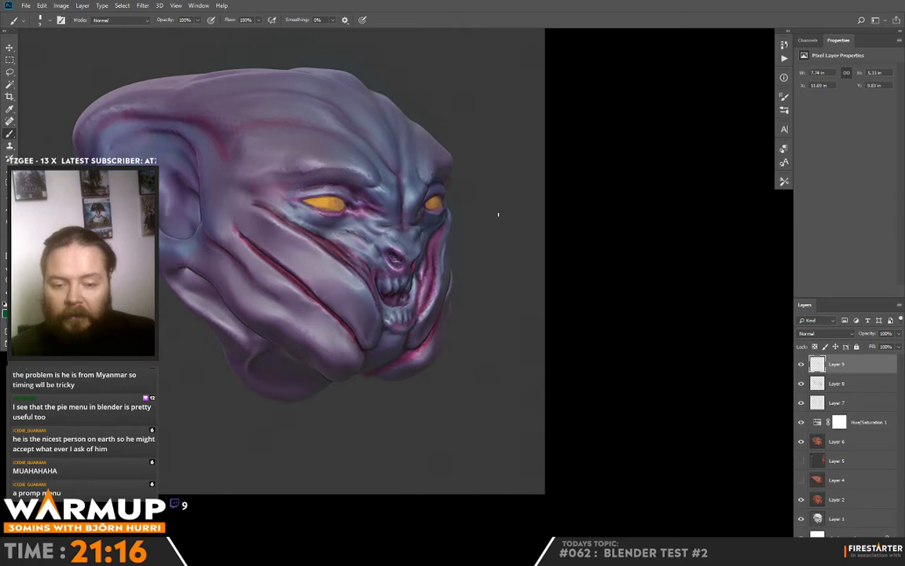
left_click_drag(402, 268, 391, 248)
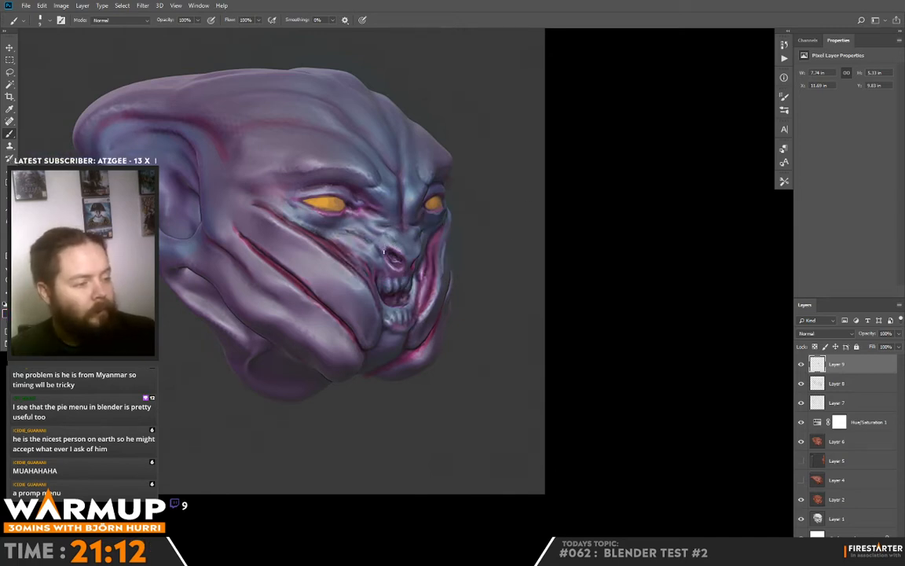
Touch up the skin around the near eye with a 20 px brush and a 6 px brush, sampling a tone above the eye.
right_click(433, 246)
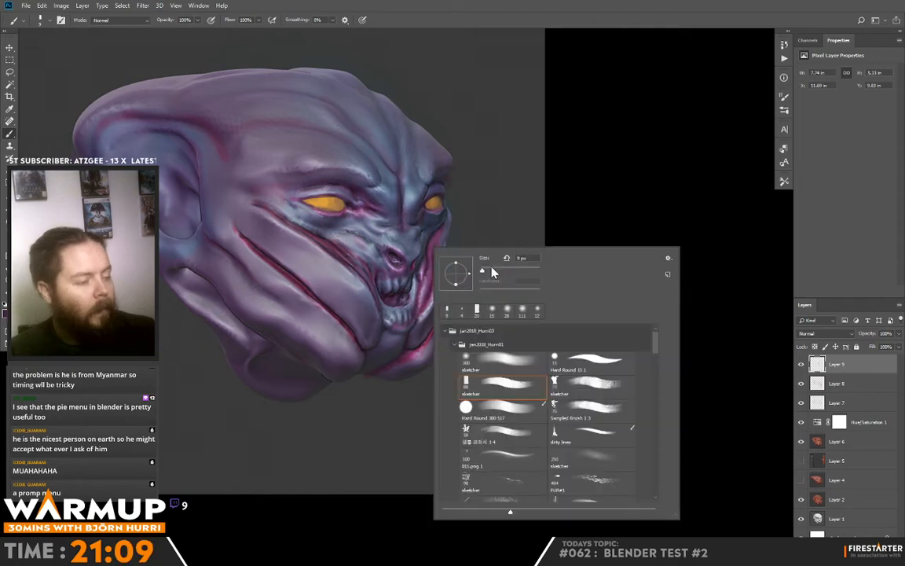
left_click_drag(490, 268, 486, 269)
left_click(430, 238)
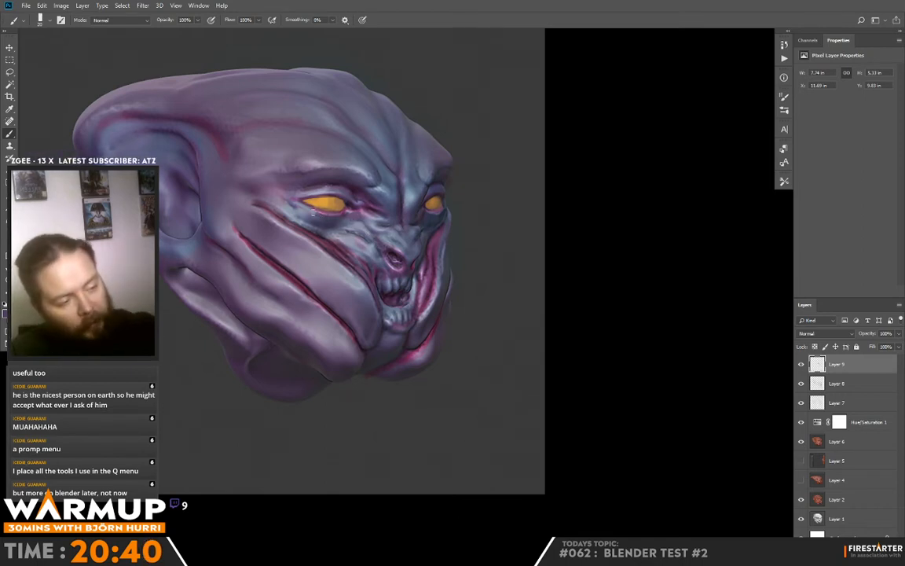
right_click(321, 206)
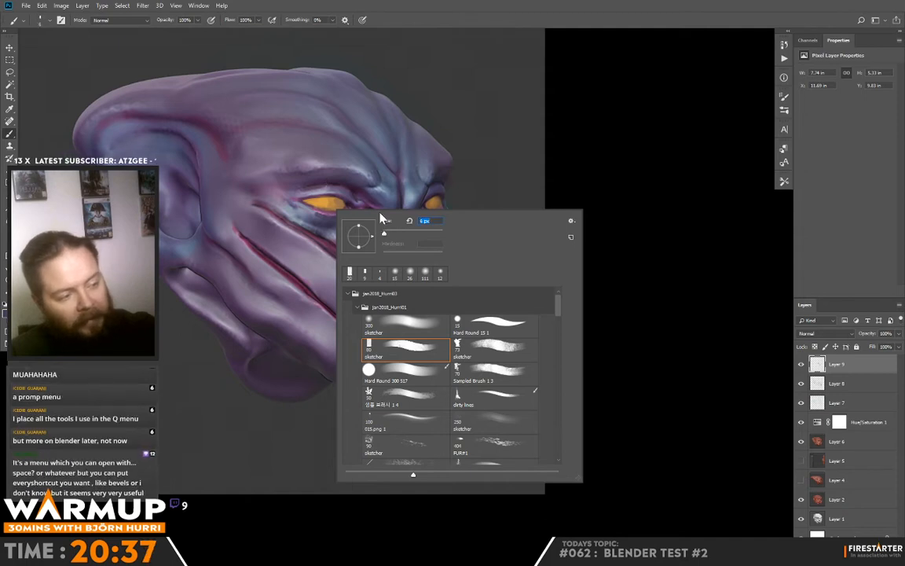
left_click(351, 191, "alt")
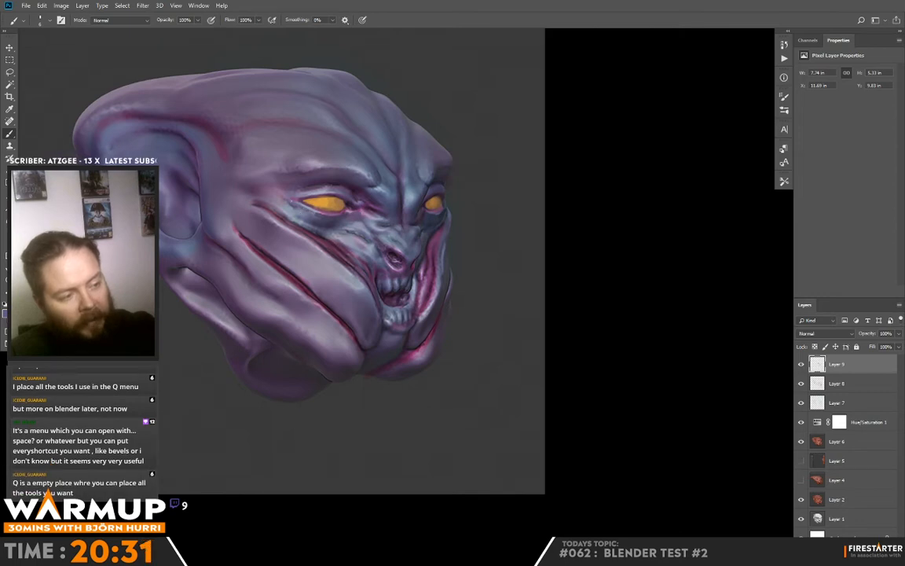
Set the brush to 26 px and blend the skin around the eyes and nose with a sampled tone.
right_click(380, 197)
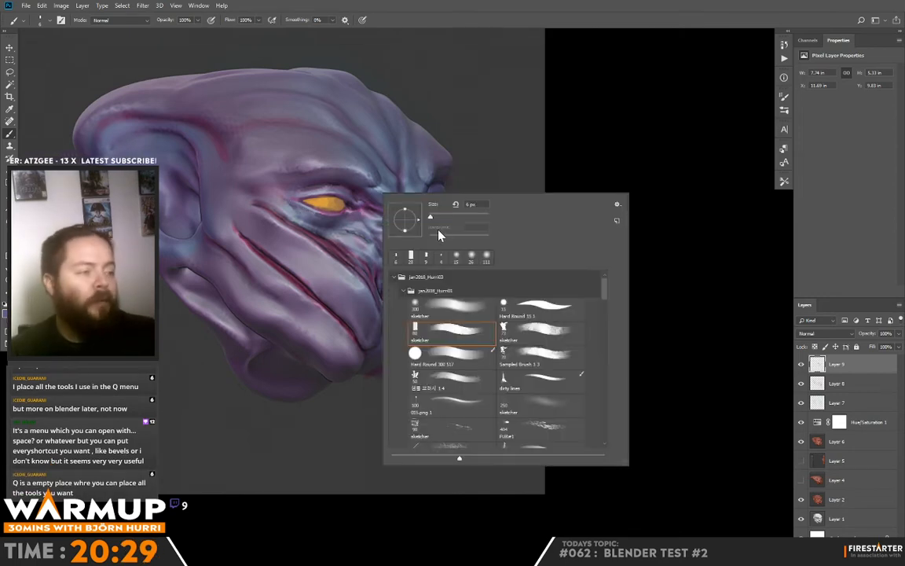
left_click(292, 216)
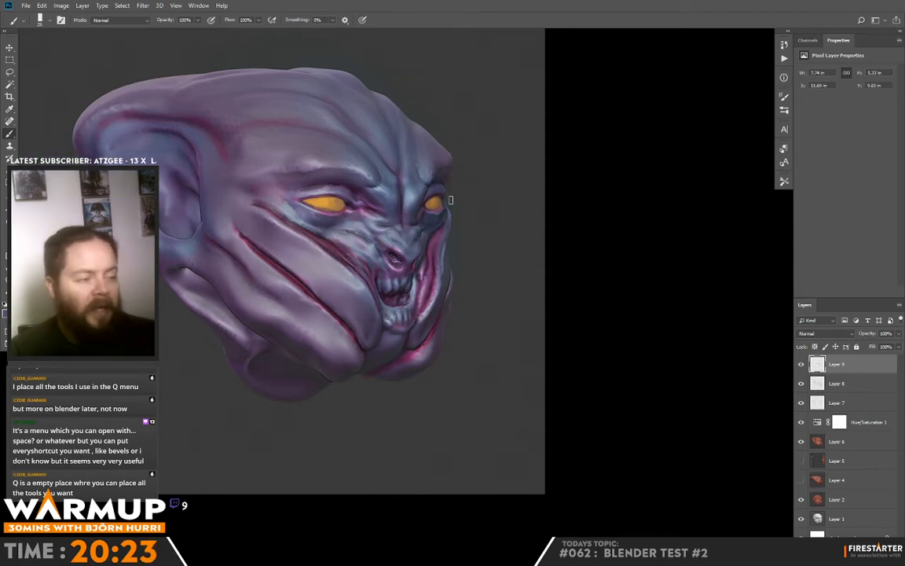
key("alt")
left_click(423, 226, "alt")
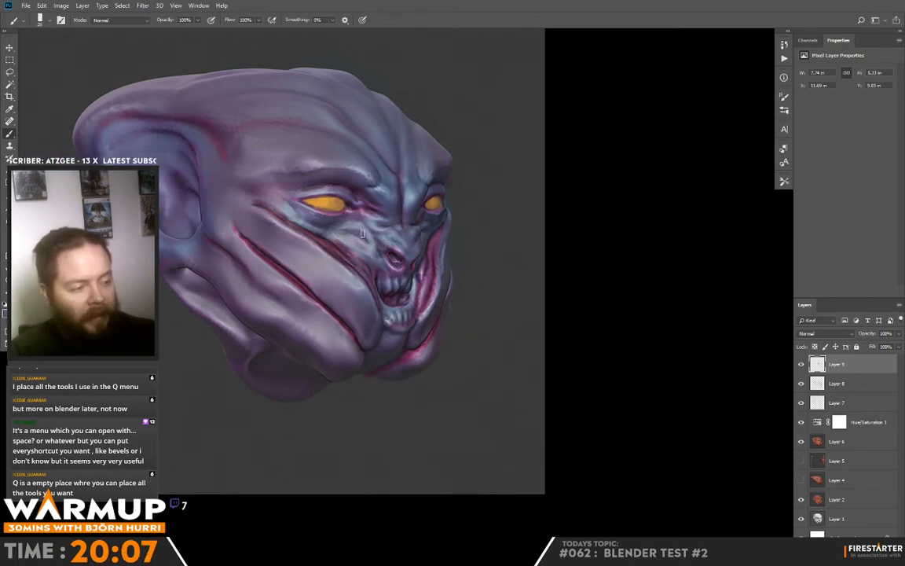
Smooth the temple and upper cheek between the ear and the near eye with sampled purple tones.
left_click_drag(493, 219, 515, 247)
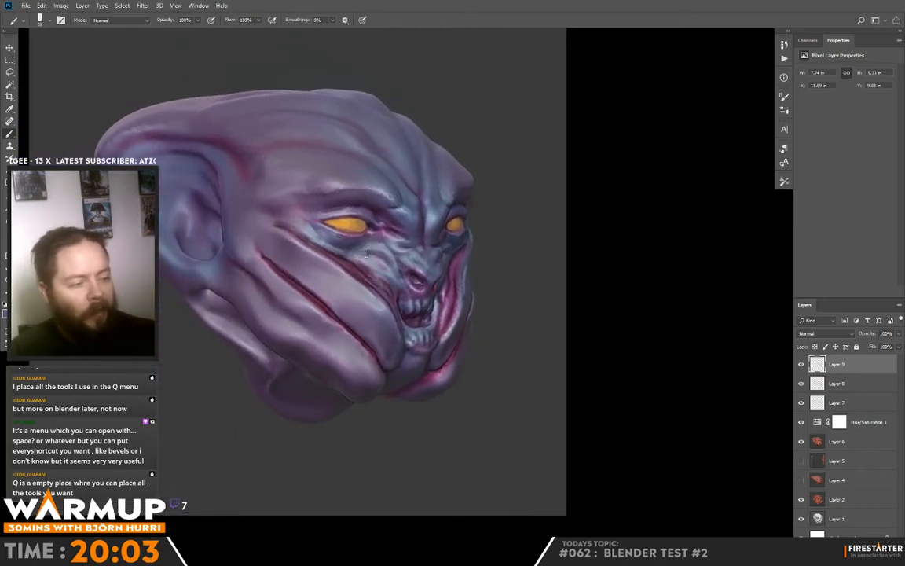
left_click_drag(440, 262, 476, 266)
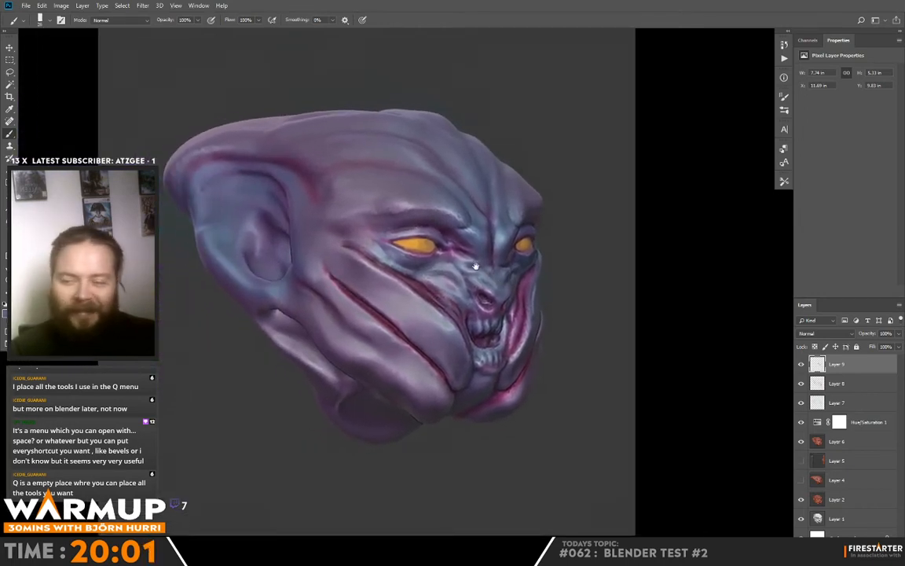
left_click(347, 250, "alt")
left_click_drag(351, 252, 342, 244)
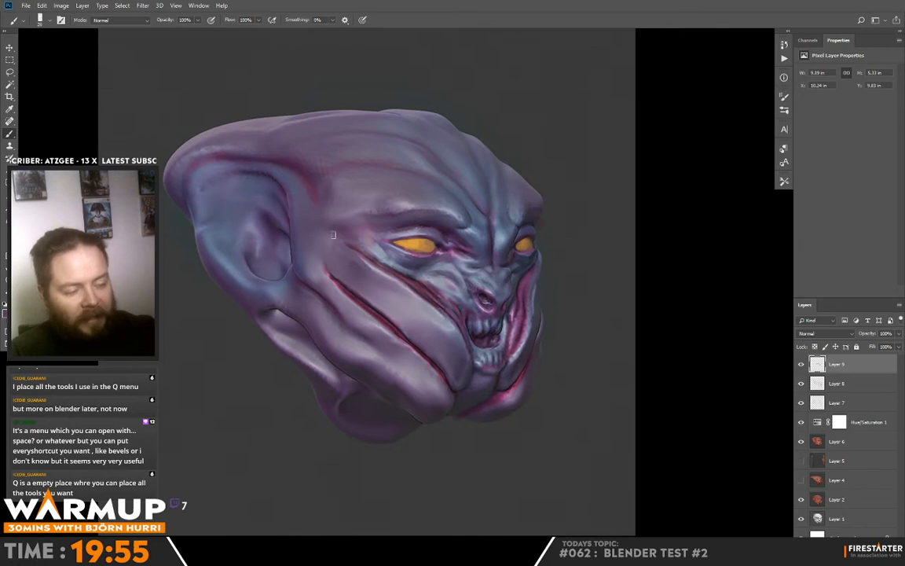
left_click_drag(305, 261, 319, 264)
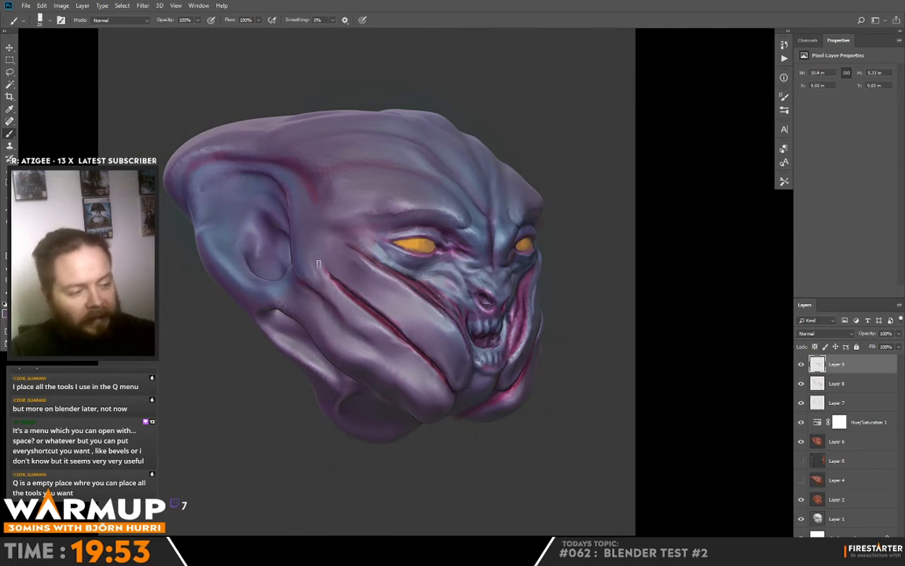
left_click(315, 275, "alt")
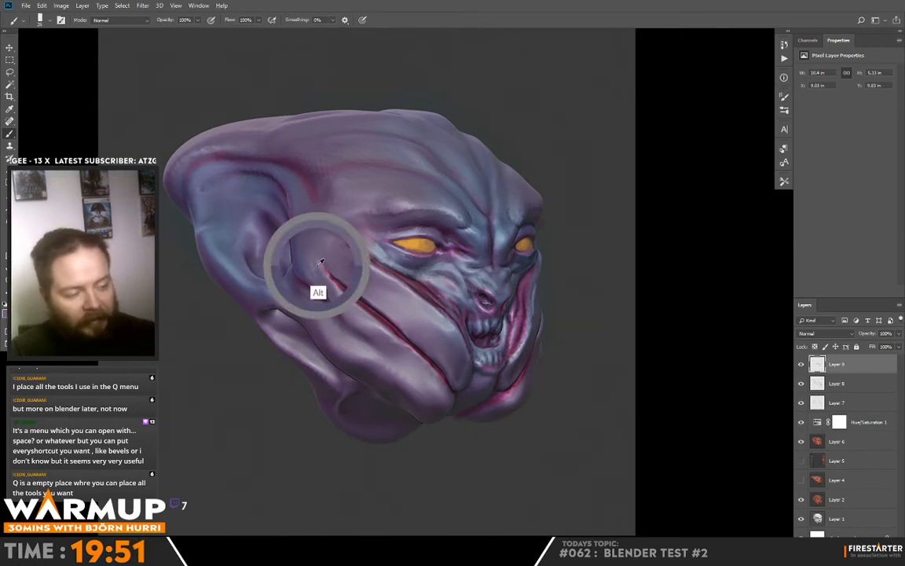
left_click(313, 279, "alt")
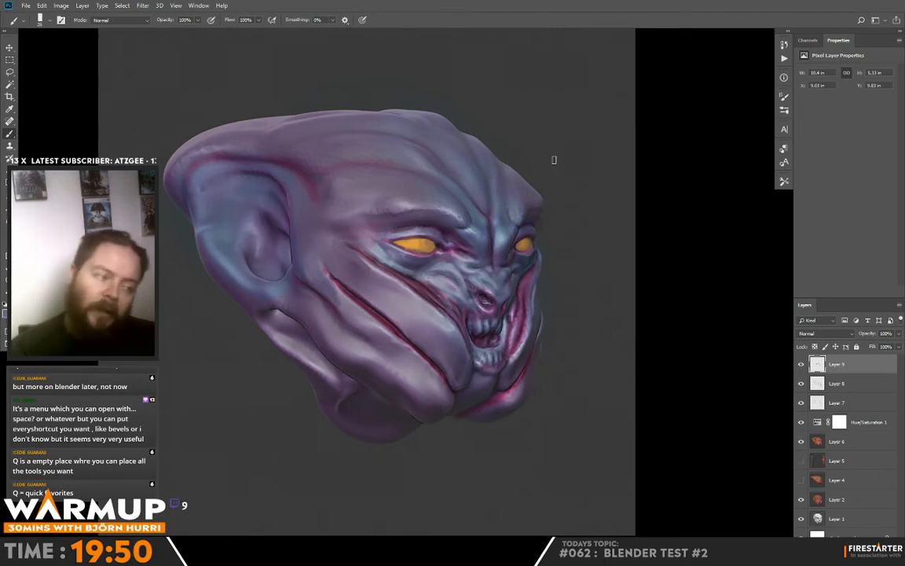
Paint the cheek fold between the two dark slashes with sampled purple tones, down to the corner of the mouth.
left_click(369, 297, "alt")
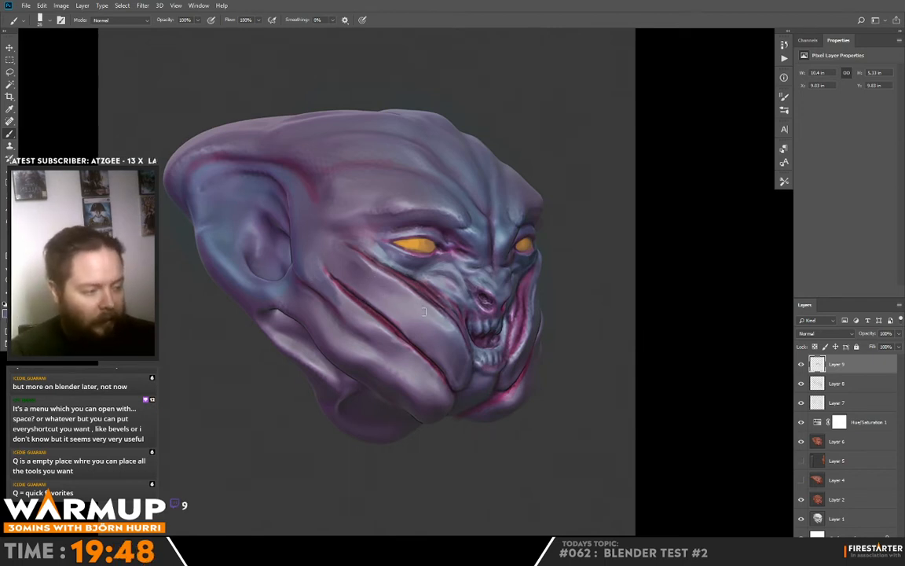
left_click(374, 292, "alt")
left_click(345, 282, "alt")
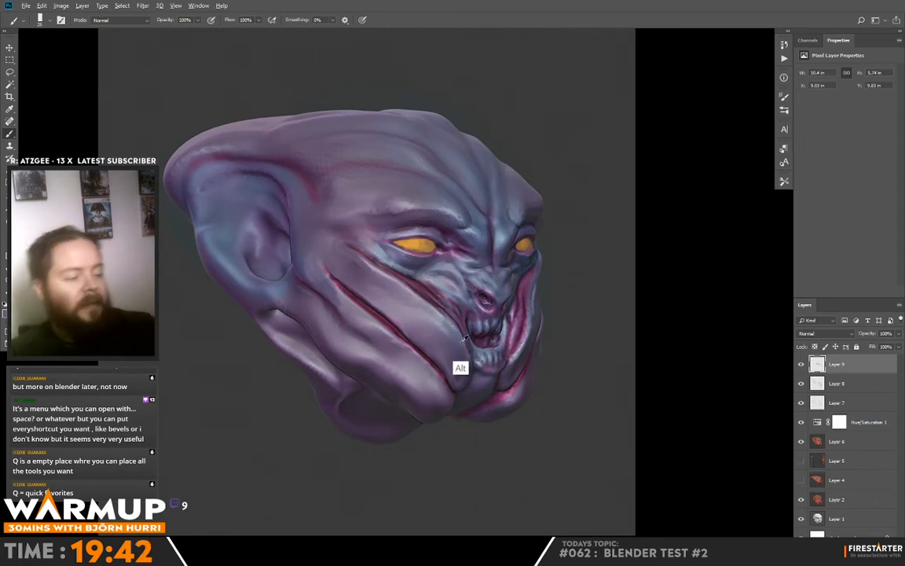
left_click_drag(463, 378, 453, 372)
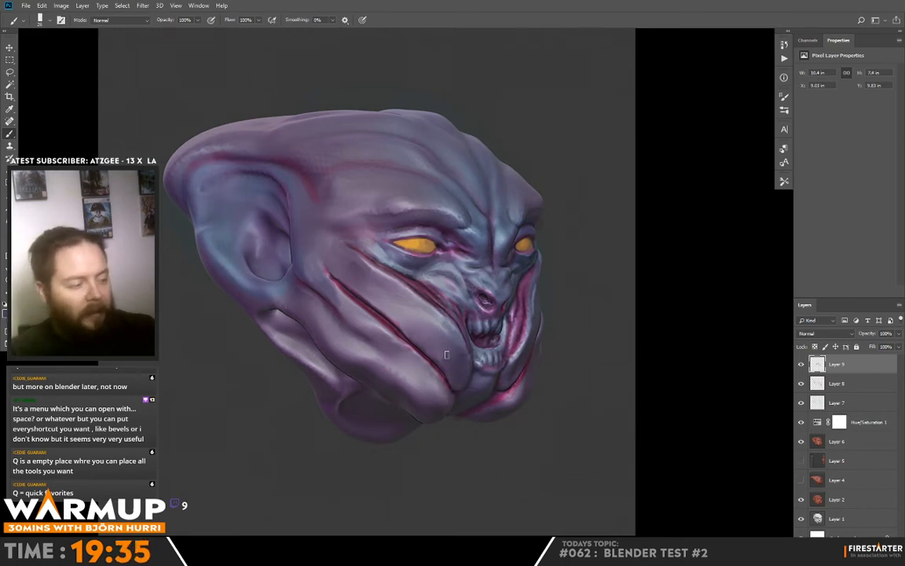
Enlarge the brush and paint broad soft strokes along the lower cheek fold toward the jaw with sampled tones.
right_click(431, 380)
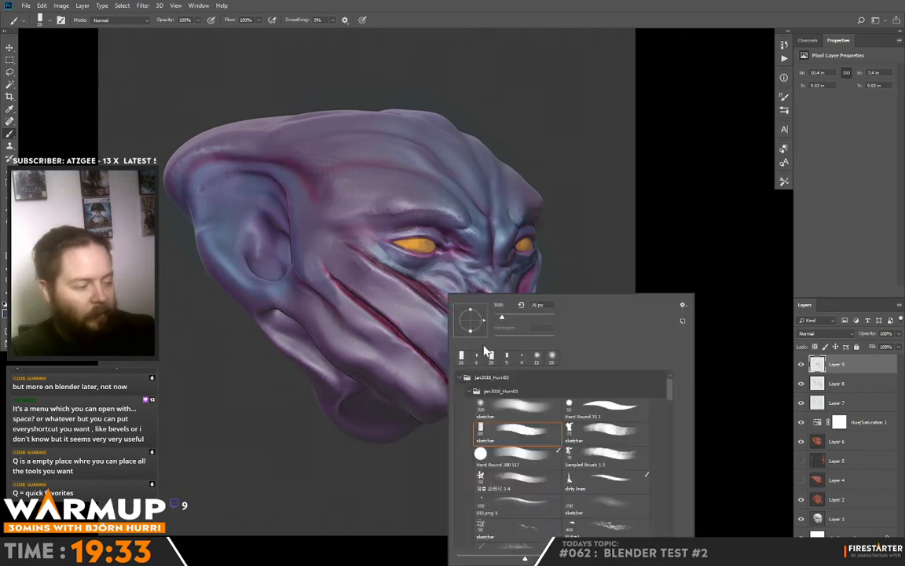
left_click_drag(516, 324, 517, 324)
left_click(390, 372, "alt")
mouse_move(382, 357)
left_mouse_down()
mouse_move(420, 386)
mouse_move(389, 360)
mouse_move(402, 360)
mouse_move(443, 399)
left_mouse_up()
mouse_move(397, 376)
left_mouse_down()
mouse_move(426, 402)
mouse_move(433, 393)
left_mouse_up()
left_click(431, 389, "alt")
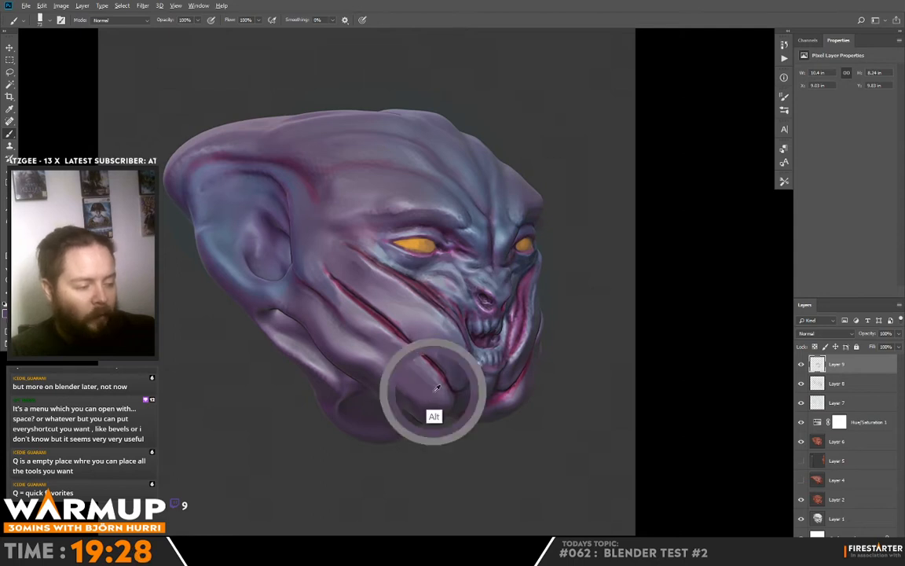
left_click(401, 358, "alt")
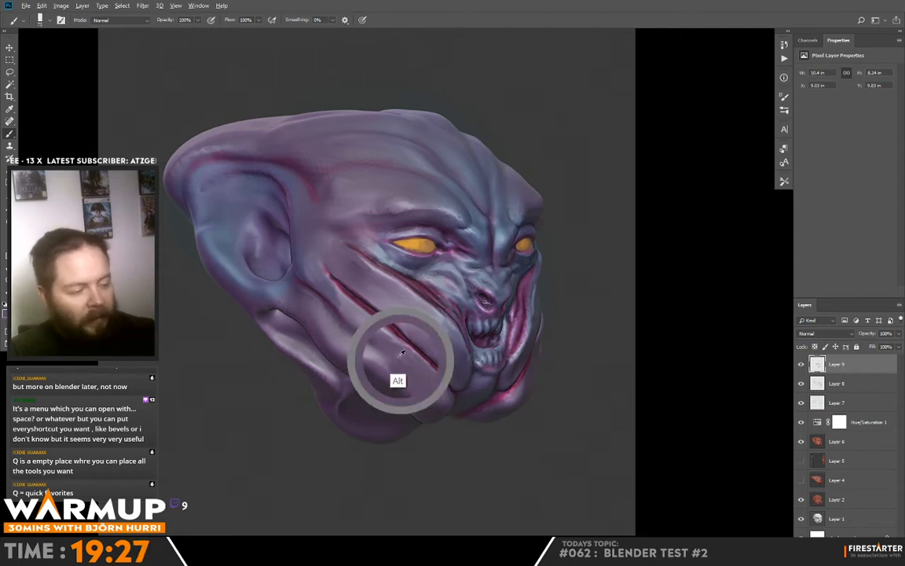
left_click(445, 346, "alt")
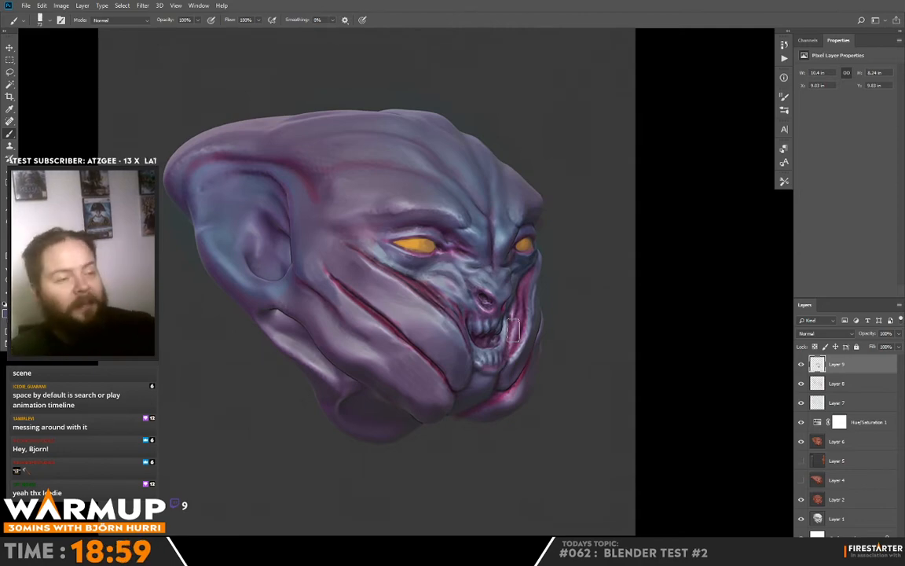
Leave full screen mode, examine the sculpted heads in blender03.psd and return to warmup_S5_062.psd.
key("f")
key("f")
left_click(132, 69)
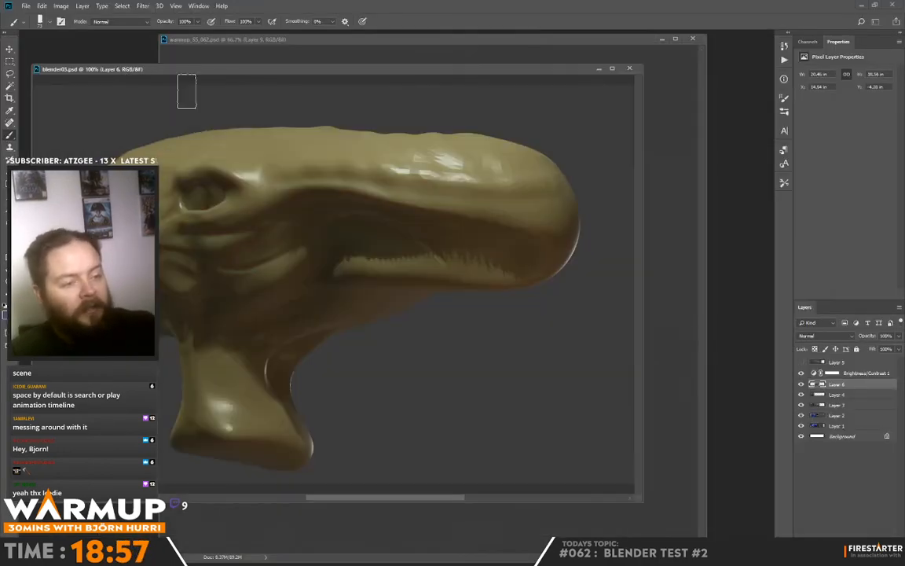
left_click_drag(253, 247, 428, 281)
left_click_drag(301, 311, 260, 316)
left_click_drag(536, 315, 286, 306)
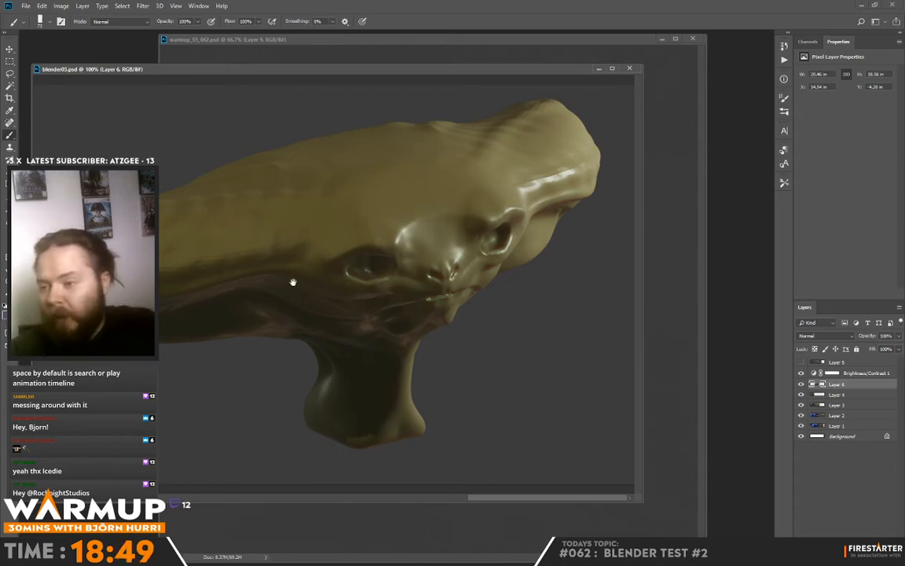
left_click_drag(260, 270, 414, 294)
left_click_drag(238, 335, 483, 330)
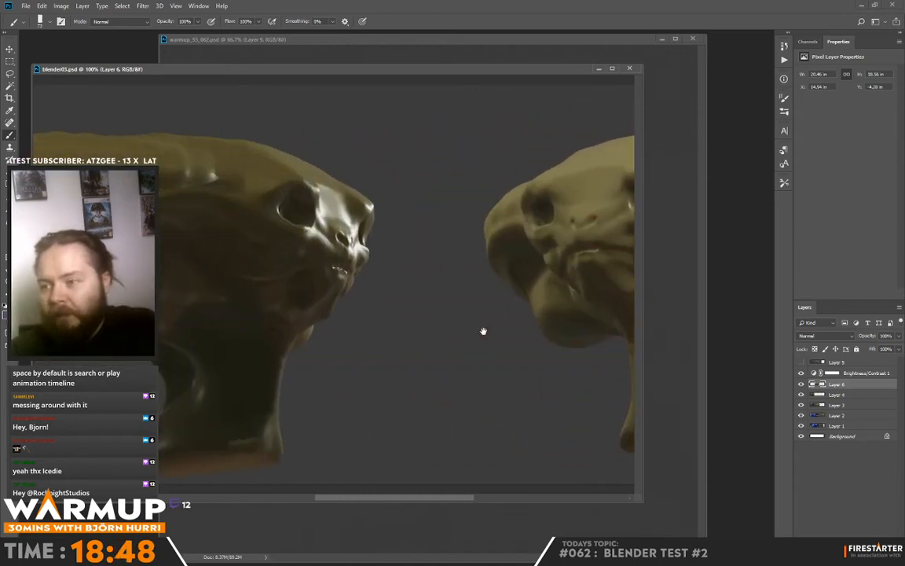
key("ctrl+Tab")
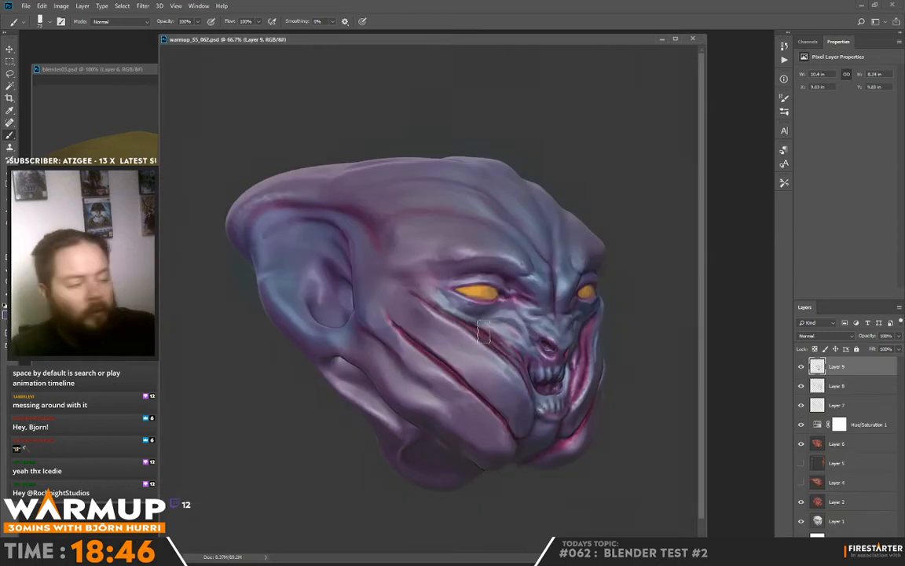
left_click(650, 236)
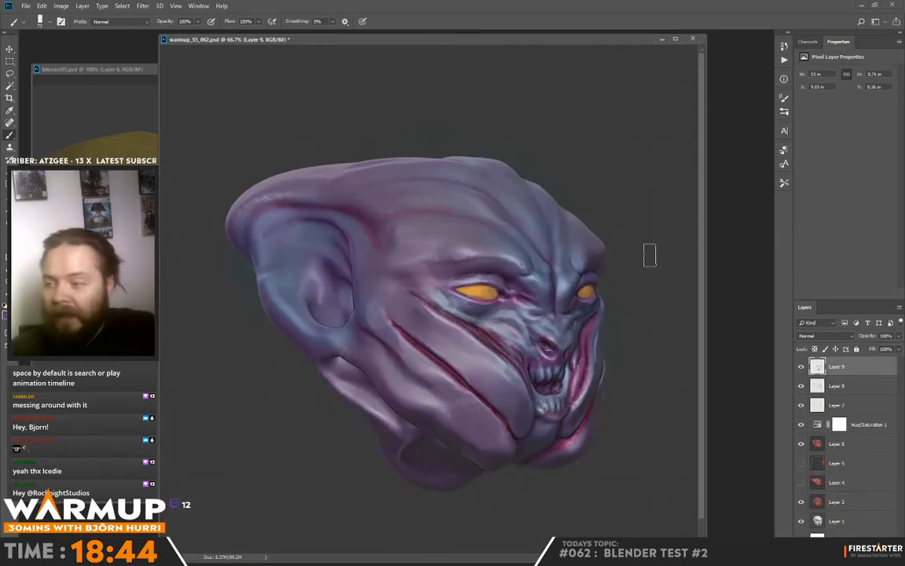
Add a Curves adjustment layer above Layer 9, lower the Blue channel's shadows and anchor its highlights at input 162, output 164.
left_click(848, 556)
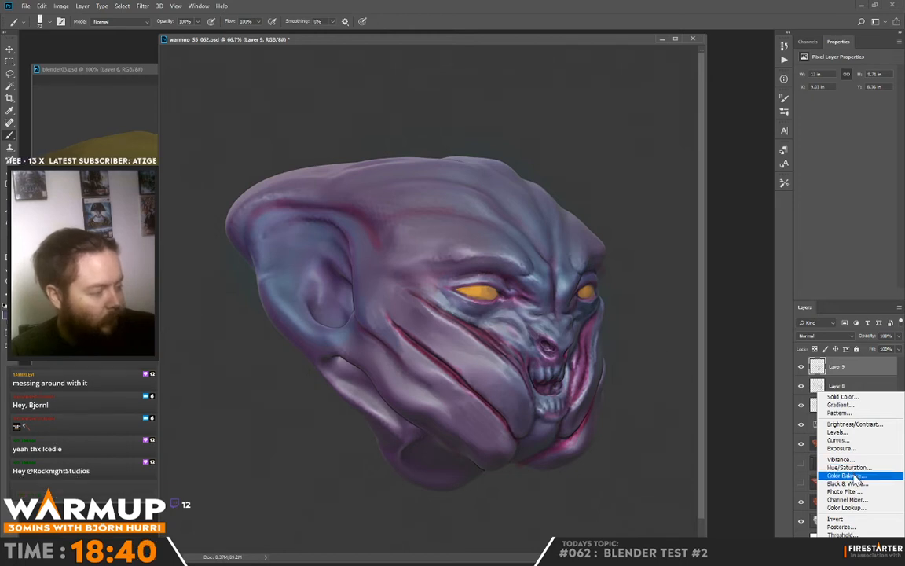
left_click(850, 441)
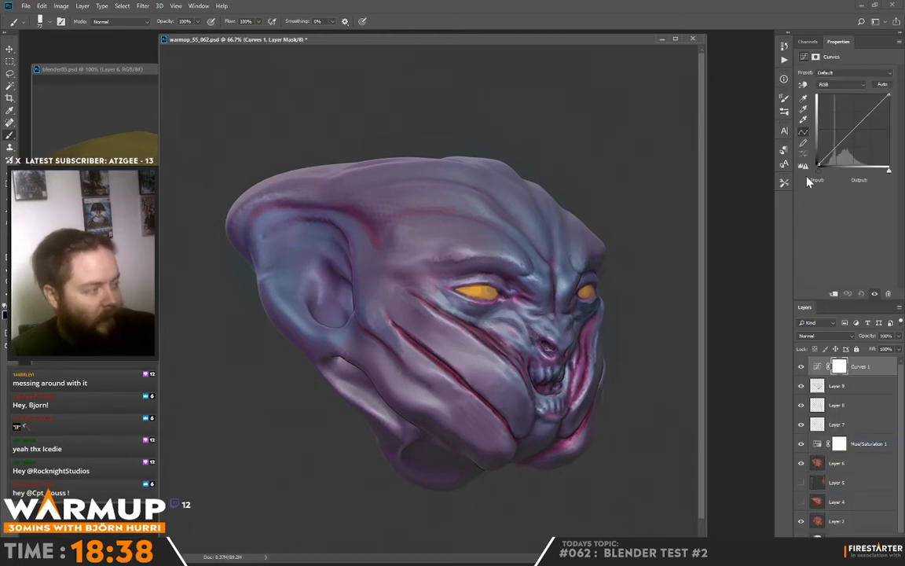
left_click(837, 84)
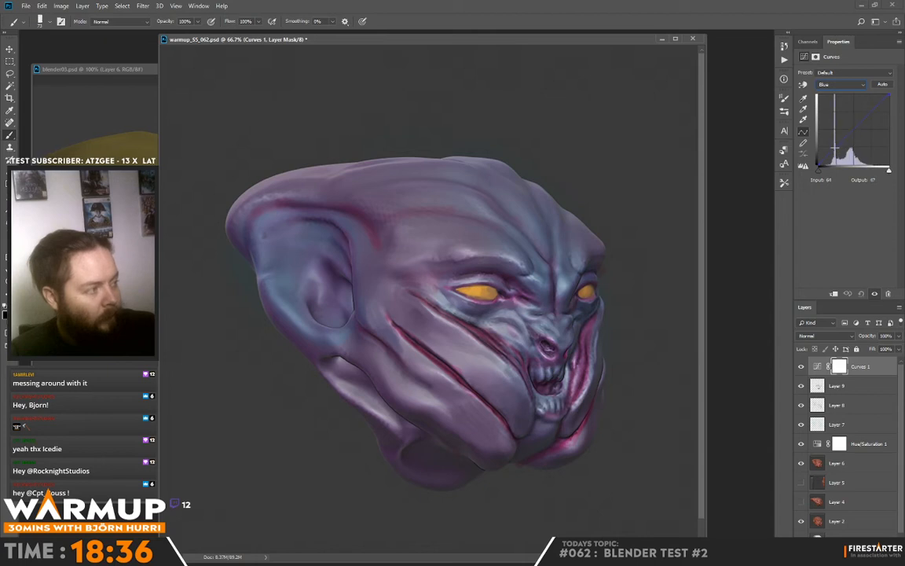
left_click_drag(834, 120, 863, 118)
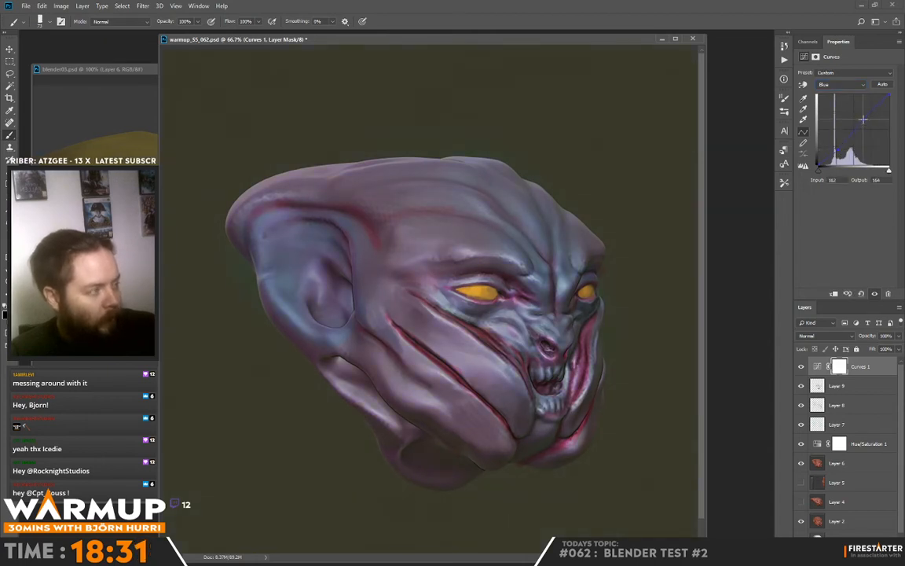
Lower the Red channel's shadows and midtones in the Curves adjustment, with the shadow point at input 69, output 61.
left_click(837, 86)
left_click(830, 100)
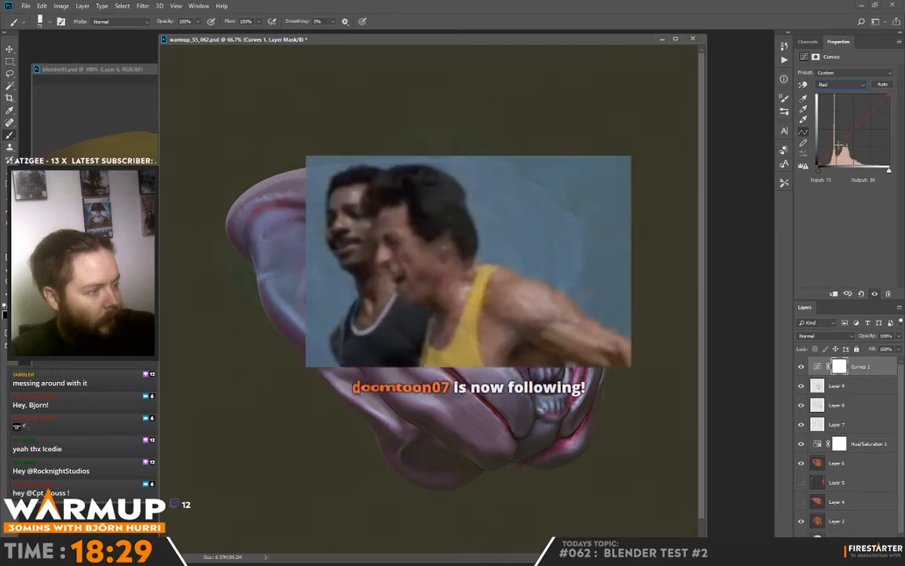
mouse_move(838, 144)
left_mouse_down()
mouse_move(855, 125)
mouse_move(861, 134)
mouse_move(838, 147)
left_mouse_up()
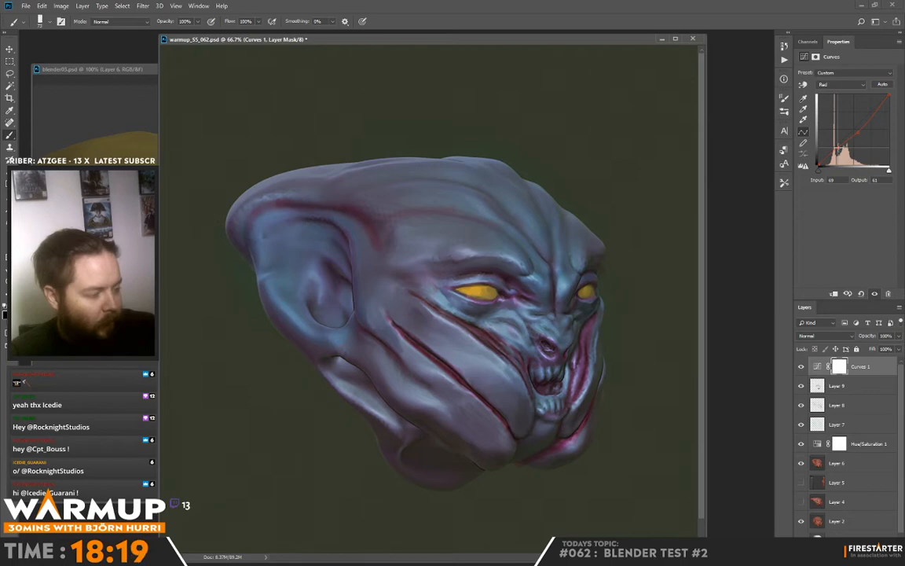
Lower the Green channel's shadows to input 72, output 71 in the Curves adjustment and set its layer's blend mode to Color.
left_click(837, 85)
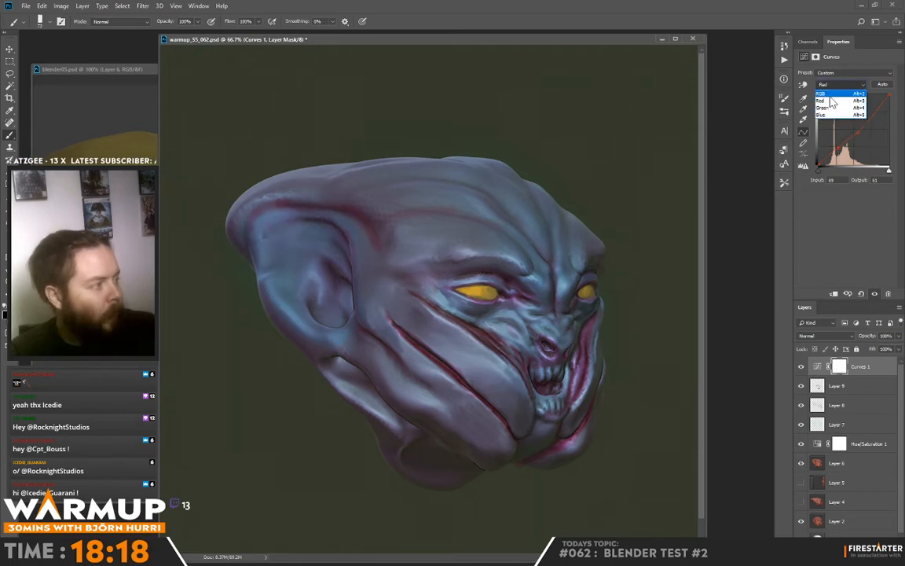
left_click(823, 115)
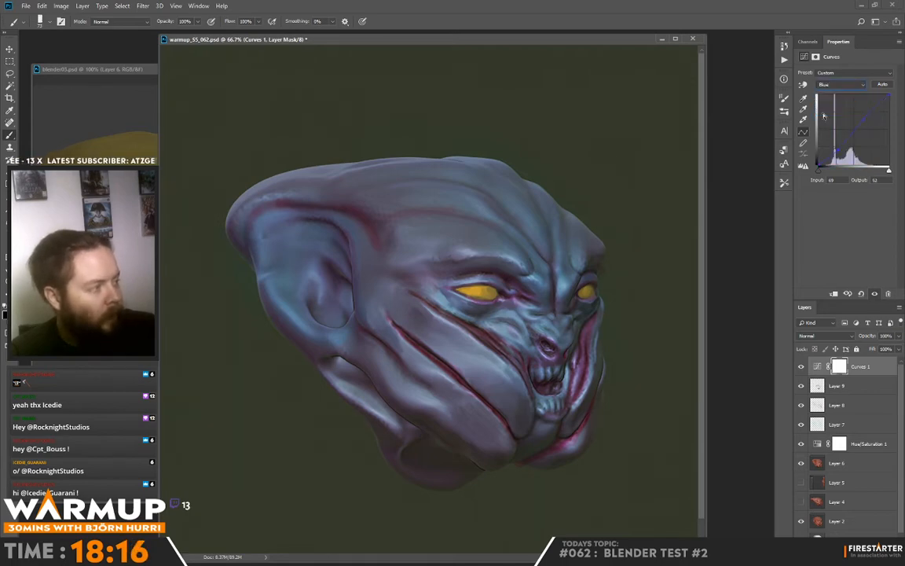
left_click(832, 85)
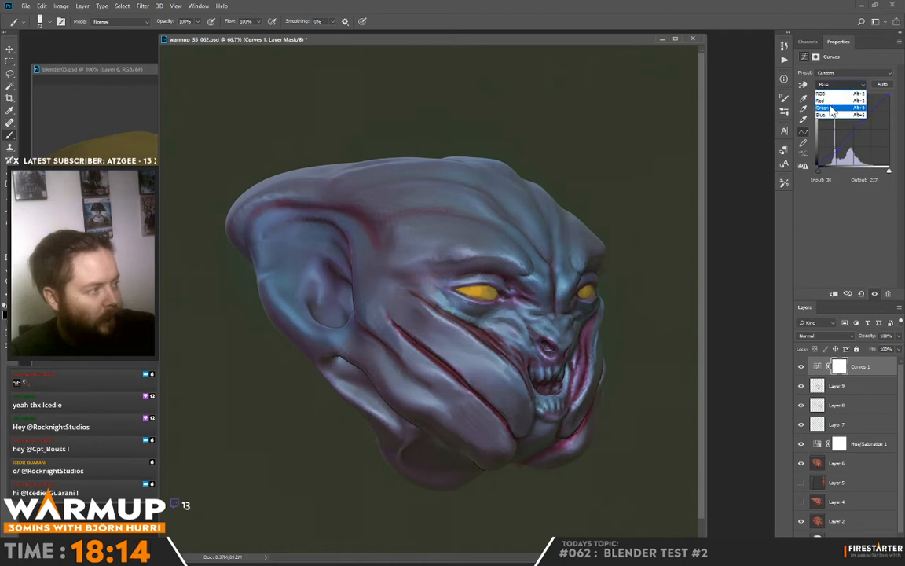
left_click(830, 106)
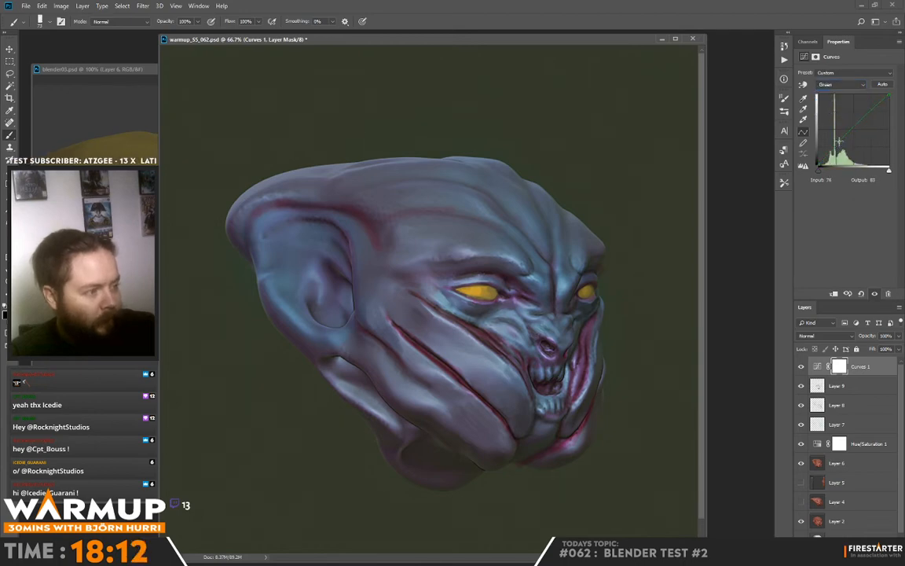
left_click(839, 143)
left_click_drag(839, 143, 839, 142)
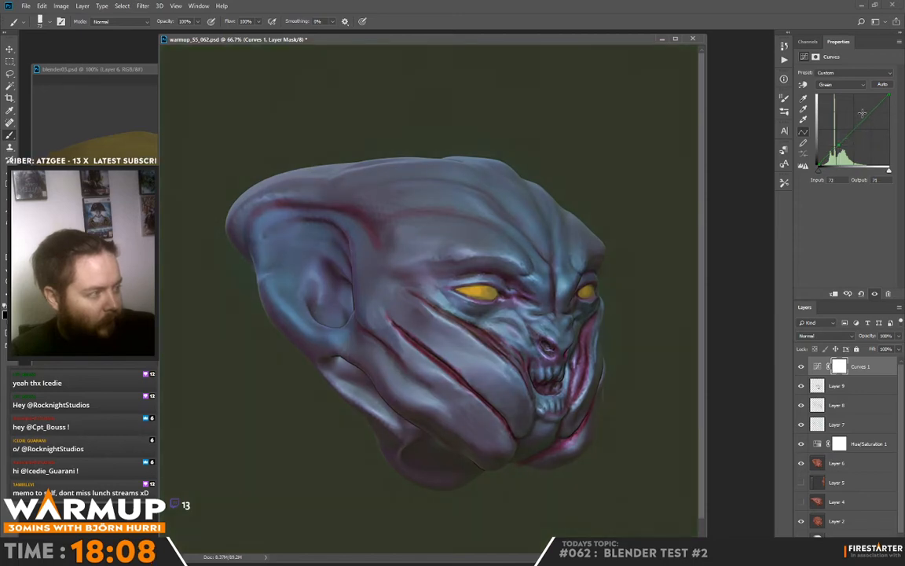
left_click(862, 114)
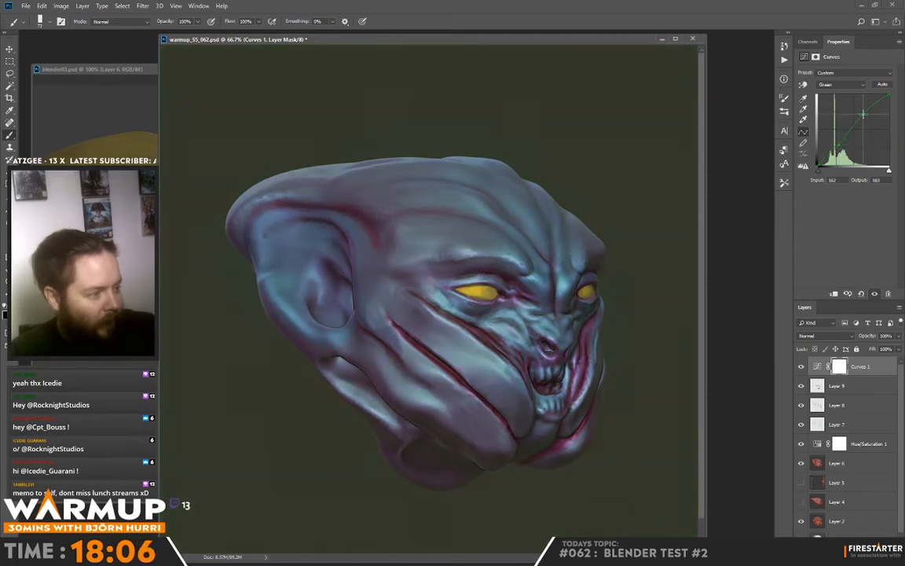
left_click_drag(862, 114, 888, 140)
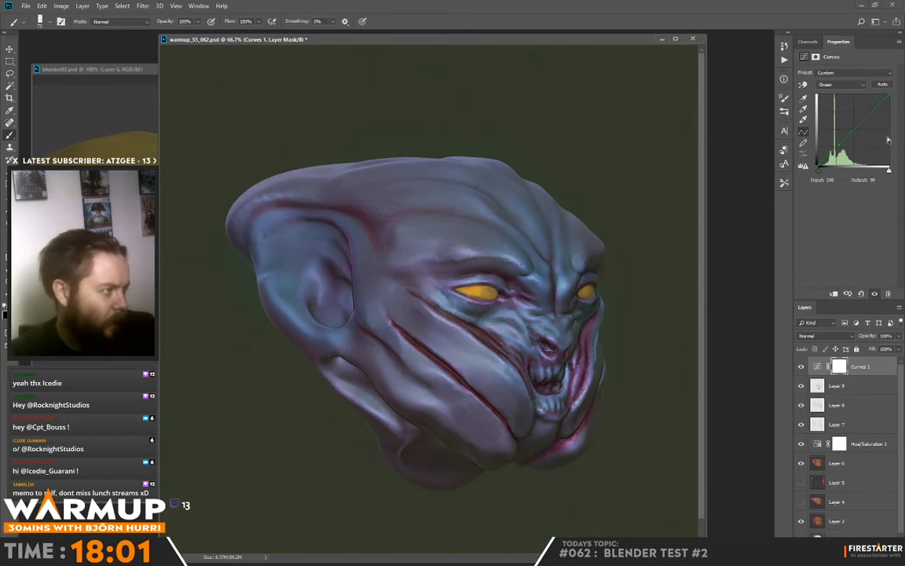
left_click(821, 335)
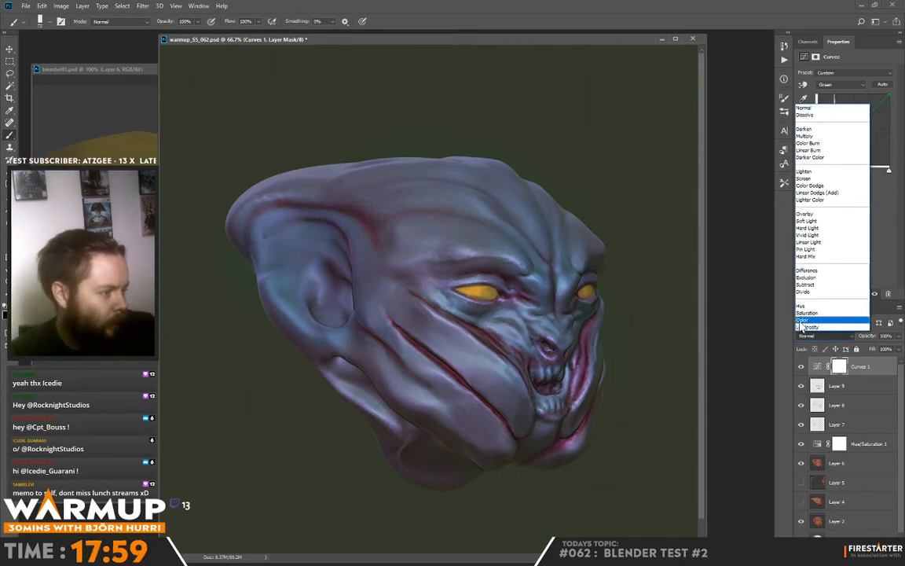
left_click(809, 318)
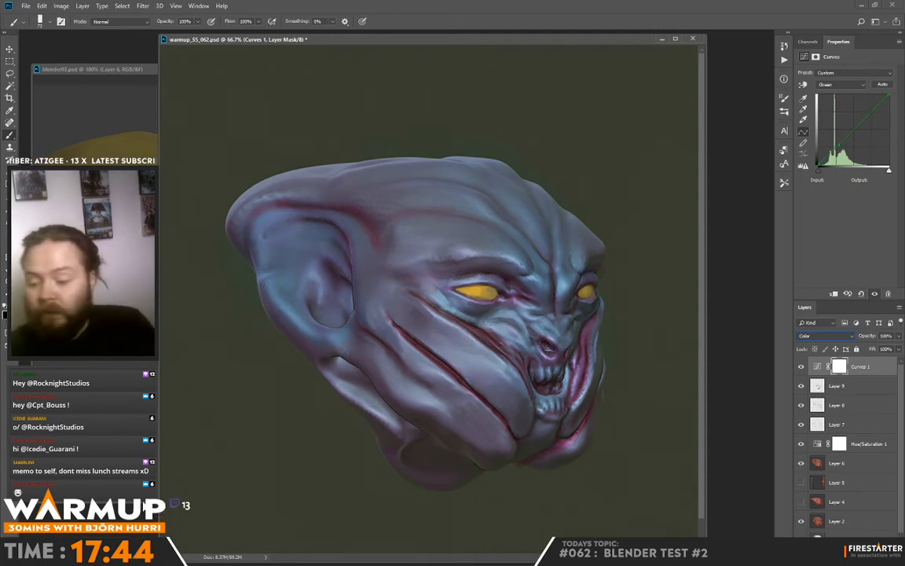
Flip the canvas horizontally and add a new layer above the Curves adjustment.
key("F2")
key("ctrl+shift+alt+n")
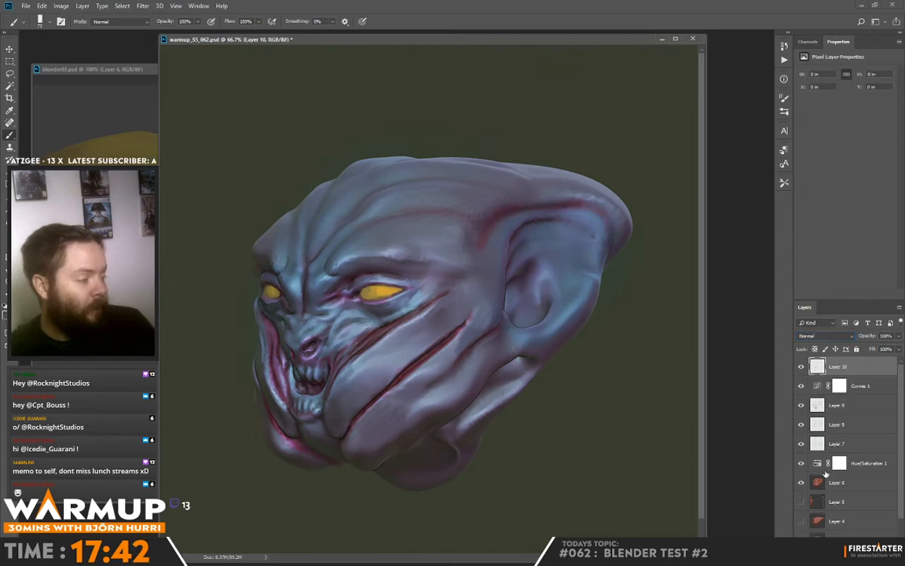
Paint fine strokes along the upper eyelid and outer corner of the near eye with a 14 px brush and sampled skin tones.
right_click(380, 276)
left_click(362, 275, "alt")
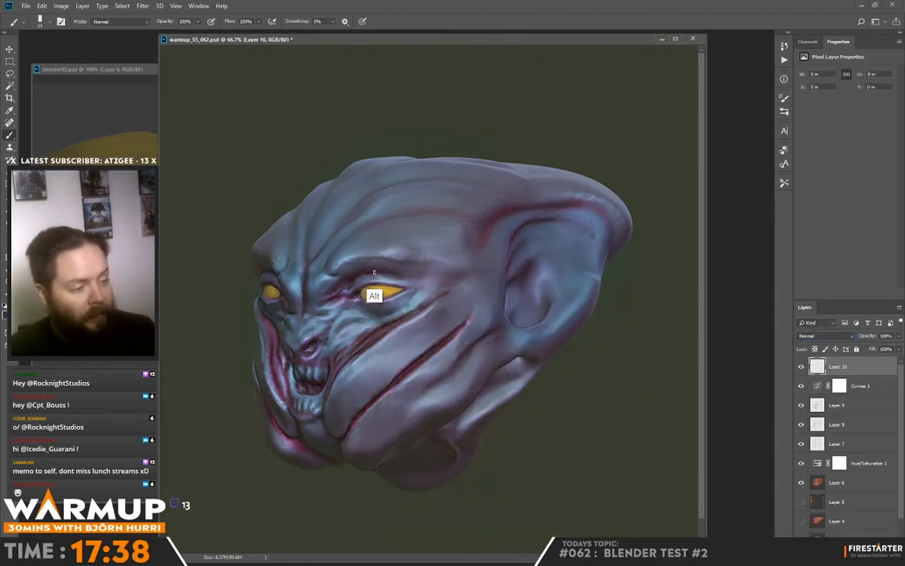
left_click_drag(374, 272, 303, 281)
left_click(378, 271, "alt")
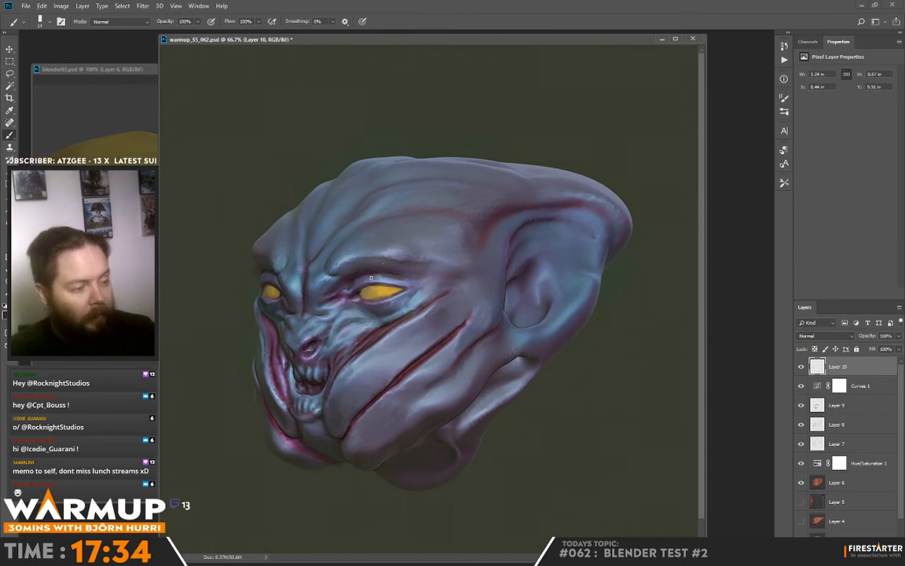
left_click_drag(371, 277, 418, 283)
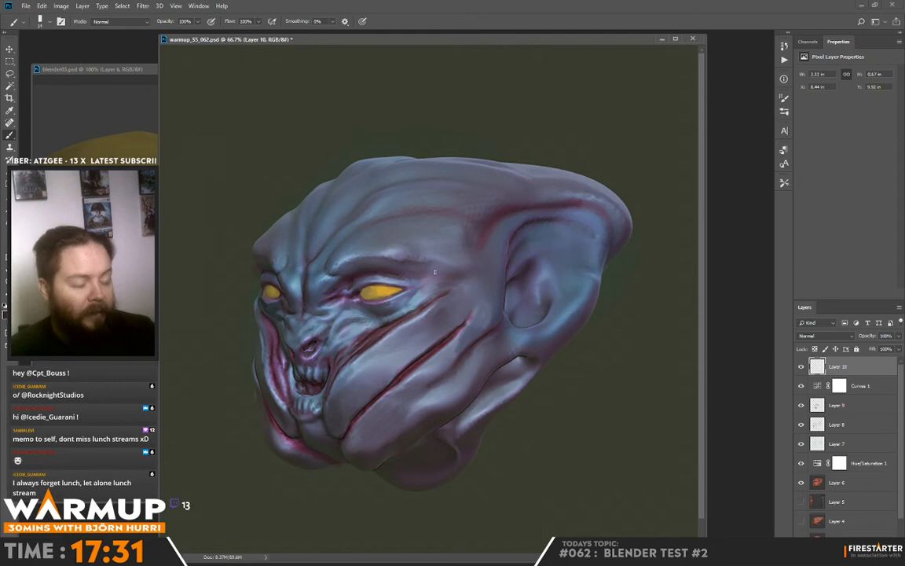
left_click(363, 253, "alt")
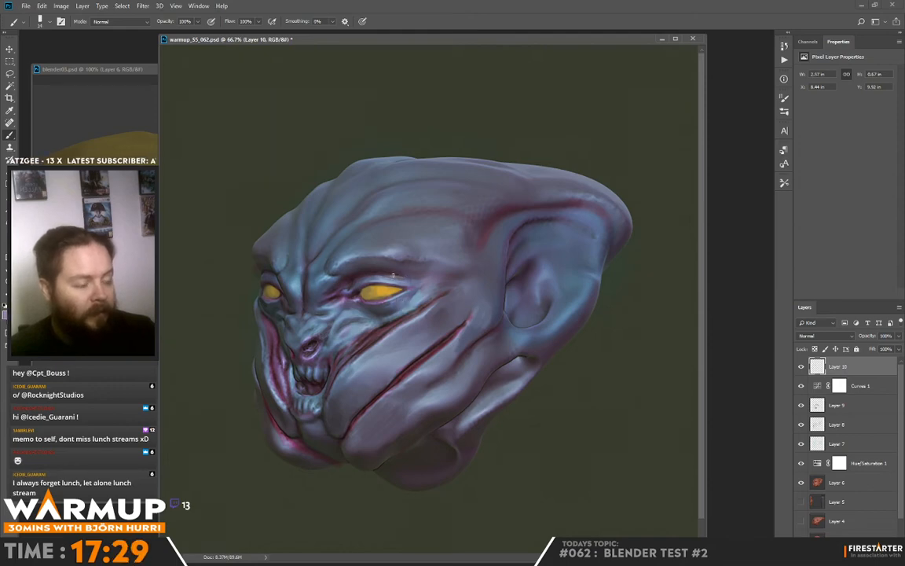
left_click(381, 274, "alt")
left_click_drag(391, 275, 409, 279)
Paint sampled purple and red tones over the temple crease in front of the ear, using 53 px and 26 px brushes.
left_click(489, 260, "alt")
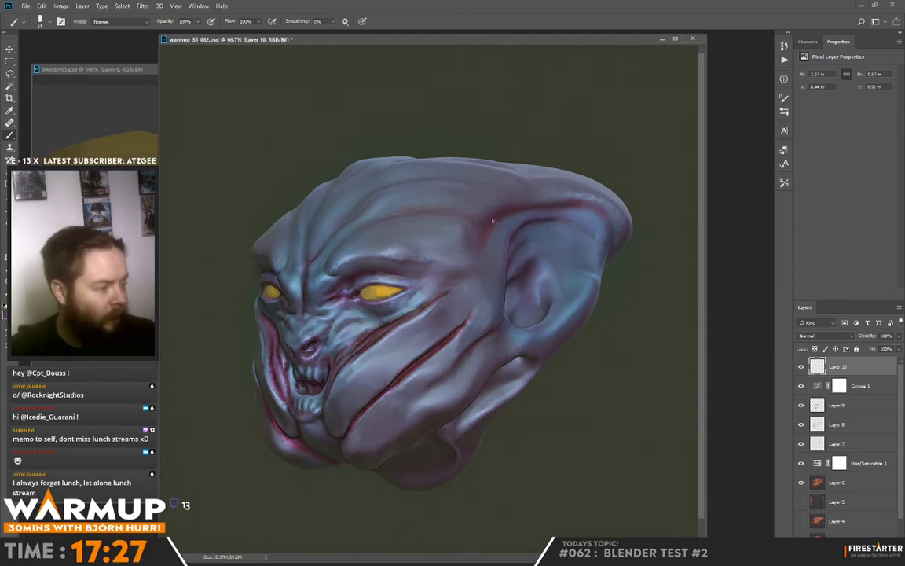
right_click(520, 230)
mouse_move(488, 227)
left_mouse_down()
mouse_move(481, 240)
mouse_move(499, 218)
mouse_move(484, 257)
left_mouse_up()
left_click(520, 213, "alt")
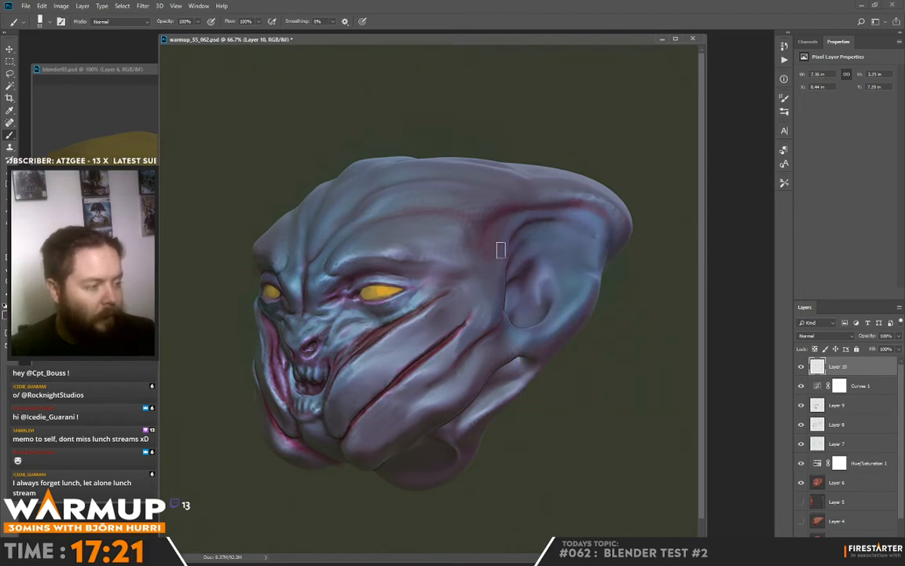
right_click(458, 209)
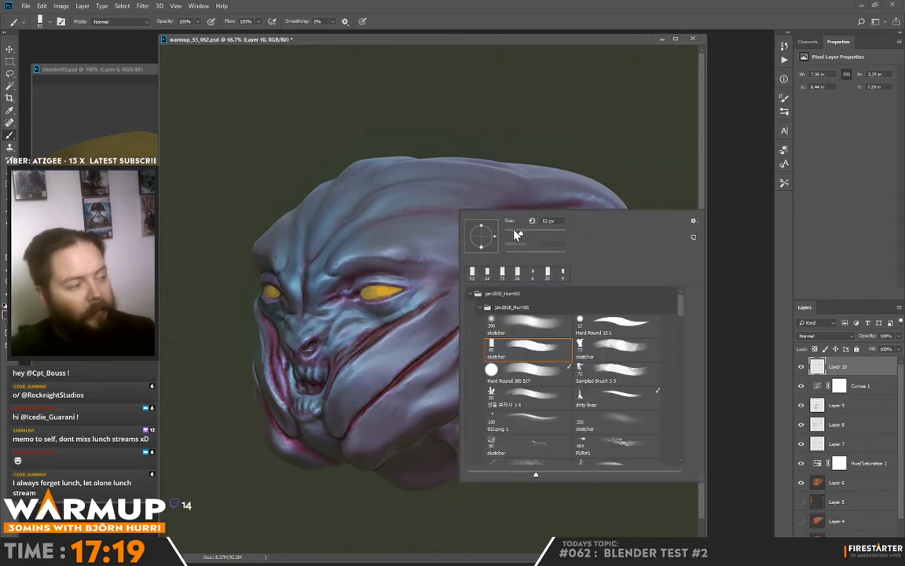
left_click(513, 233)
left_click(518, 196)
Sample the dark red of the ear crease, paint it across the brow toward the far eye and erase the excess.
left_click(511, 206, "alt")
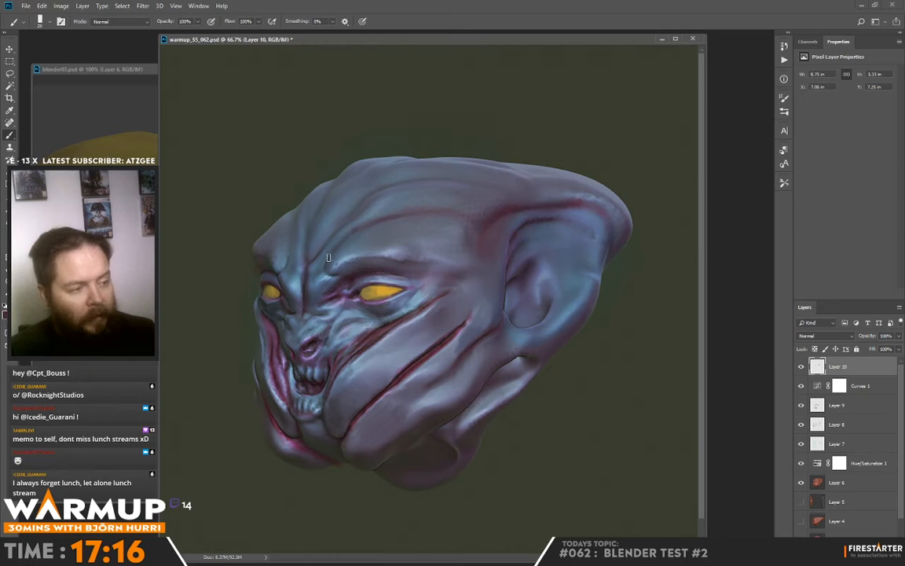
key("e")
key("b")
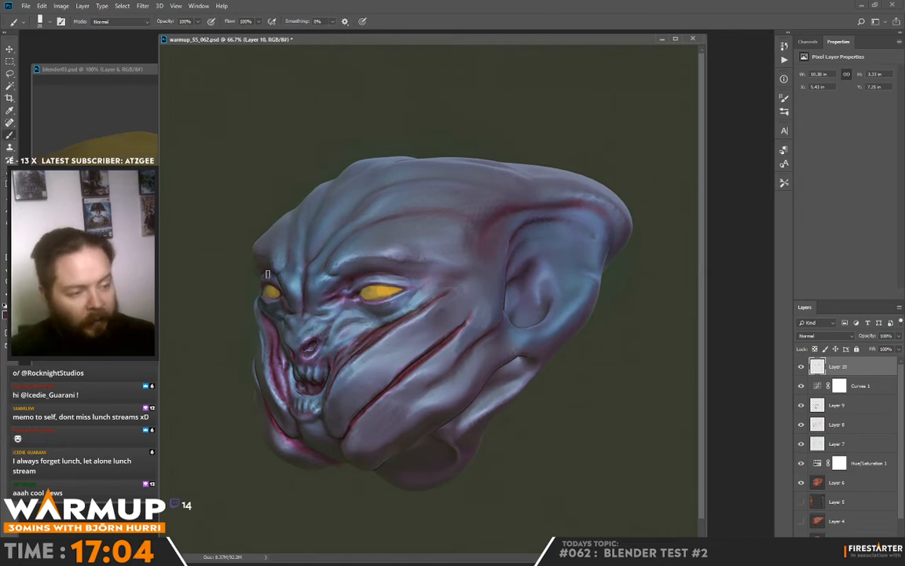
Paint a thin white rim light along the forehead's front edge with a 12 px brush, soften it and extend it upward with a smaller brush.
right_click(334, 215)
key("Escape")
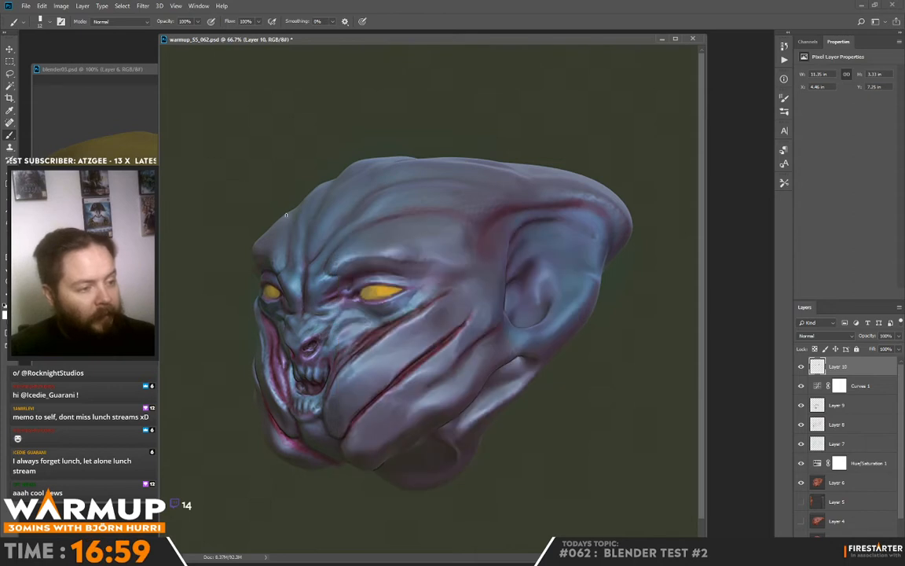
left_click_drag(280, 220, 269, 230)
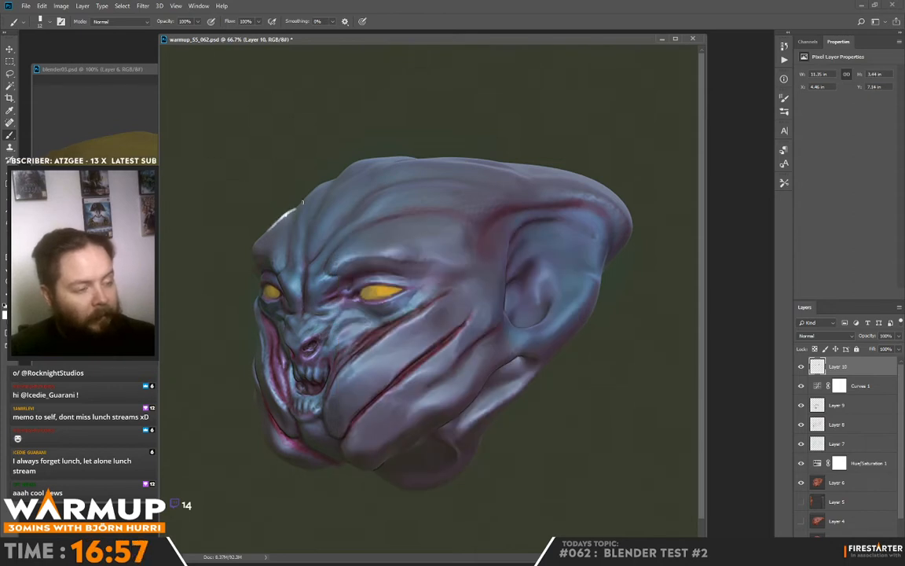
left_click_drag(303, 202, 311, 194)
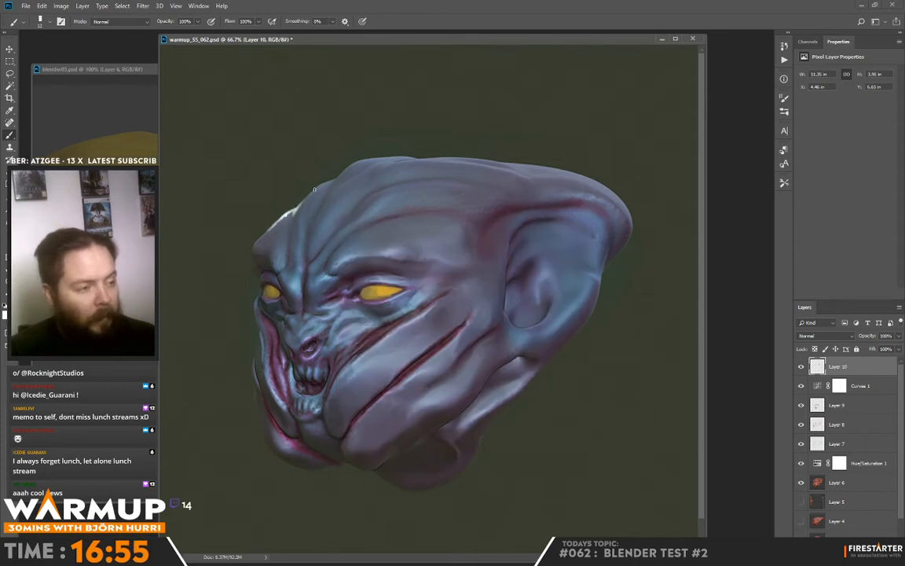
key("e")
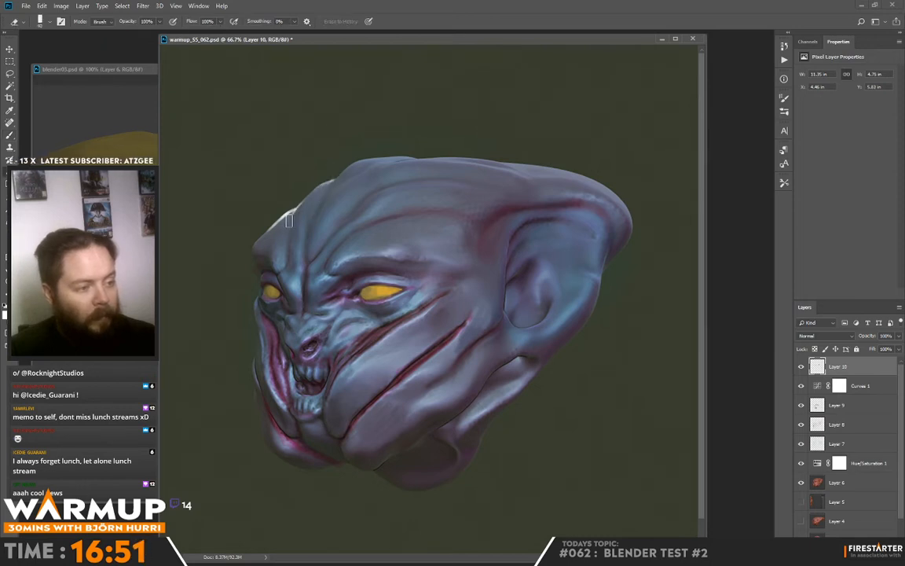
key("b")
right_click(330, 220)
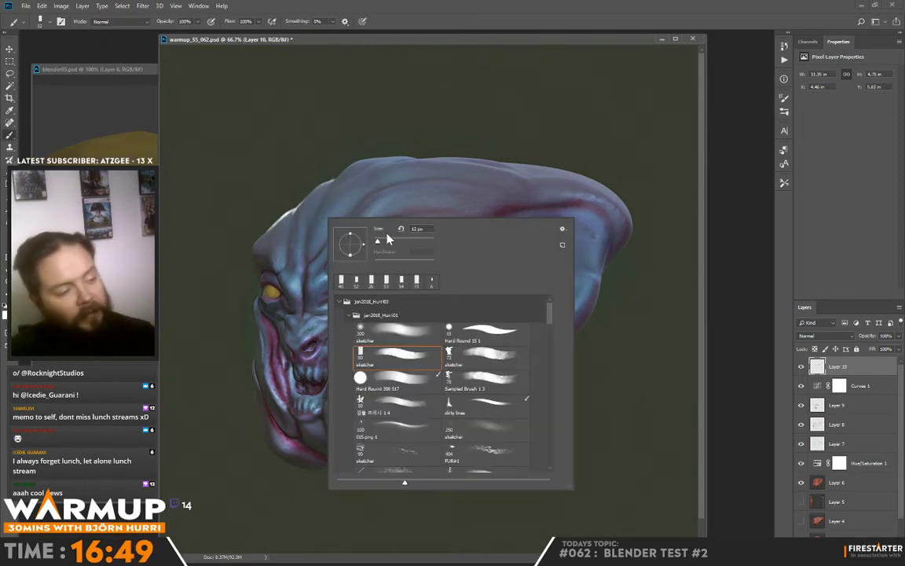
left_click_drag(376, 243, 377, 242)
left_click_drag(334, 180, 349, 166)
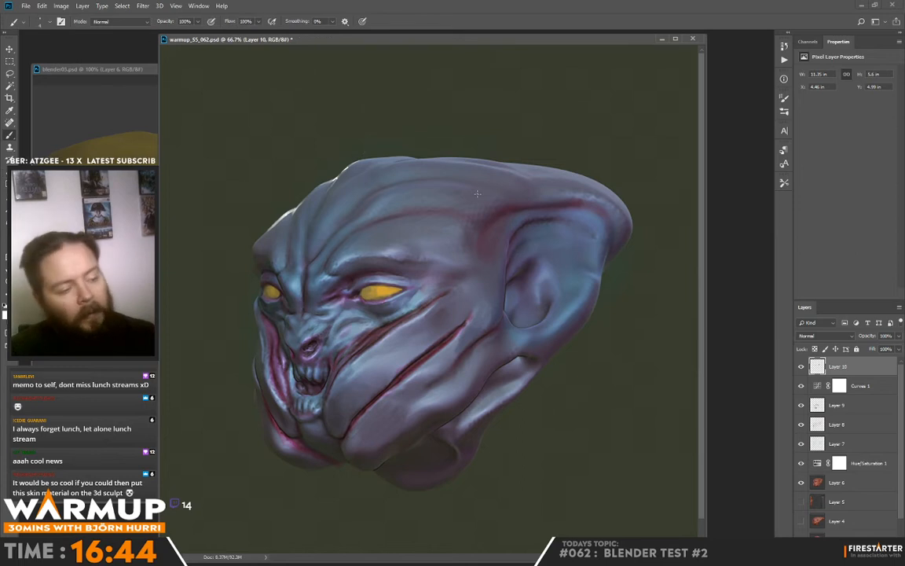
Add small white highlights at the far eye's inner brow with a 15 px brush and along its outer socket edge with a smaller one.
right_click(503, 212)
left_click_drag(505, 220, 507, 220)
left_click(449, 235)
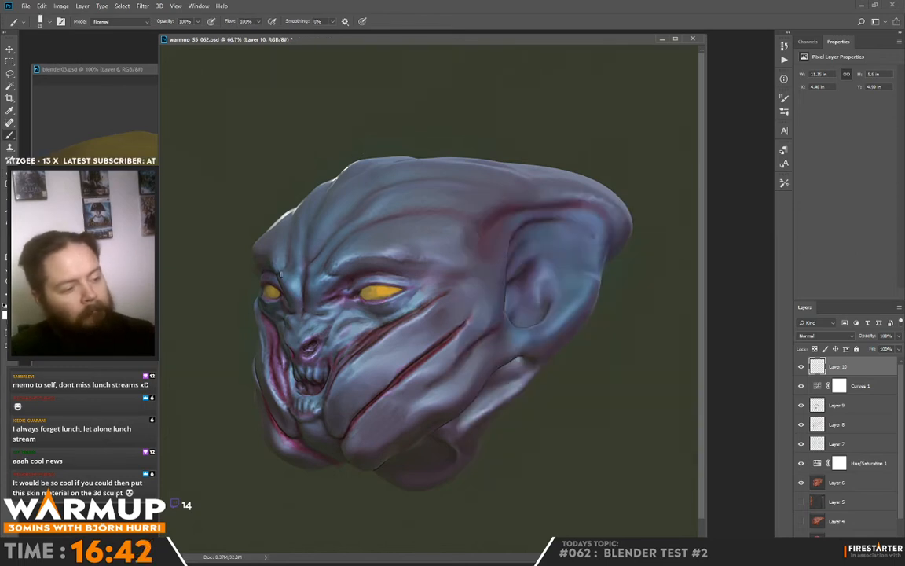
left_click_drag(286, 275, 282, 284)
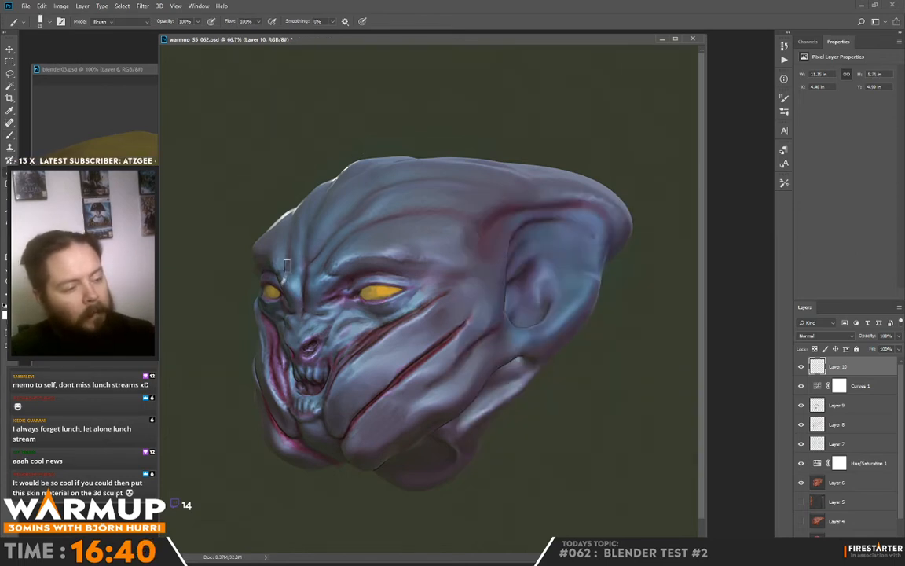
right_click(349, 291)
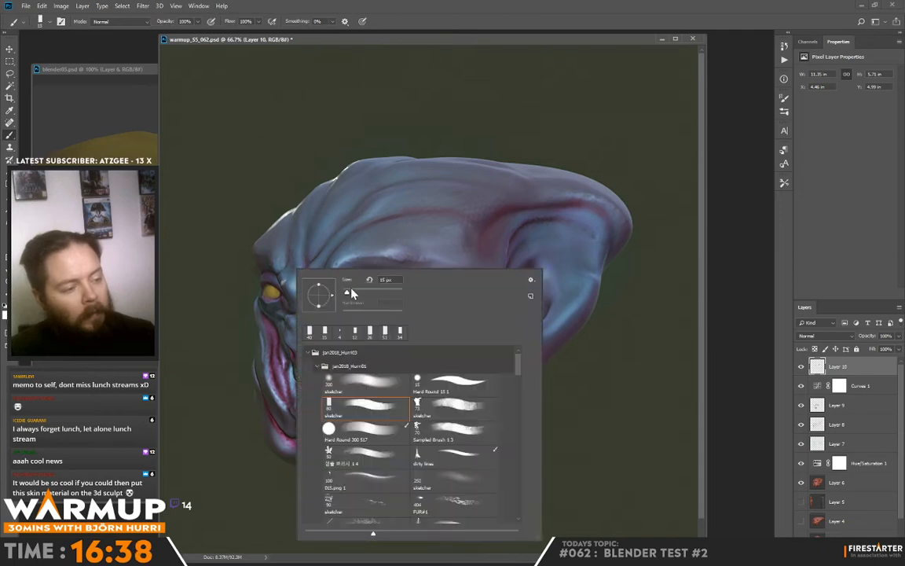
left_click_drag(347, 291, 344, 291)
left_click(271, 271)
left_click_drag(265, 272, 260, 281)
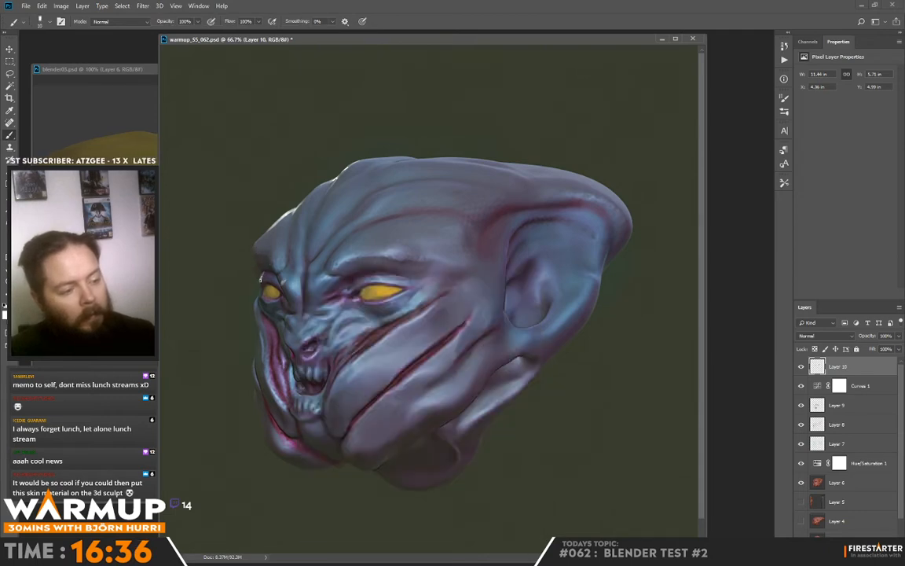
Paint thin white highlights along the far eye's outer socket and the edge below it, erasing the excess between strokes.
key("e")
key("b")
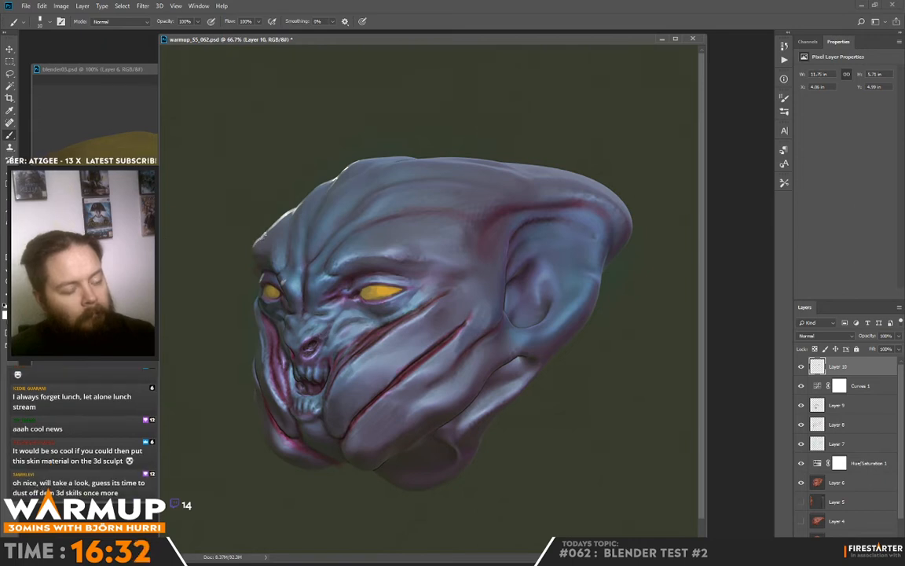
key("e")
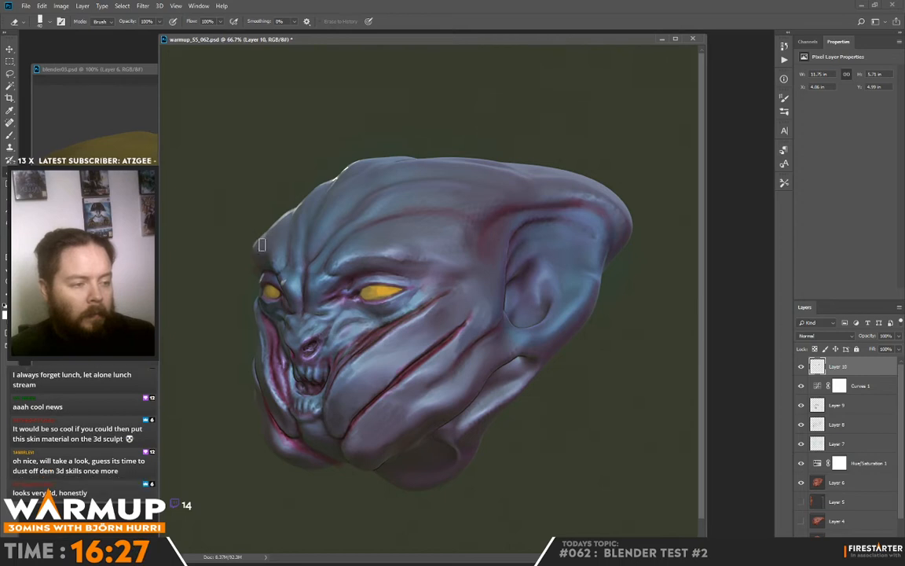
key("b")
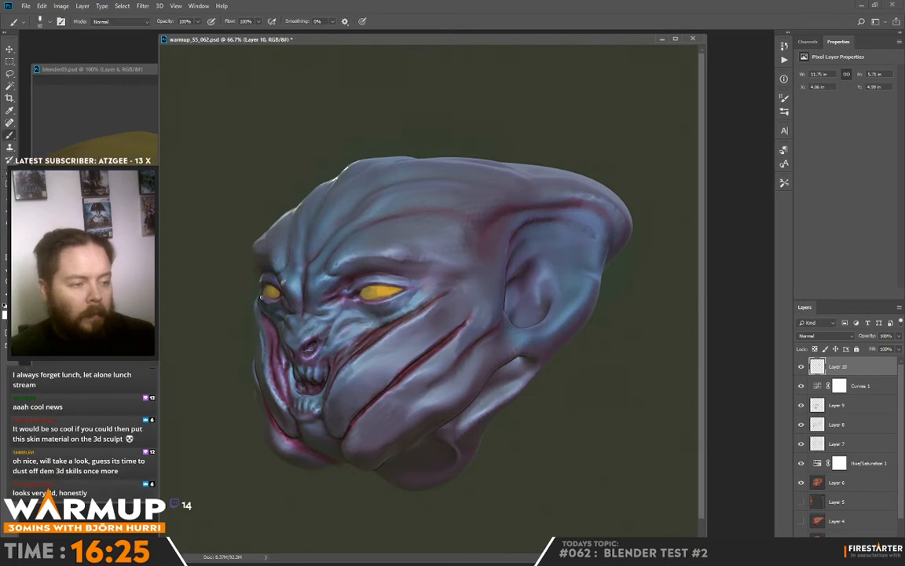
key("e")
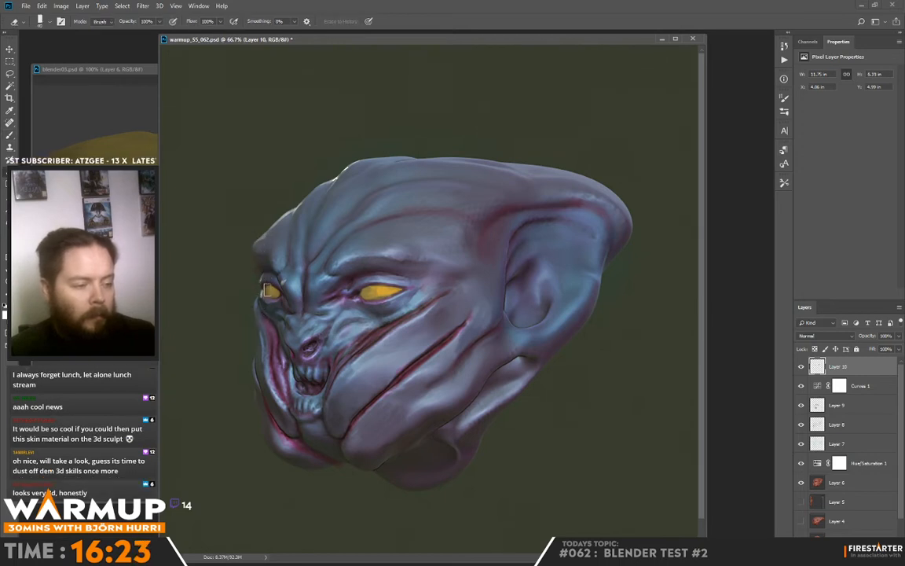
key("b")
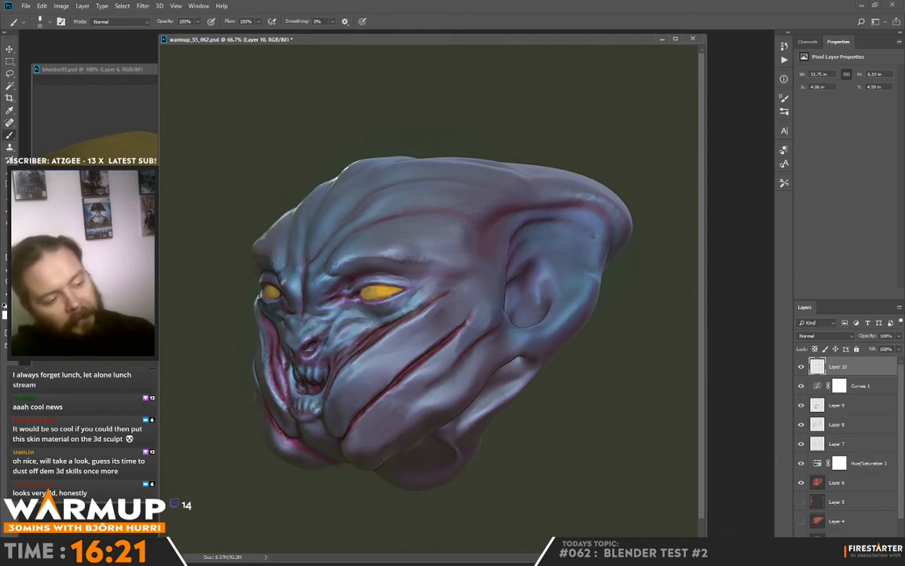
key("e")
key("b")
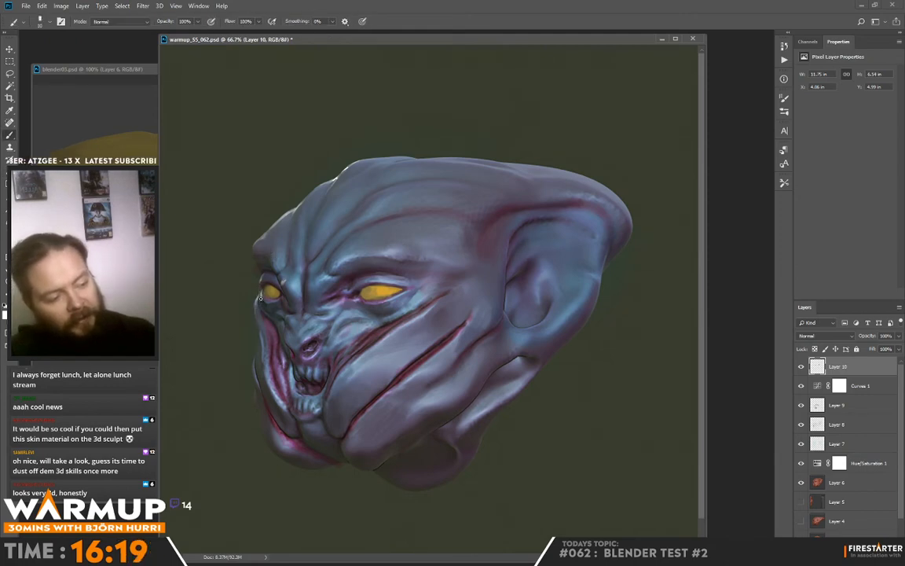
Paint a small white highlight on the far side of the nose bridge and trim it with a smaller eraser.
left_click_drag(478, 275, 475, 244)
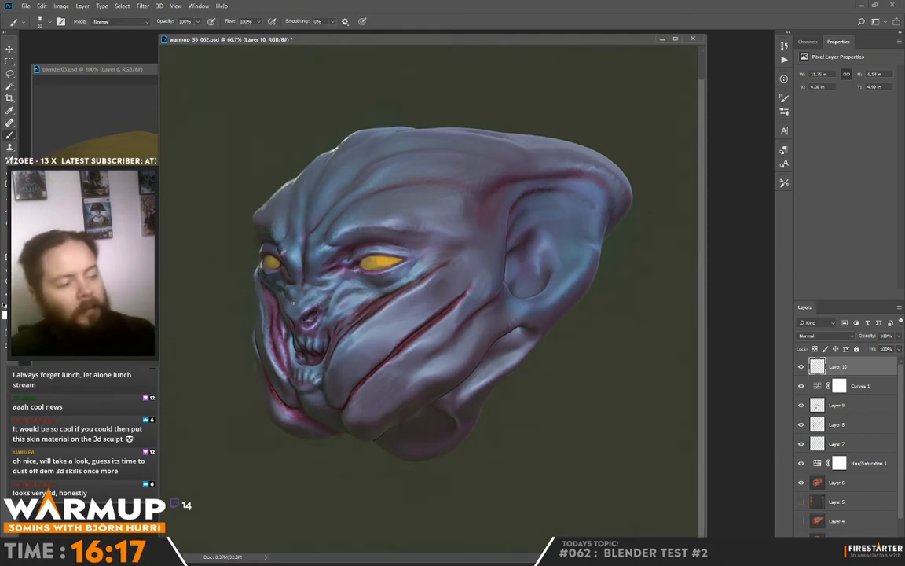
left_click_drag(285, 305, 284, 308)
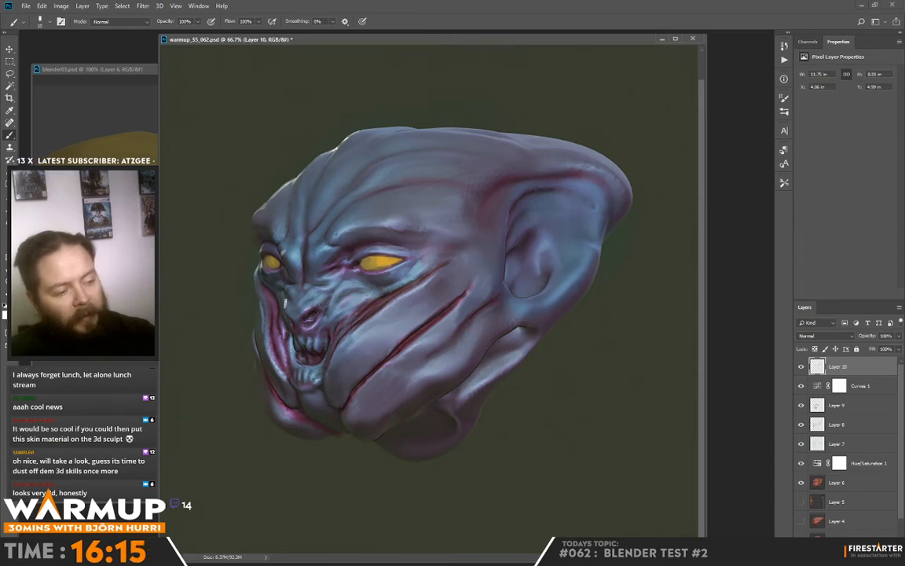
key("e")
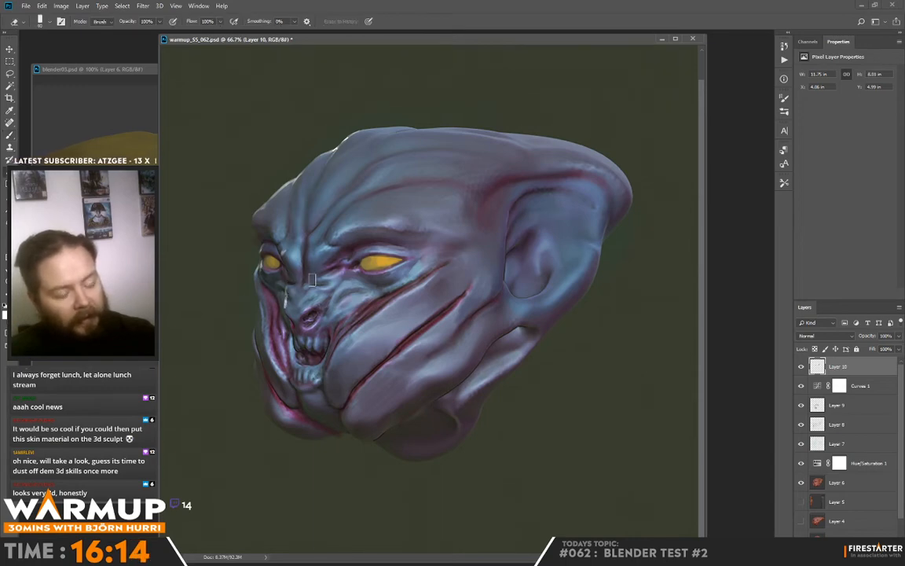
right_click(311, 279)
key("Escape")
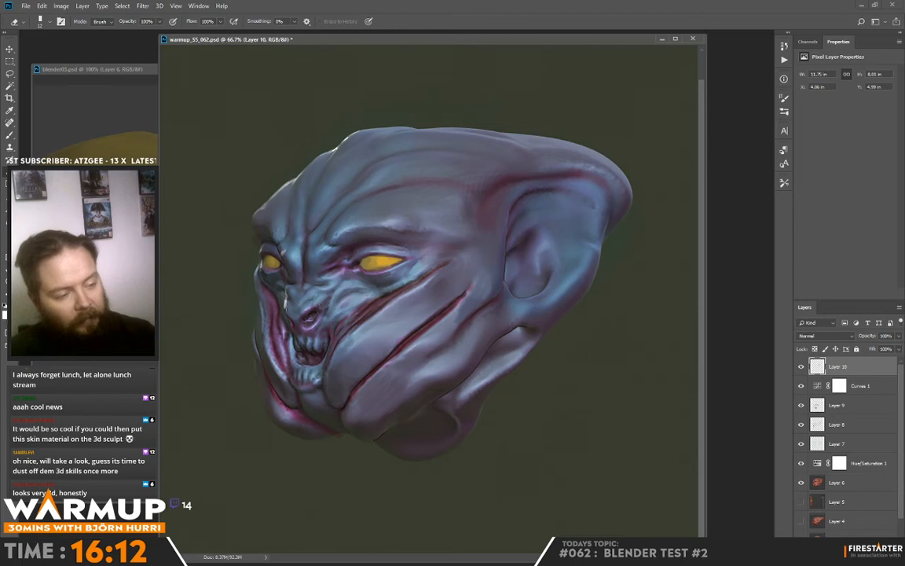
Paint a thin white rim light down the far cheek's outer edge to the jaw, thinning it with the eraser.
key("b")
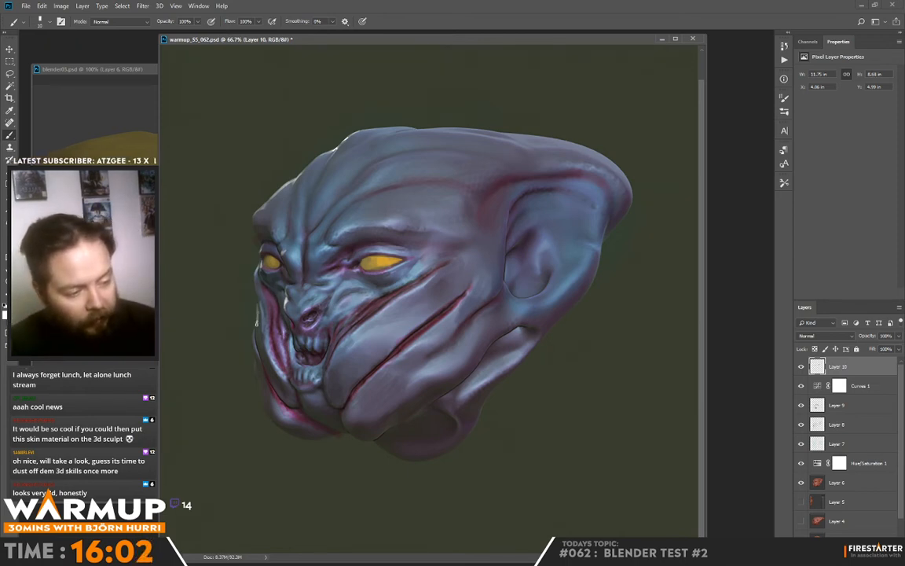
key("e")
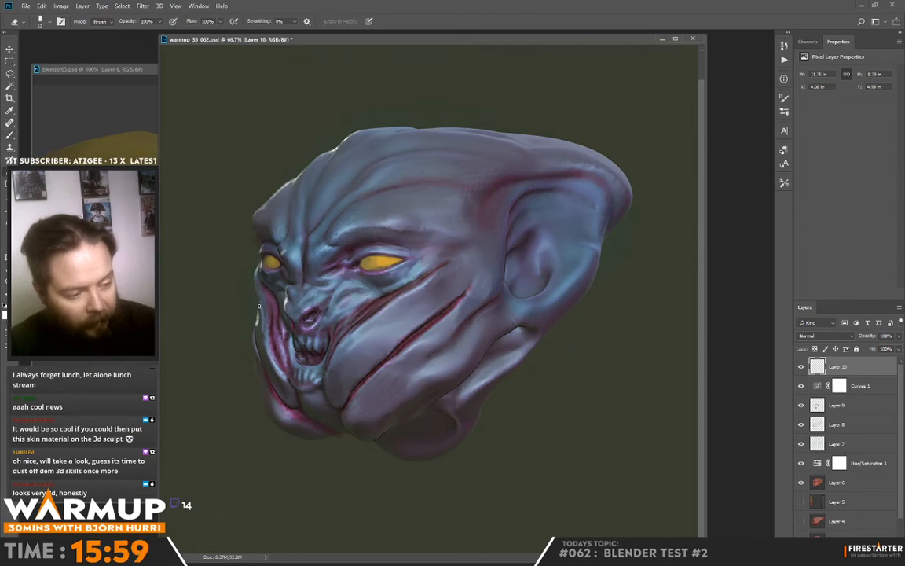
key("b")
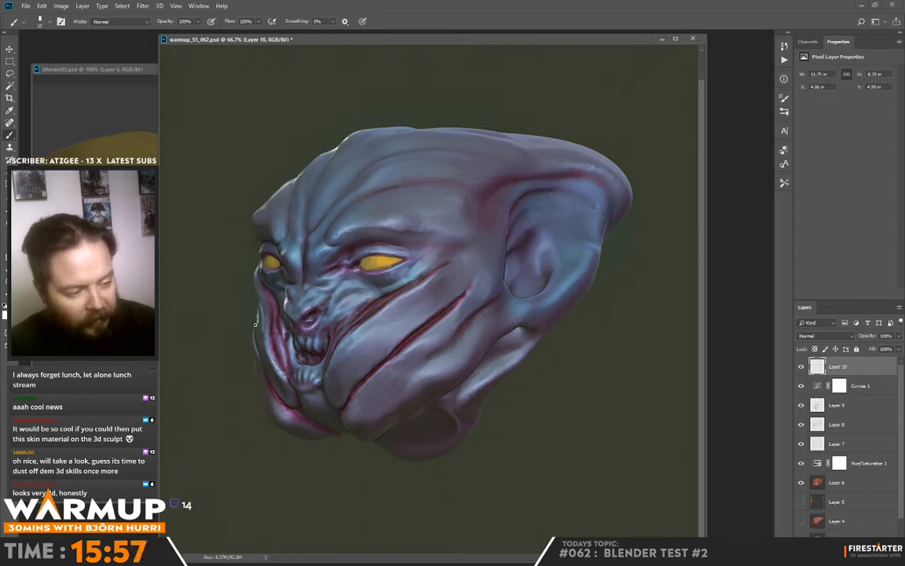
key("e")
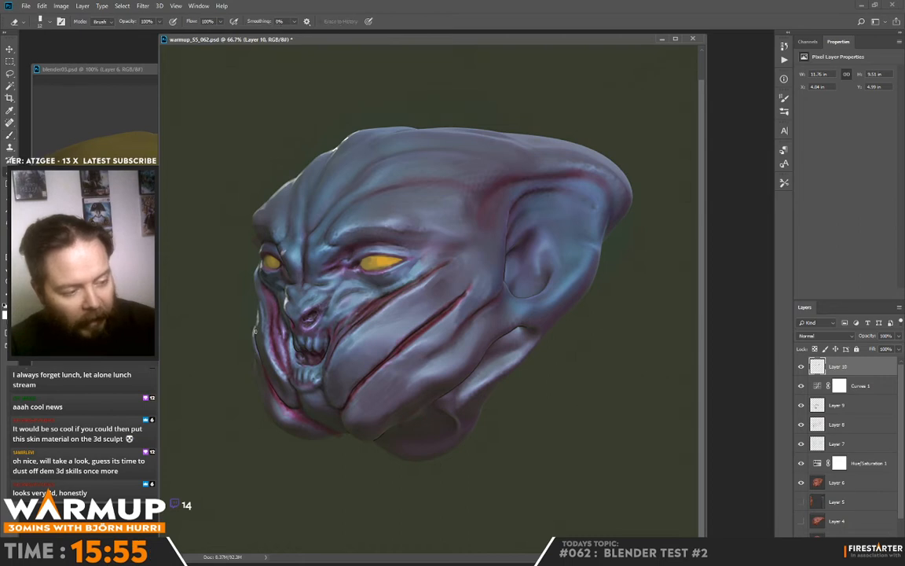
key("b")
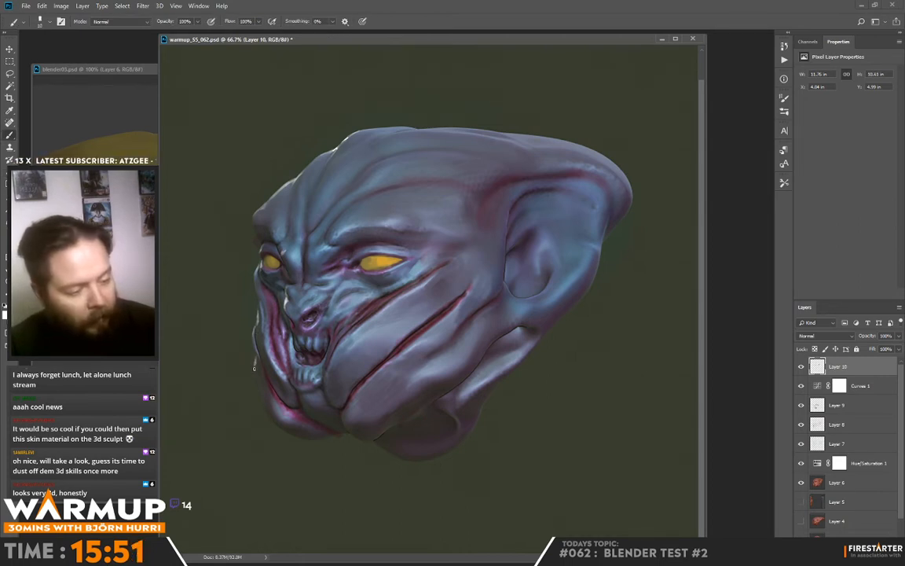
key("e")
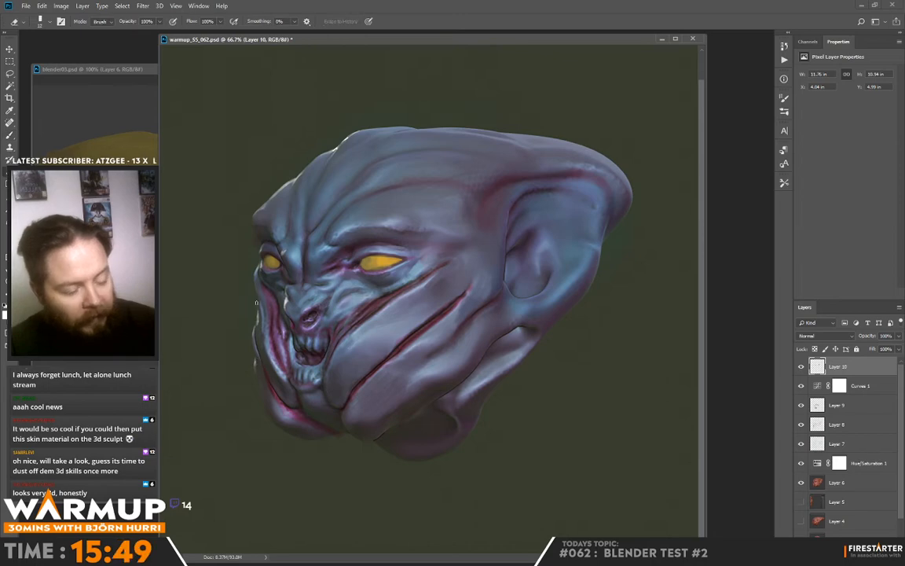
key("b")
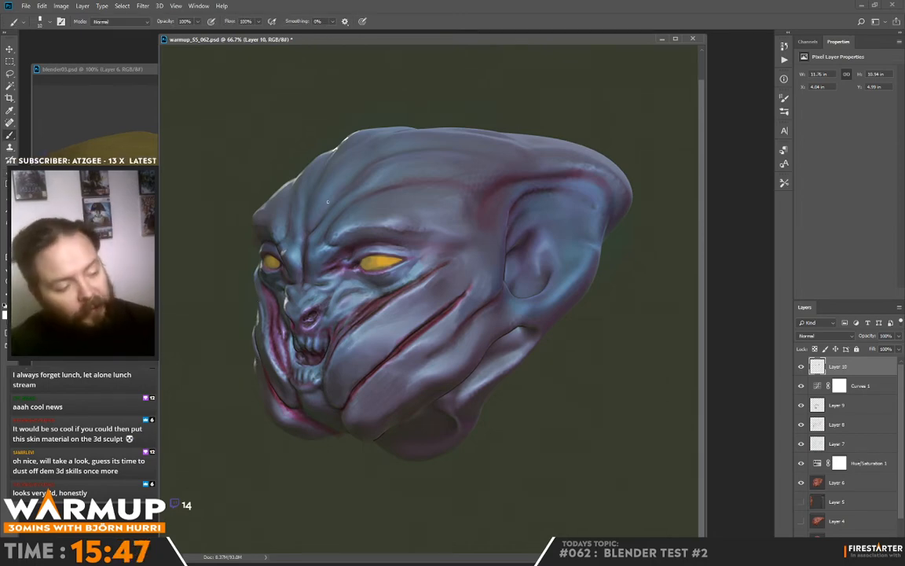
Sample red, dark and purple tones around the far cheek and paint them along its folds down to the mouth corner.
left_click(277, 346, "alt")
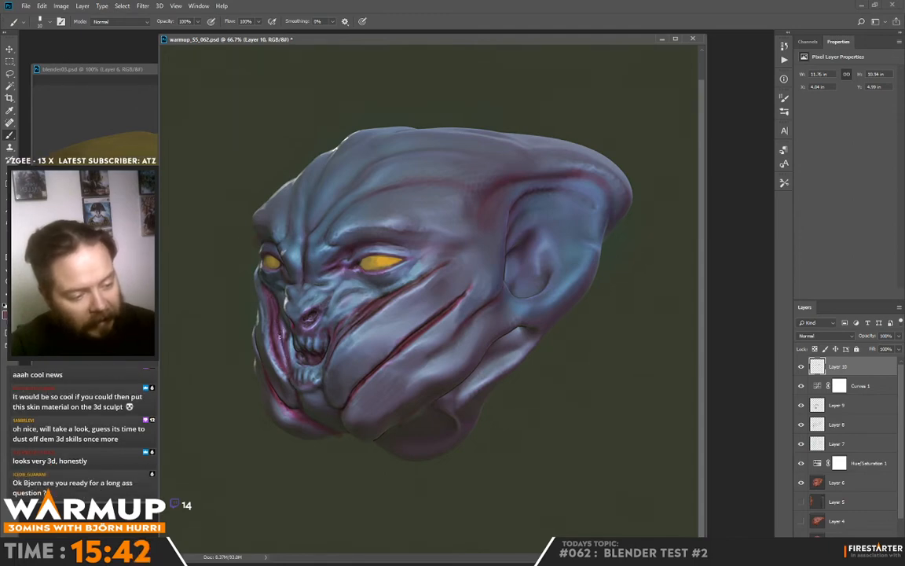
left_click(286, 336, "alt")
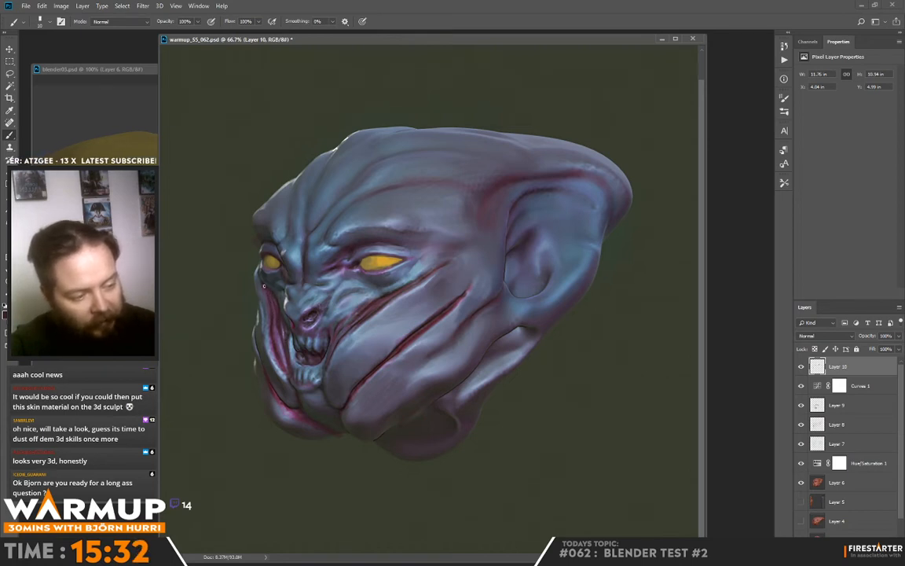
left_click(271, 343, "alt")
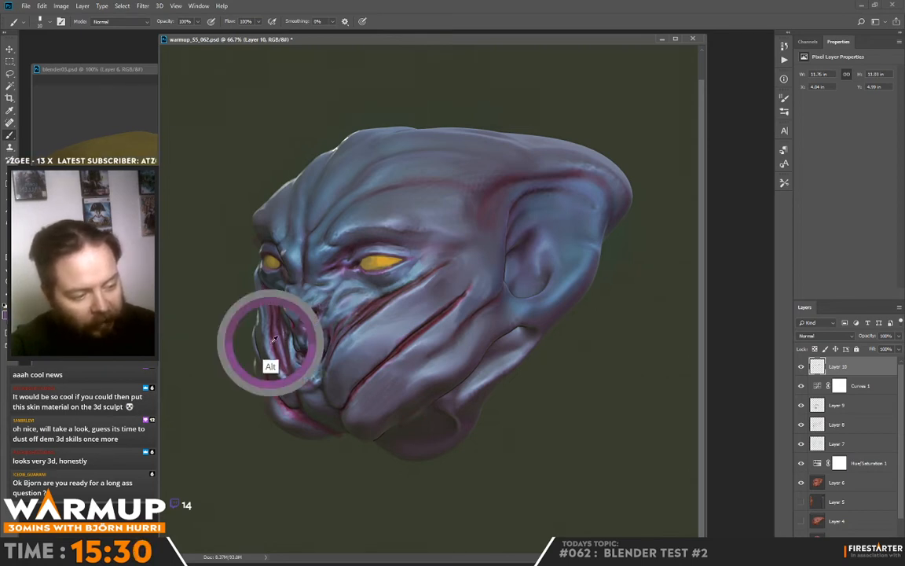
left_click_drag(272, 344, 282, 369)
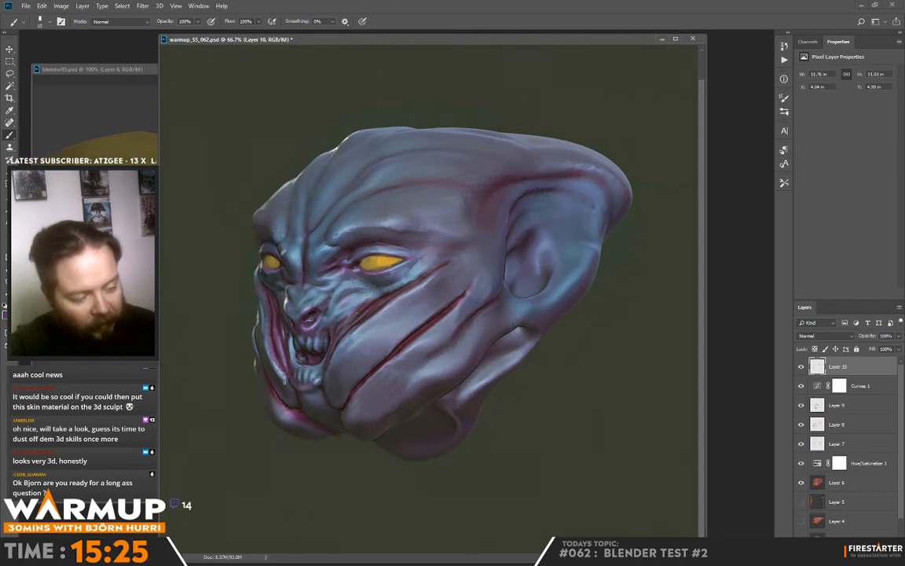
left_click(278, 371, "alt")
left_click_drag(281, 374, 270, 357)
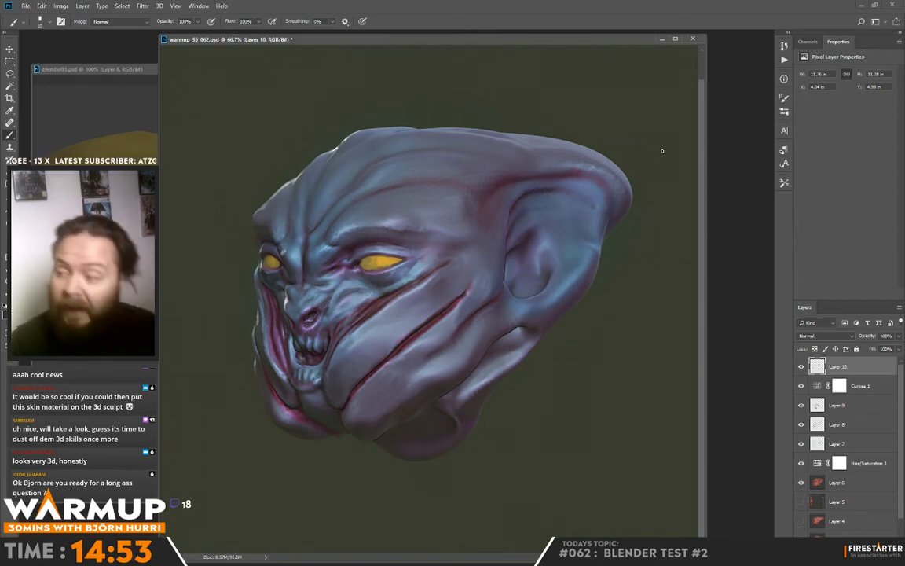
Sample purple and dark red tones around the near cheek and touch up the diagonal slashes with them.
key("alt")
left_click(359, 307, "alt")
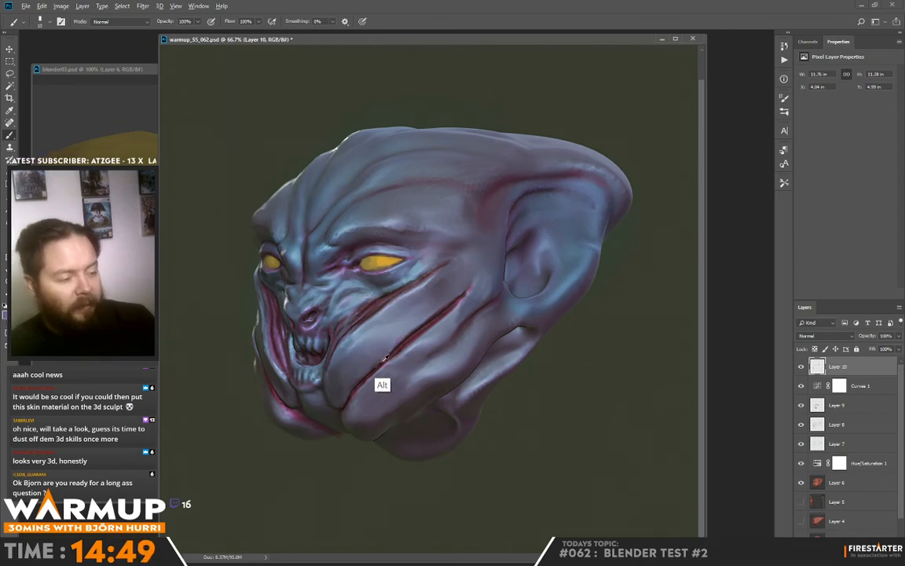
left_click(355, 318, "alt")
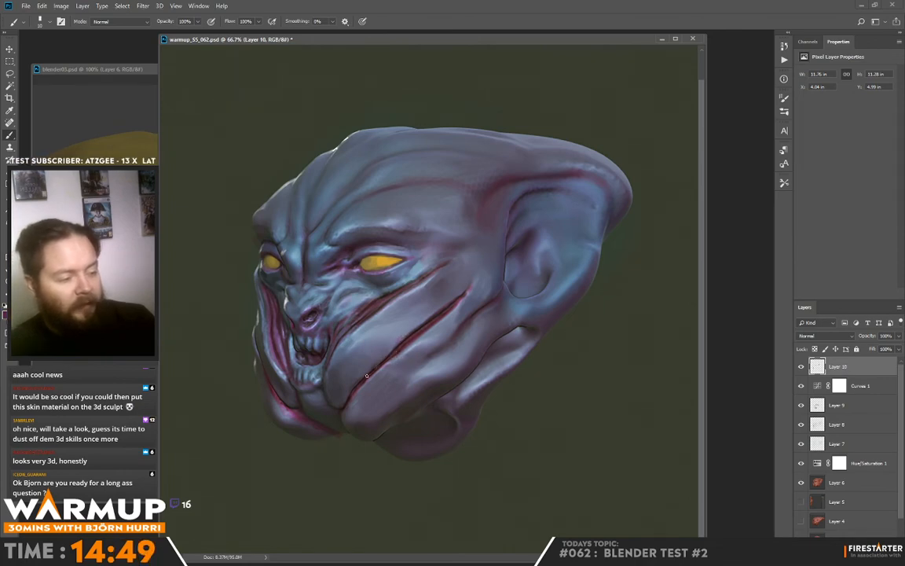
left_click(412, 338, "alt")
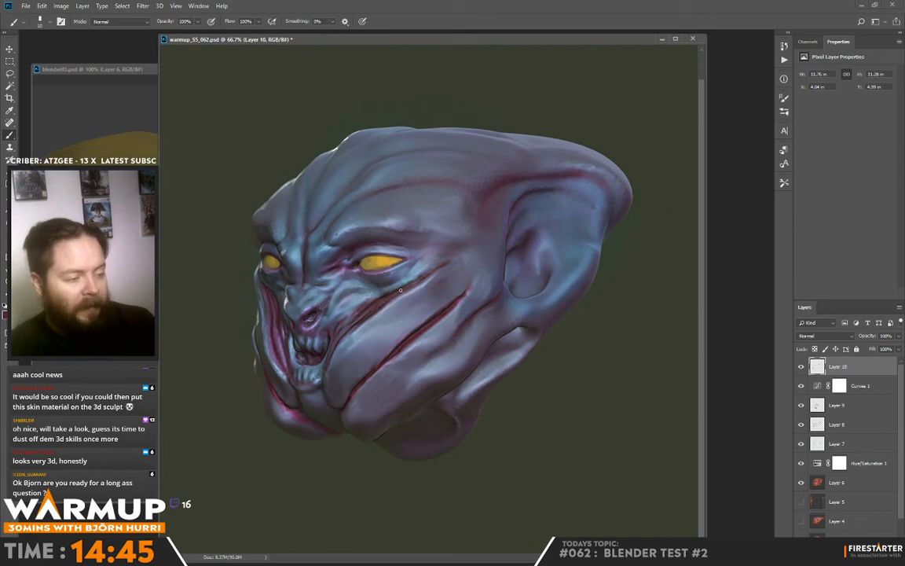
left_click(458, 262, "alt")
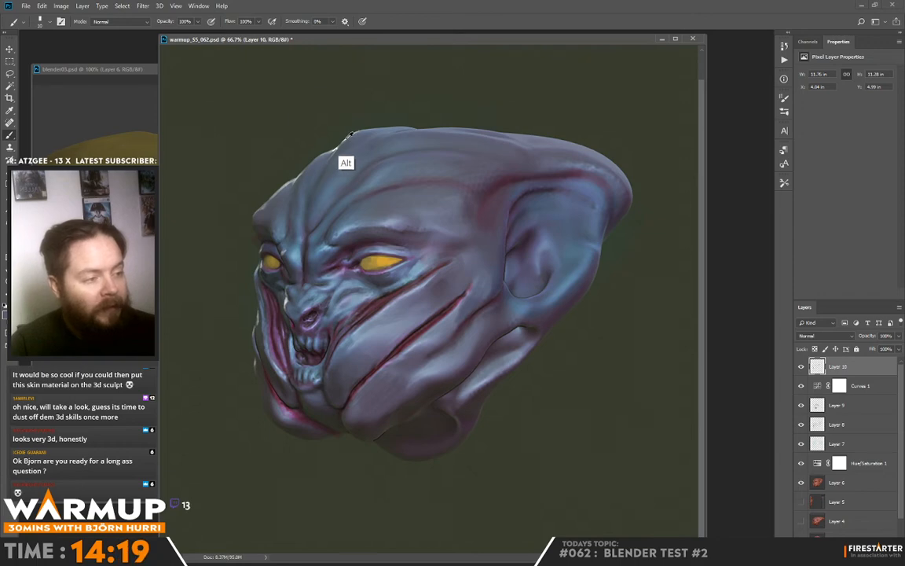
Paint a thin light rim along the top edge of the skull toward the ear.
left_click_drag(358, 132, 387, 129)
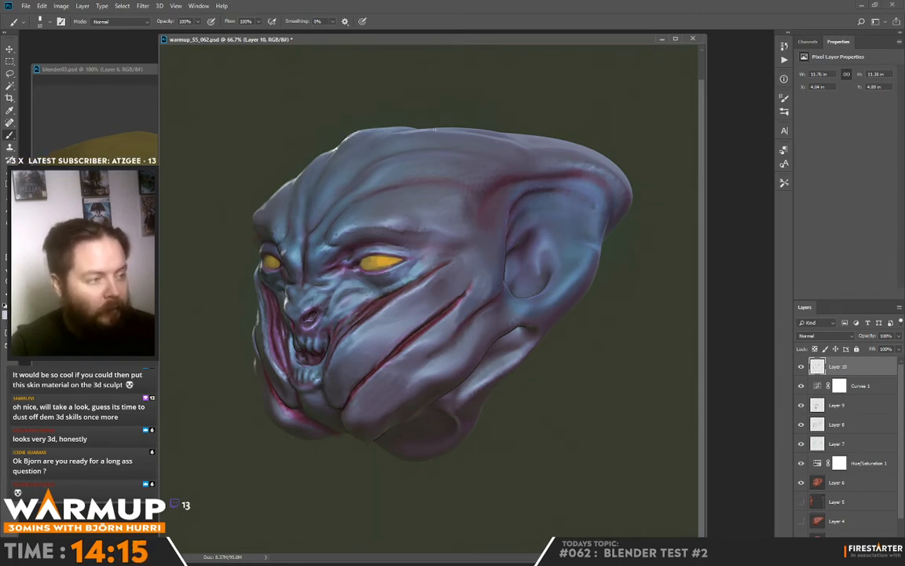
left_click_drag(440, 128, 550, 138)
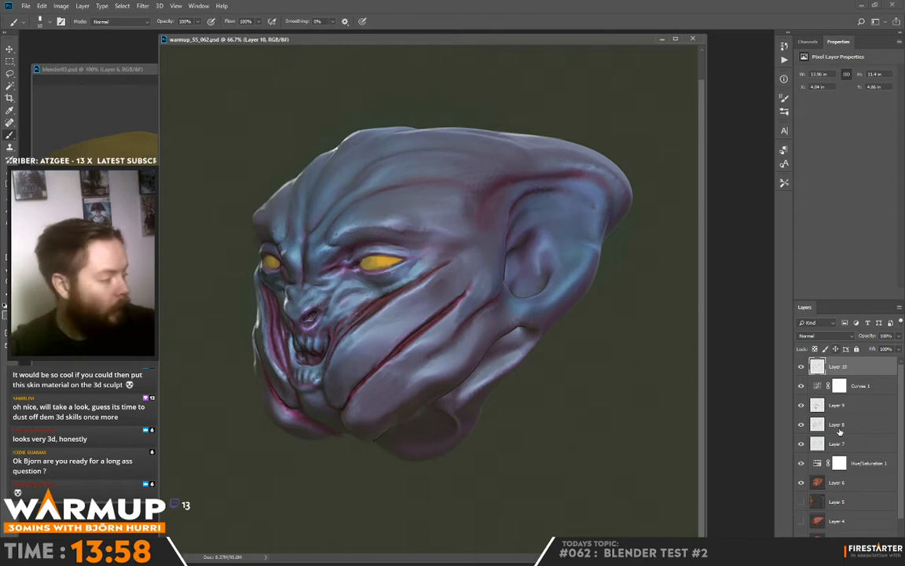
Group the layers from Layer 10 down to Hue/Saturation 1, and toggle the group's visibility to compare the paint-over with the red render.
left_click(834, 463, "shift")
key("ctrl+g")
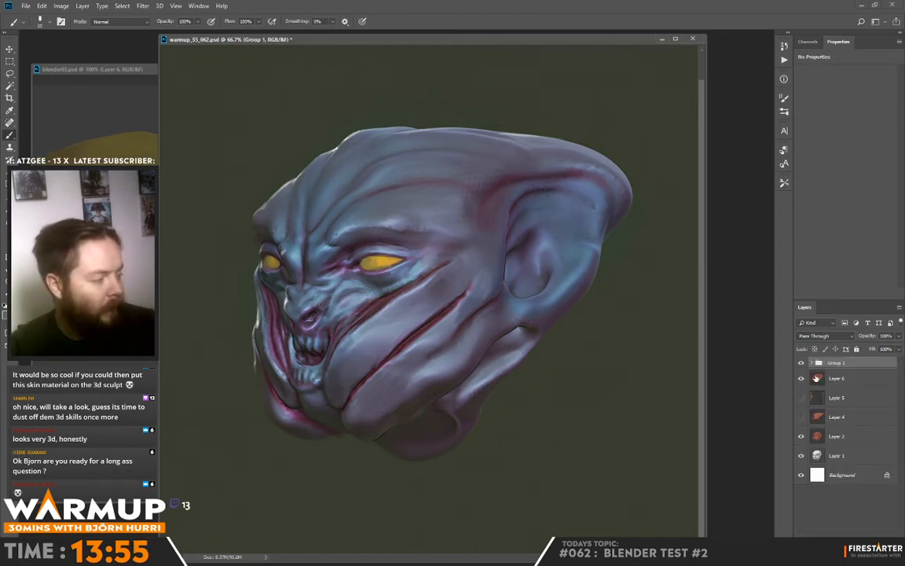
left_click(801, 364)
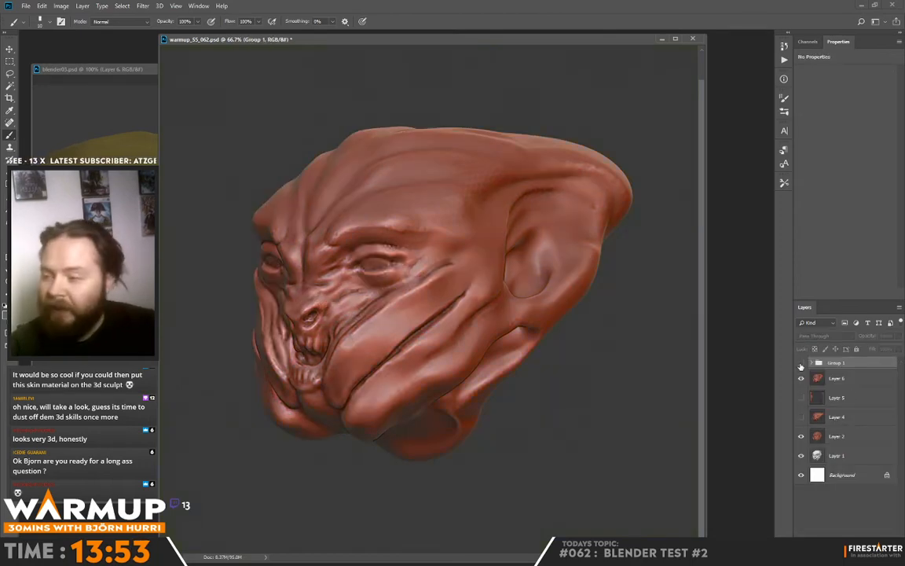
left_click(801, 364)
left_click(801, 364)
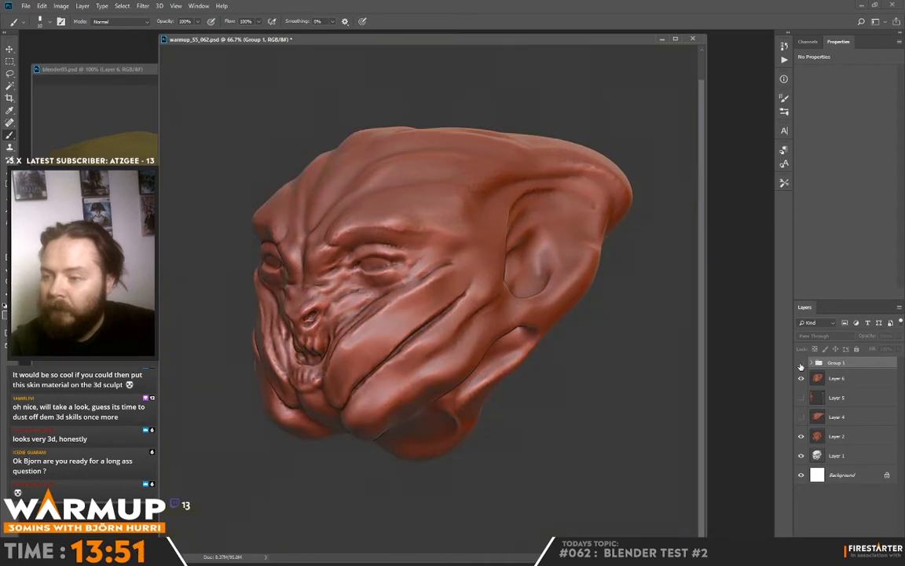
left_click(801, 364)
Add a new layer at the top of the group and paint horizontal pupil details in both eyes with sampled amber and dark red tones.
left_click(813, 363)
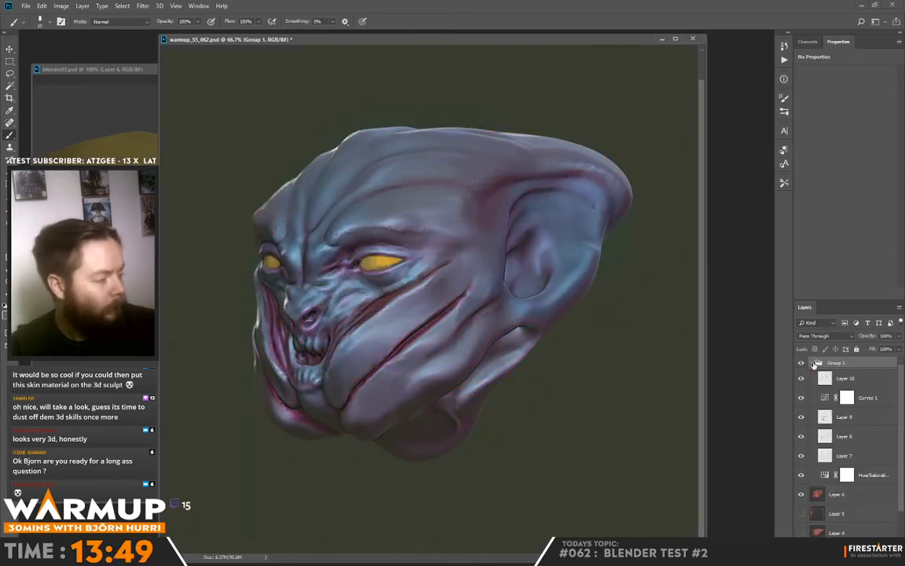
key("ctrl+shift+alt+n")
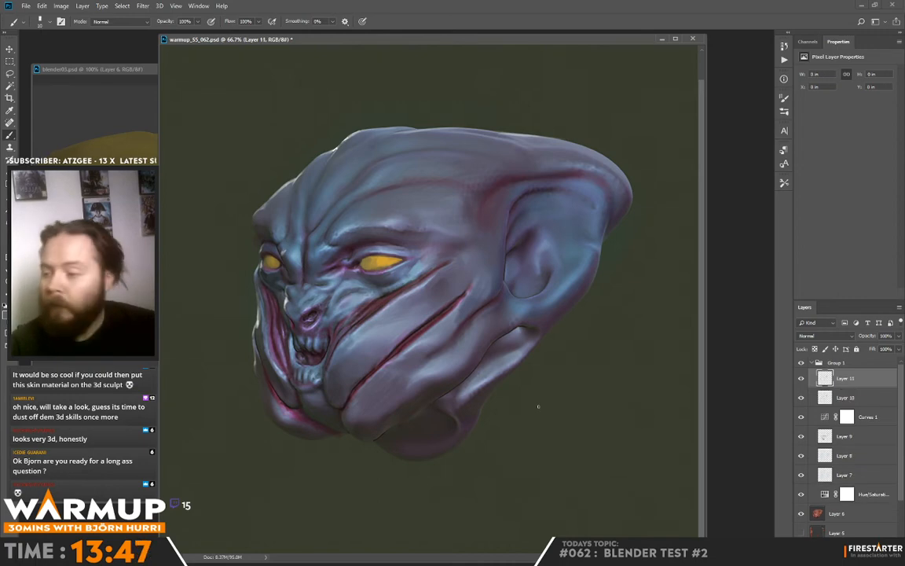
left_click_drag(381, 259, 363, 263)
left_click(377, 261, "alt")
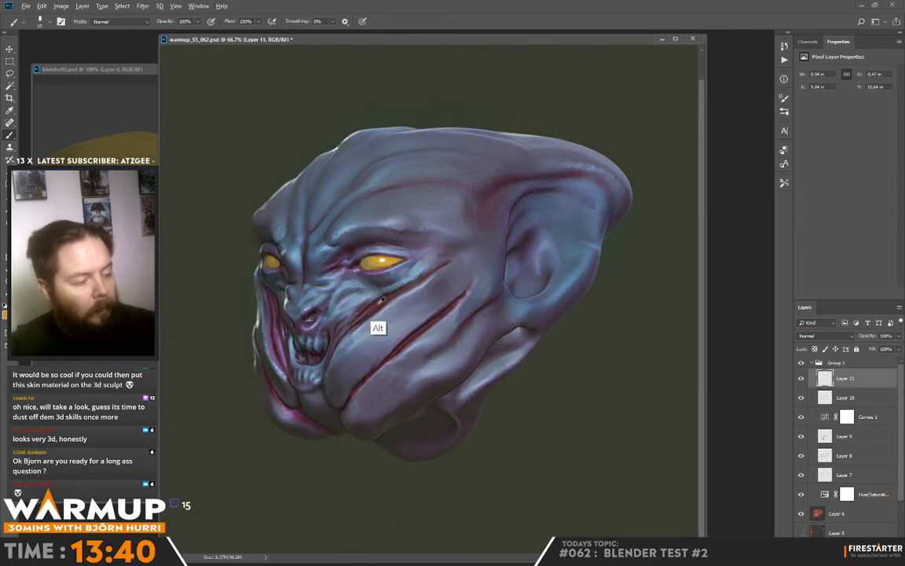
left_click(292, 326, "alt")
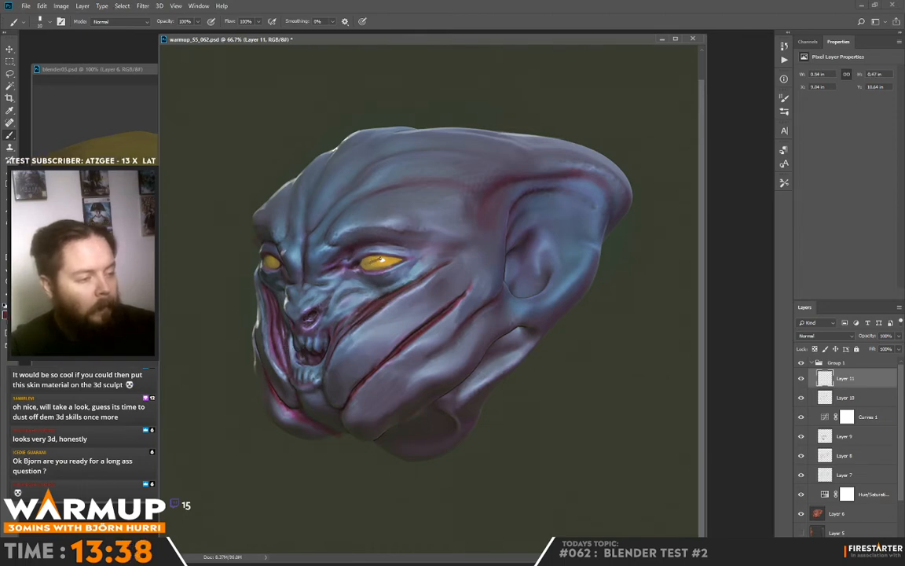
left_click_drag(370, 262, 387, 260)
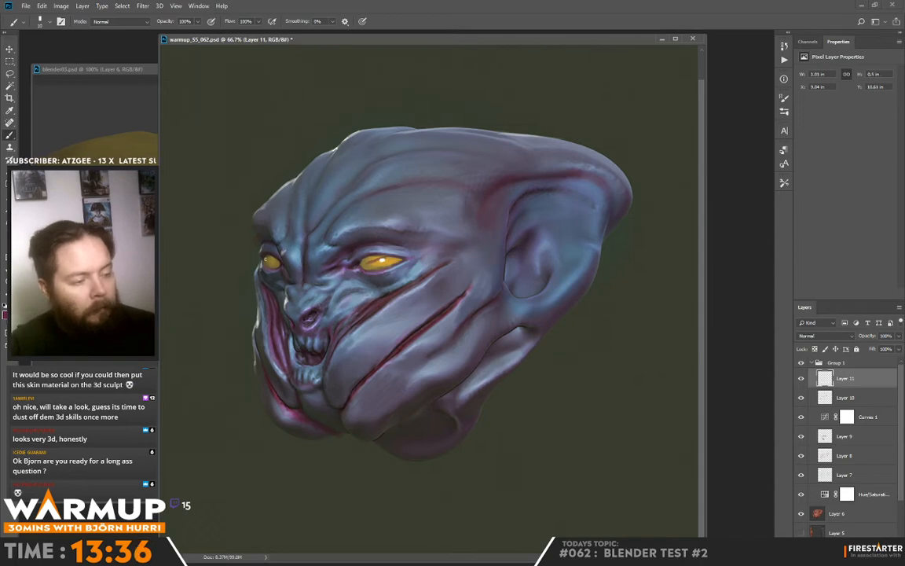
left_click_drag(272, 261, 267, 260)
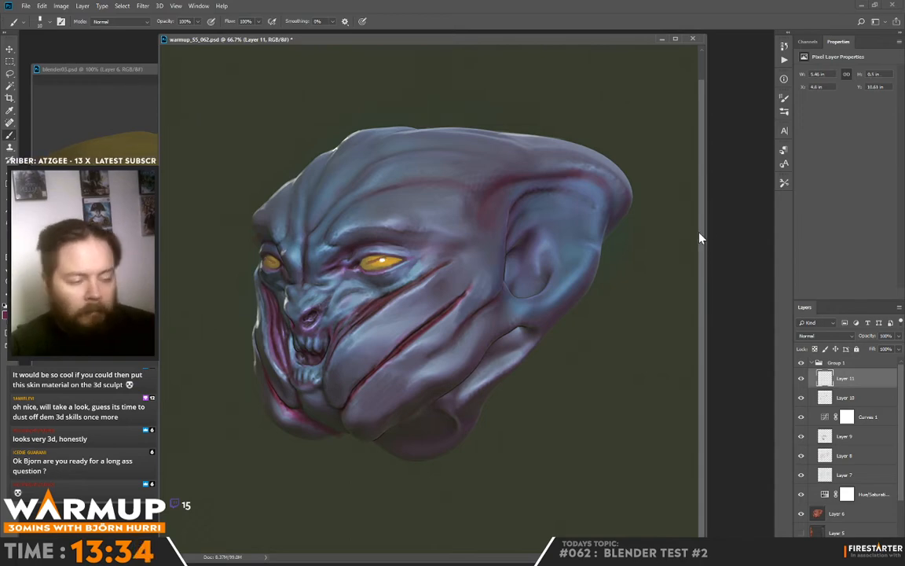
Flip the image horizontally and copy the area around the lower cheek slash onto its own layer.
key("ctrl+shift+h")
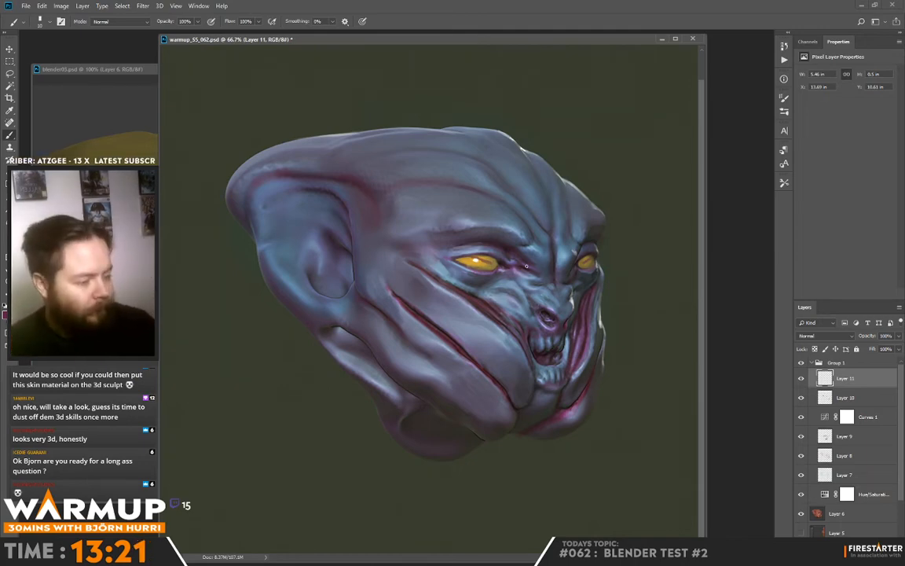
key("l")
mouse_move(496, 350)
left_mouse_down()
mouse_move(389, 260)
mouse_move(391, 319)
mouse_move(496, 351)
left_mouse_up()
key("ctrl+j")
Warp the copied cheek patch so the lower slash bends into a curve following the cheek's form.
key("ctrl+t")
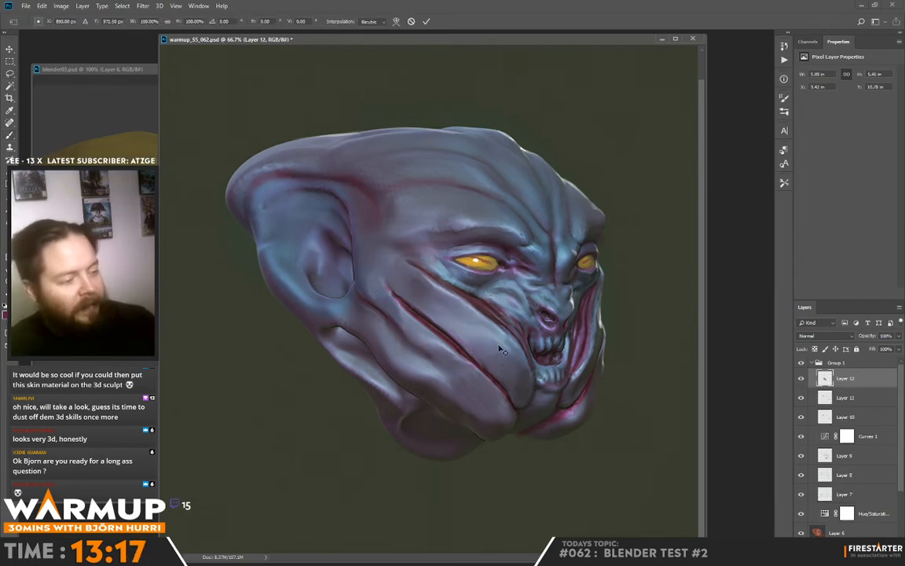
left_click(396, 21)
left_click_drag(409, 293, 418, 306)
left_click_drag(401, 348, 403, 340)
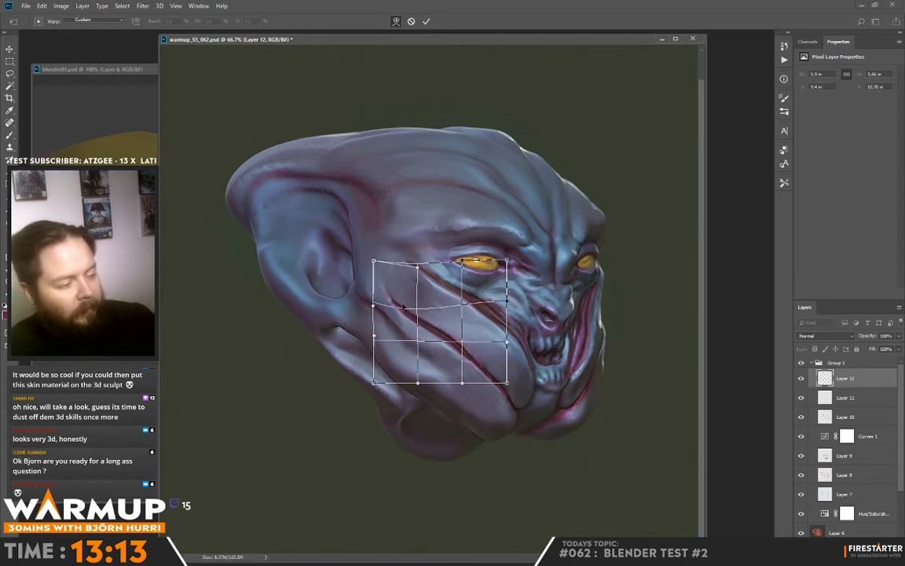
mouse_move(457, 305)
left_mouse_down()
mouse_move(462, 298)
mouse_move(454, 311)
left_mouse_up()
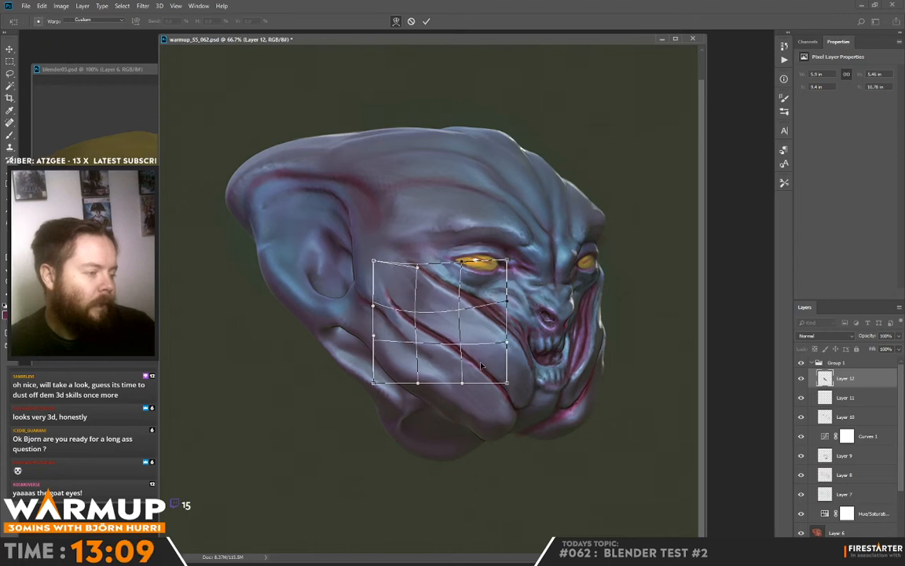
mouse_move(480, 364)
left_mouse_down()
mouse_move(486, 357)
mouse_move(505, 385)
left_mouse_up()
key("Return")
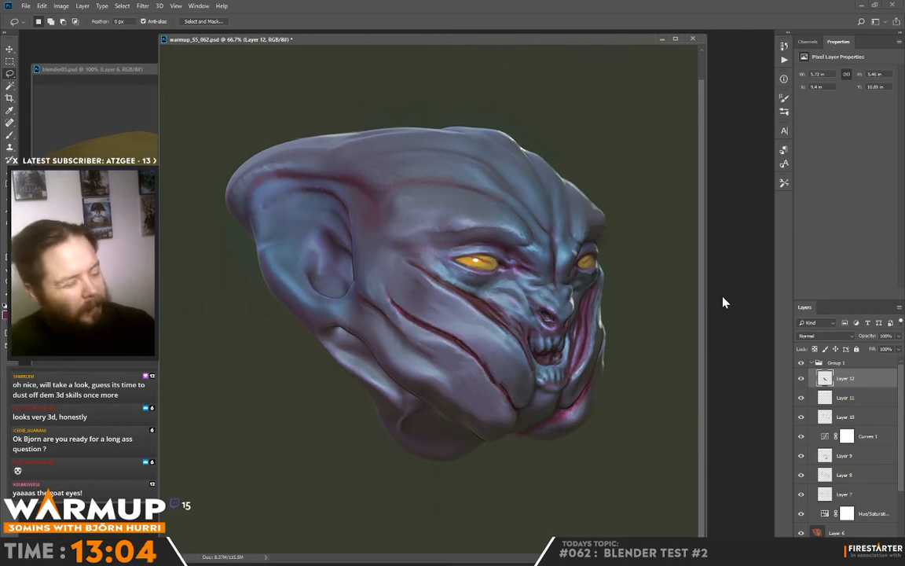
Clean up the warped slash's lower end and blend the surrounding cheek using sampled skin tones.
key("b")
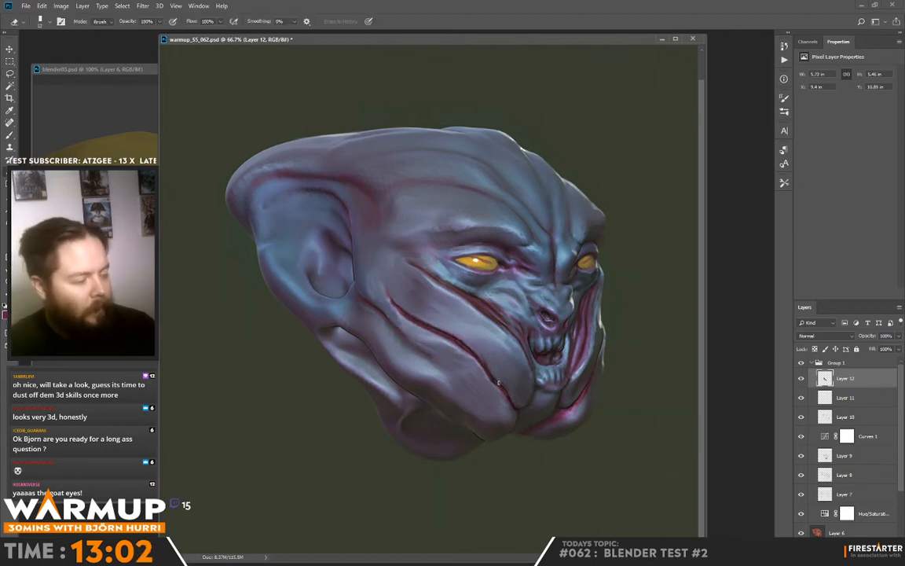
key("b")
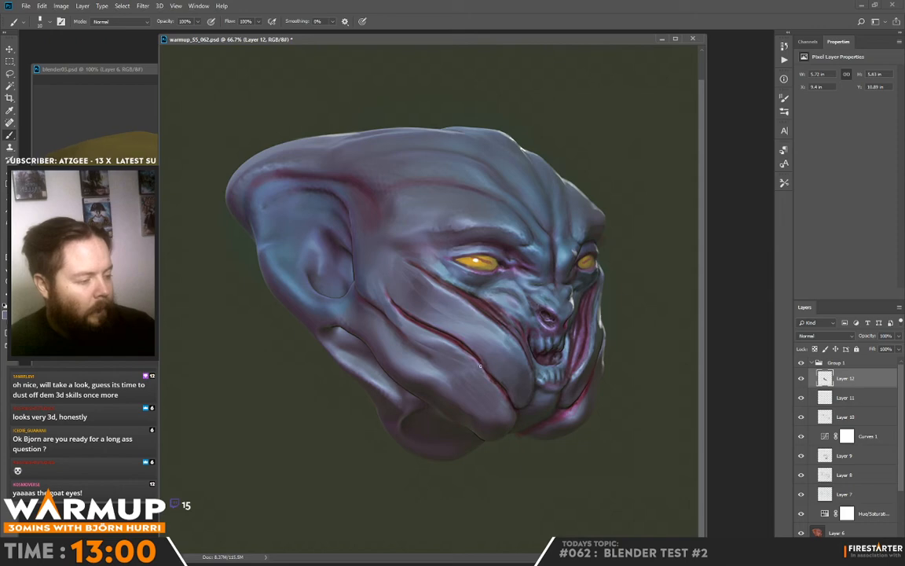
left_click_drag(481, 365, 506, 398)
left_click(444, 354, "alt")
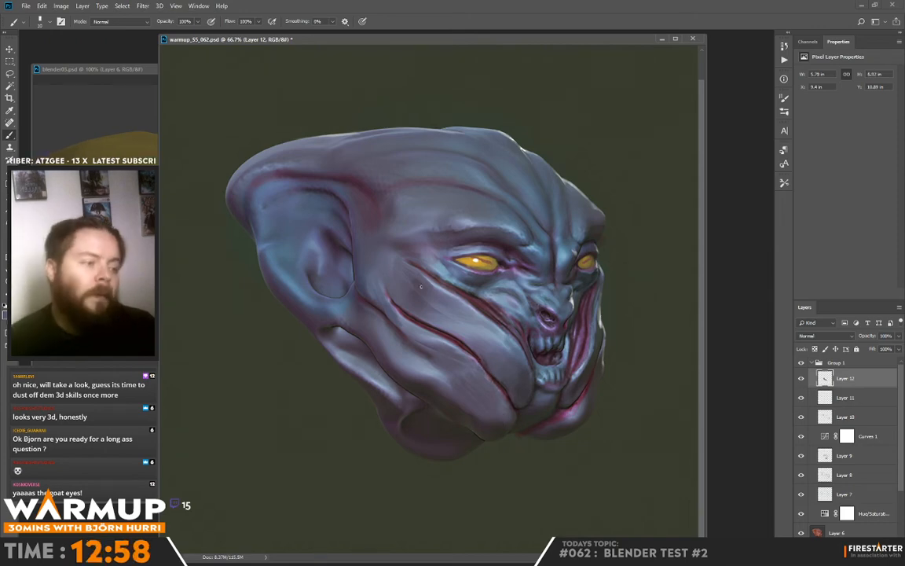
left_click(353, 263, "alt")
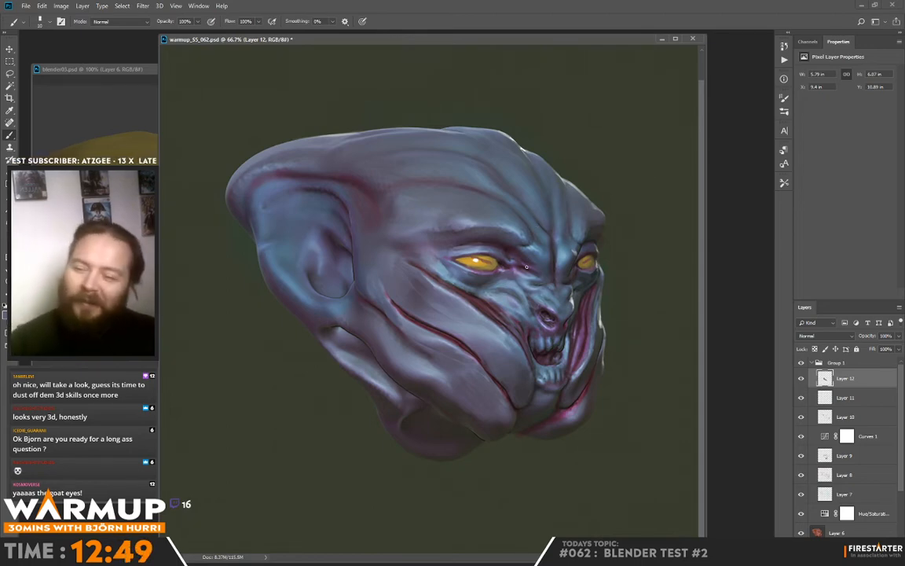
Reduce the brush size and refine the pupils and small details inside both yellow eyes.
key("alt")
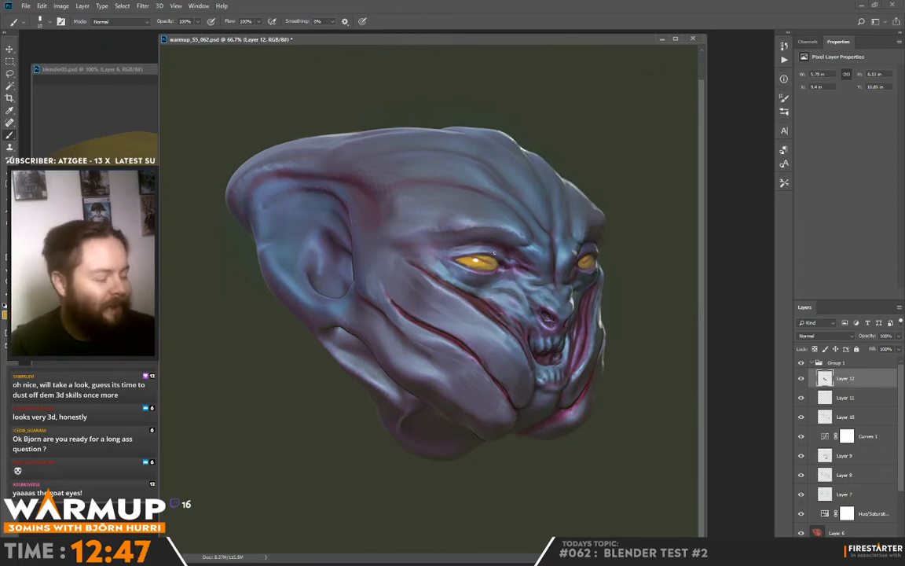
right_click(506, 251)
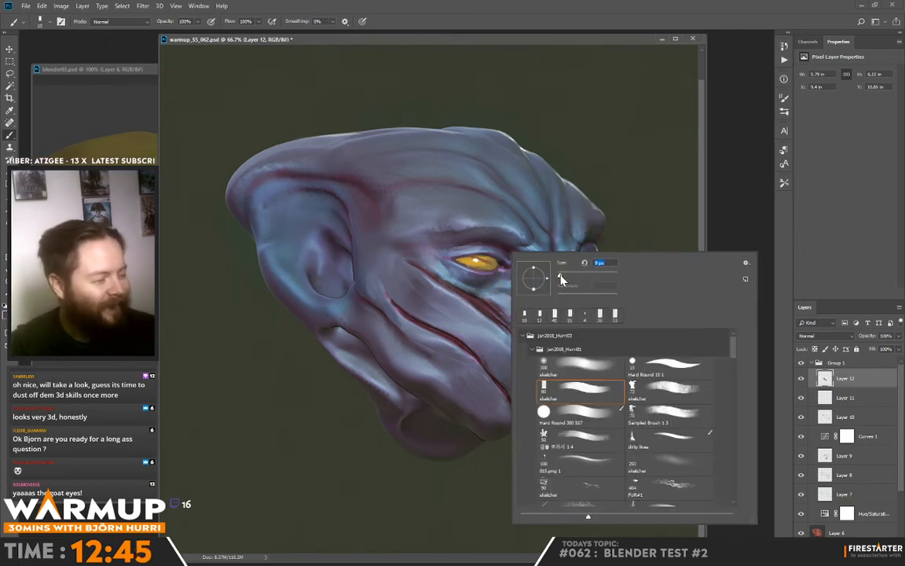
left_click(560, 275)
left_click(390, 295)
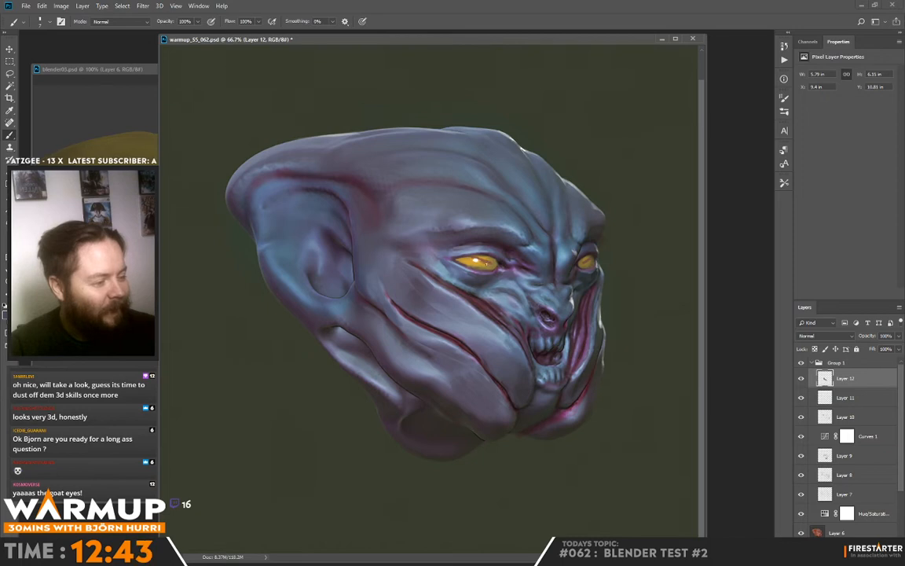
left_click_drag(488, 262, 484, 263)
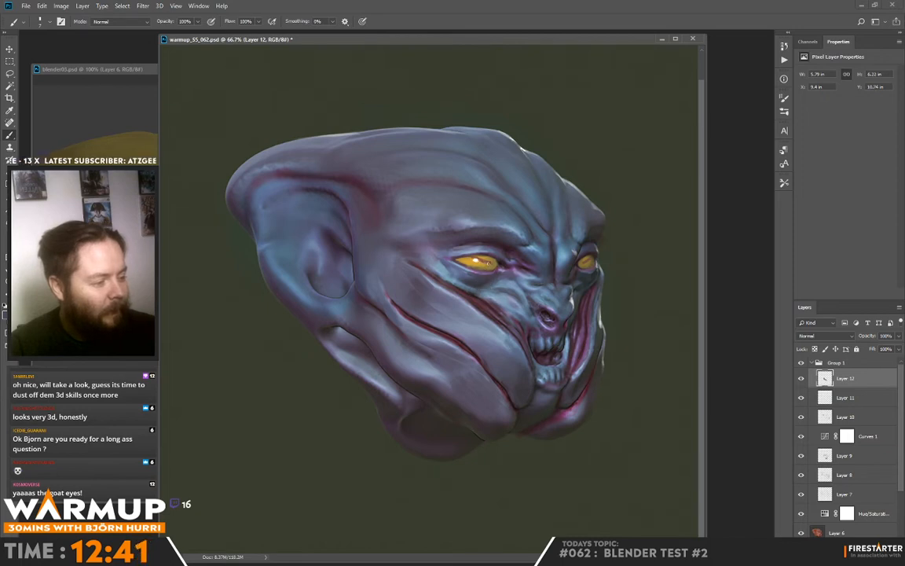
left_click(475, 258)
left_click_drag(485, 261, 482, 258)
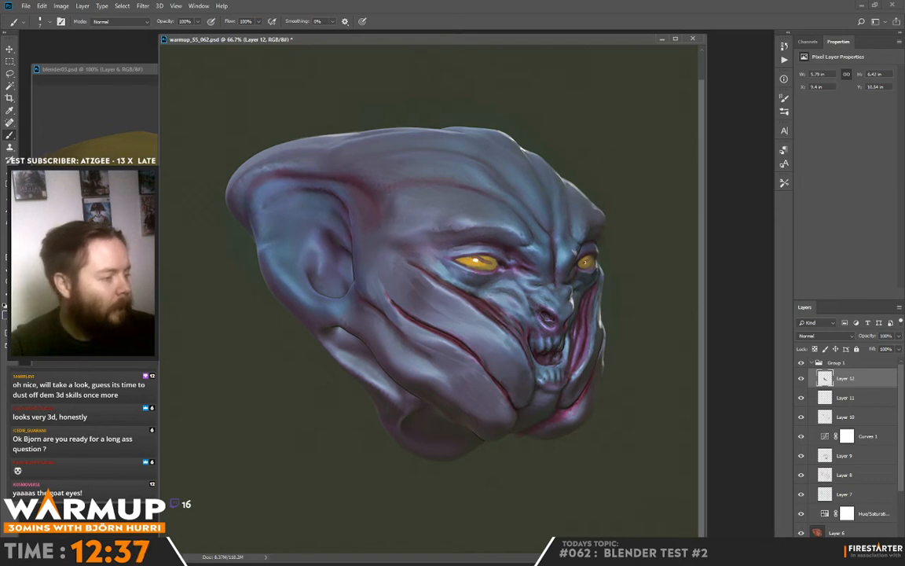
left_click(583, 262)
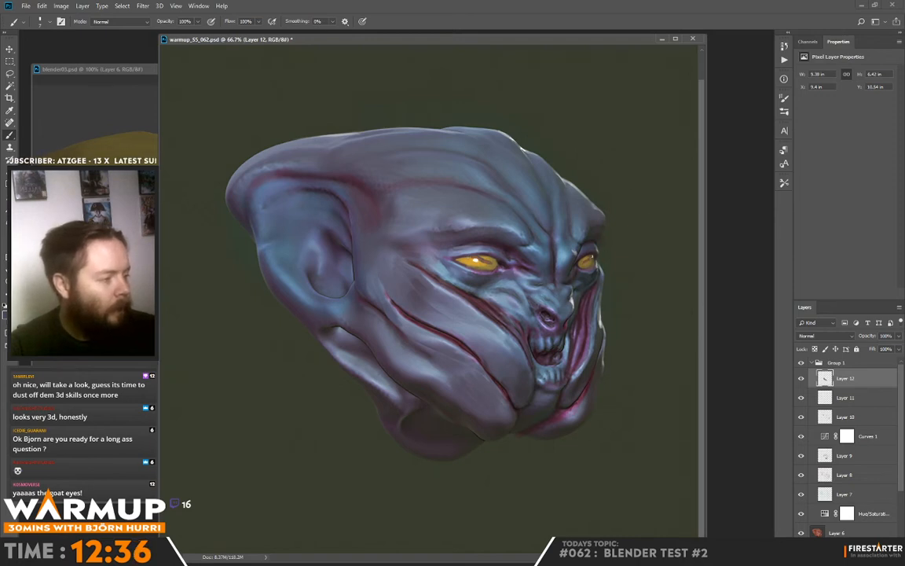
left_click(588, 261)
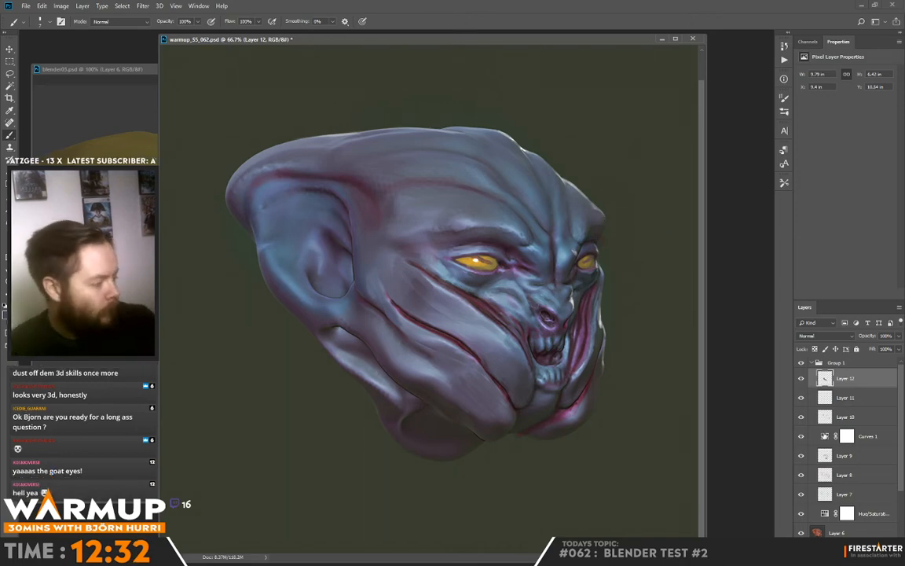
Add a new layer above the warped cheek layer and set its blend mode to Color Dodge.
key("ctrl+shift+alt+n")
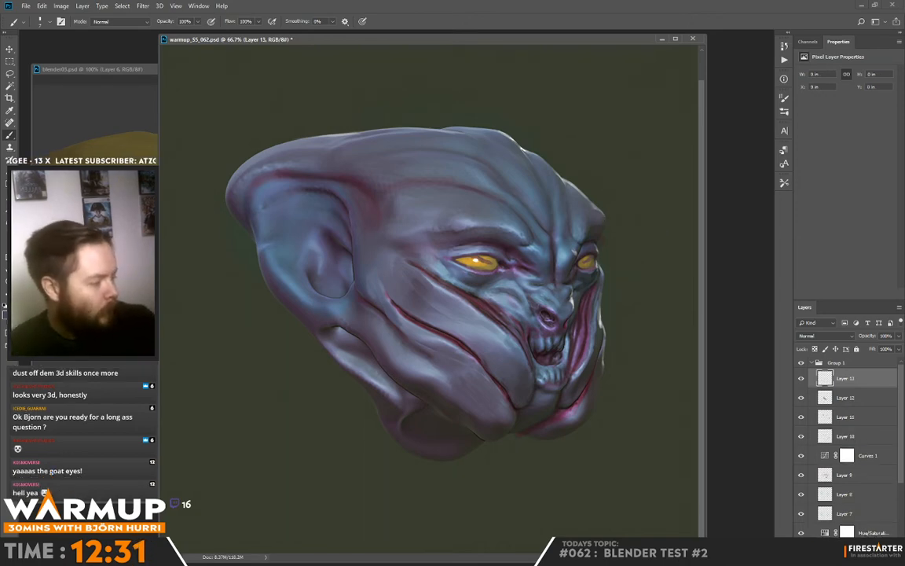
left_click(813, 336)
left_click(821, 195)
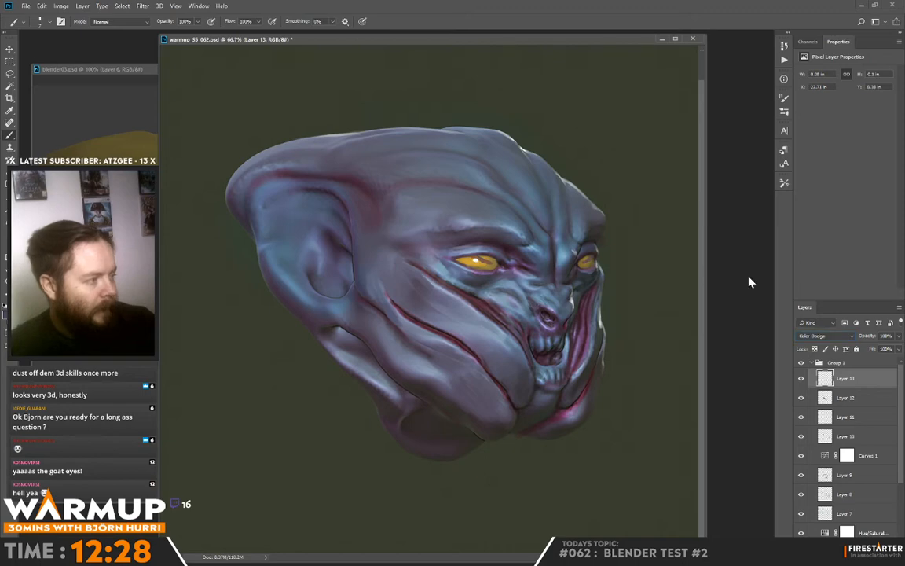
Sample the eye colour and dab a glow over both eyes on the Color Dodge layer, adjusting the brush size for each.
left_click(475, 263, "alt")
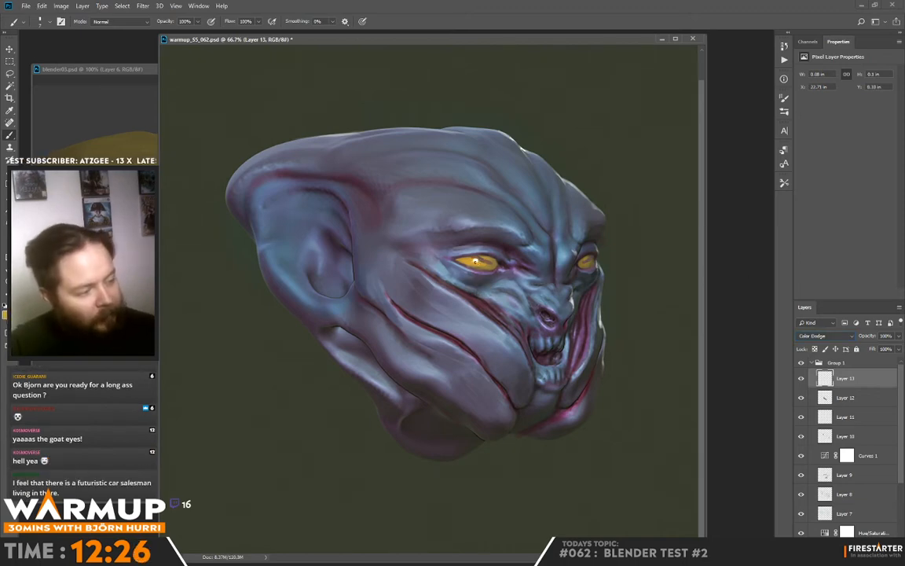
right_click(493, 222)
key("Escape")
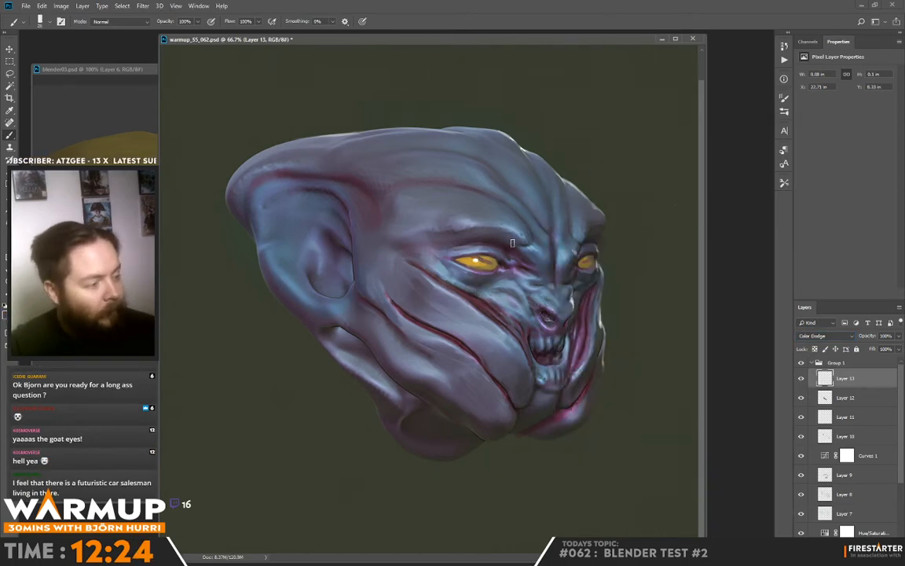
left_click(474, 261)
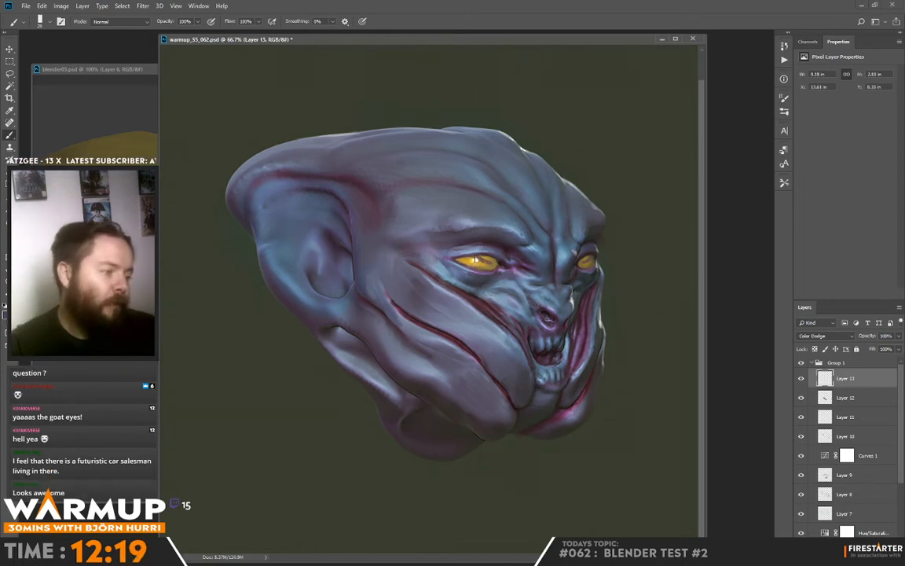
right_click(602, 256)
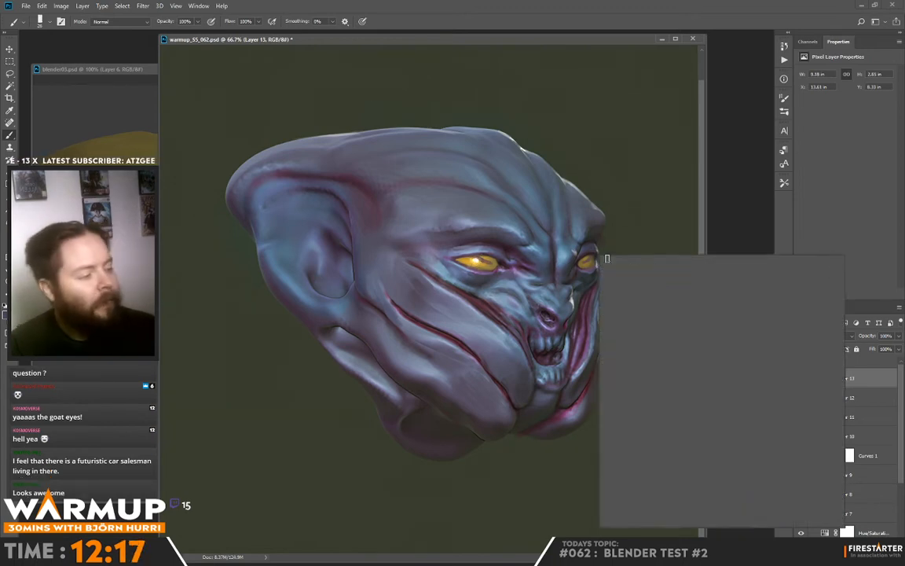
left_click(650, 279)
left_click(585, 263)
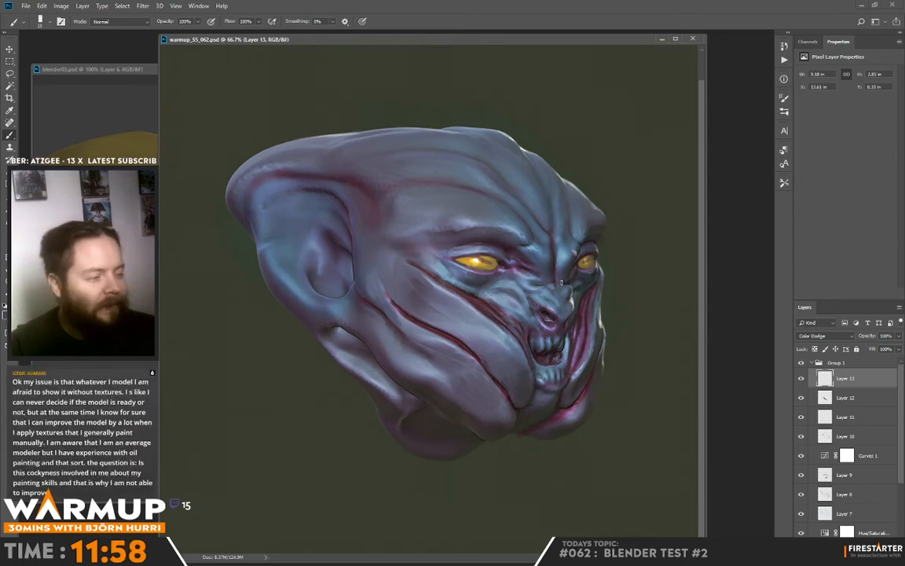
Sample a purple tone and brush soft dodge light over the near brow, cheek and jaw below the ear with a much larger brush.
right_click(629, 304)
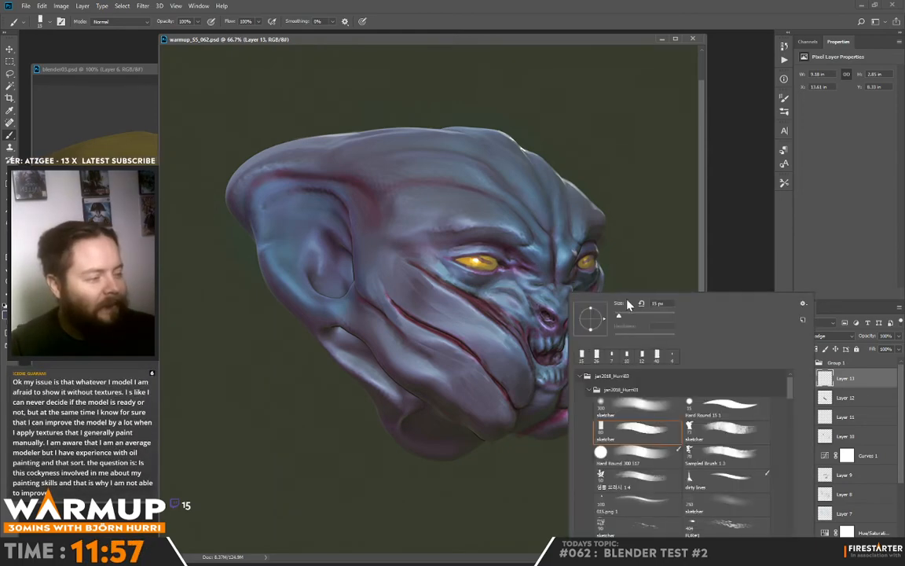
left_click(566, 323, "alt")
mouse_move(537, 296)
left_mouse_down()
mouse_move(540, 258)
mouse_move(571, 222)
mouse_move(579, 194)
mouse_move(512, 248)
mouse_move(424, 247)
mouse_move(430, 230)
mouse_move(411, 231)
mouse_move(390, 215)
mouse_move(373, 220)
mouse_move(372, 253)
left_mouse_up()
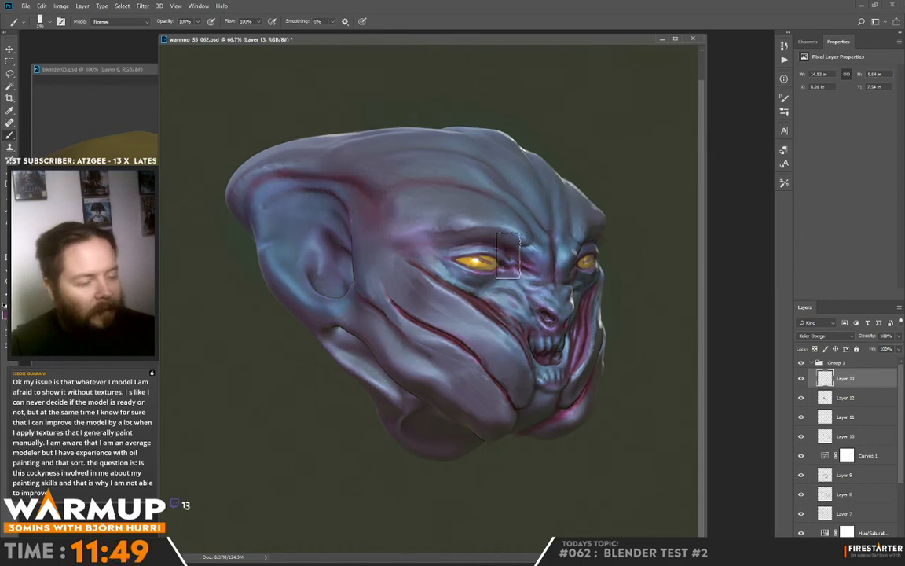
mouse_move(387, 300)
left_mouse_down()
mouse_move(424, 331)
mouse_move(460, 340)
left_mouse_up()
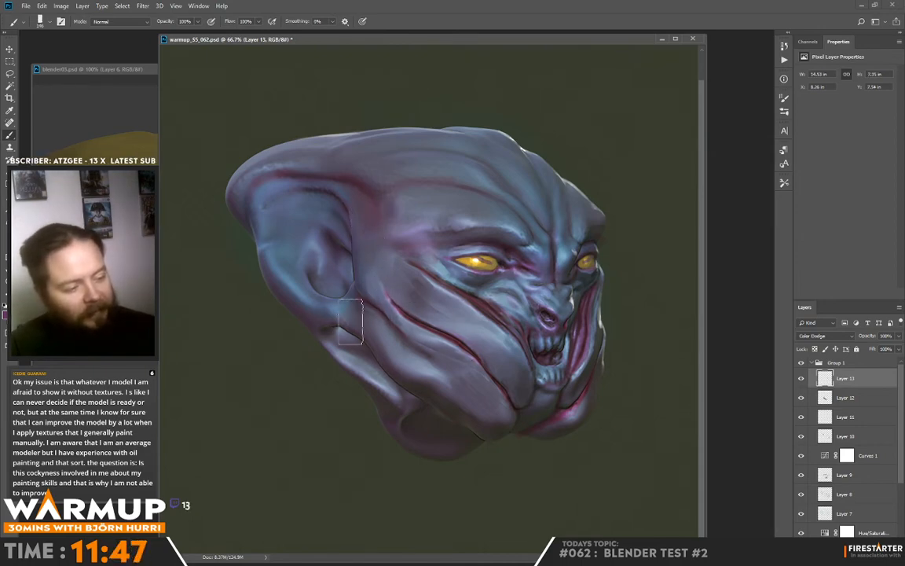
left_click_drag(348, 323, 322, 319)
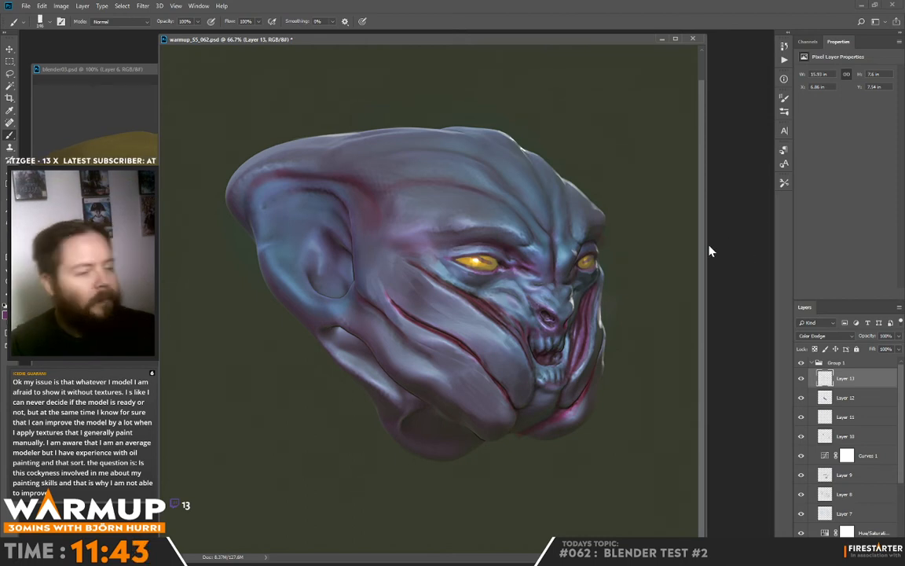
Add a new layer and draw a wide elliptical selection across the creature's jaw and neck.
key("f")
mouse_move(652, 315)
left_mouse_down()
mouse_move(576, 305)
mouse_move(544, 277)
left_mouse_up()
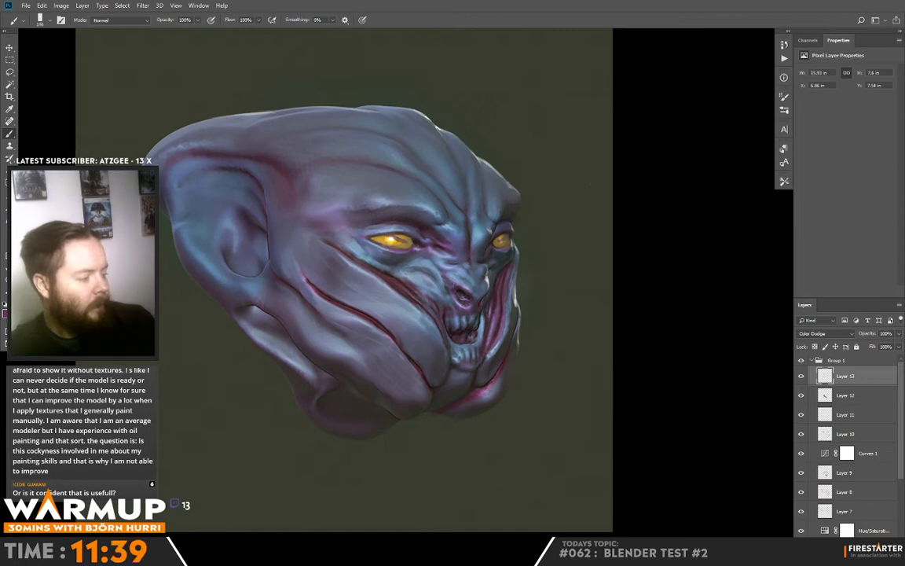
key("ctrl+shift+alt+n")
key("m")
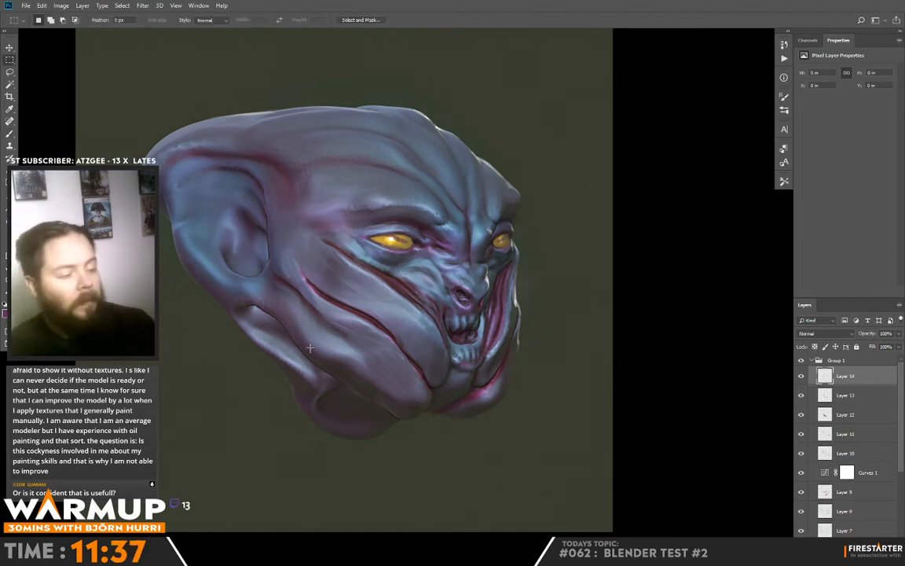
key("shift+m")
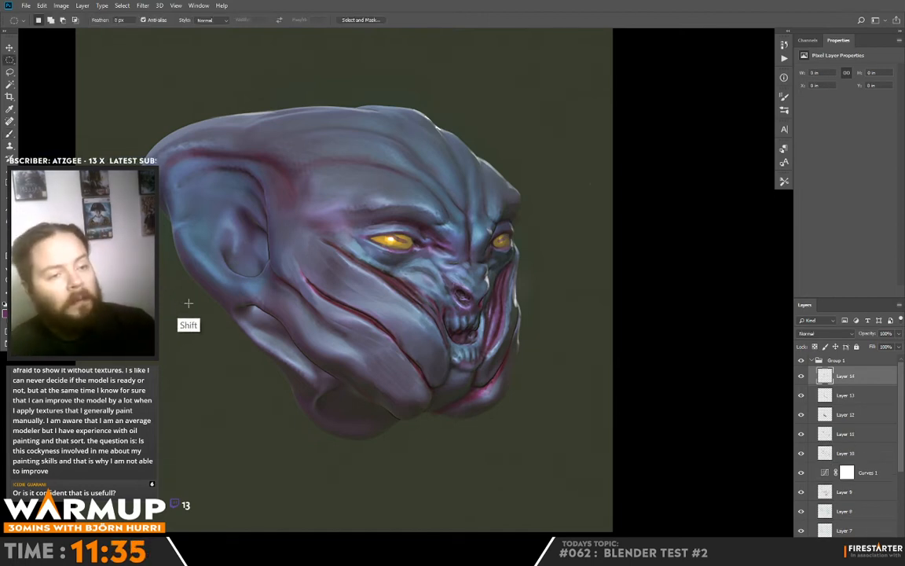
left_click_drag(175, 308, 465, 418)
Rotate the elliptical selection about 7.3 degrees and move it down around the base of the neck.
right_click(366, 354)
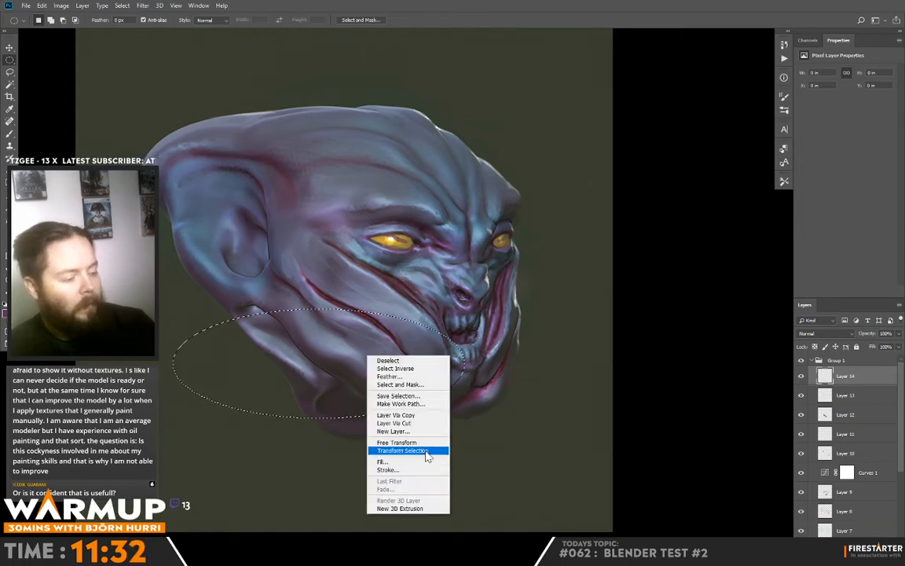
left_click(384, 446)
left_click_drag(544, 335, 545, 364)
left_click_drag(388, 367, 428, 421)
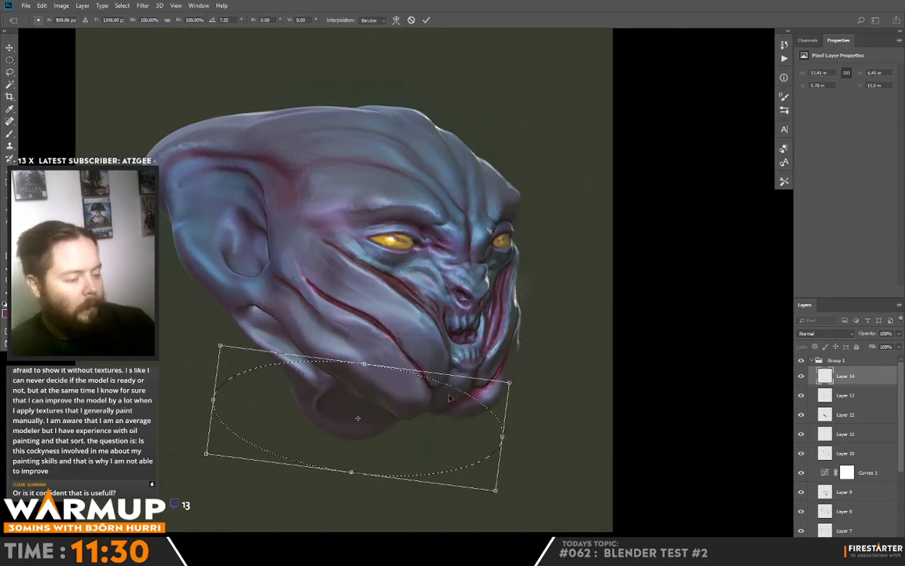
key("Return")
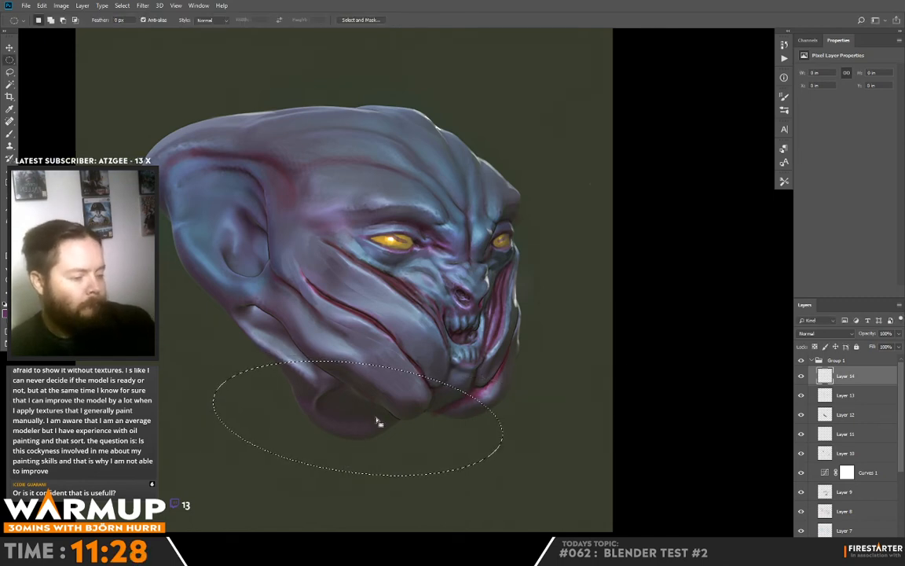
right_click(378, 418)
left_click(420, 300)
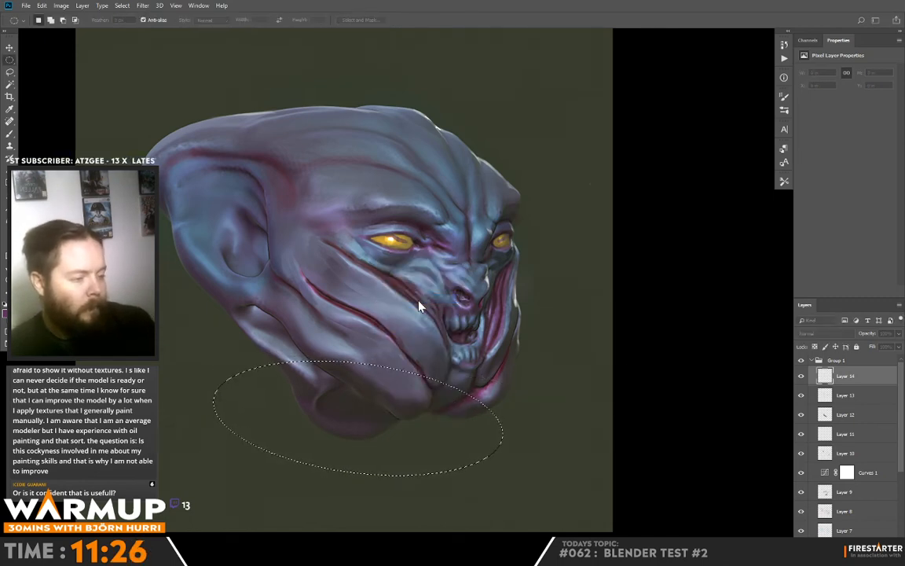
left_click(230, 260)
Block in the elliptical collar opening inside the selection with blue-grey sampled from the forehead and near-black strokes.
key("b")
right_click(370, 410)
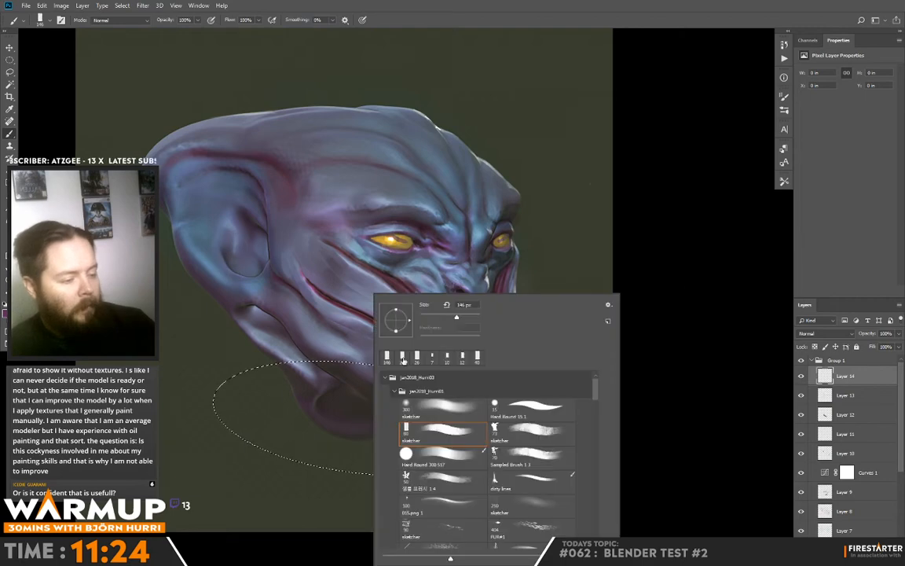
left_click(399, 162, "alt")
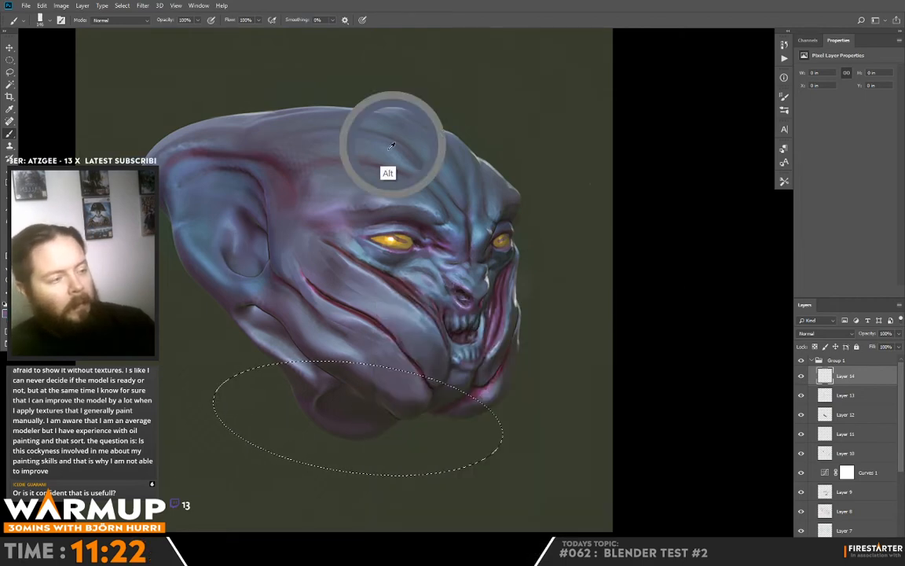
mouse_move(195, 353)
left_mouse_down()
mouse_move(242, 440)
mouse_move(271, 370)
mouse_move(299, 467)
mouse_move(390, 496)
mouse_move(307, 458)
mouse_move(464, 460)
mouse_move(485, 447)
mouse_move(362, 450)
mouse_move(510, 425)
mouse_move(423, 428)
mouse_move(388, 445)
mouse_move(339, 447)
mouse_move(287, 424)
mouse_move(353, 451)
mouse_move(266, 385)
mouse_move(226, 379)
mouse_move(255, 367)
mouse_move(283, 413)
mouse_move(276, 379)
mouse_move(289, 418)
mouse_move(364, 448)
mouse_move(246, 396)
mouse_move(341, 445)
mouse_move(285, 402)
mouse_move(295, 413)
mouse_move(285, 396)
mouse_move(339, 404)
left_mouse_up()
Erase the collar paint that overlaps the creature's neck, using a larger eraser.
key("e")
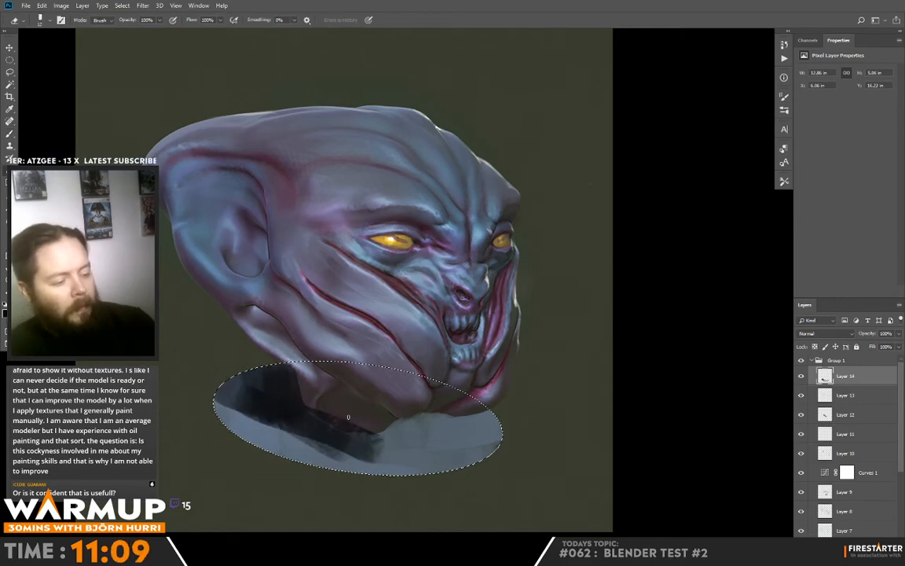
right_click(363, 390)
left_click(434, 320)
left_click_drag(297, 364, 339, 414)
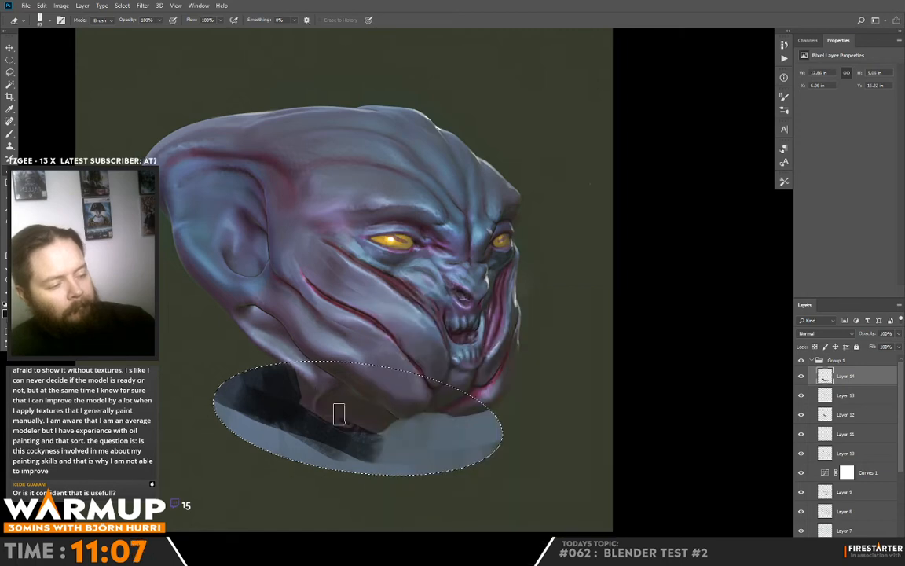
Paint the collar's dark inner opening beneath the chin with a 75 px brush, leaving a blue-grey rim, and deselect the ellipse.
key("b")
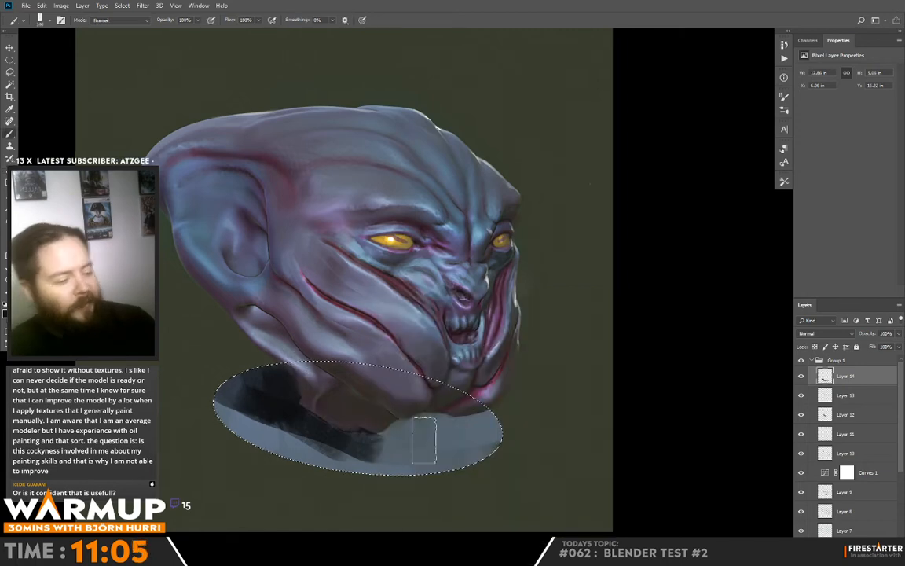
mouse_move(420, 419)
left_mouse_down()
mouse_move(393, 438)
mouse_move(441, 429)
mouse_move(416, 428)
mouse_move(458, 432)
mouse_move(400, 436)
mouse_move(383, 449)
mouse_move(465, 438)
left_mouse_up()
right_click(448, 410)
left_click(515, 317)
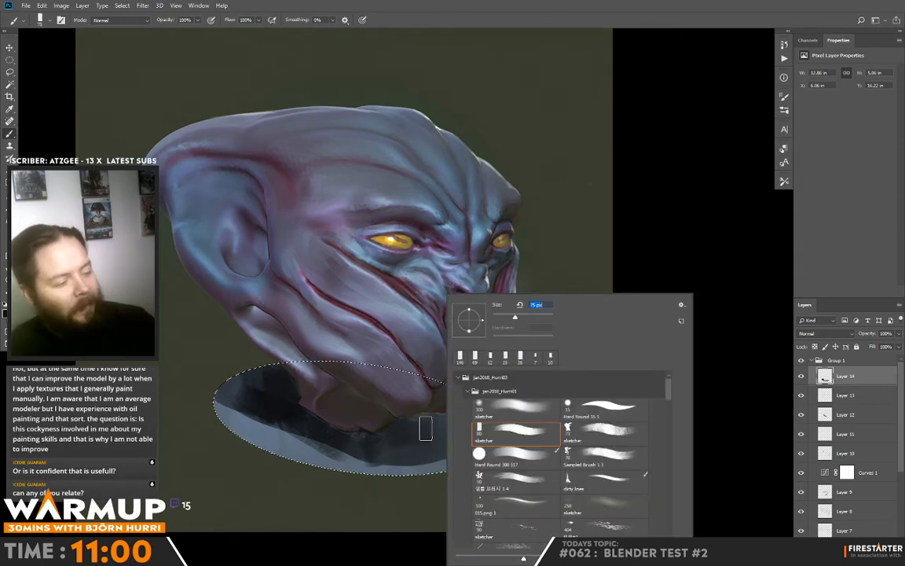
mouse_move(389, 455)
left_mouse_down()
mouse_move(444, 422)
mouse_move(427, 438)
mouse_move(465, 432)
mouse_move(420, 459)
mouse_move(389, 461)
mouse_move(429, 456)
mouse_move(369, 465)
mouse_move(407, 450)
left_mouse_up()
left_click(464, 434, "alt")
left_click(419, 436, "alt")
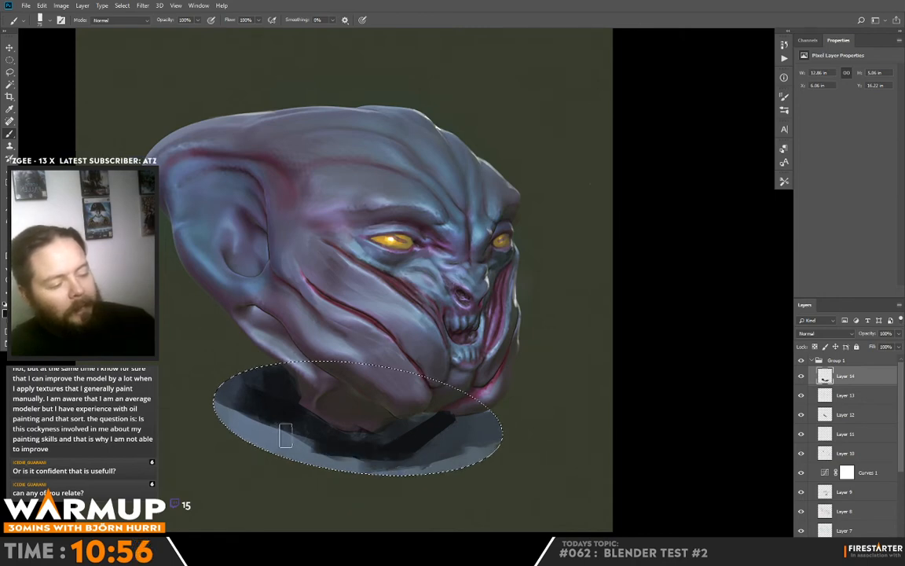
left_click_drag(251, 418, 305, 445)
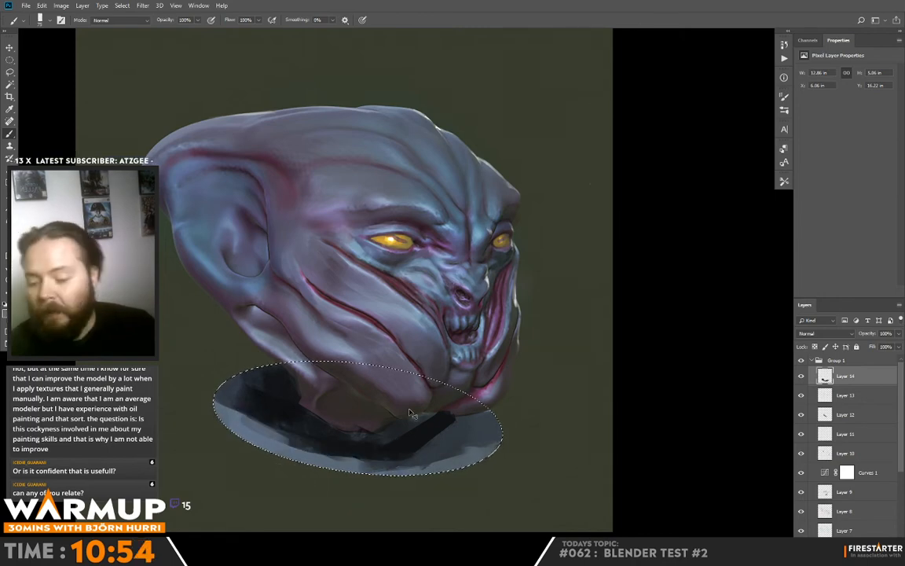
key("ctrl+shift+i")
key("ctrl+d")
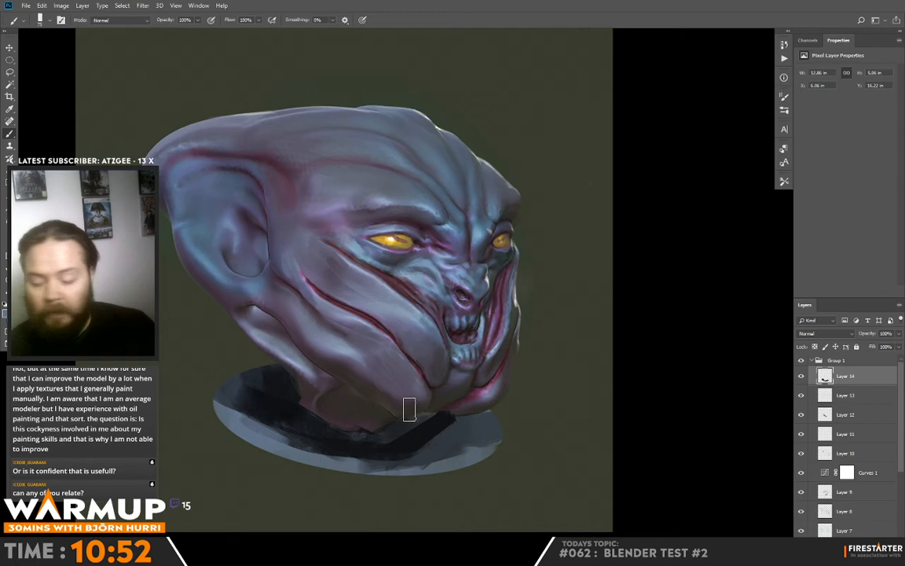
Block in the collar's outer wall and the dark shoulders below it with a large brush, using greys sampled from the collar.
left_click(279, 410, "alt")
right_click(264, 410)
left_click(354, 317)
mouse_move(234, 423)
left_mouse_down()
mouse_move(217, 462)
mouse_move(228, 457)
mouse_move(237, 494)
left_mouse_up()
left_click(209, 455, "alt")
mouse_move(282, 444)
left_mouse_down()
mouse_move(250, 509)
mouse_move(265, 502)
mouse_move(275, 512)
mouse_move(315, 456)
mouse_move(327, 501)
mouse_move(362, 501)
mouse_move(417, 464)
mouse_move(433, 518)
mouse_move(485, 450)
mouse_move(495, 493)
left_mouse_up()
left_click(294, 456, "alt")
left_click(425, 436, "alt")
left_click_drag(154, 496, 443, 549)
left_click_drag(184, 472, 519, 527)
mouse_move(507, 483)
left_mouse_down()
mouse_move(531, 463)
mouse_move(577, 504)
left_mouse_up()
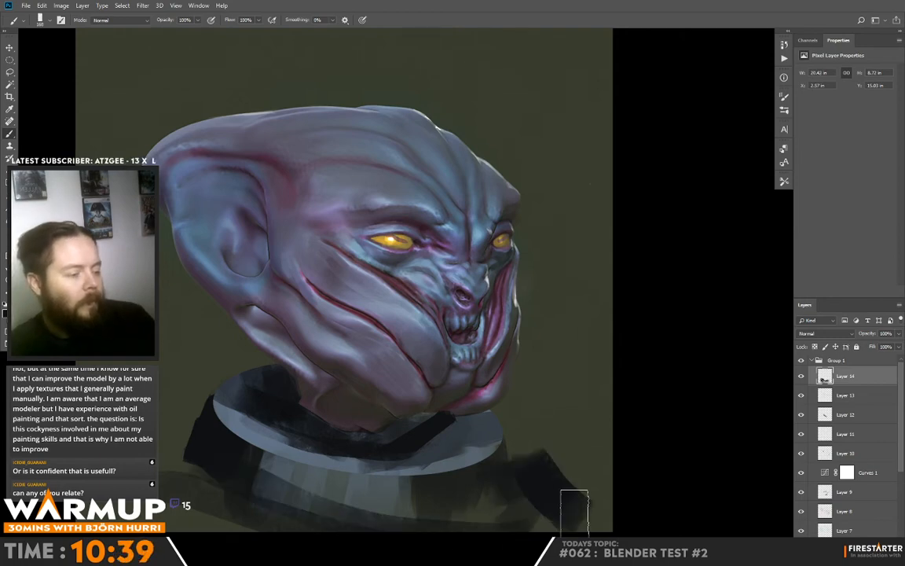
Extend the dark shoulder behind the neck and smooth the shading on the collar's side beneath the ear.
mouse_move(191, 421)
left_mouse_down()
mouse_move(150, 461)
mouse_move(206, 514)
left_mouse_up()
left_click(222, 465, "alt")
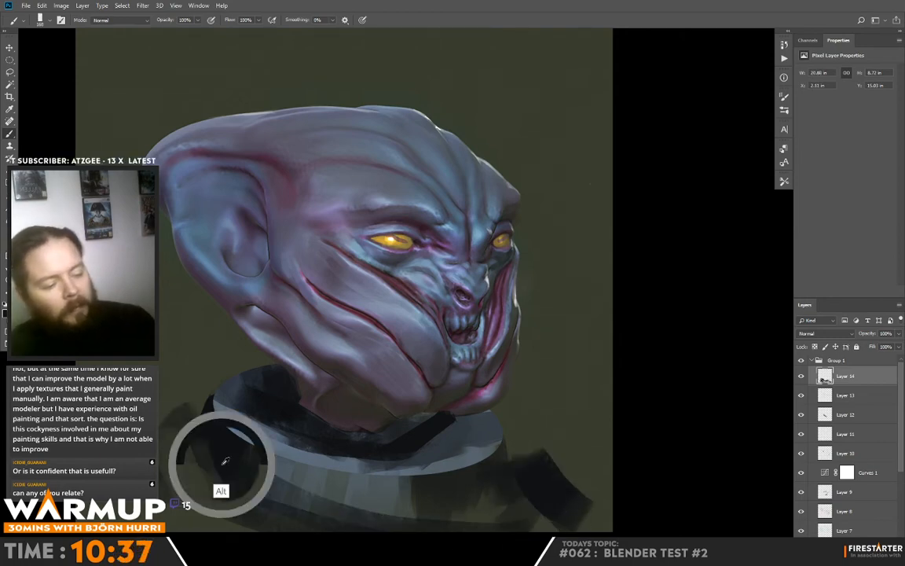
left_click_drag(222, 478, 199, 489)
mouse_move(265, 453)
left_mouse_down()
mouse_move(232, 471)
mouse_move(229, 440)
left_mouse_up()
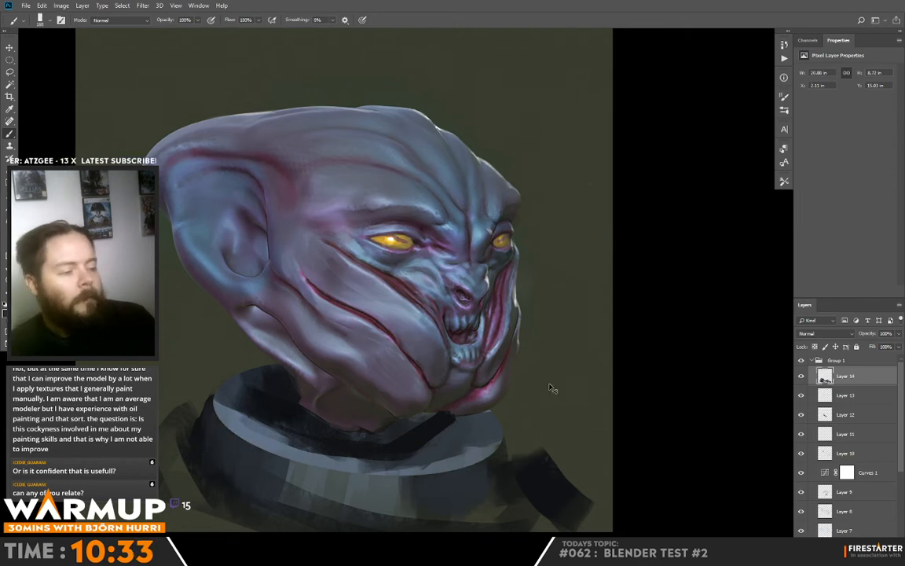
Refine the collar's inner shadow edge under the chin with a 21 px brush and the eraser.
right_click(498, 401)
left_click(411, 462)
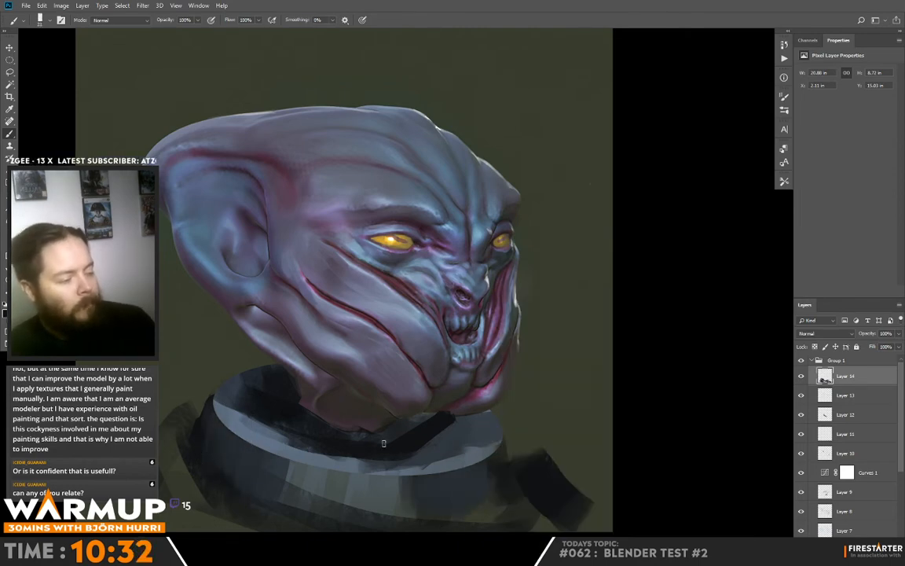
left_click_drag(411, 433, 429, 416)
key("e")
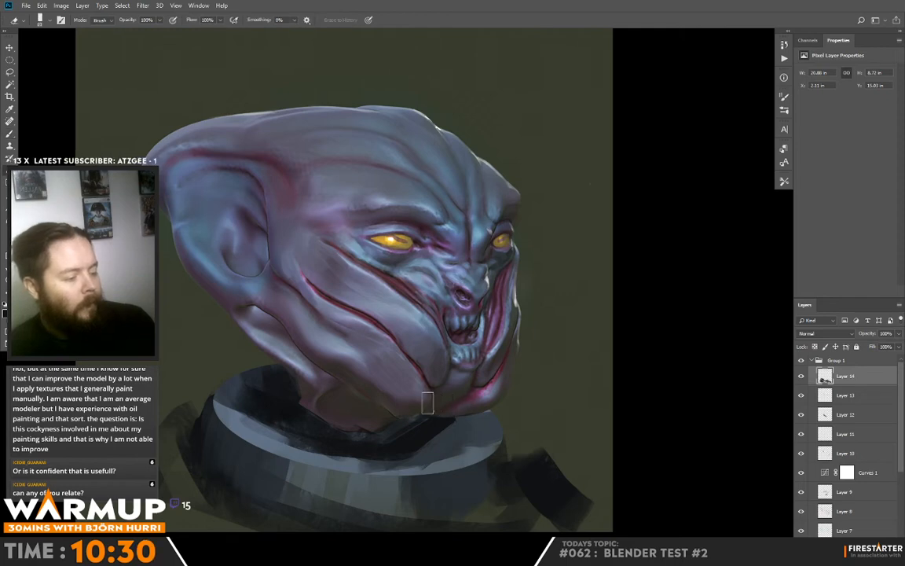
key("b")
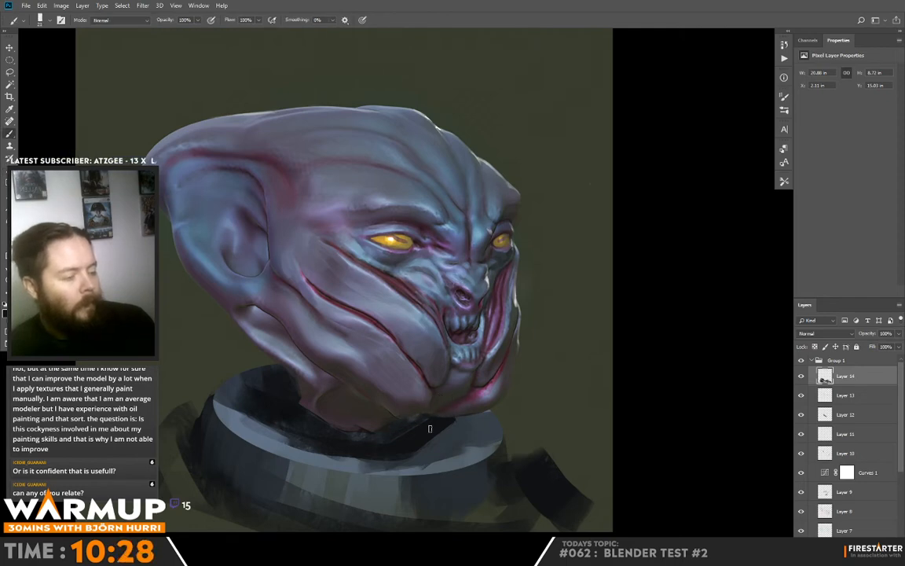
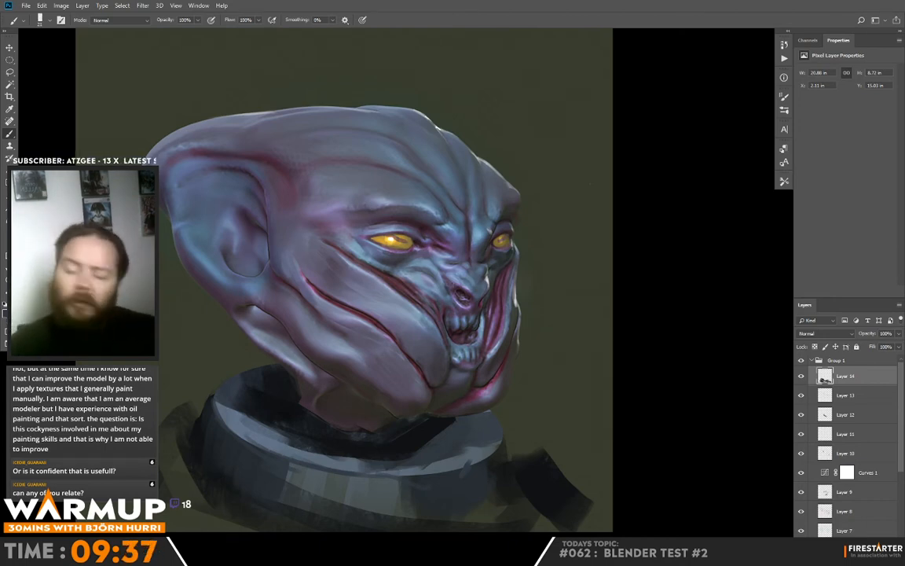
Paint dark reddish-purple shadows down the back of the neck and blend them into the collar opening using sampled tones.
right_click(327, 299)
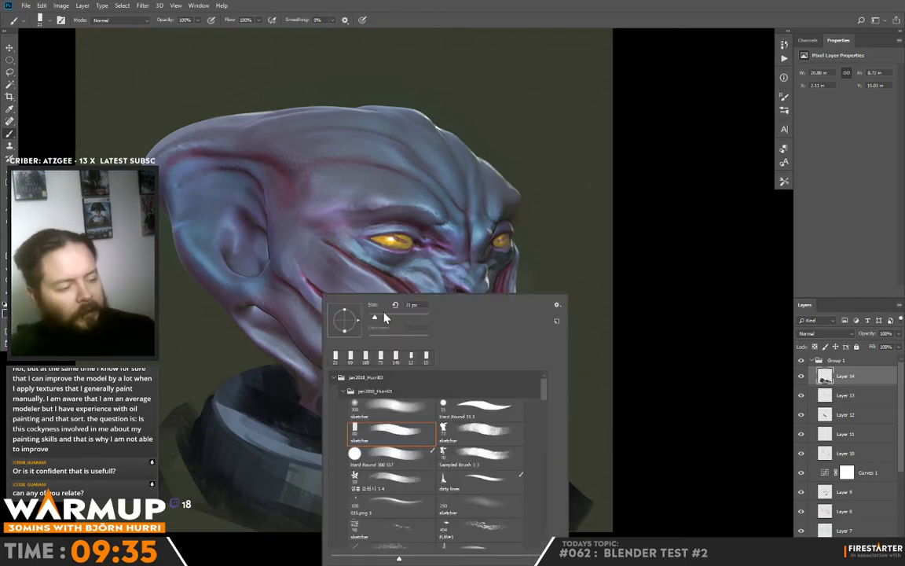
left_click(305, 371, "alt")
left_click(299, 383, "alt")
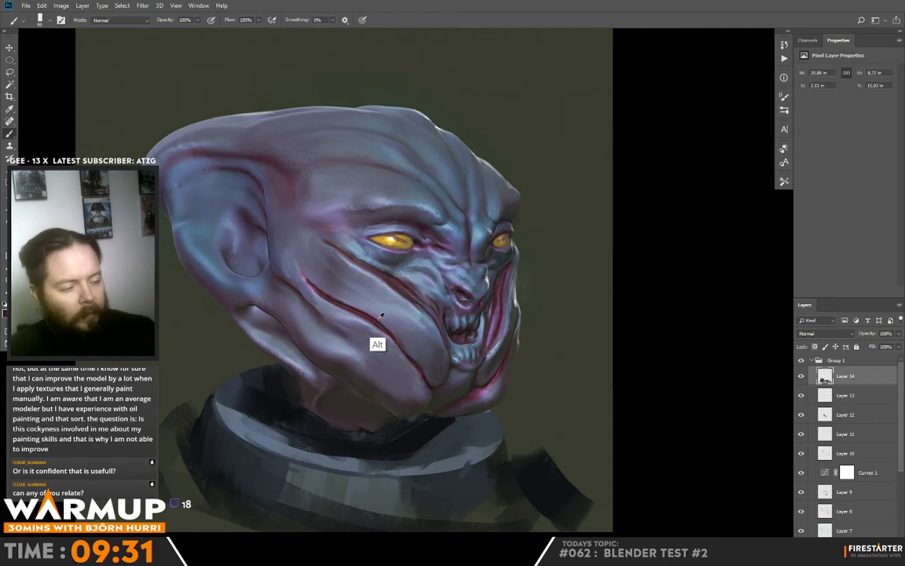
left_click_drag(265, 345, 312, 397)
left_click_drag(271, 364, 317, 421)
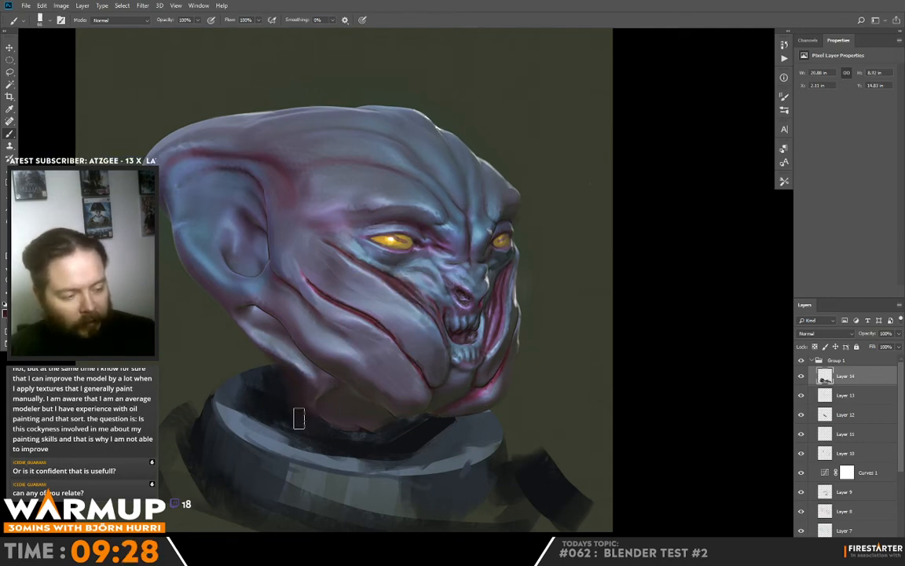
left_click_drag(260, 371, 329, 429)
left_click_drag(263, 355, 282, 389)
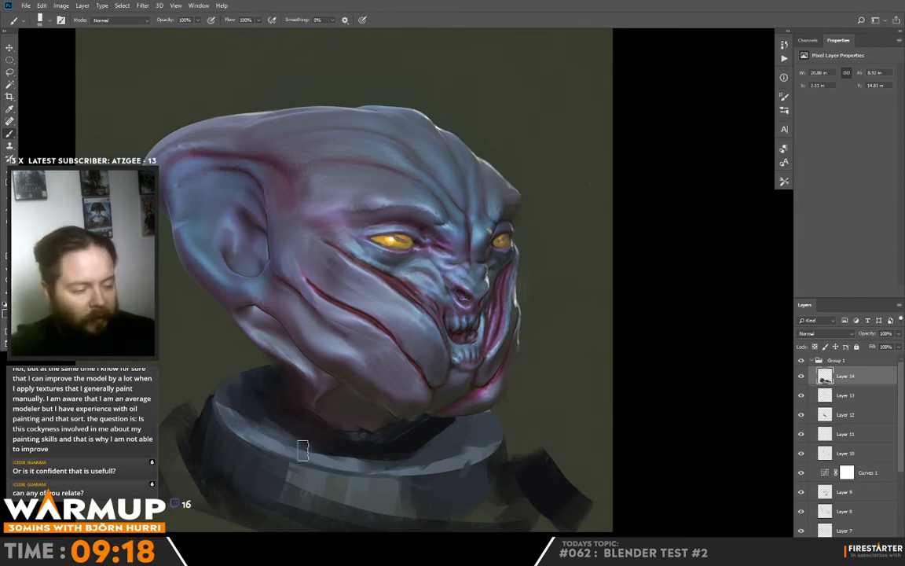
left_click(420, 445, "alt")
left_click(297, 418, "alt")
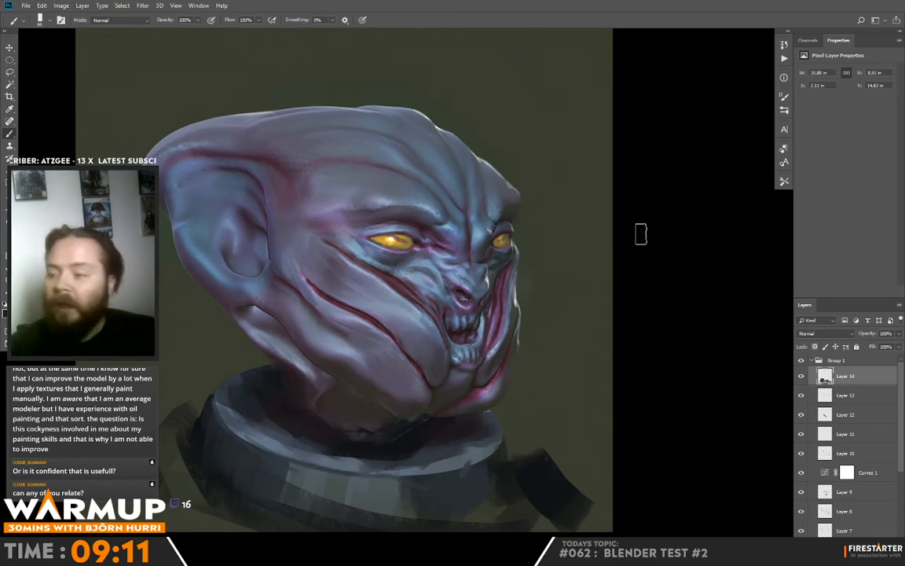
Paint over the thin dark line along the ear's front edge with a 6 px brush in a sampled skin colour.
mouse_move(459, 284)
left_mouse_down()
mouse_move(498, 301)
mouse_move(499, 281)
left_mouse_up()
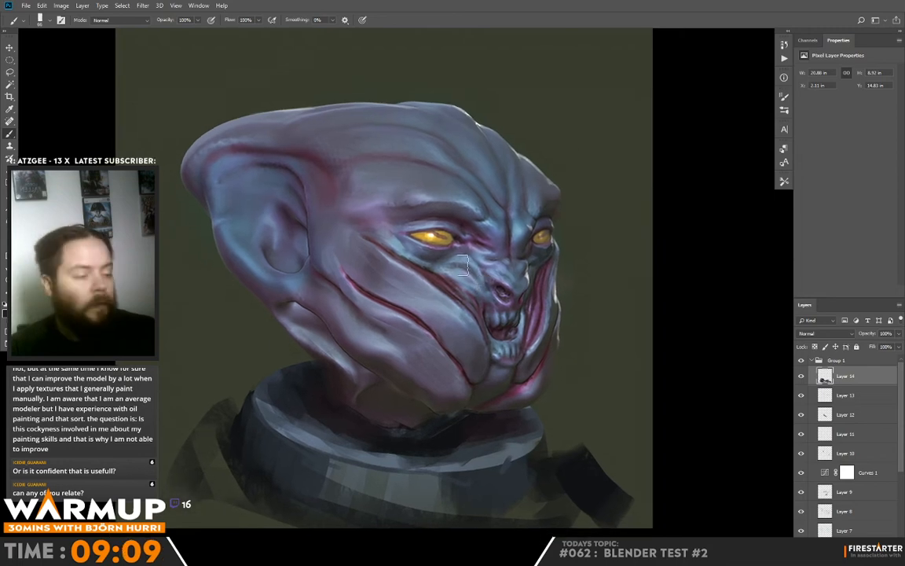
right_click(361, 248)
left_click(404, 286)
left_click(279, 300, "alt")
mouse_move(306, 211)
left_mouse_down()
mouse_move(309, 203)
mouse_move(349, 280)
mouse_move(322, 269)
left_mouse_up()
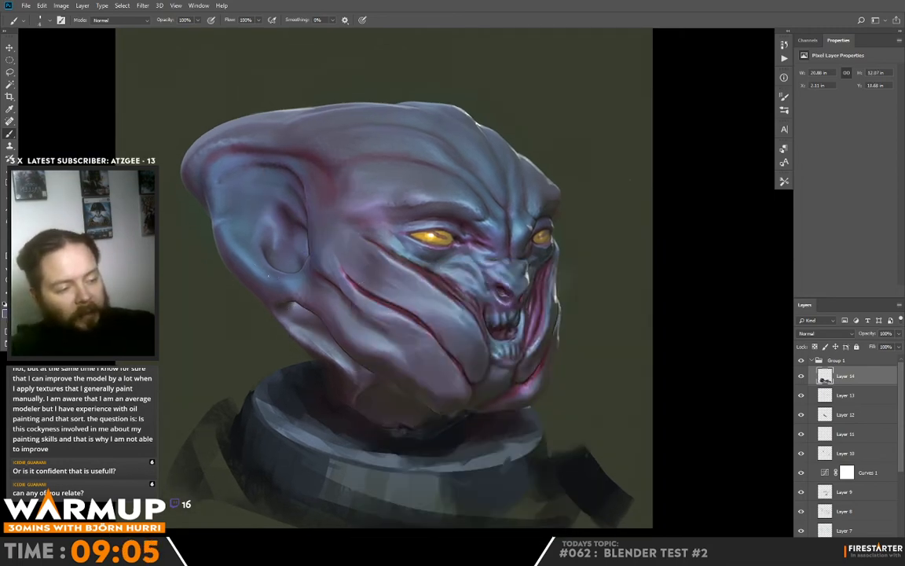
Paint a darker fold along the ear's lower rim with an 18 px brush and blend it using sampled skin tones.
right_click(331, 267)
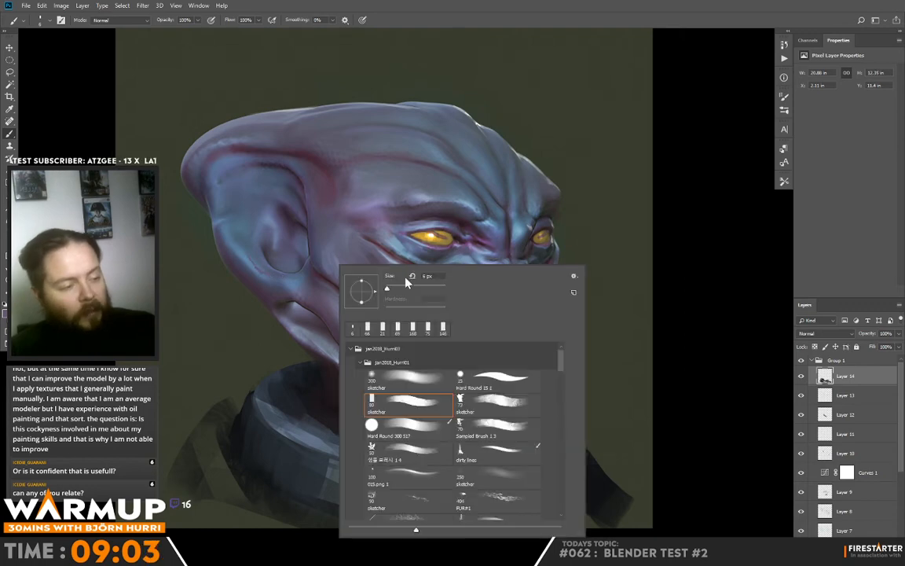
left_click_drag(307, 246, 288, 168)
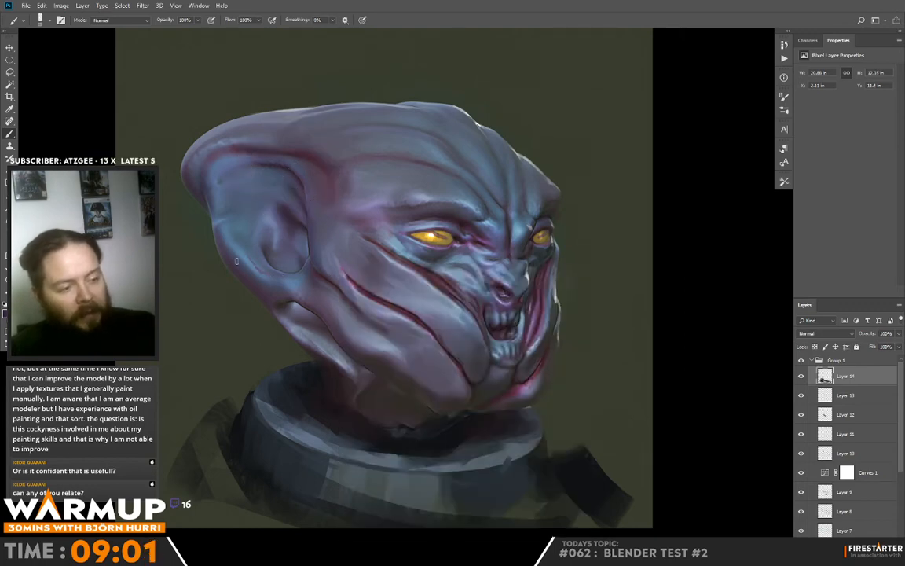
left_click_drag(228, 238, 278, 275)
left_click(255, 265, "alt")
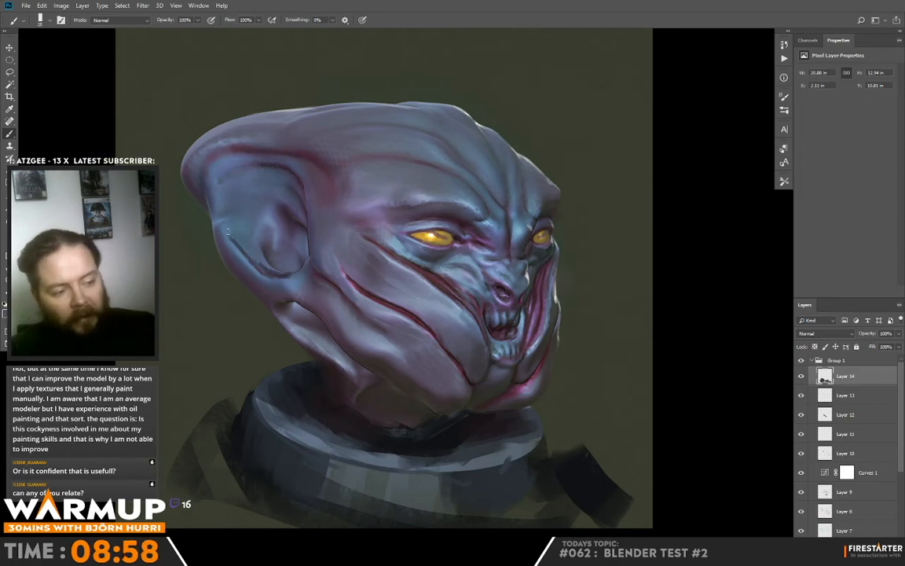
left_click(207, 205, "alt")
mouse_move(224, 227)
left_mouse_down()
mouse_move(248, 253)
mouse_move(289, 273)
left_mouse_up()
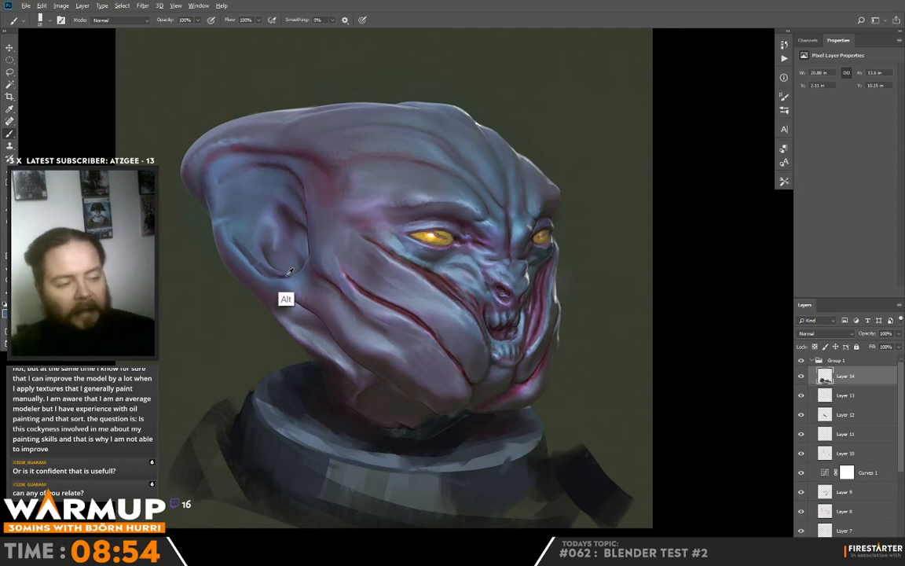
left_click(285, 273, "alt")
left_click(250, 248, "alt")
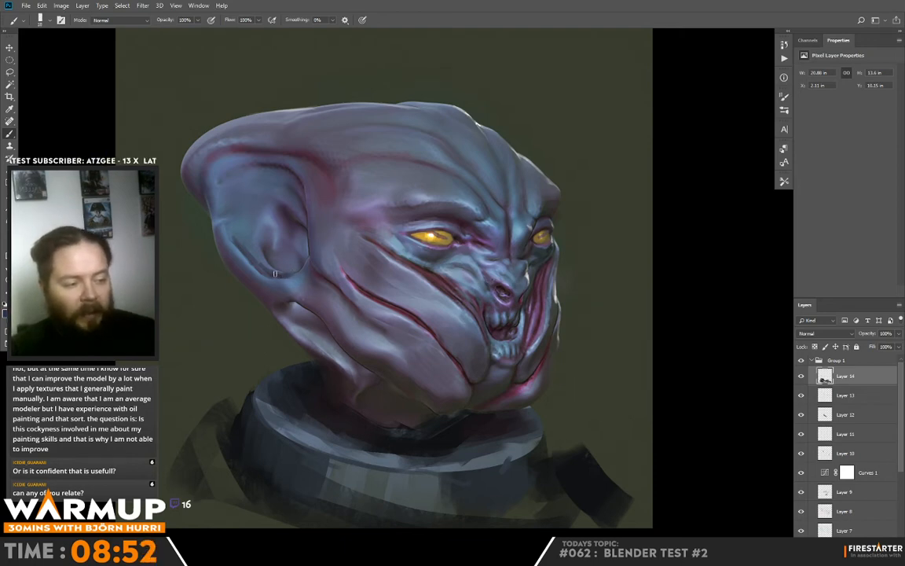
left_click(285, 277, "alt")
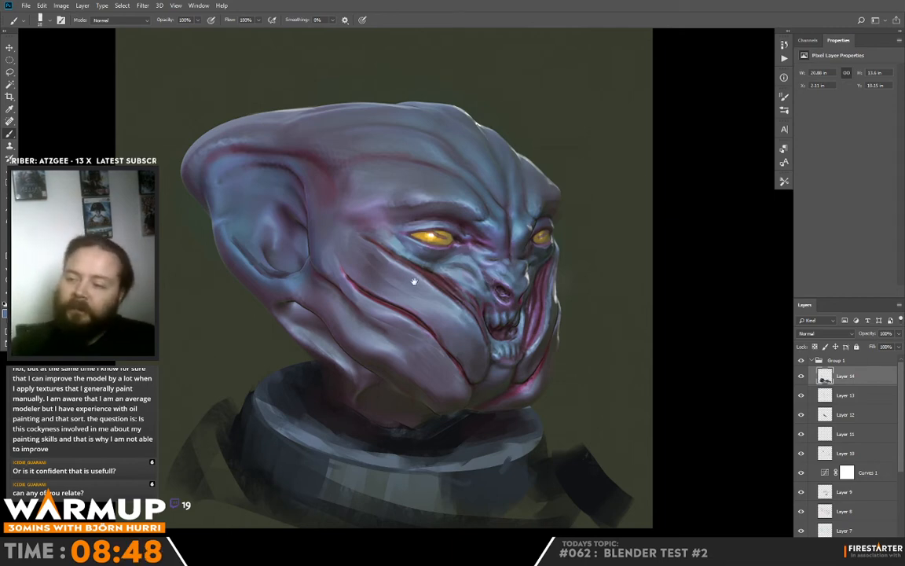
Smooth the temple and upper cheek beside the eye with sampled skin tones, using an 88 px brush.
mouse_move(414, 281)
left_mouse_down()
mouse_move(355, 276)
mouse_move(422, 234)
mouse_move(428, 297)
mouse_move(429, 254)
mouse_move(397, 289)
left_mouse_up()
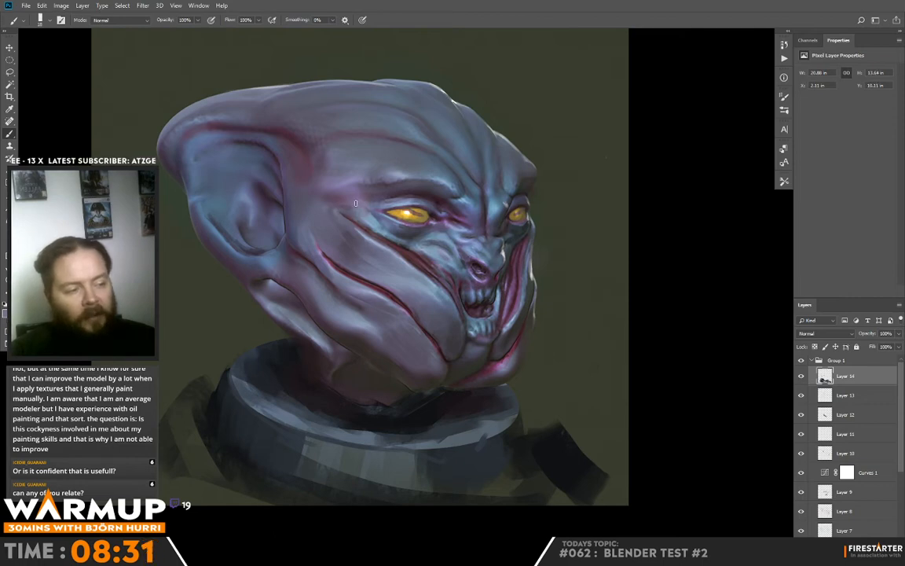
left_click(359, 228, "alt")
left_click_drag(355, 201, 338, 203)
left_click(327, 234, "alt")
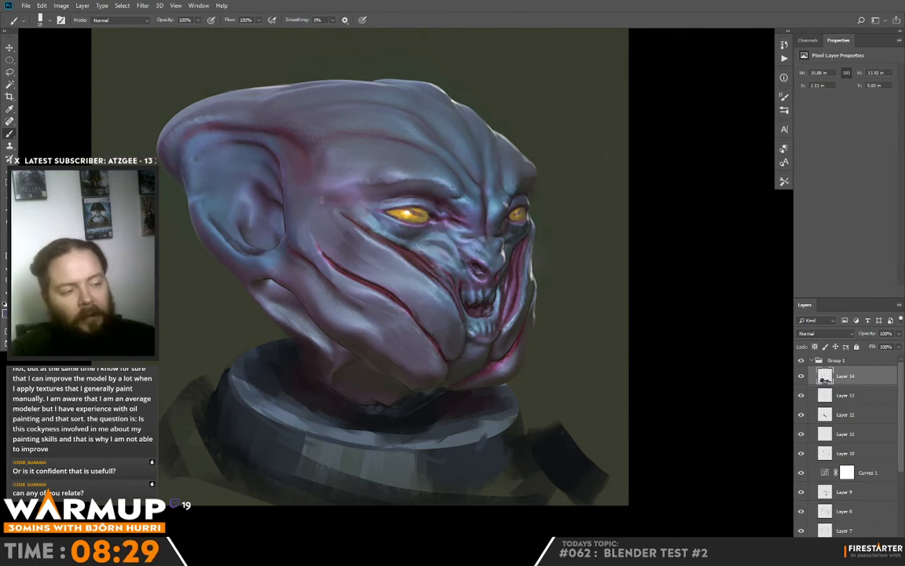
right_click(358, 185)
left_click(431, 210)
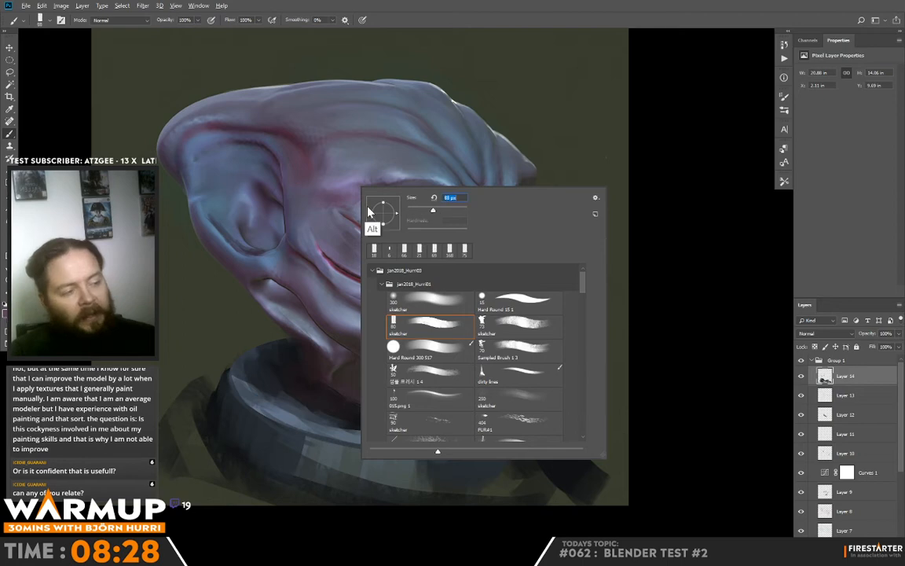
left_click(317, 214, "alt")
mouse_move(316, 194)
left_mouse_down()
mouse_move(326, 161)
mouse_move(340, 162)
mouse_move(352, 182)
mouse_move(340, 157)
mouse_move(328, 195)
mouse_move(332, 158)
mouse_move(347, 177)
mouse_move(323, 186)
left_mouse_up()
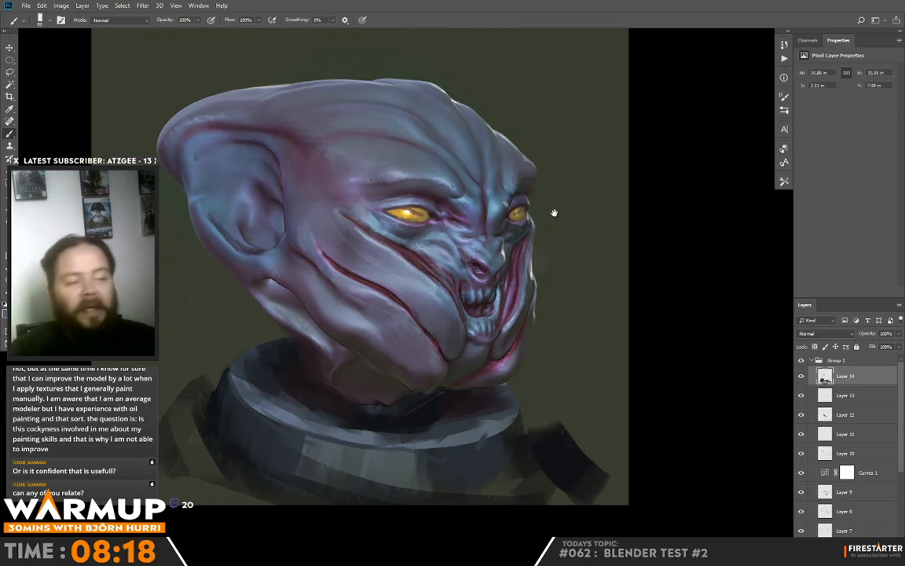
Try a black stroke at the ear's lower front edge with a 25 px brush.
right_click(346, 249)
left_click(399, 287)
left_click(286, 239)
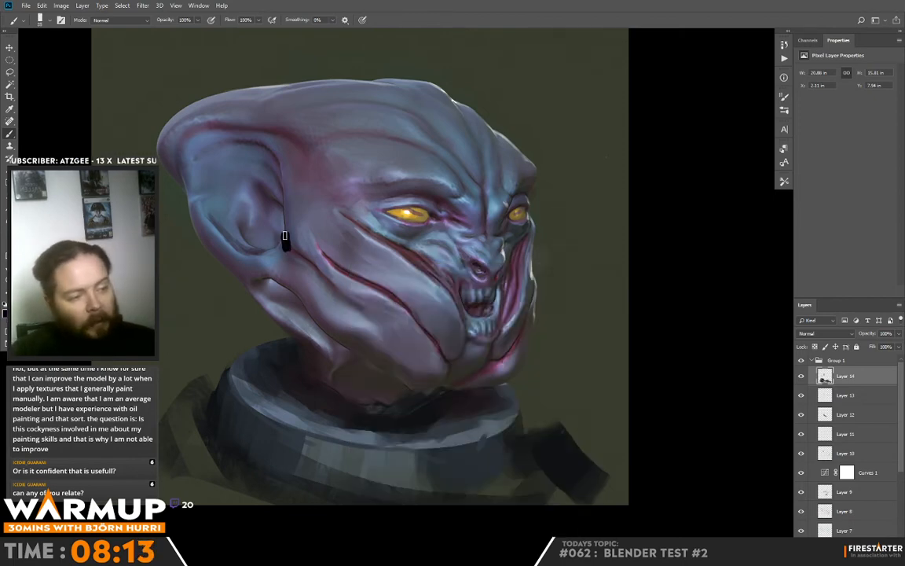
key("ctrl+z")
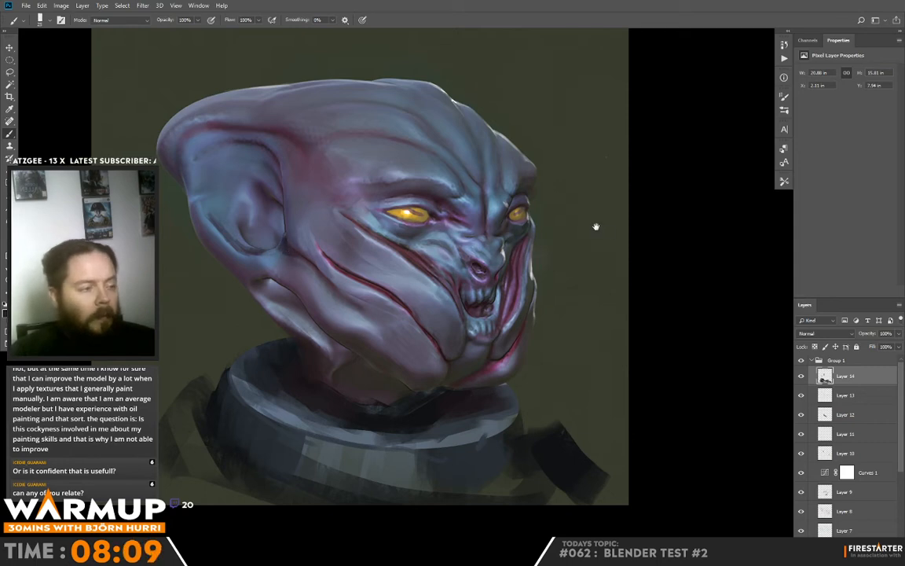
Add a new layer in Color Burn mode and choose the soft round sketcher brush at 417 px.
left_click_drag(607, 224, 584, 238)
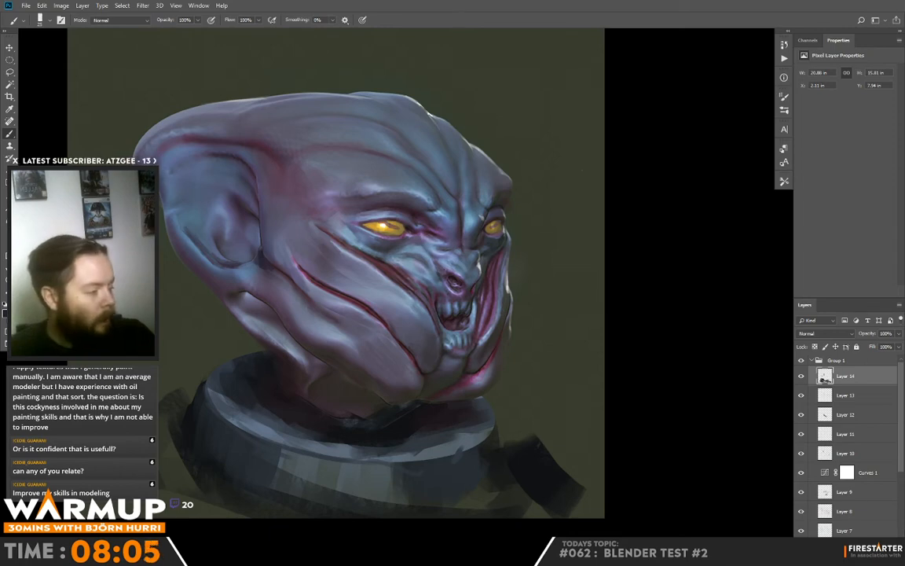
key("ctrl+shift+alt+n")
right_click(326, 270)
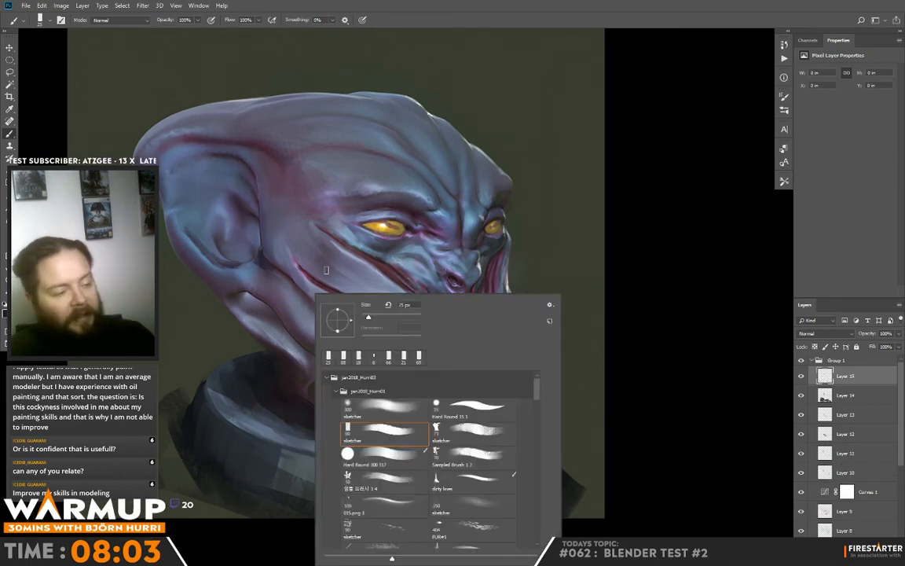
left_click(400, 415)
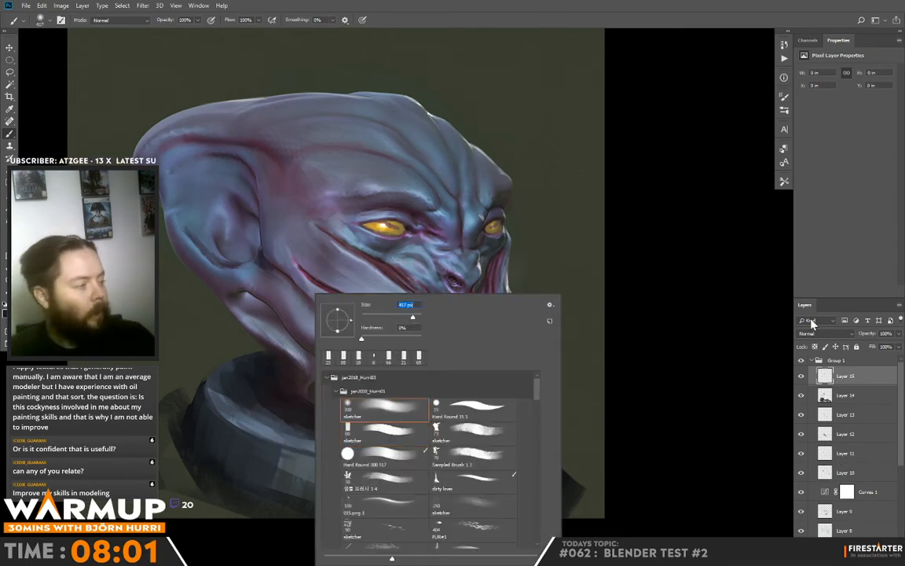
left_click(823, 334)
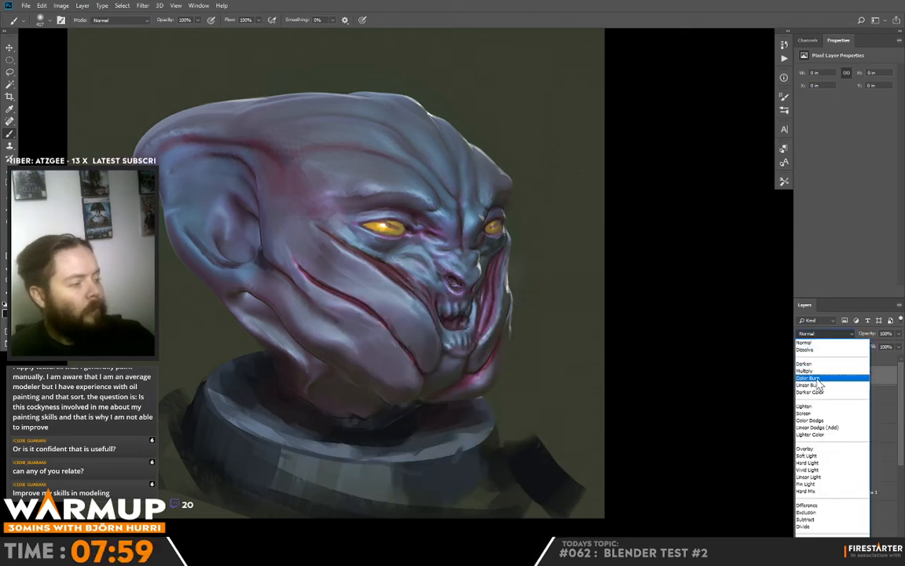
left_click(816, 378)
Darken the background, the top of the head and the ear with broad soft black strokes on the Color Burn layer.
mouse_move(244, 96)
left_mouse_down()
mouse_move(498, 96)
mouse_move(304, 115)
mouse_move(253, 128)
left_mouse_up()
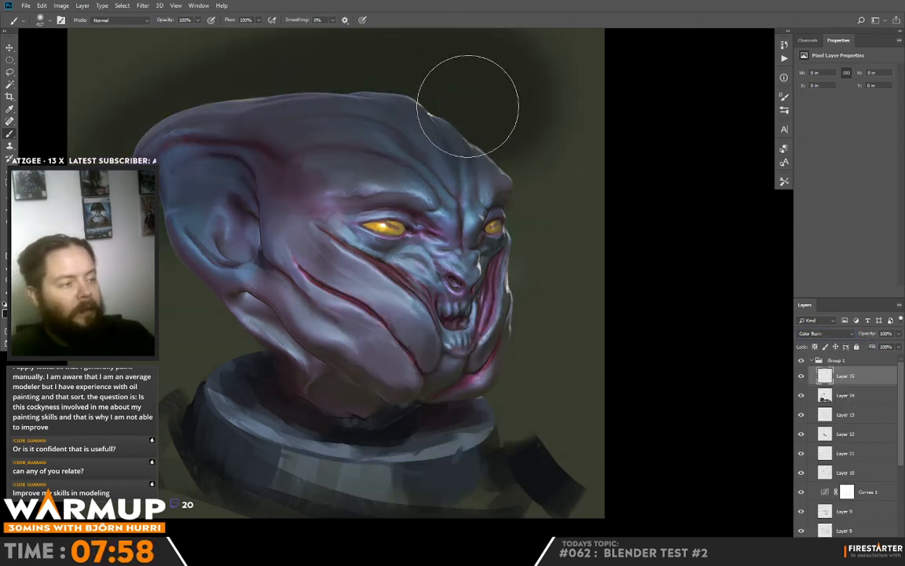
left_click_drag(523, 145, 498, 116)
mouse_move(322, 122)
left_mouse_down()
mouse_move(147, 259)
mouse_move(276, 126)
mouse_move(145, 195)
mouse_move(312, 71)
left_mouse_up()
key("ctrl+z")
key("ctrl+z")
left_click_drag(344, 122, 345, 174)
mouse_move(89, 53)
left_mouse_down()
mouse_move(343, 30)
mouse_move(220, 72)
mouse_move(667, 137)
mouse_move(127, 210)
mouse_move(174, 232)
mouse_move(236, 160)
mouse_move(118, 345)
mouse_move(202, 398)
mouse_move(166, 393)
left_mouse_up()
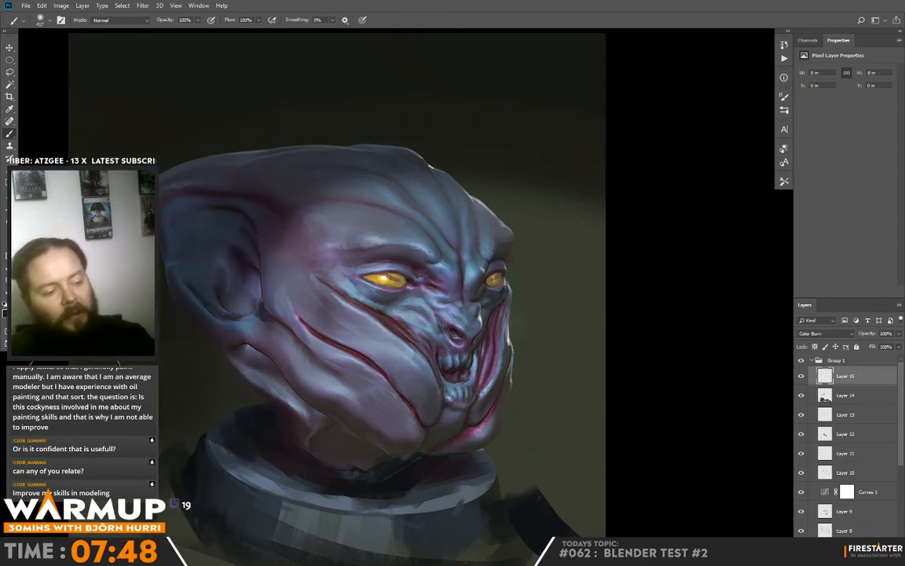
mouse_move(525, 138)
left_mouse_down()
mouse_move(592, 205)
mouse_move(591, 350)
mouse_move(574, 392)
mouse_move(589, 233)
mouse_move(571, 268)
mouse_move(558, 423)
mouse_move(584, 446)
mouse_move(624, 370)
mouse_move(626, 245)
mouse_move(547, 168)
mouse_move(570, 133)
left_mouse_up()
Try erasing the darkening along the crown's rim with a 17 px and a 9 px eraser.
key("e")
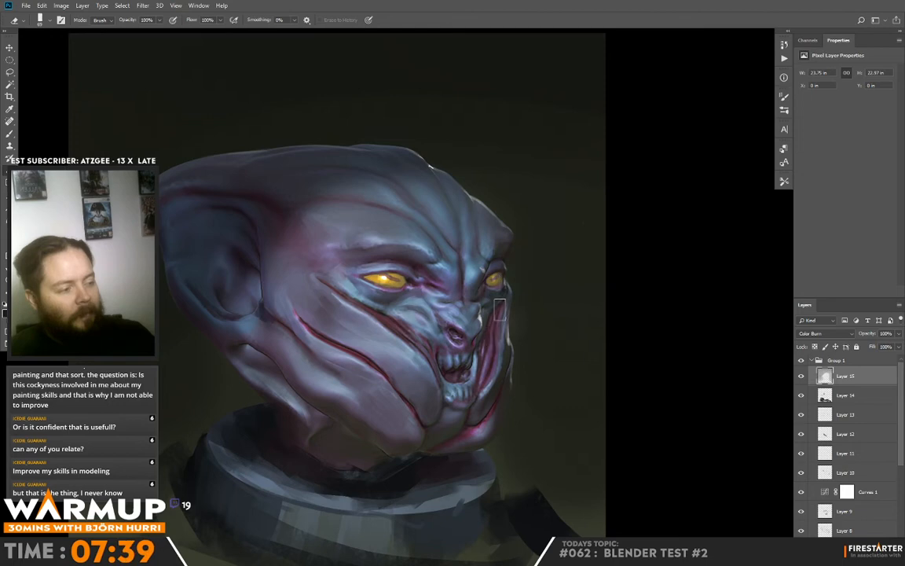
right_click(521, 210)
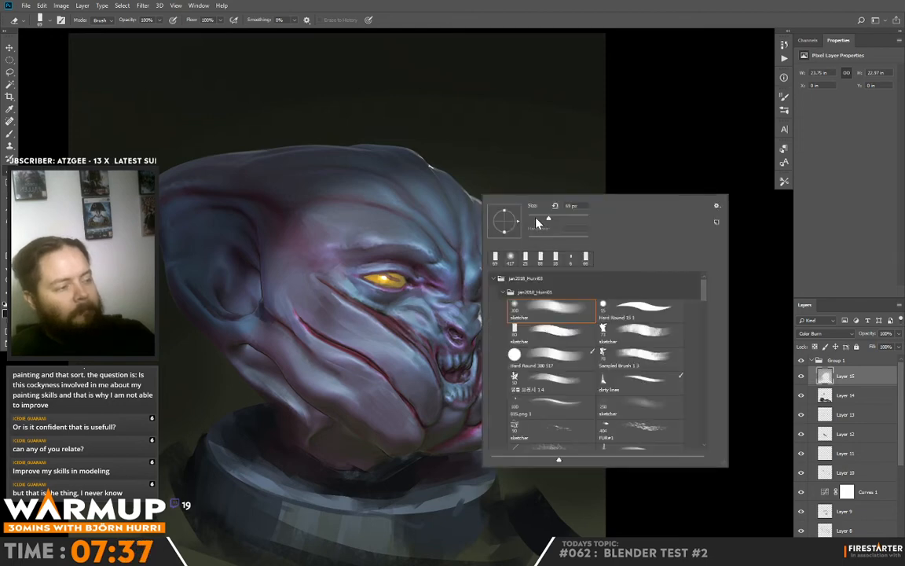
left_click(534, 218)
left_click_drag(415, 152, 372, 144)
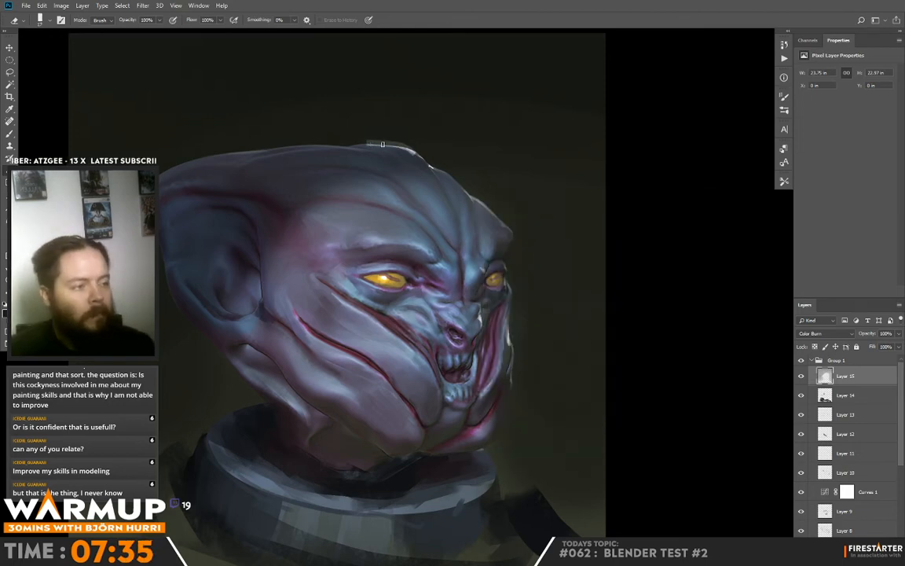
right_click(415, 152)
left_click(463, 174)
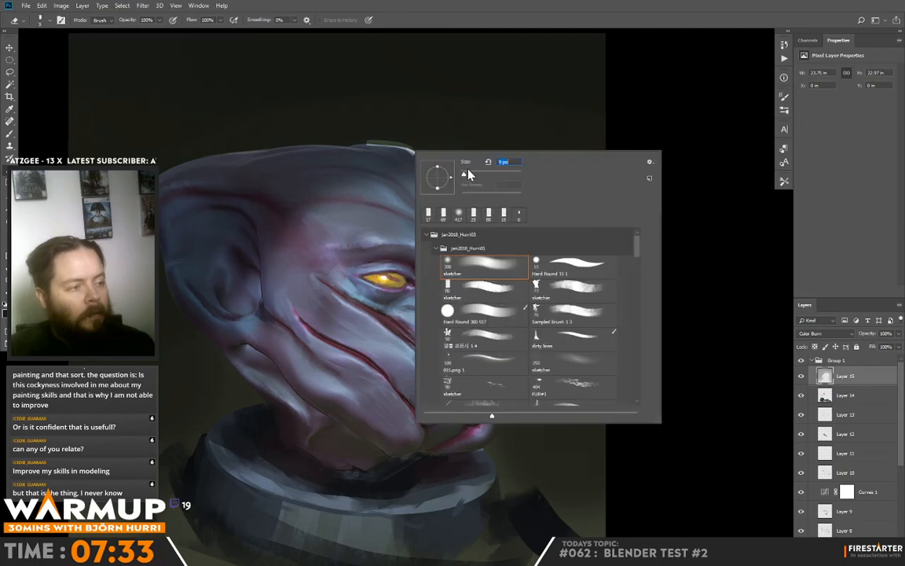
left_click_drag(390, 143, 361, 142)
Try softening the erased crown edge with a 64 px soft brush, and undo the rim edits.
key("b")
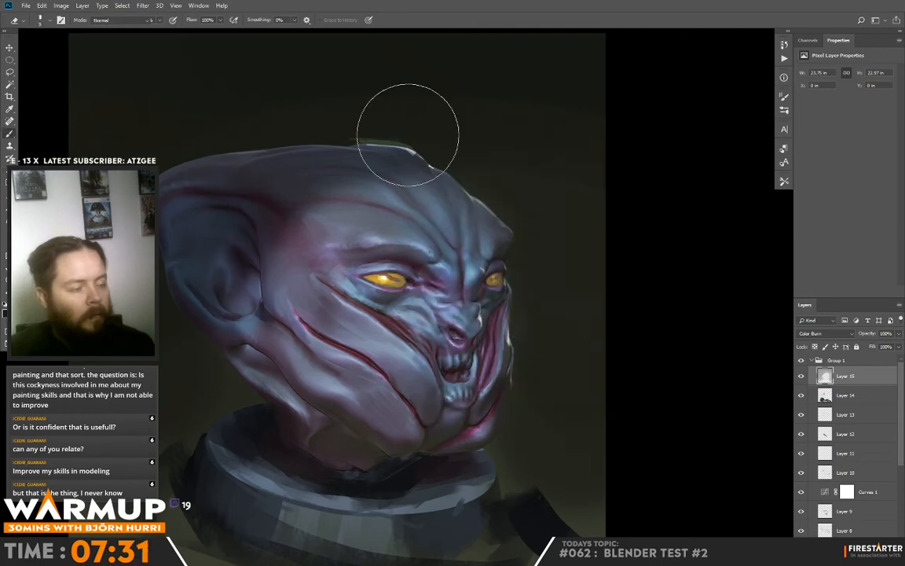
right_click(419, 144)
left_click(354, 137)
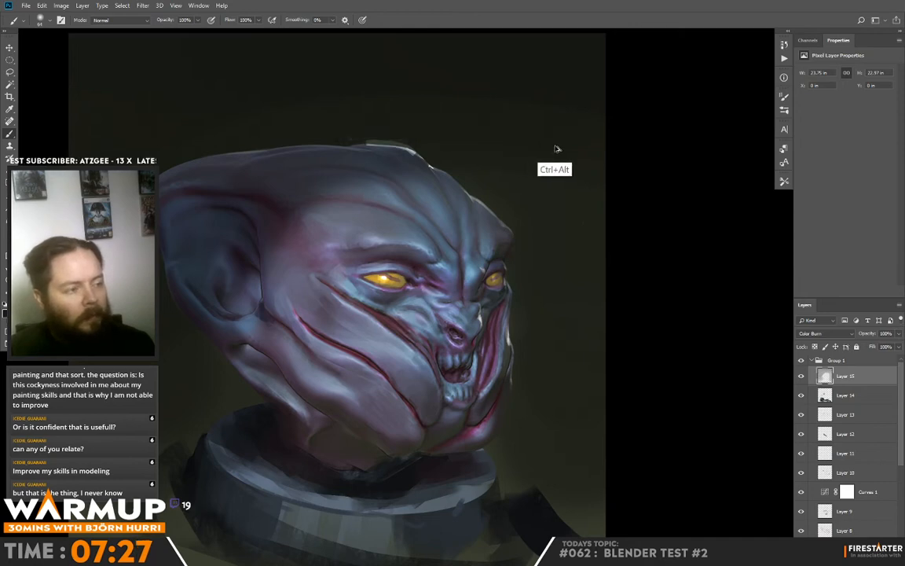
key("ctrl+alt+z")
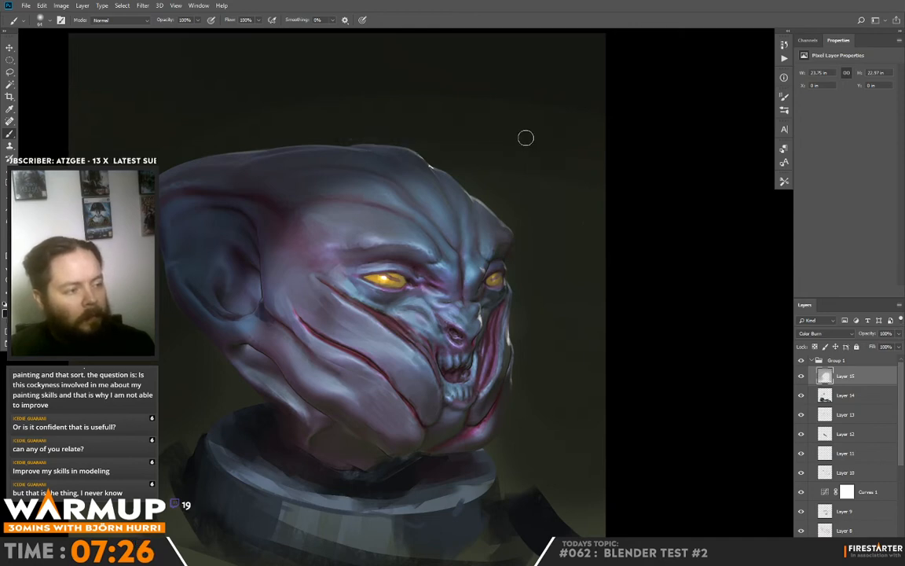
Erase the darkening along the head's upper contour with the 9 px eraser to bring back the thin rim highlights.
key("e")
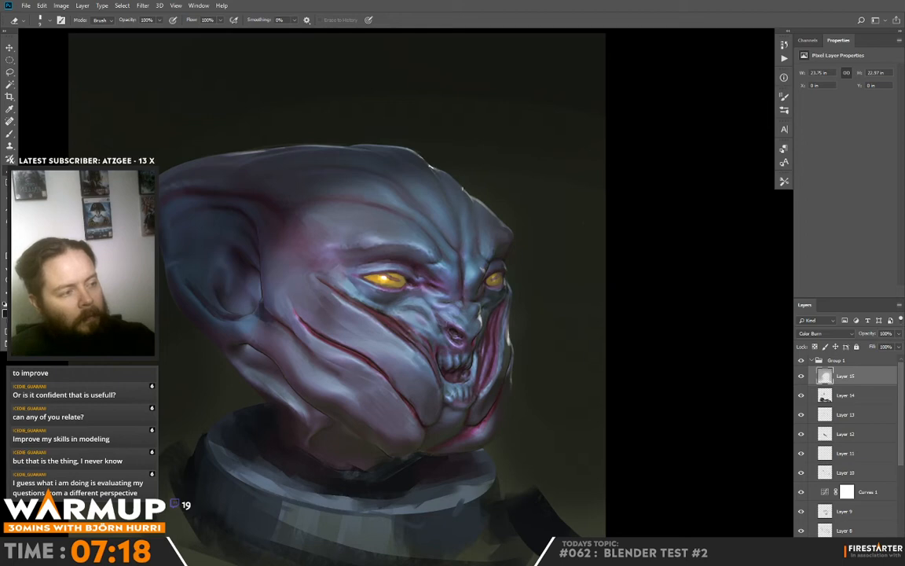
key("b")
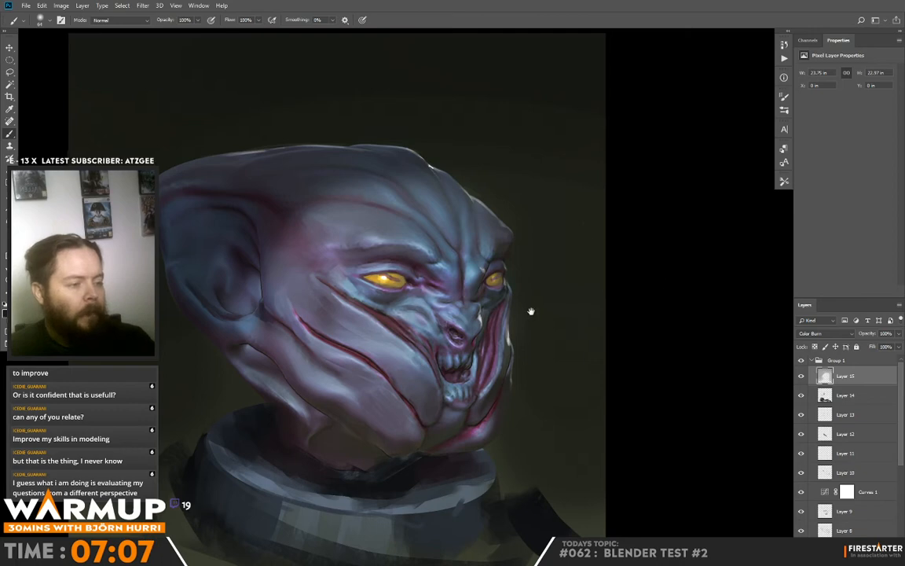
Deepen the shadows across the lower cheek, jaw and neck with the 64 px soft brush on the Color Burn layer.
left_click_drag(556, 347, 540, 298)
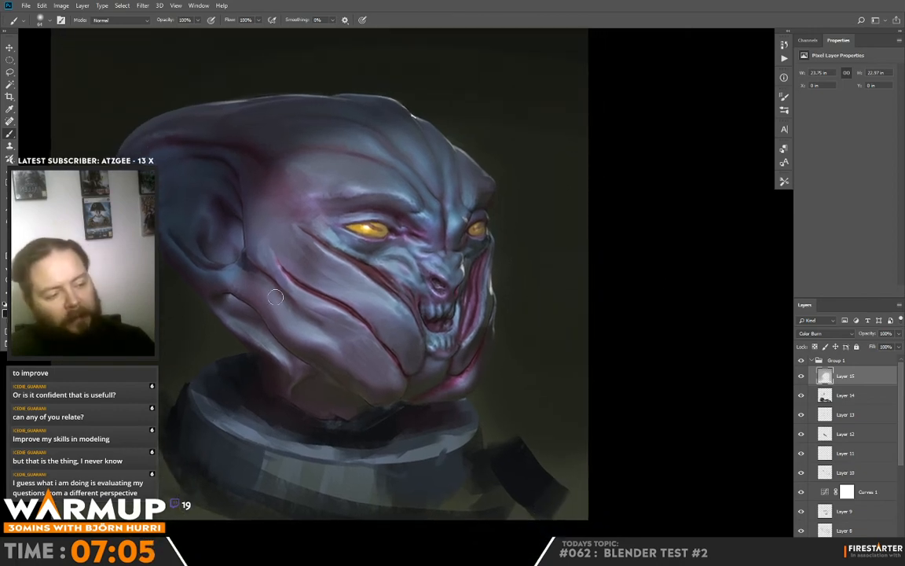
mouse_move(245, 306)
left_mouse_down()
mouse_move(283, 359)
mouse_move(355, 403)
mouse_move(307, 367)
mouse_move(288, 381)
mouse_move(440, 397)
mouse_move(414, 384)
mouse_move(439, 396)
mouse_move(465, 375)
left_mouse_up()
Try a dark stroke in the crease beside the chin with a smaller soft brush, and undo it.
right_click(510, 297)
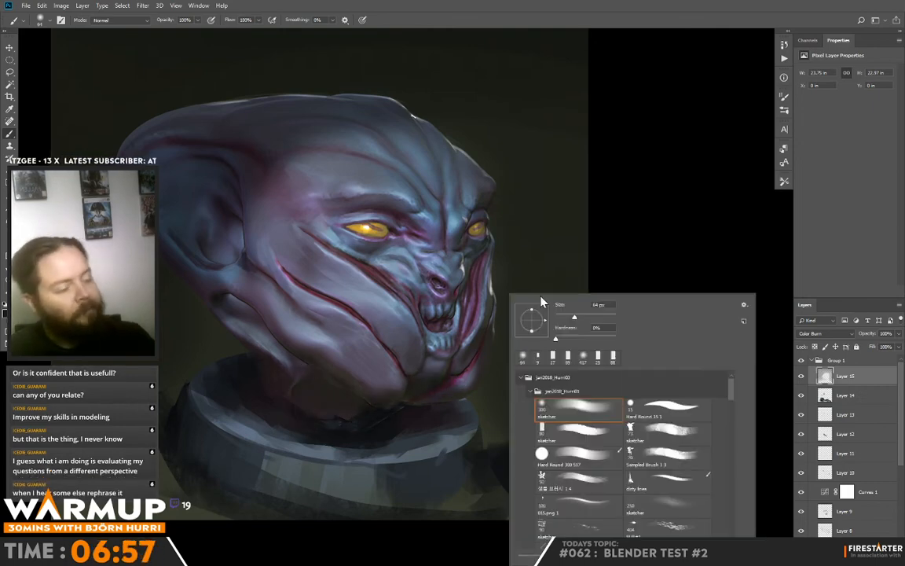
left_click_drag(567, 318, 560, 318)
left_click_drag(448, 379, 452, 369)
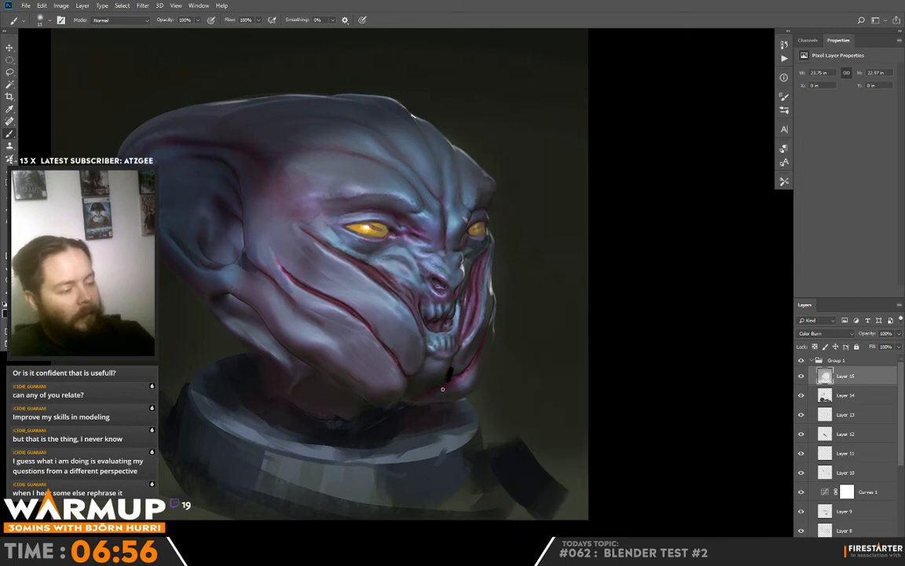
key("ctrl+alt+z")
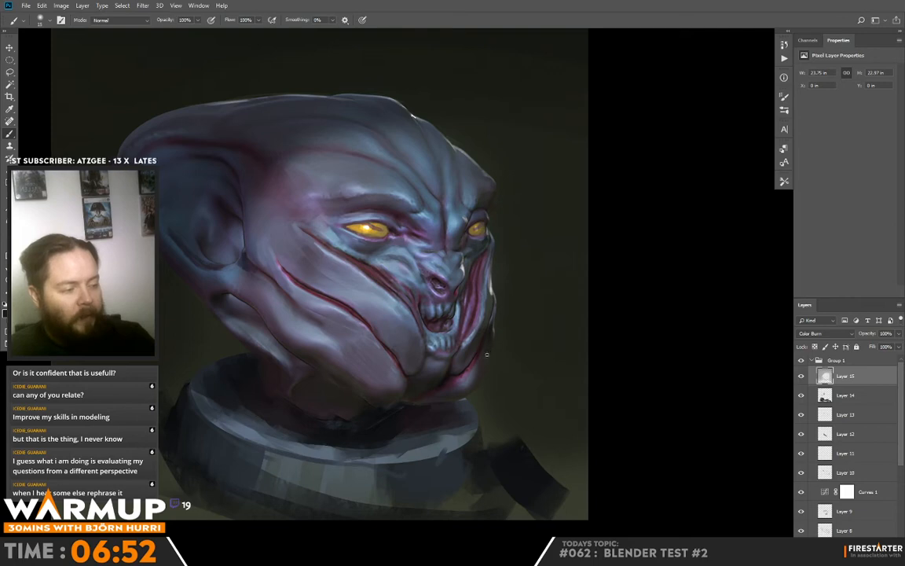
Darken the jaw edge and the long cheek crease beside the mouth, cleaning up the burn strokes with the eraser.
key("e")
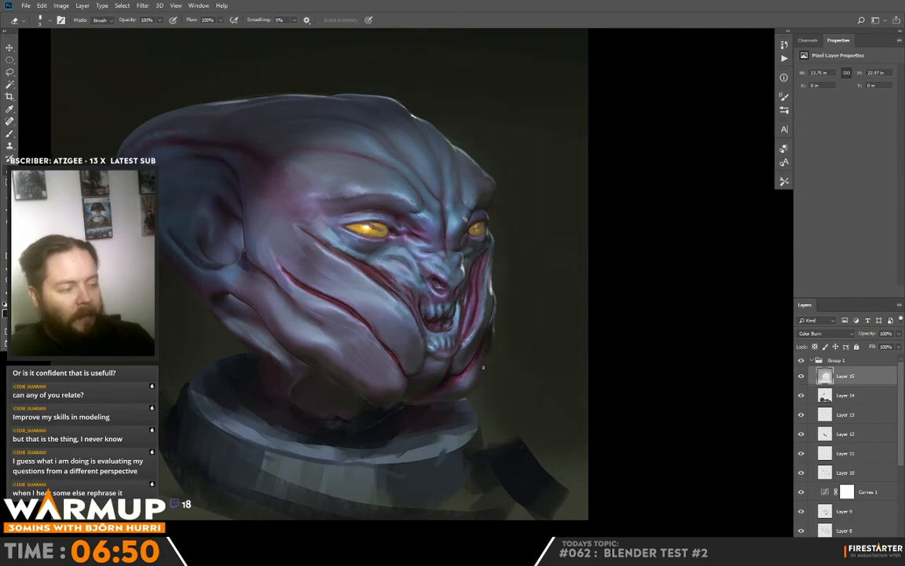
key("b")
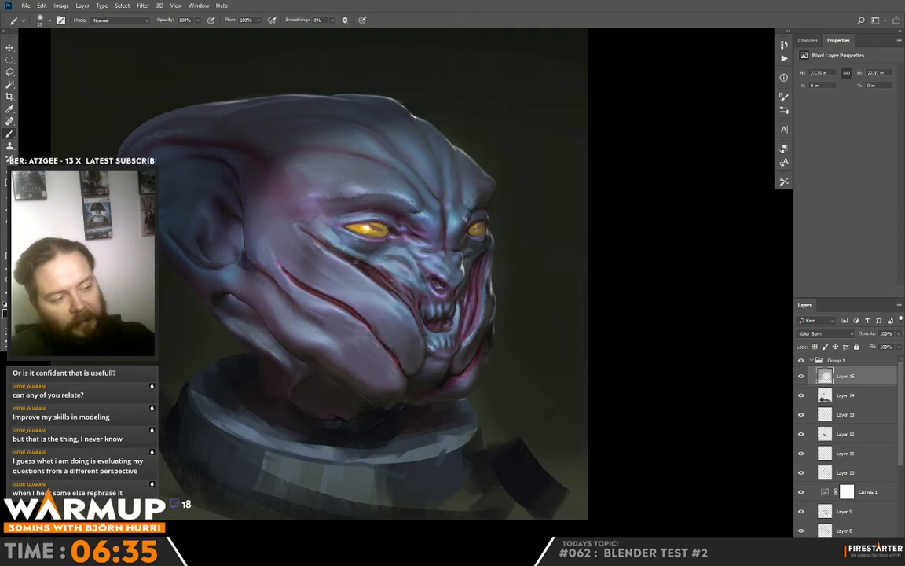
key("e")
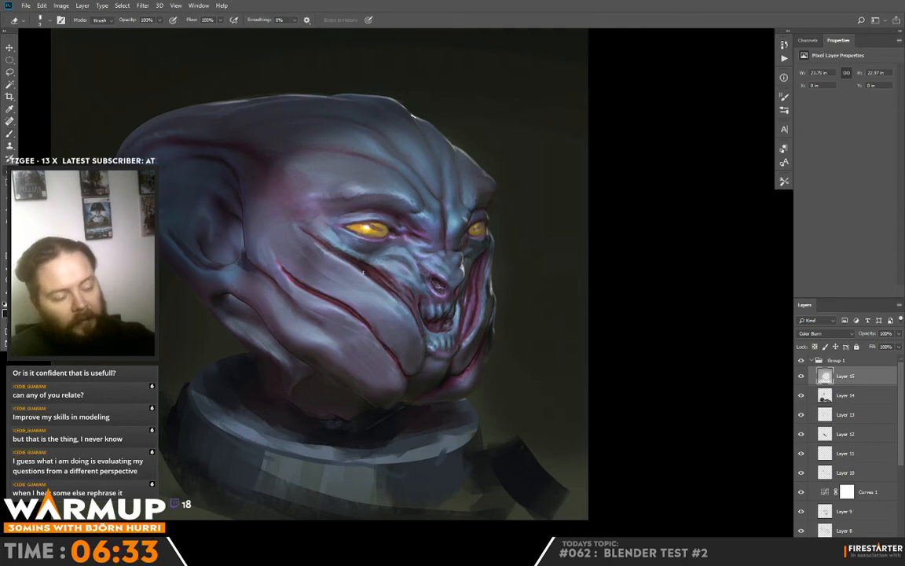
key("b")
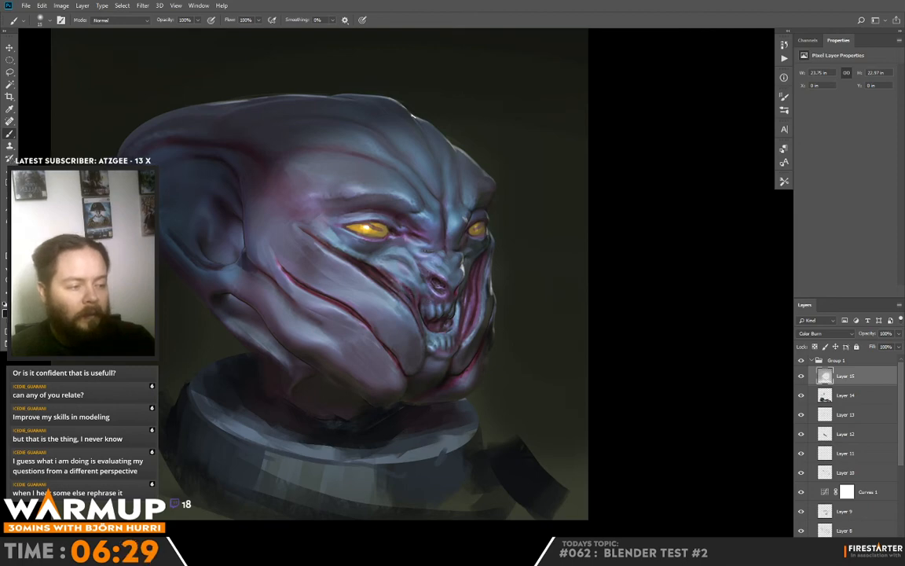
Darken the cheek crease, mouth corner and far eye with a 10 px soft brush on the Color Burn layer, cleaning up with the eraser.
key("e")
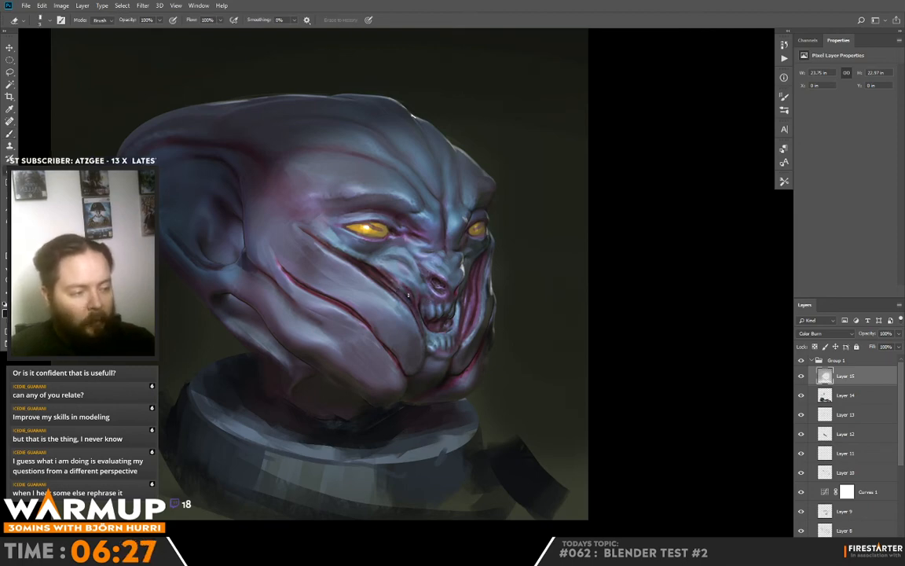
key("b")
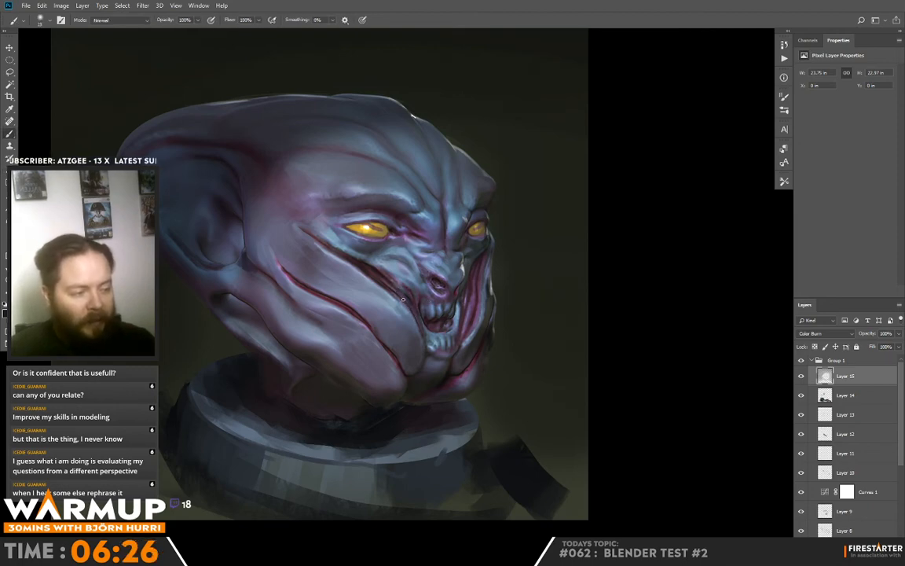
right_click(452, 313)
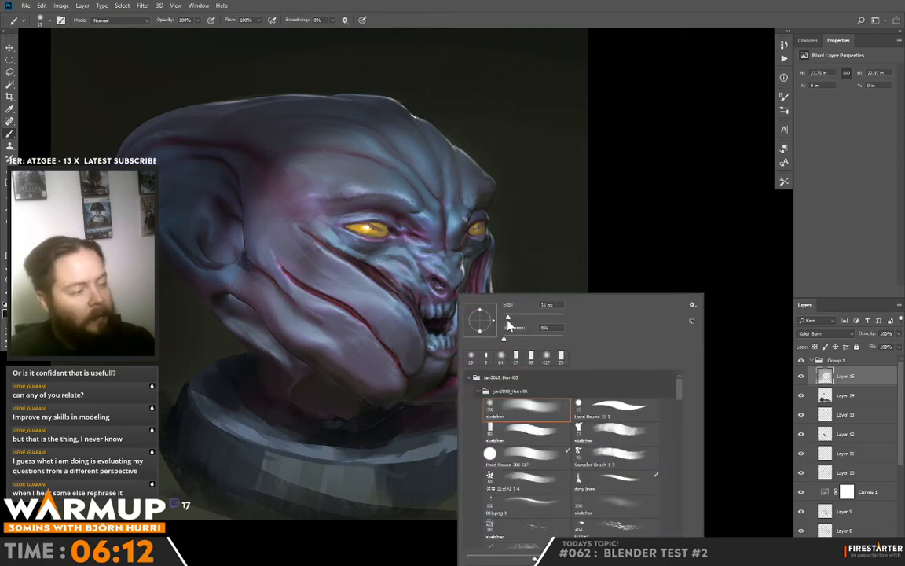
left_click(425, 305)
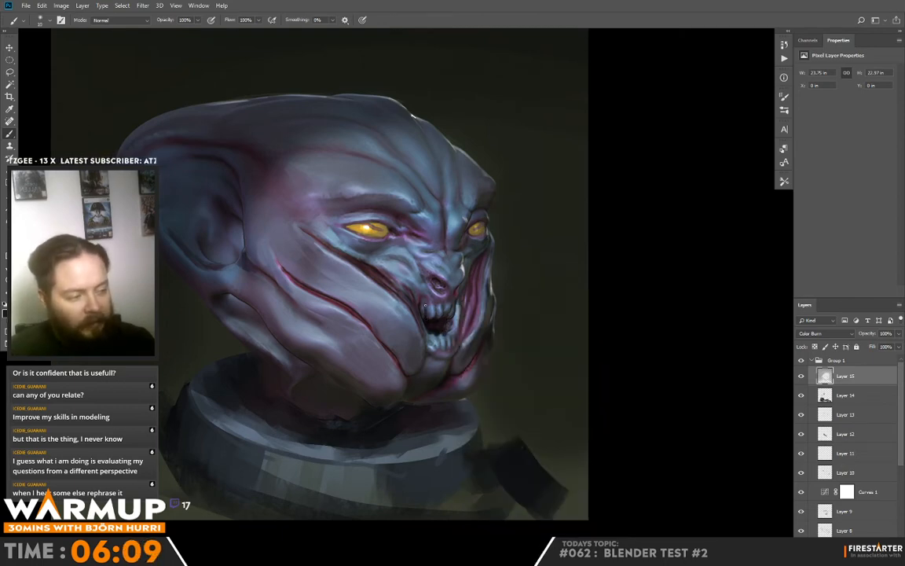
key("e")
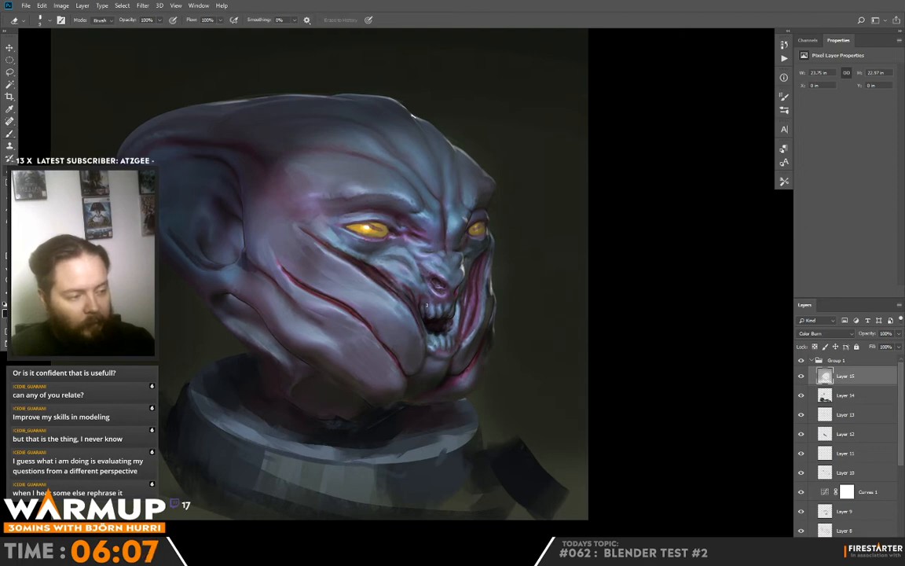
key("b")
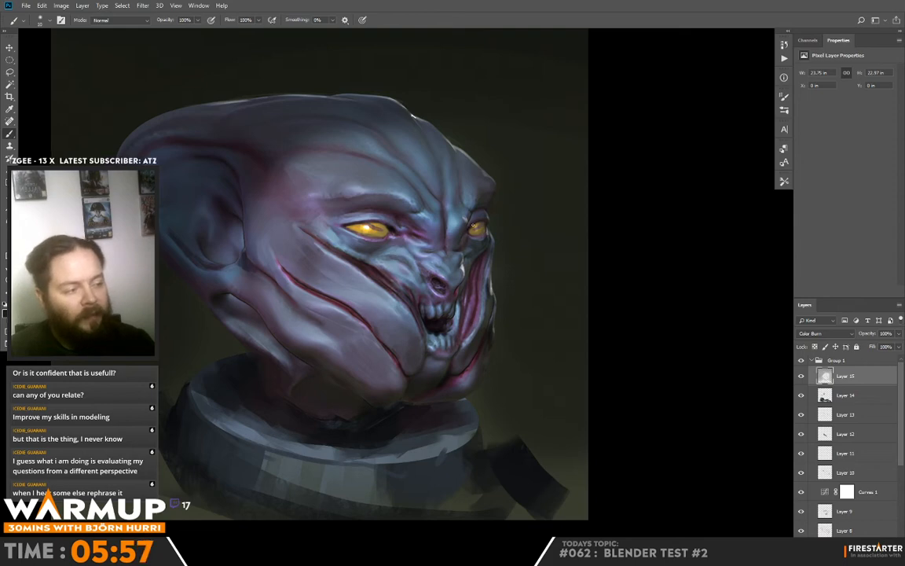
key("e")
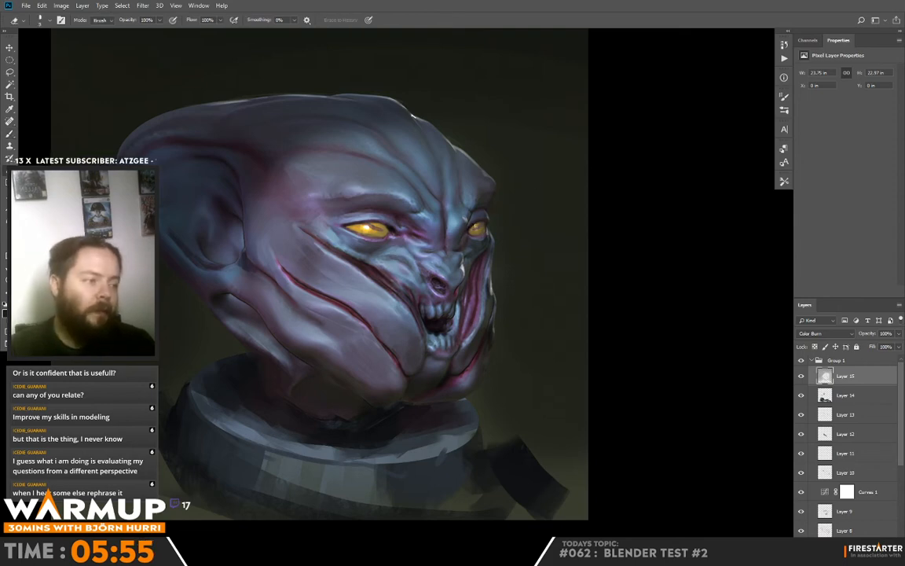
key("b")
Add a new Normal layer on top and paint fine skin details under the near eye with a smaller soft brush and sampled face colours.
mouse_move(541, 272)
left_mouse_down()
mouse_move(610, 276)
mouse_move(599, 257)
left_mouse_up()
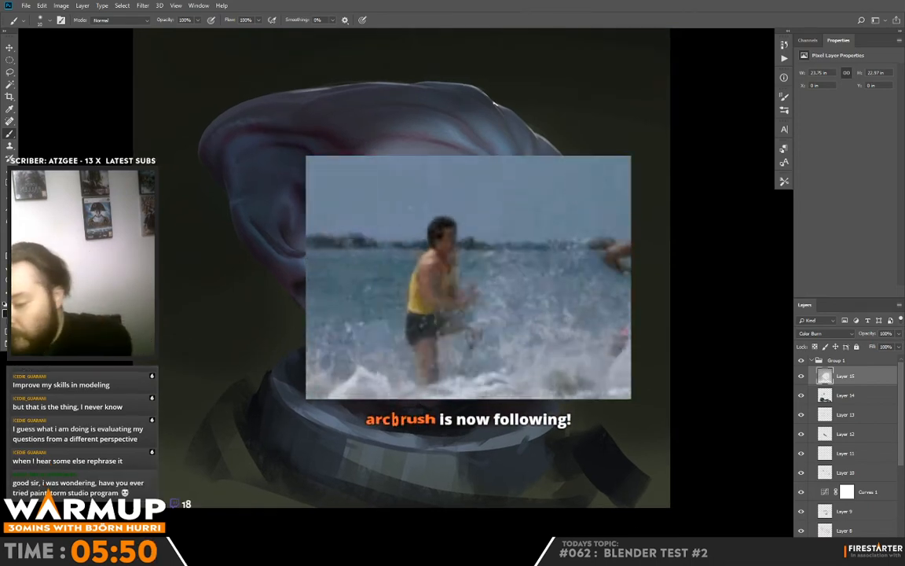
key("ctrl+shift+alt+n")
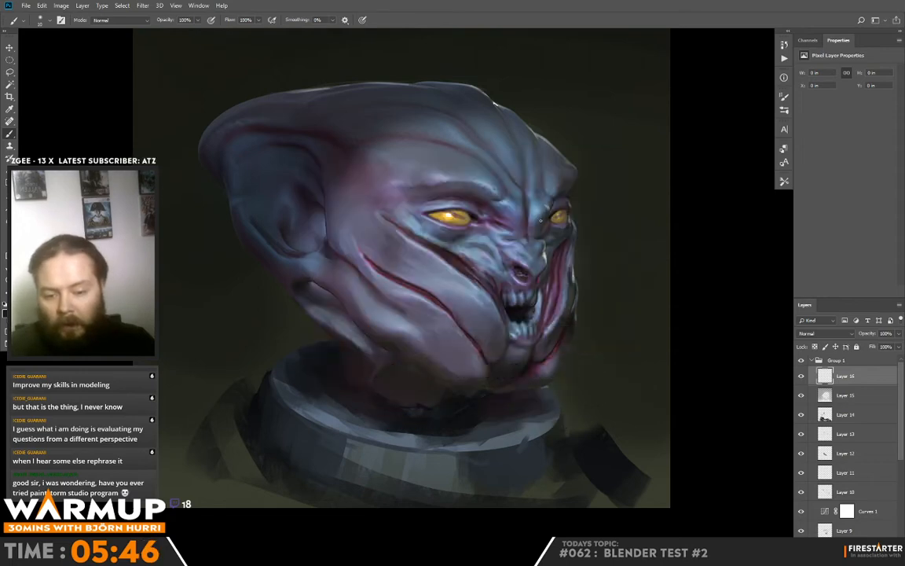
left_click_drag(505, 267, 507, 282)
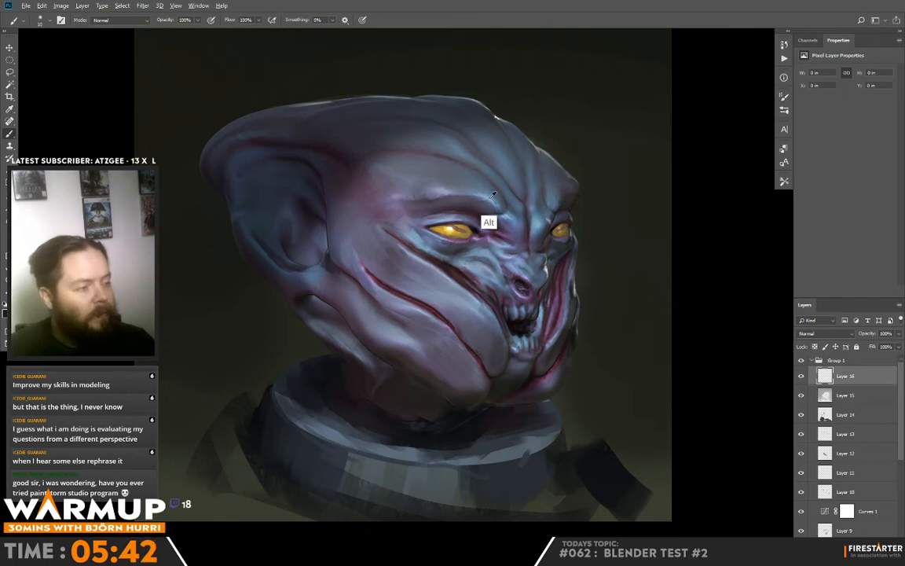
left_click_drag(521, 250, 534, 227)
right_click(511, 230)
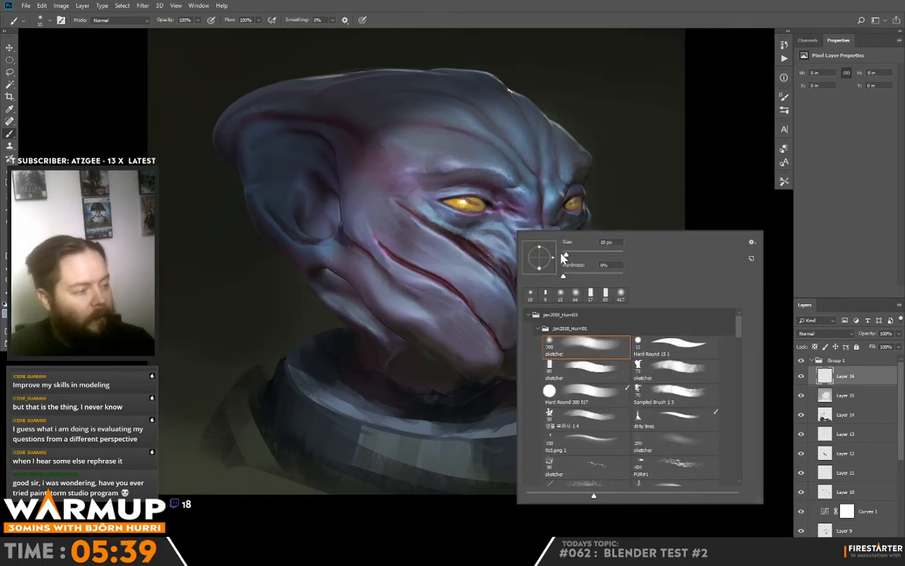
left_click(472, 227)
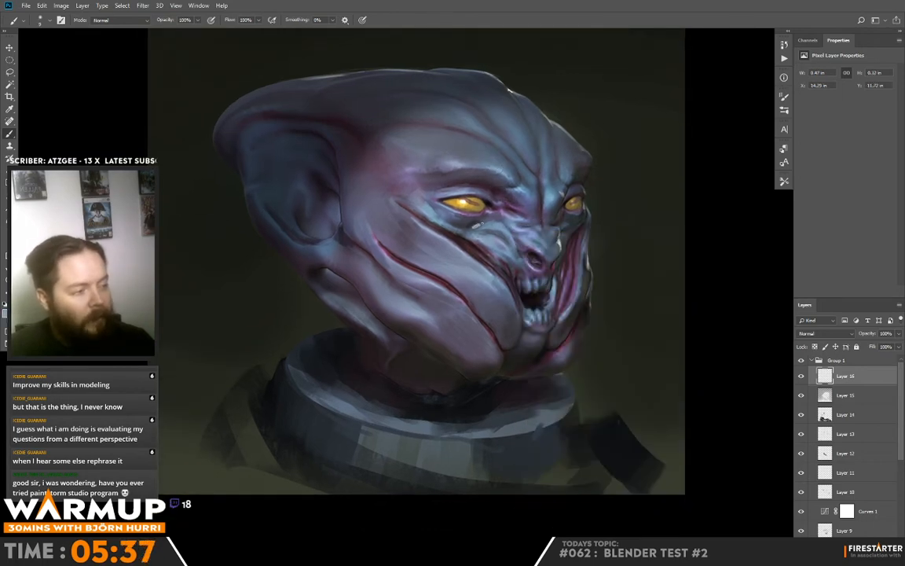
left_click(491, 219, "alt")
left_click_drag(486, 230, 480, 224)
left_click(496, 171, "alt")
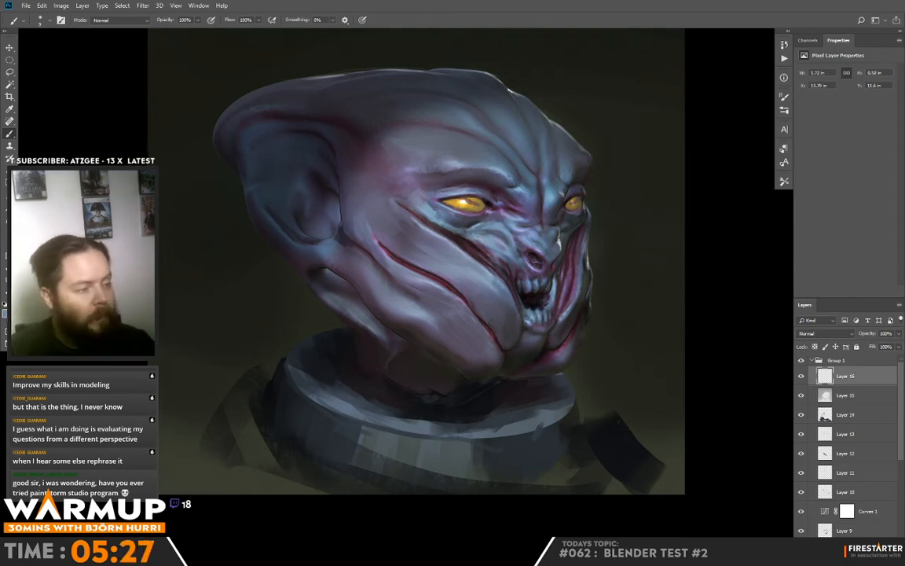
left_click_drag(443, 220, 441, 216)
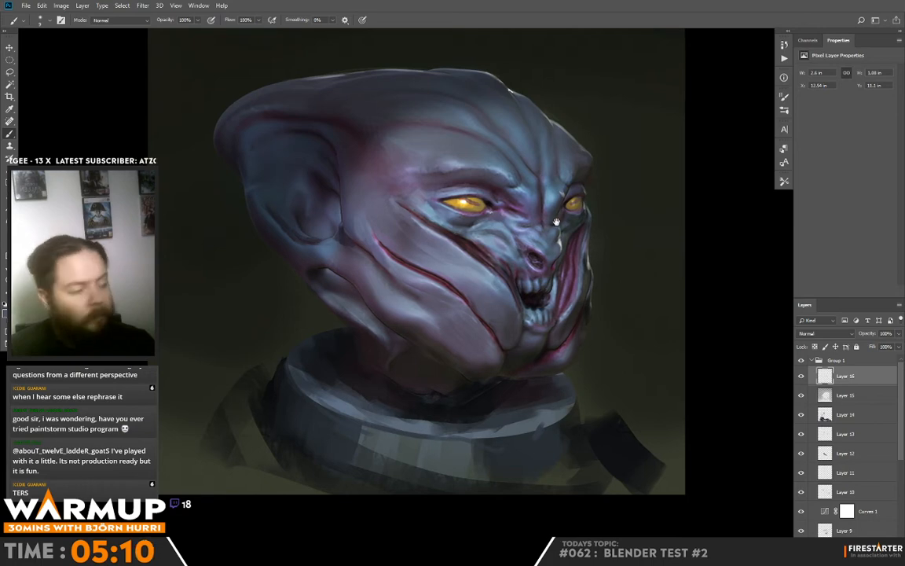
Refine the near brow, its inner end and the upper eyelid with fine strokes in colours sampled from the surrounding skin.
left_click_drag(558, 187, 536, 207)
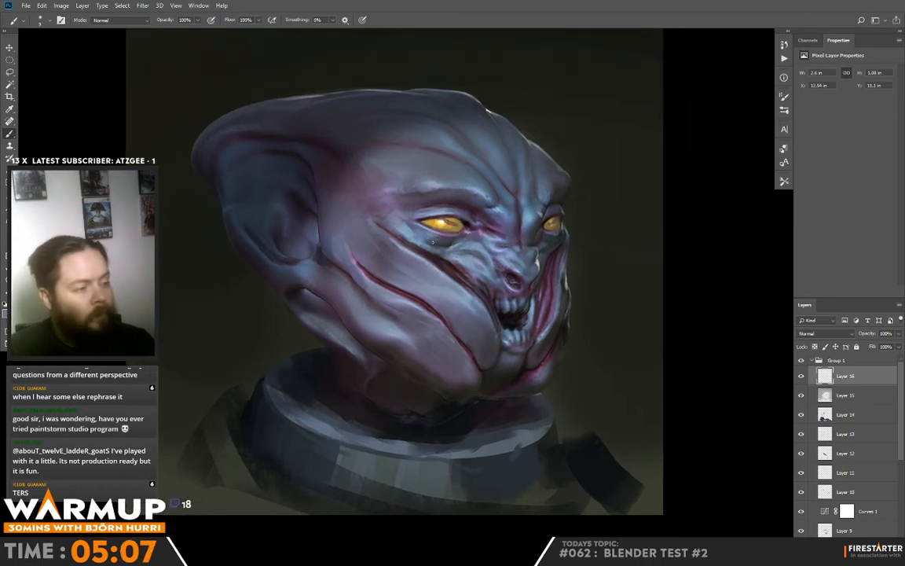
left_click(431, 186, "alt")
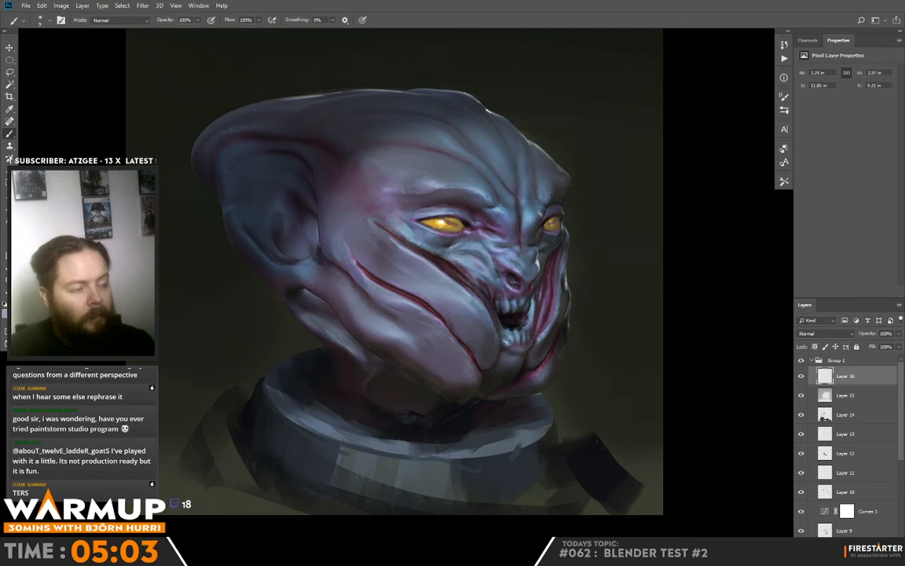
left_click_drag(480, 178, 463, 198)
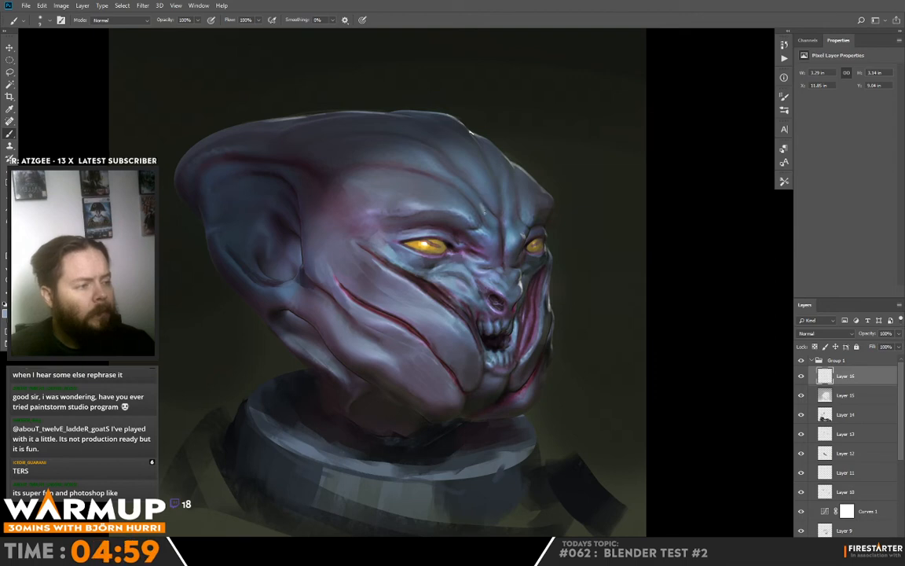
left_click(487, 213, "alt")
left_click_drag(480, 202, 487, 213)
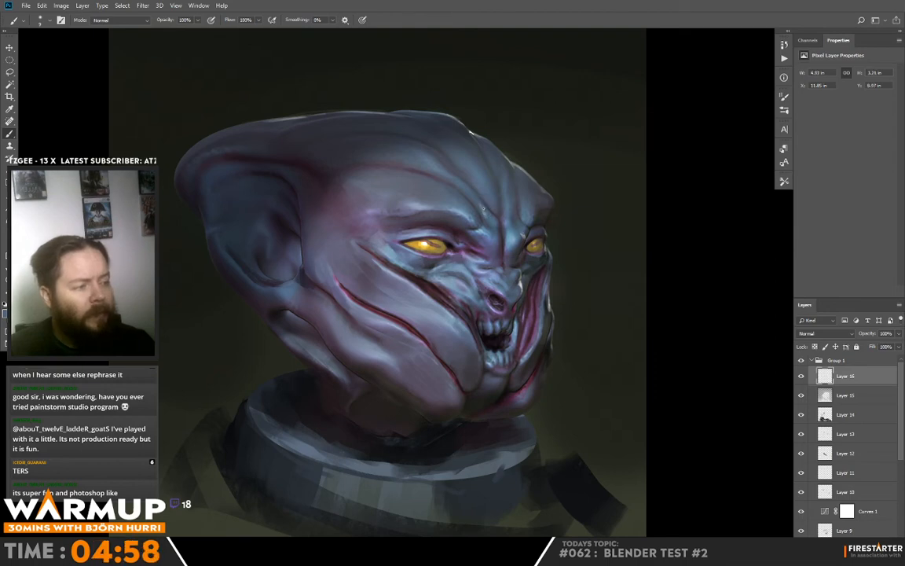
left_click(484, 216, "alt")
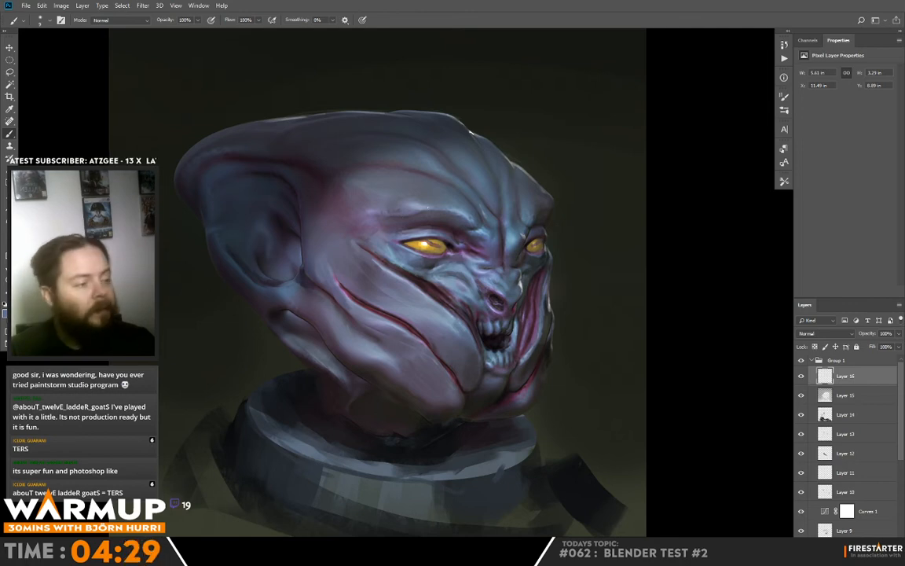
left_click(399, 228, "alt")
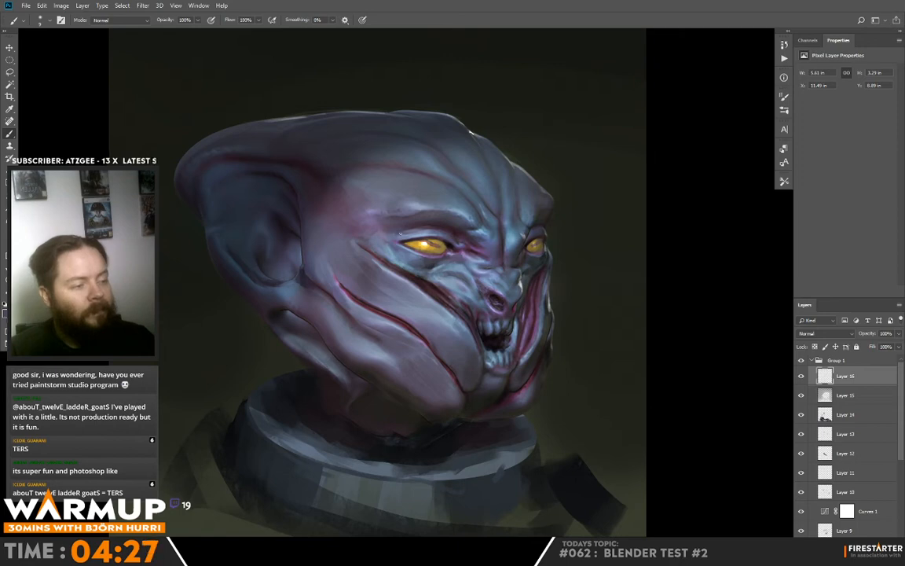
left_click(432, 227, "alt")
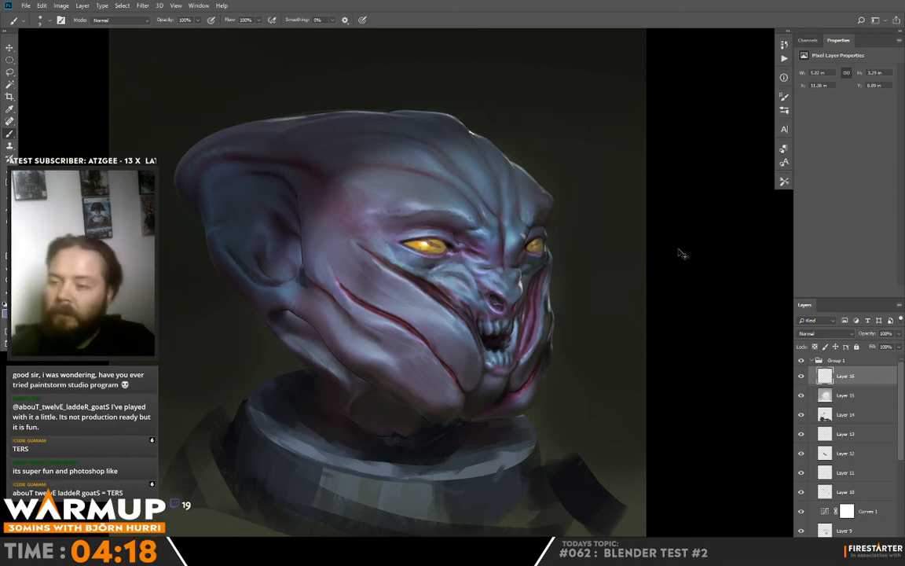
Flip the painting horizontally and block in the shoulder on the face side of the collar with a large rectangular brush and sampled dark tones.
key("ctrl+shift+h")
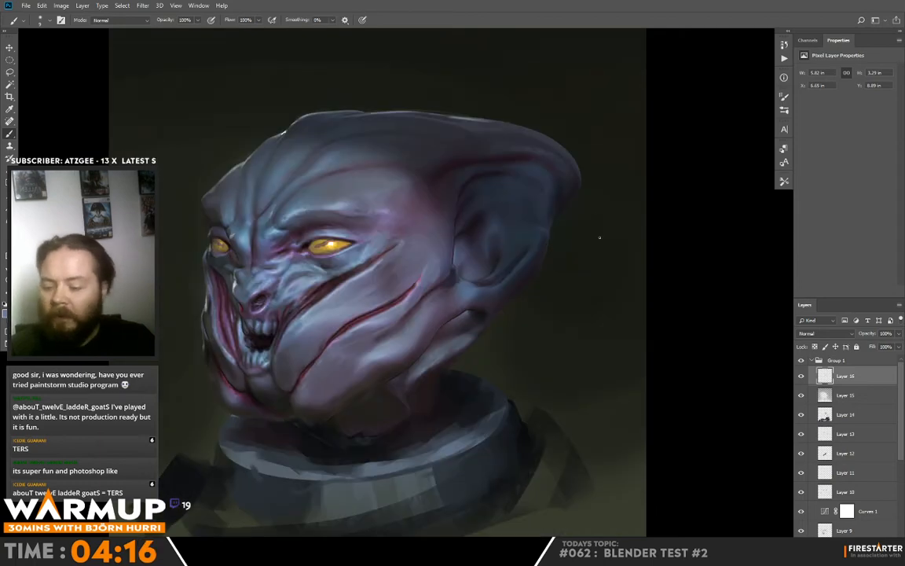
left_click_drag(426, 298, 476, 194)
right_click(377, 315)
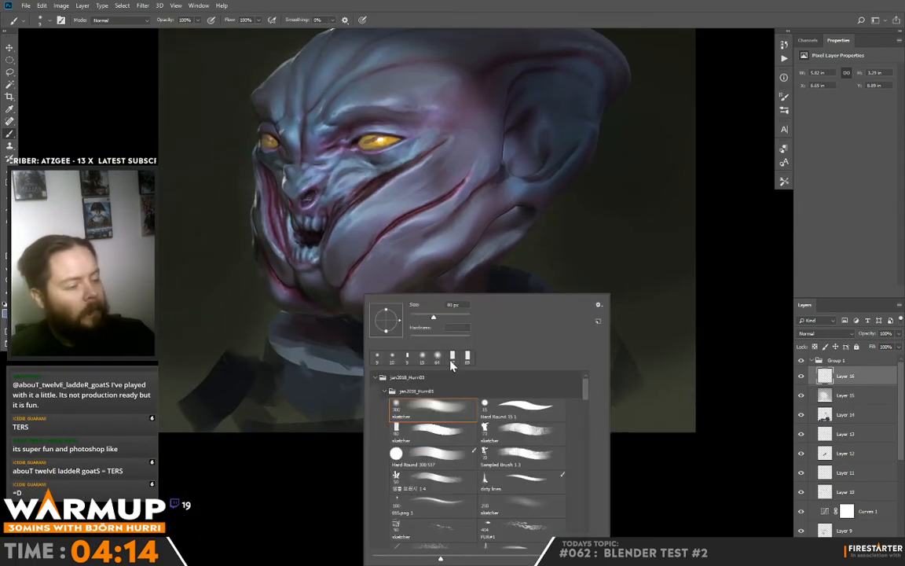
left_click(254, 391, "alt")
mouse_move(228, 356)
left_mouse_down()
mouse_move(268, 327)
mouse_move(269, 367)
mouse_move(276, 352)
mouse_move(283, 358)
mouse_move(244, 392)
left_mouse_up()
left_click(284, 359, "alt")
left_click(236, 394, "alt")
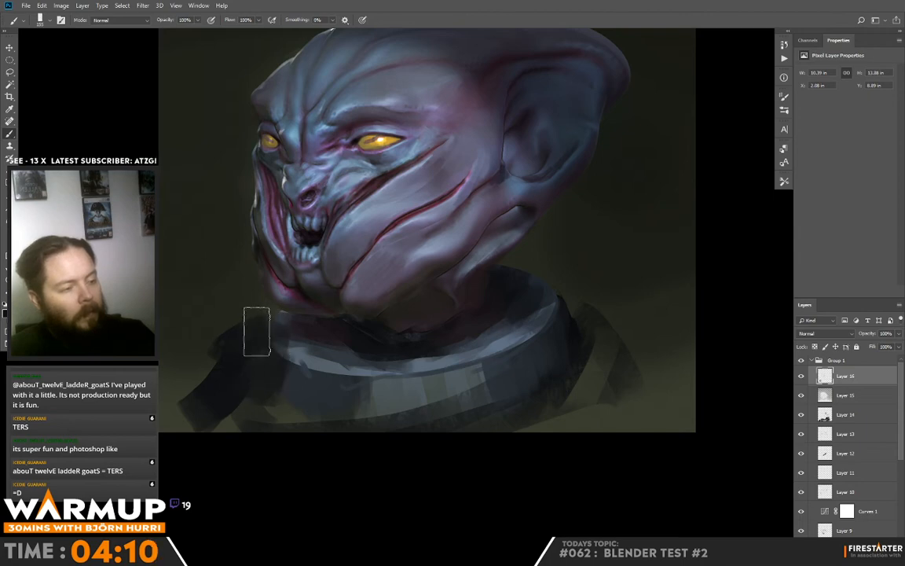
left_click_drag(257, 333, 212, 381)
left_click(224, 353, "alt")
left_click_drag(234, 350, 195, 396)
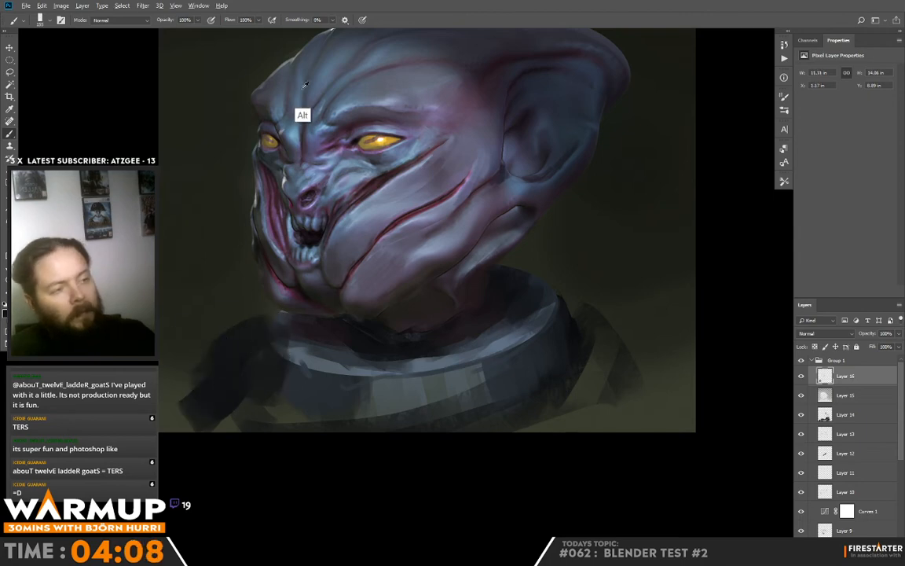
left_click(285, 306, "alt")
left_click_drag(267, 314, 202, 377)
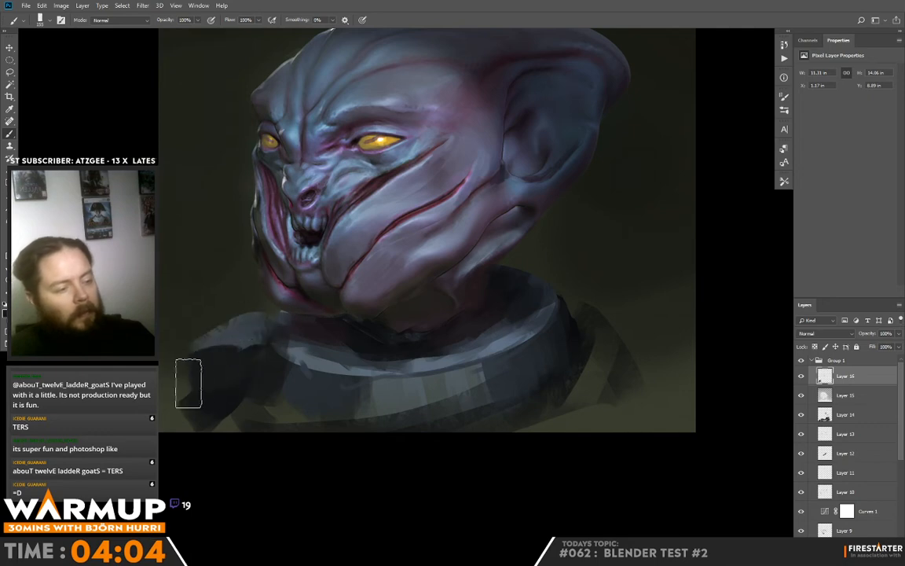
Block in the broad shoulder below the ear and the chest under the collar with a dark colour sampled from the clothing.
left_click(579, 364, "alt")
left_click_drag(573, 379, 690, 408)
mouse_move(541, 318)
left_mouse_down()
mouse_move(709, 414)
mouse_move(573, 390)
mouse_move(415, 458)
mouse_move(257, 385)
mouse_move(329, 447)
mouse_move(233, 462)
left_mouse_up()
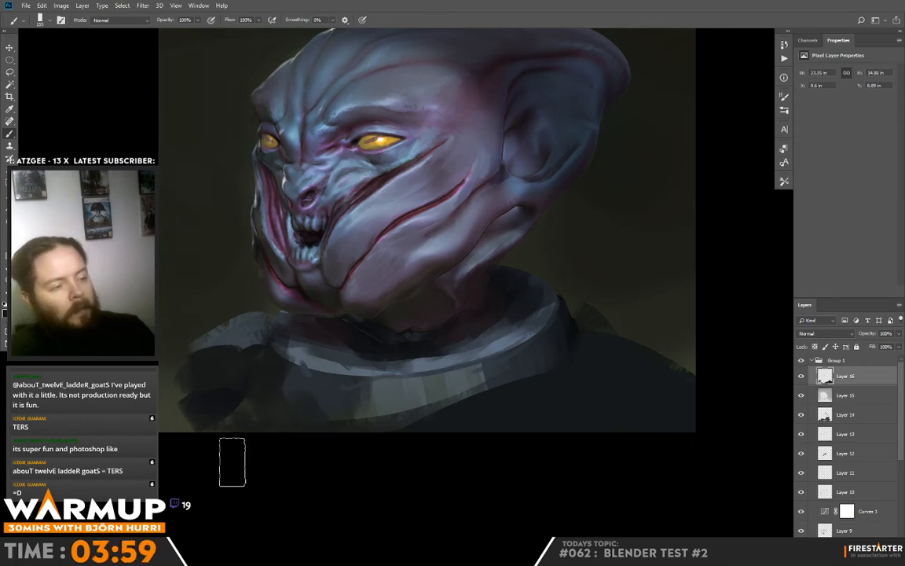
Paint lighter and darker diagonal garment planes across the chest and shape the sloping shoulder contour with sampled colours.
left_click(473, 385, "alt")
mouse_move(427, 437)
left_mouse_down()
mouse_move(539, 397)
mouse_move(607, 375)
left_mouse_up()
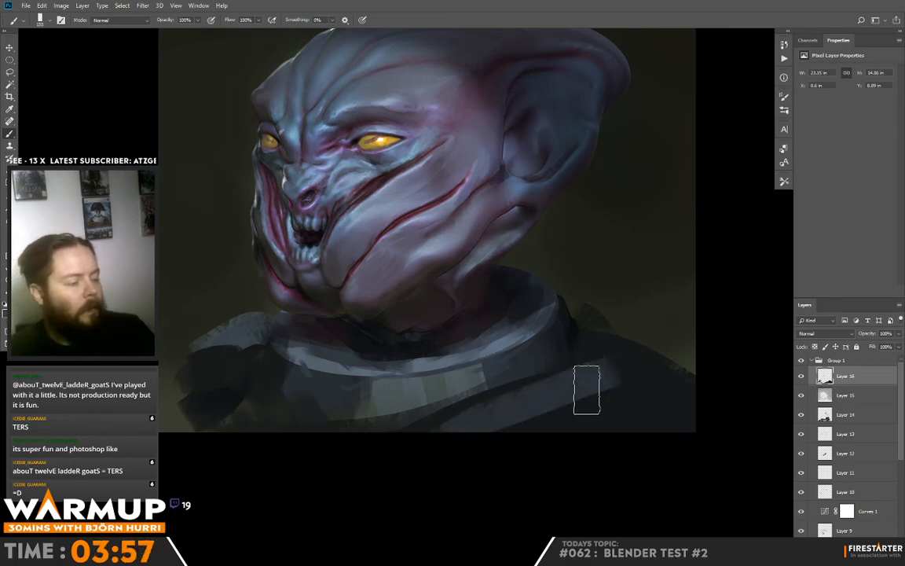
mouse_move(567, 412)
left_mouse_down()
mouse_move(519, 458)
mouse_move(594, 356)
mouse_move(610, 393)
left_mouse_up()
left_click(609, 395, "alt")
left_click(558, 322, "alt")
left_click_drag(573, 320, 638, 367)
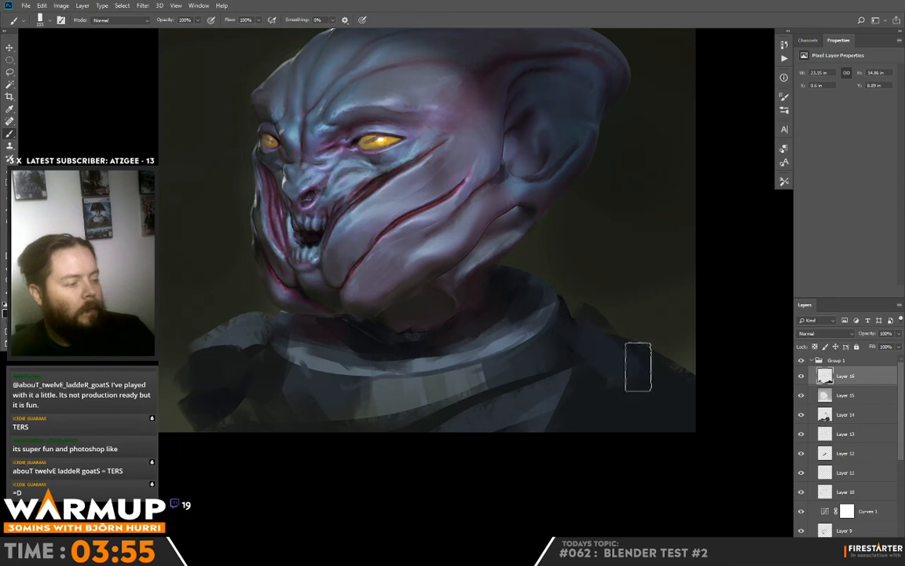
left_click_drag(693, 375, 636, 455)
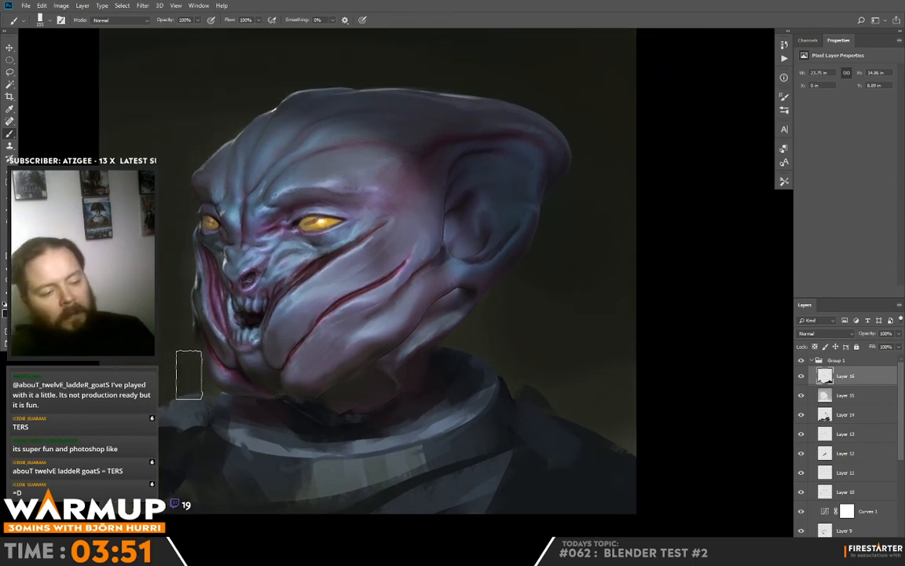
Add another new layer at the top of the group and set its blend mode to Color Burn.
left_click_drag(575, 268, 543, 317)
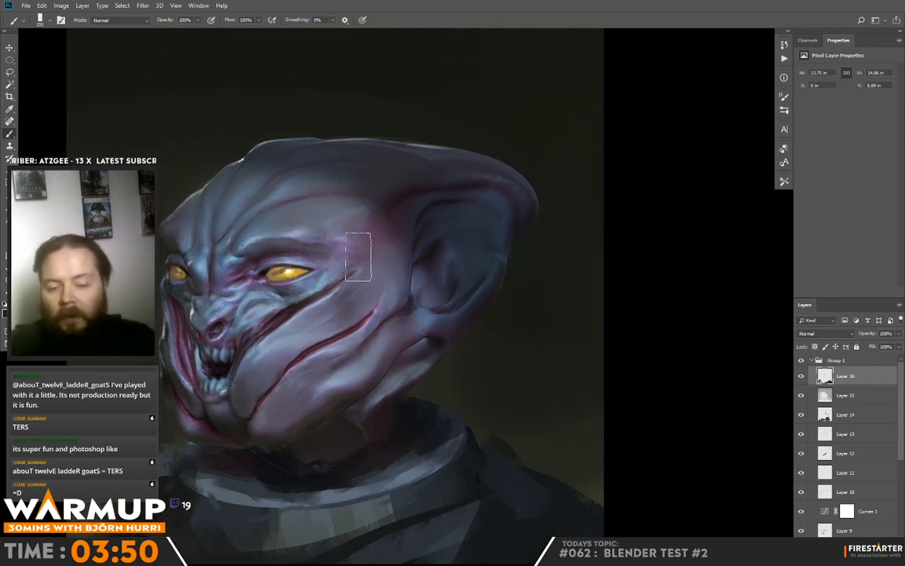
left_click_drag(323, 233, 425, 272)
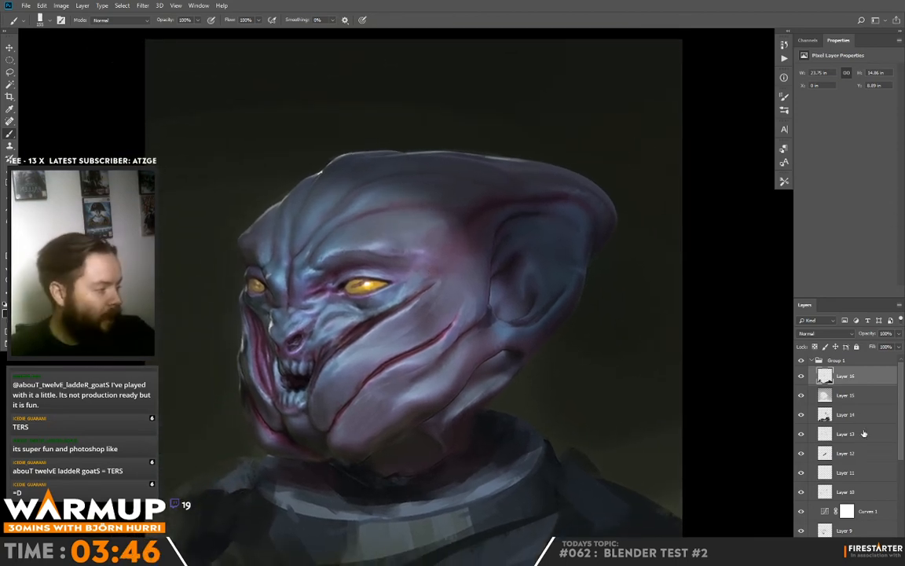
key("ctrl+shift+alt+n")
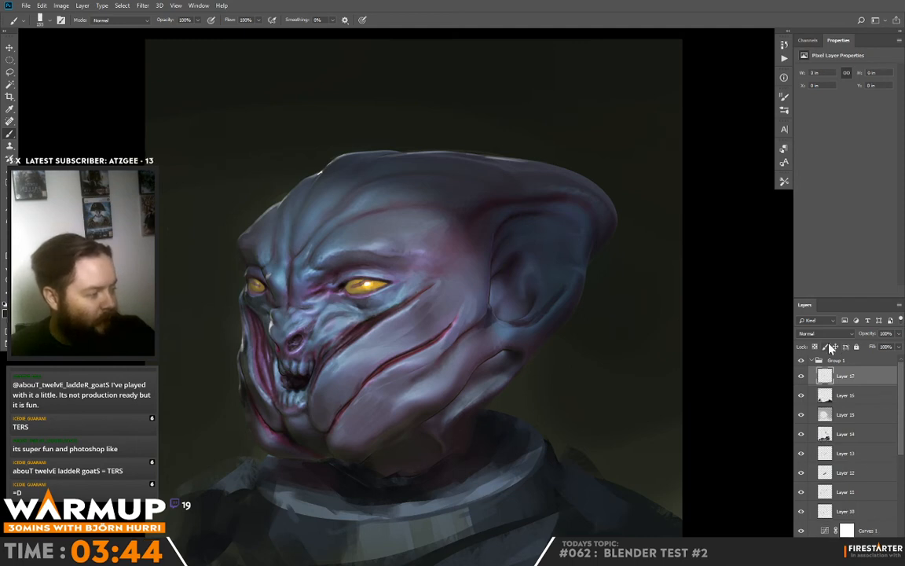
left_click(825, 333)
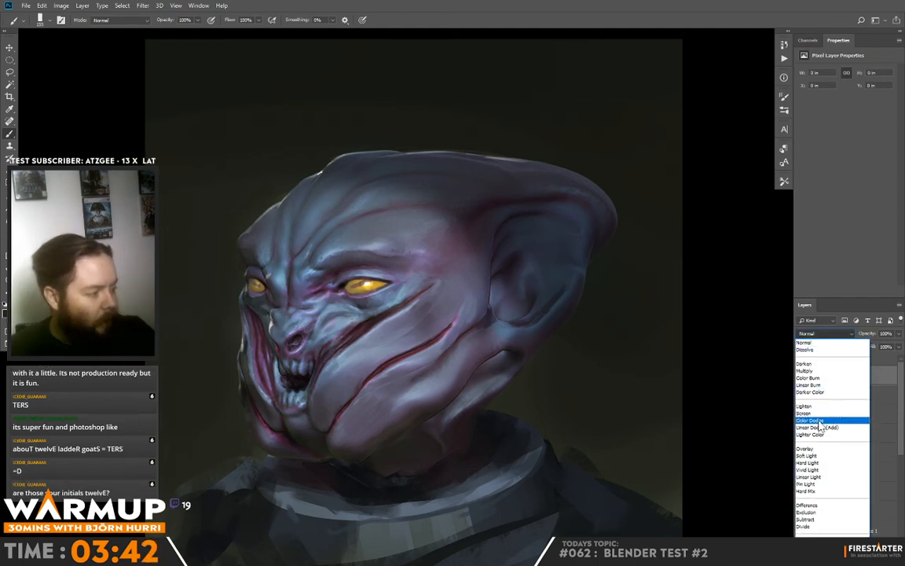
left_click(817, 378)
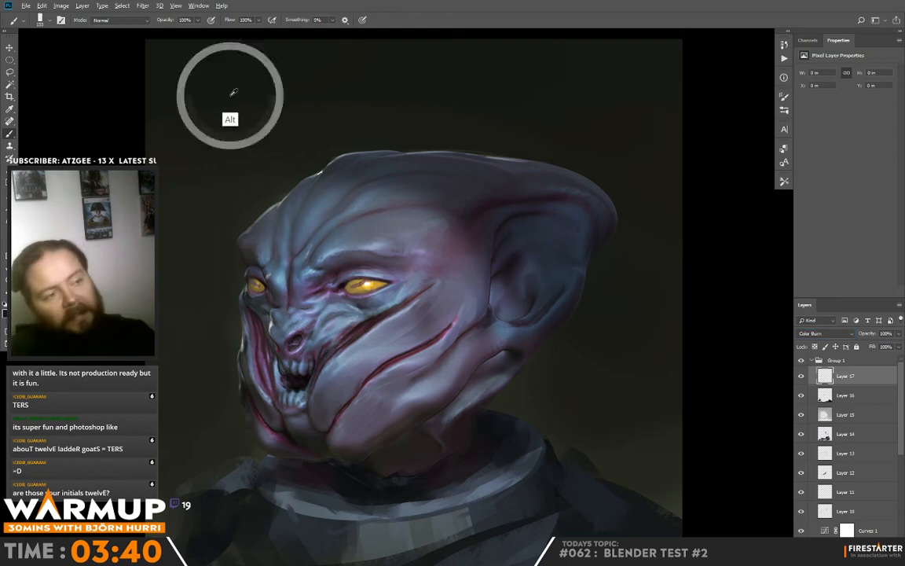
Darken the background in front of the forehead with broad strokes on the Color Burn layer and erase spill along the head's edge.
mouse_move(122, 133)
left_mouse_down()
mouse_move(130, 163)
mouse_move(224, 184)
mouse_move(293, 154)
mouse_move(258, 195)
mouse_move(304, 152)
left_mouse_up()
key("e")
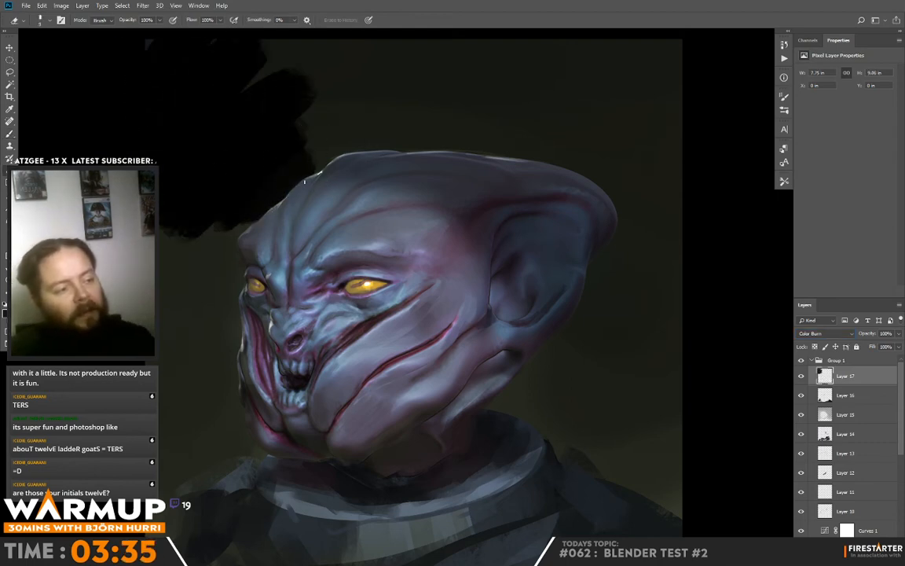
key("b")
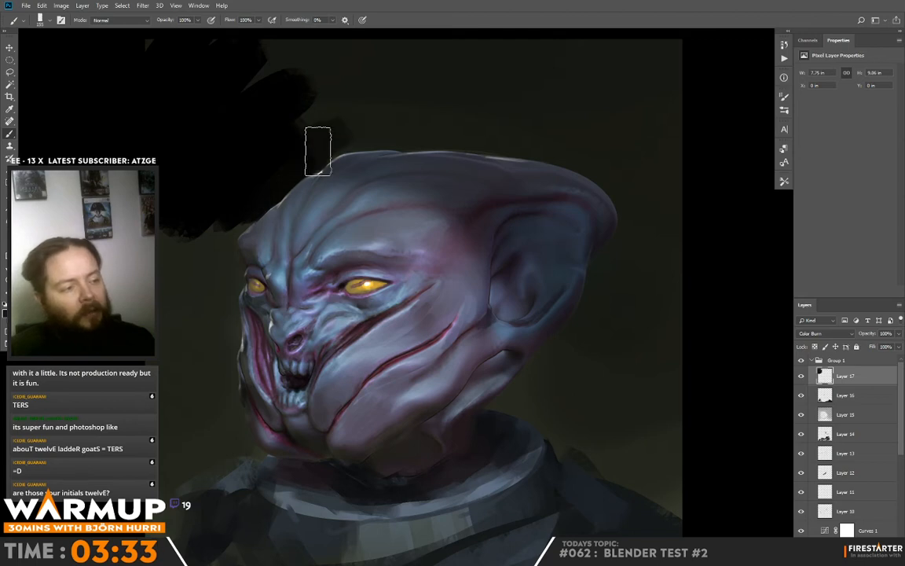
Paint a dark band in the background along the top of the skull and trim its overlap with a larger rectangular eraser.
mouse_move(390, 125)
left_mouse_down()
mouse_move(457, 128)
mouse_move(406, 135)
mouse_move(608, 157)
mouse_move(636, 206)
left_mouse_up()
key("e")
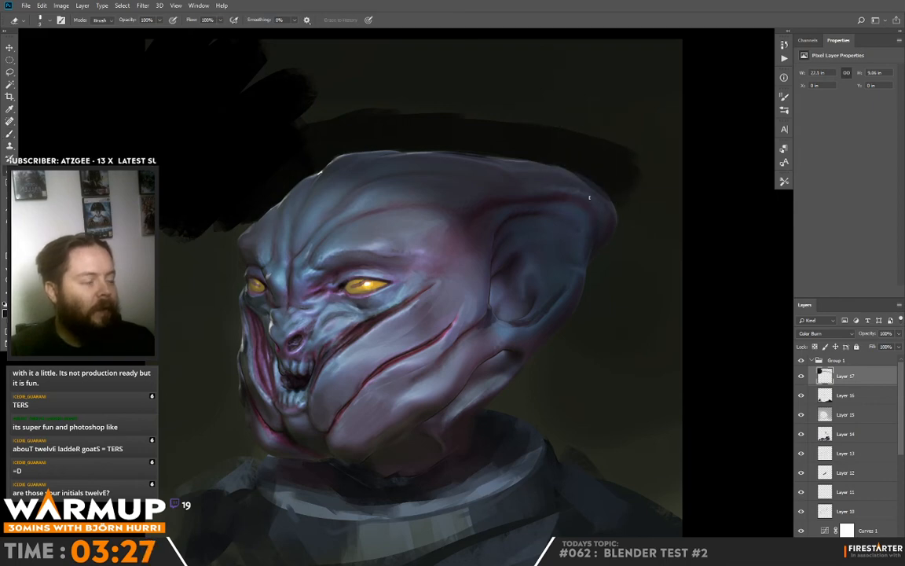
right_click(589, 197)
left_click(655, 221)
left_click(514, 174)
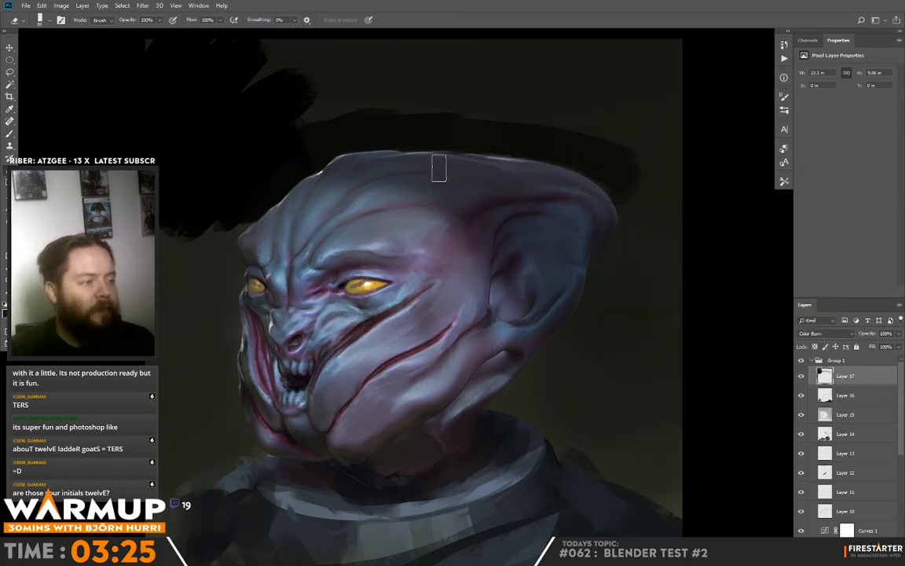
left_click_drag(426, 159, 406, 158)
Darken the remaining background above the skull, behind the ear and beside the brow, erasing the overlap along the brow edge.
key("b")
mouse_move(410, 102)
left_mouse_down()
mouse_move(388, 81)
mouse_move(216, 62)
mouse_move(498, 56)
mouse_move(517, 71)
mouse_move(629, 105)
mouse_move(562, 77)
mouse_move(646, 90)
mouse_move(581, 102)
mouse_move(572, 135)
mouse_move(624, 180)
mouse_move(631, 231)
mouse_move(600, 277)
mouse_move(572, 350)
mouse_move(549, 357)
mouse_move(489, 424)
mouse_move(525, 425)
mouse_move(580, 382)
mouse_move(658, 215)
mouse_move(668, 163)
mouse_move(619, 311)
mouse_move(620, 358)
mouse_move(673, 371)
mouse_move(616, 307)
mouse_move(610, 277)
left_mouse_up()
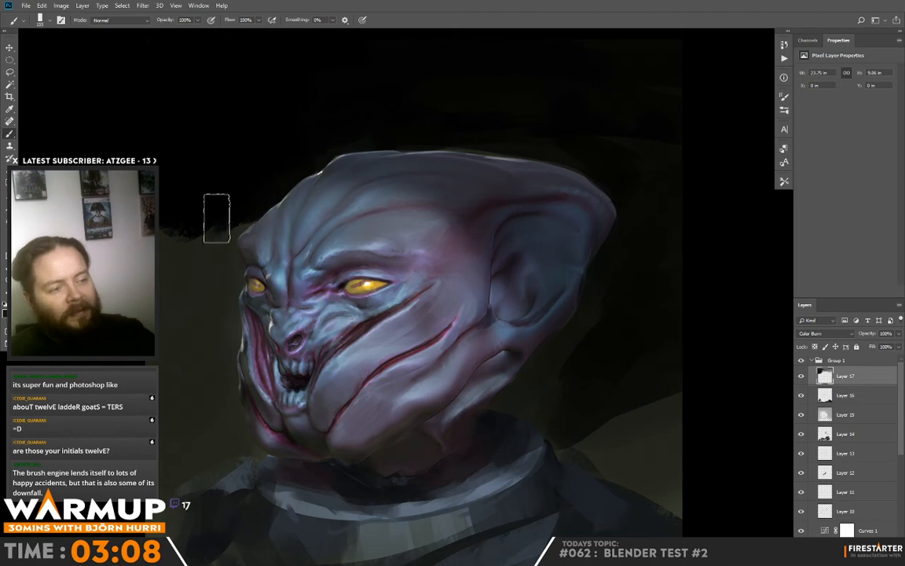
left_click_drag(232, 224, 231, 275)
key("e")
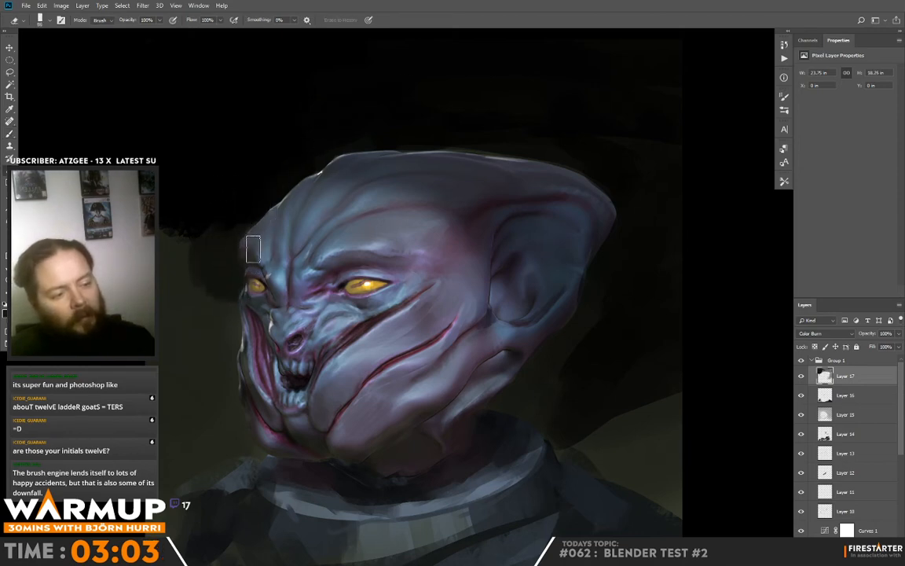
left_click_drag(250, 242, 256, 211)
key("b")
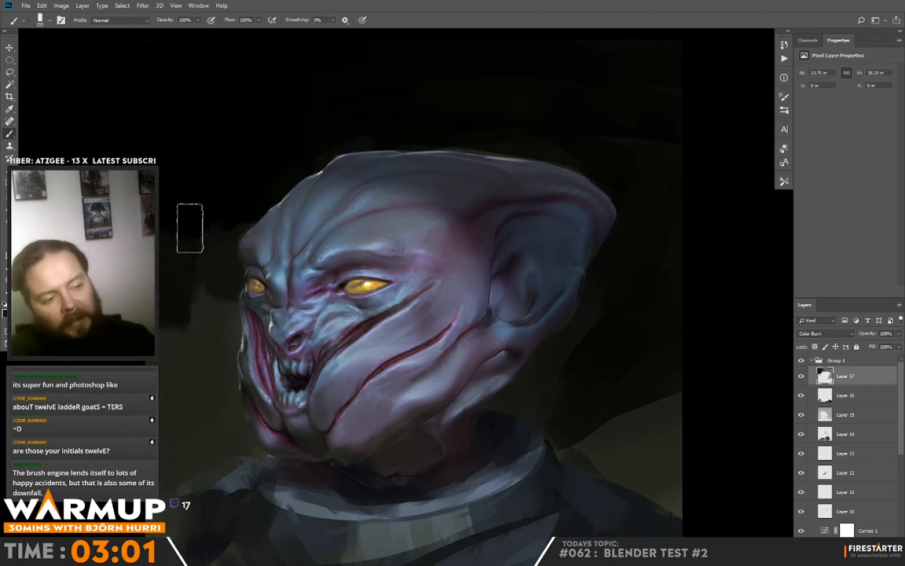
Darken the background in front of the face, working close to the profile with a 47 px brush and erasing overlap.
mouse_move(210, 335)
left_mouse_down()
mouse_move(216, 318)
mouse_move(224, 323)
mouse_move(212, 353)
mouse_move(223, 333)
mouse_move(226, 413)
mouse_move(173, 396)
left_mouse_up()
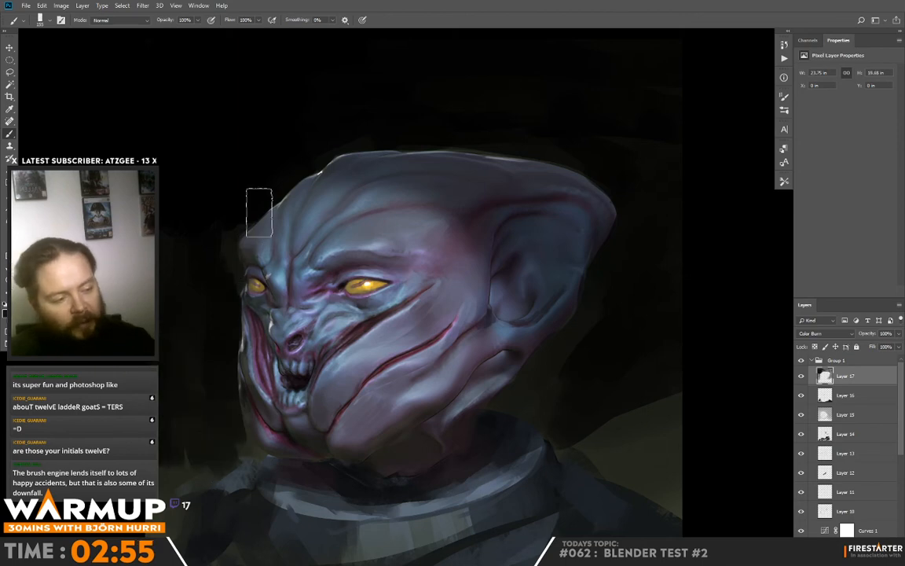
right_click(289, 240)
left_click(221, 253)
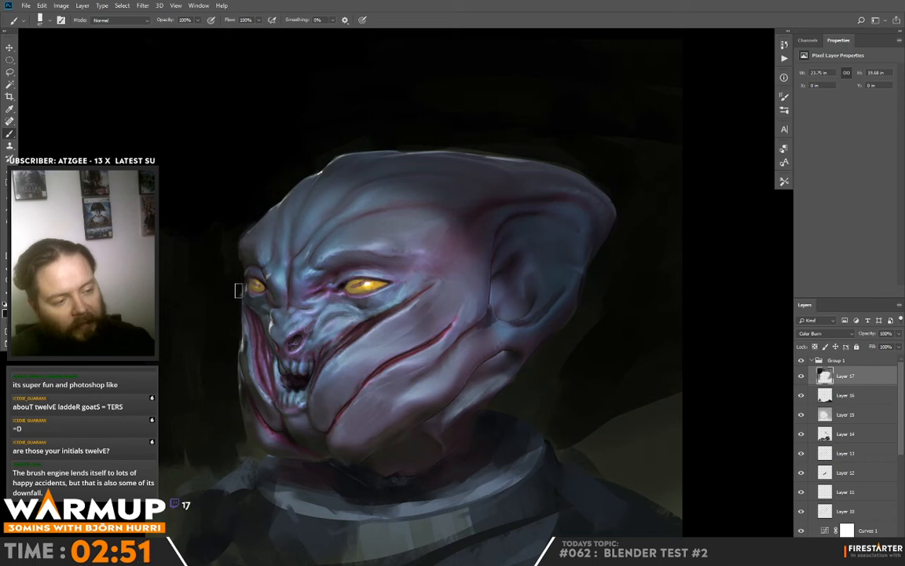
key("e")
left_click_drag(255, 199, 249, 322)
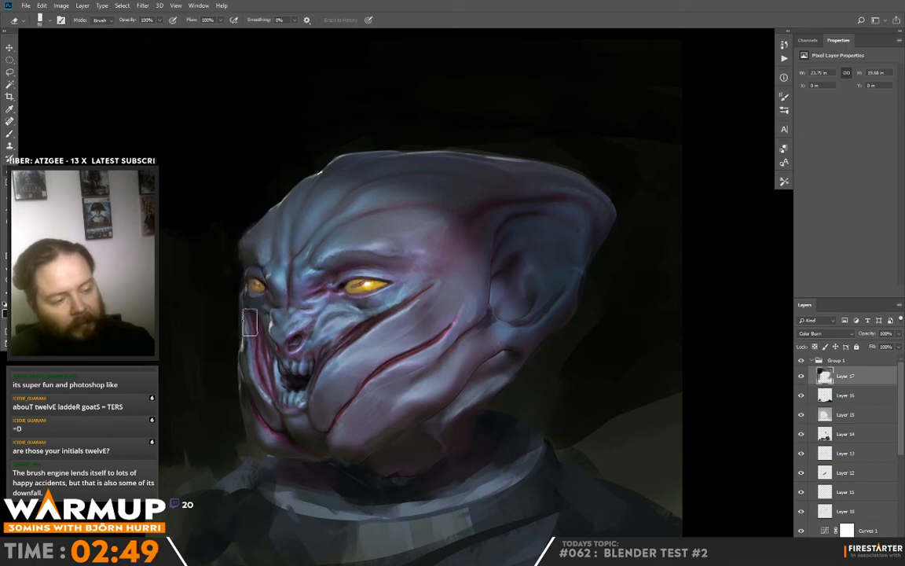
key("b")
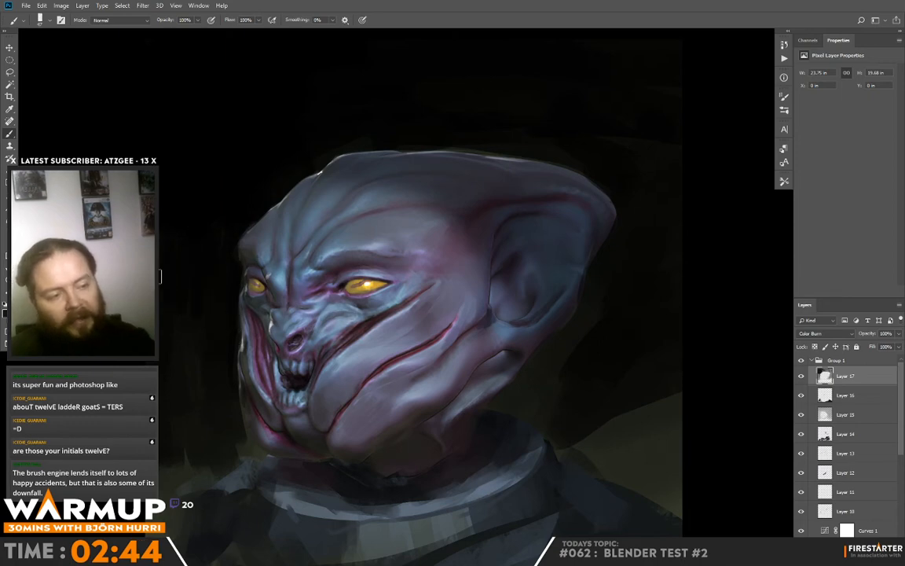
Enlarge the rectangular brush to 196 px and darken the lower background beside the jaw and the face-side shoulder.
right_click(273, 245)
left_click(363, 270)
left_click_drag(179, 389, 225, 439)
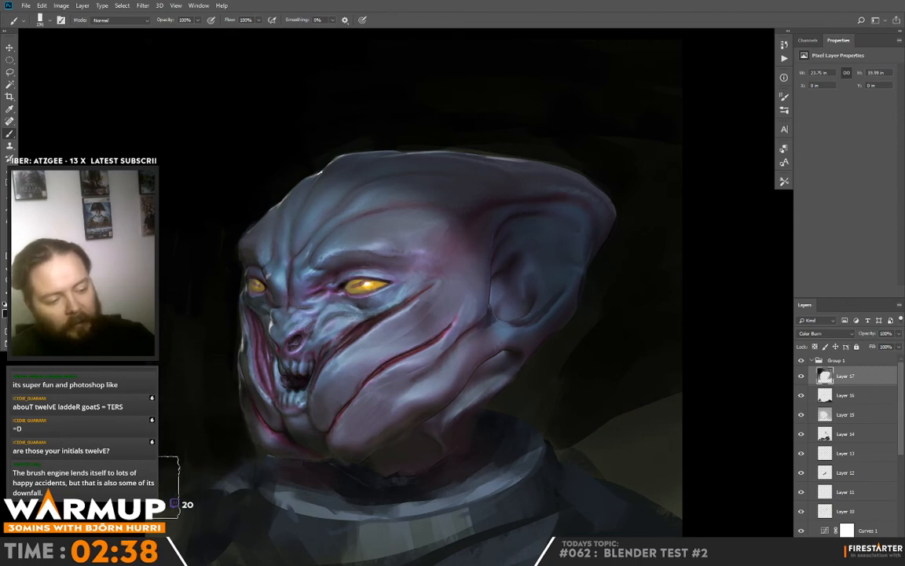
left_click_drag(148, 488, 132, 547)
Darken the background behind the ear and neck down to the far shoulder with the large rectangular brush.
left_click_drag(552, 290, 522, 264)
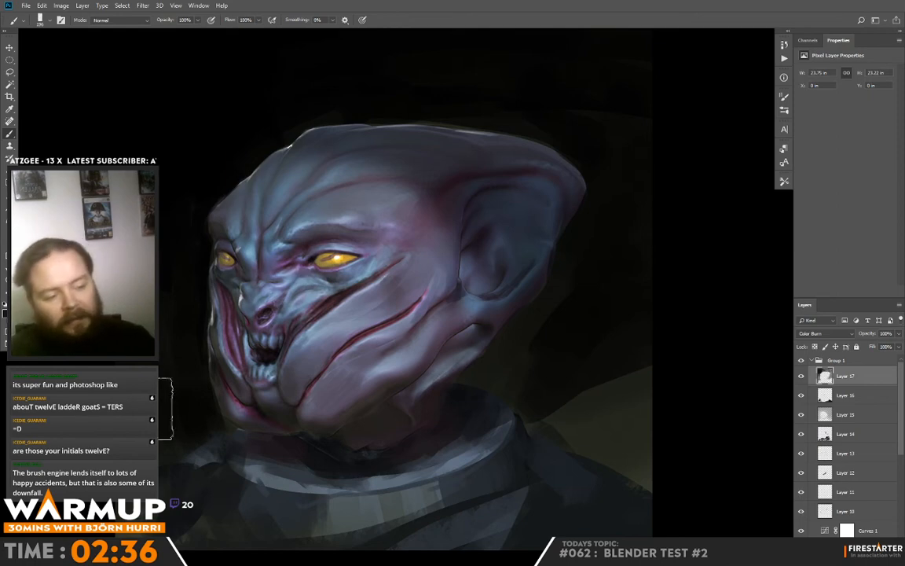
left_click_drag(458, 302, 538, 252)
left_click_drag(501, 295, 330, 235)
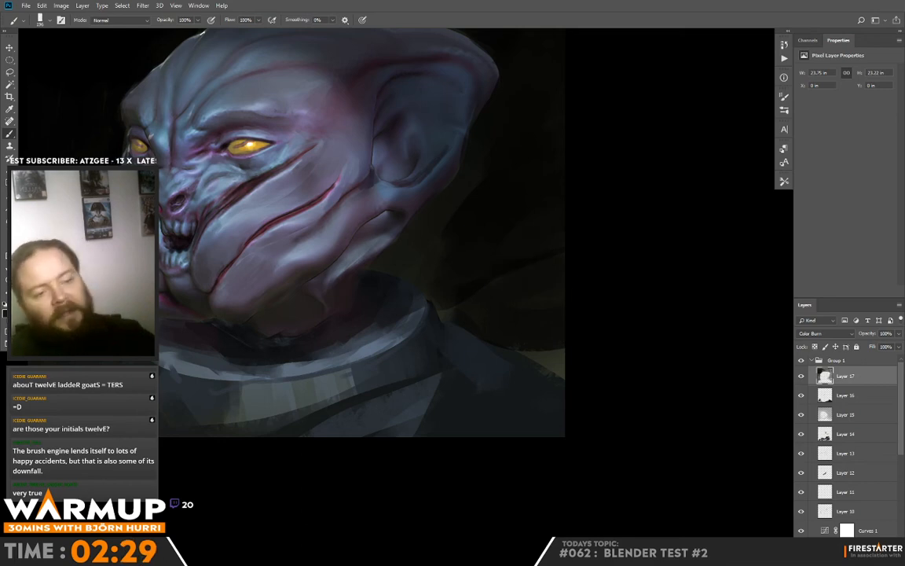
key("r")
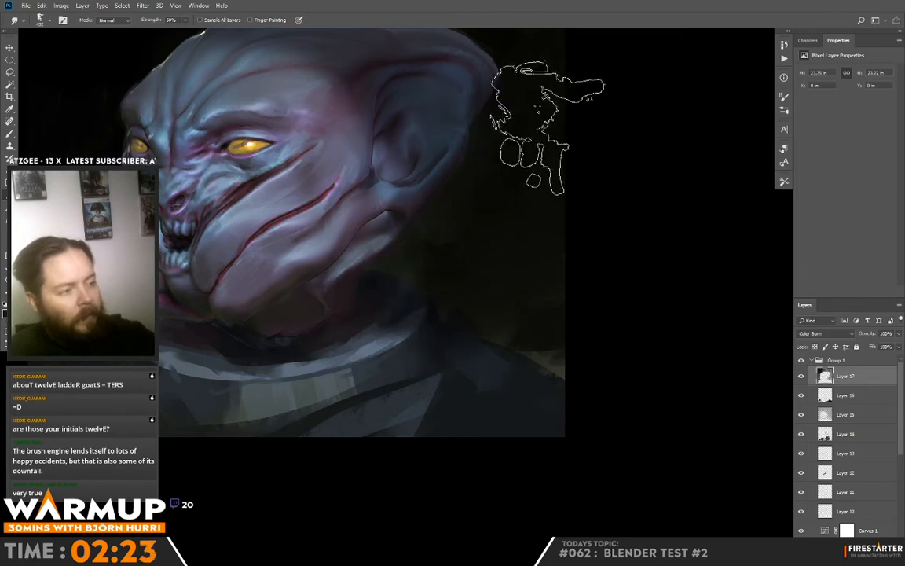
left_click_drag(594, 227, 559, 310)
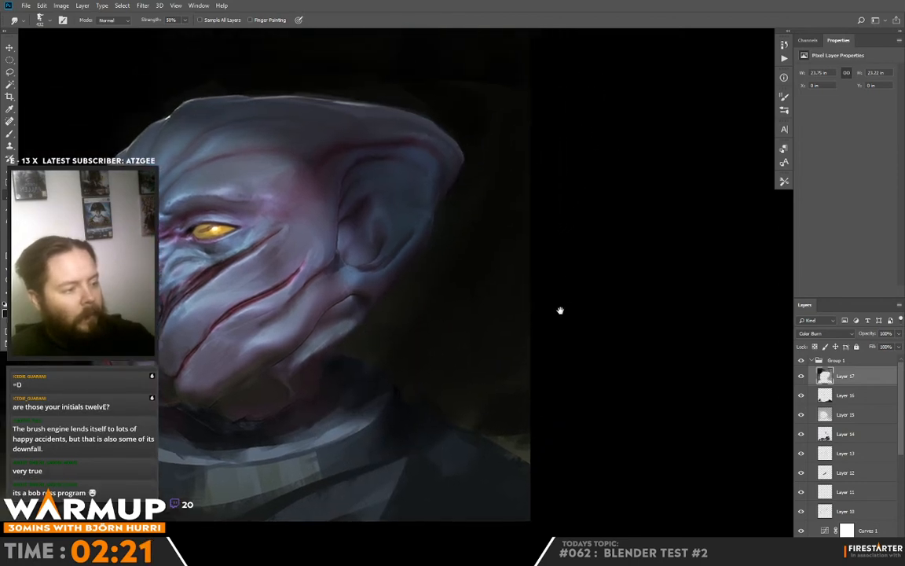
key("b")
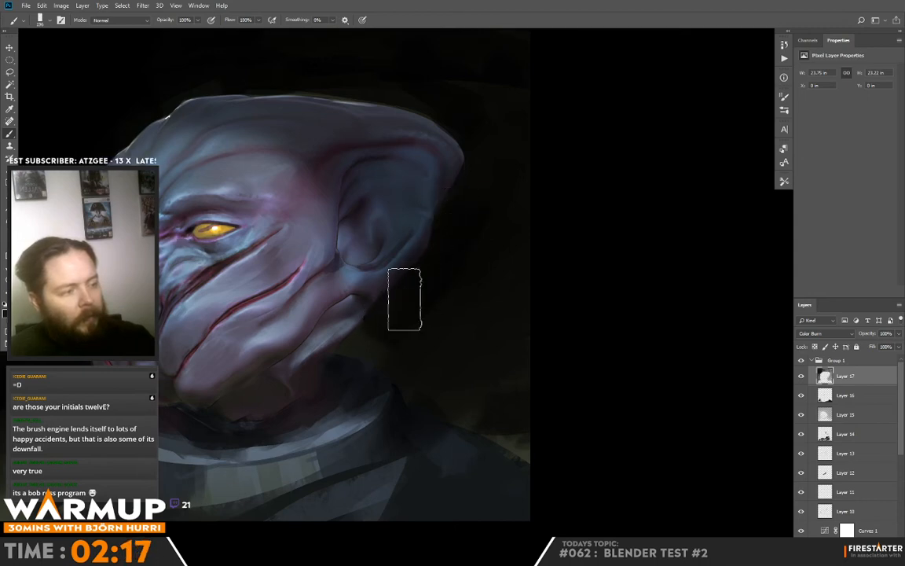
left_click_drag(560, 160, 566, 240)
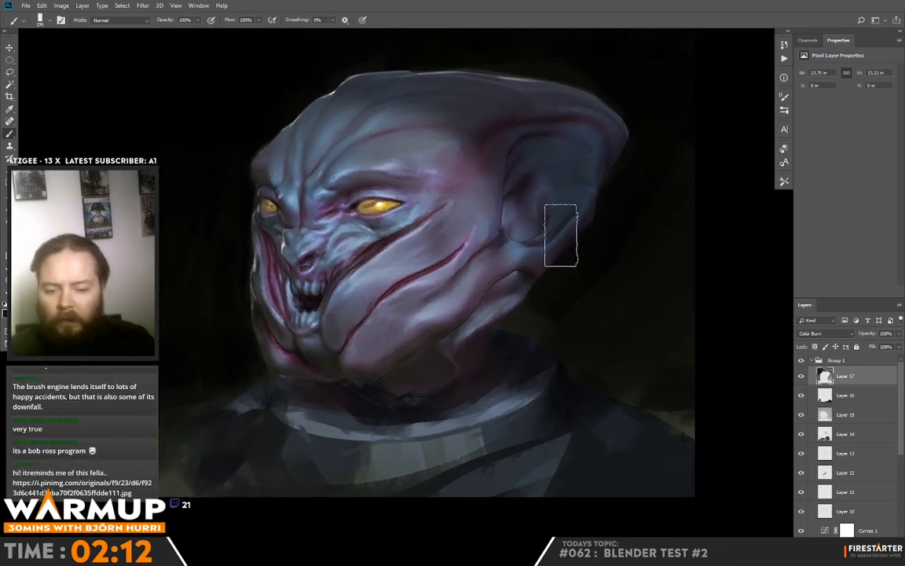
Lighten the darkened background beside the jaw and face-side shoulder with a large soft round eraser.
key("e")
right_click(231, 345)
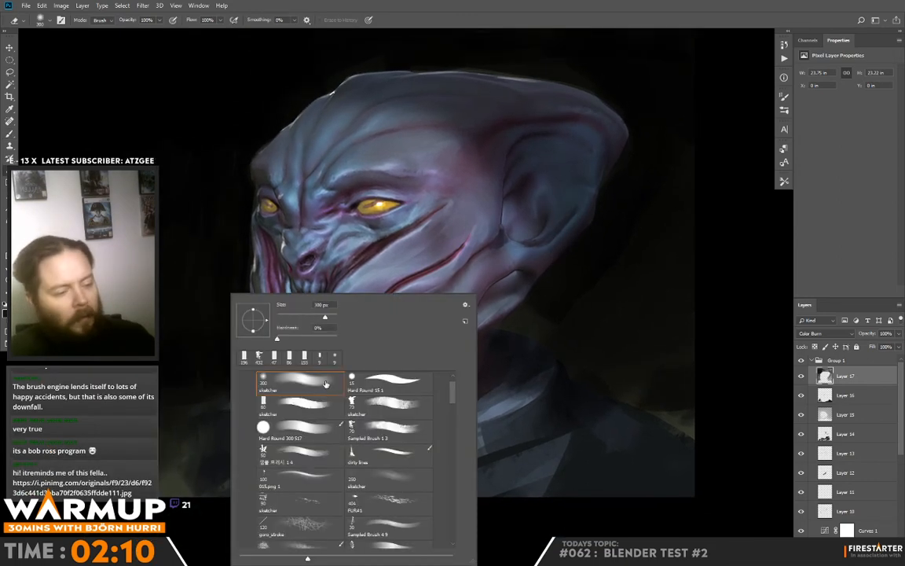
left_click(169, 341)
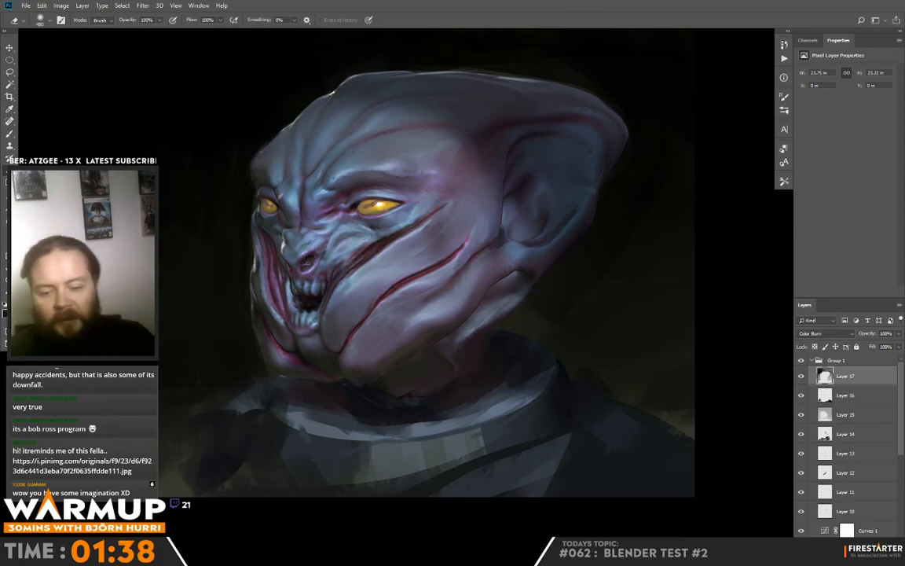
Refine the background shadow behind the ear and neck by alternating dark rectangular brush strokes with soft erasing.
key("b")
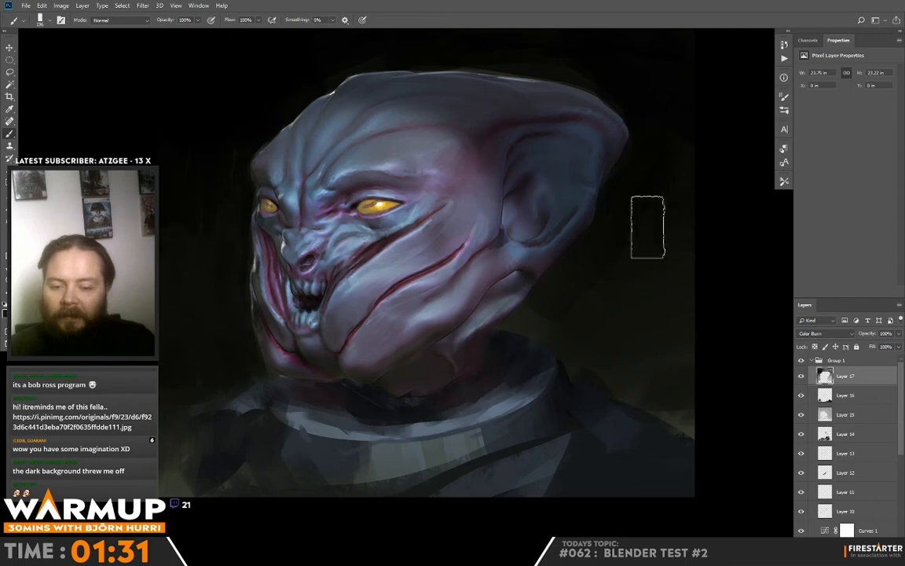
mouse_move(577, 229)
left_mouse_down()
mouse_move(614, 277)
mouse_move(600, 290)
mouse_move(591, 281)
left_mouse_up()
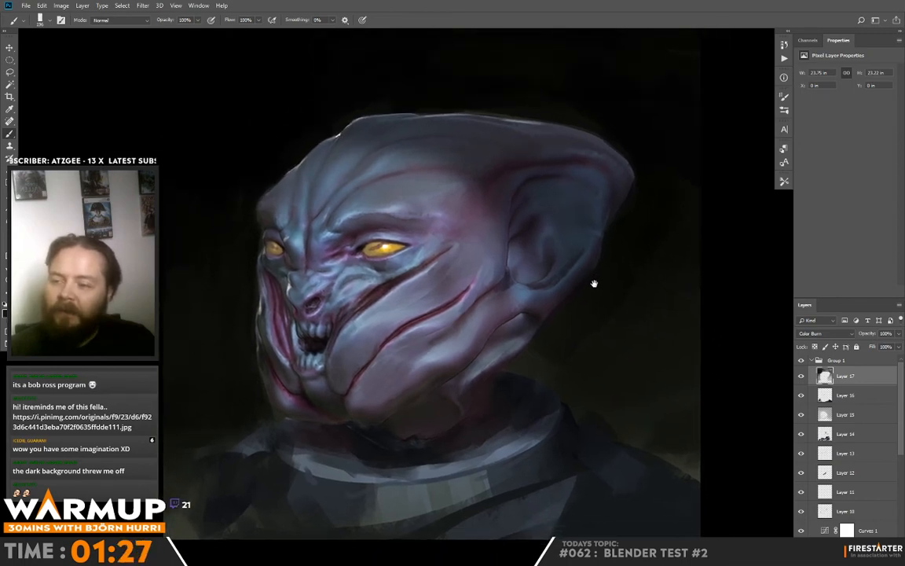
left_click_drag(566, 276, 631, 115)
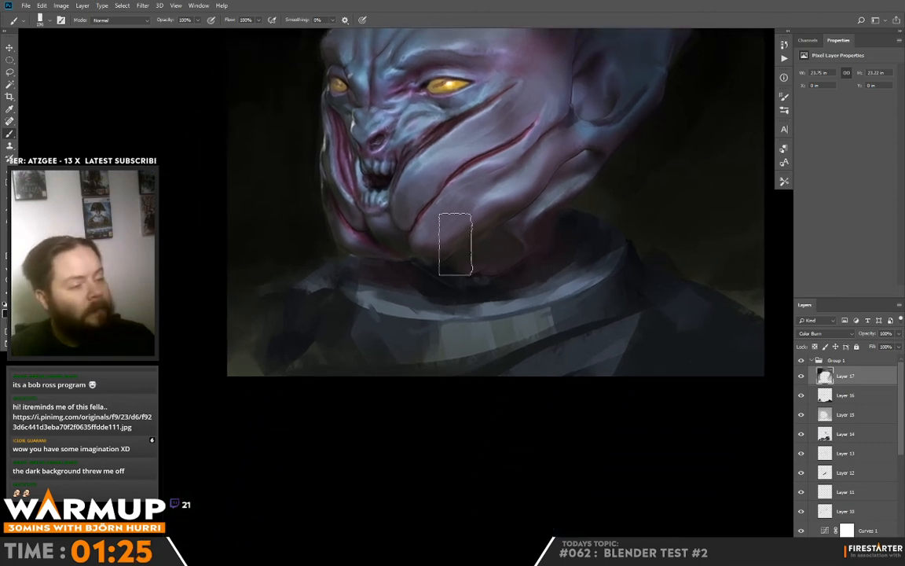
key("e")
mouse_move(590, 186)
left_mouse_down()
mouse_move(535, 289)
mouse_move(552, 295)
left_mouse_up()
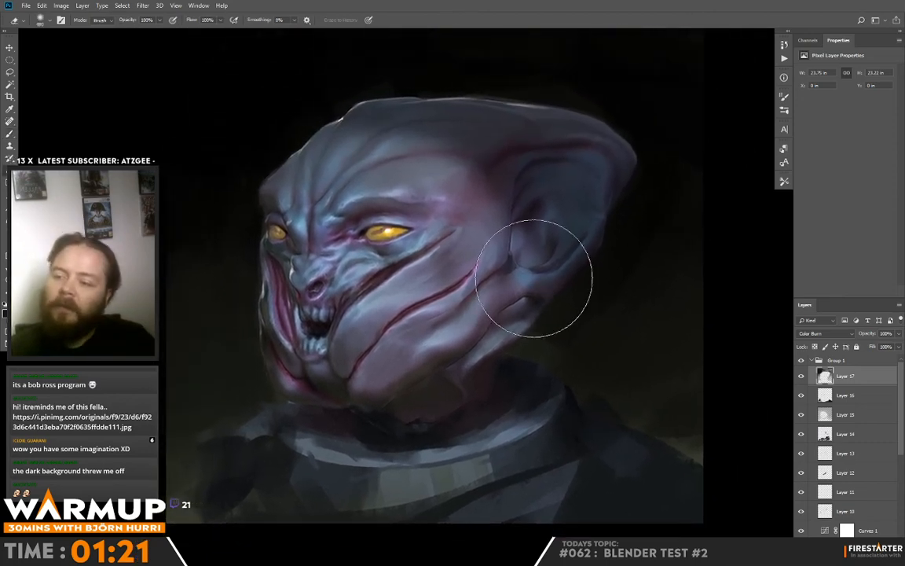
key("b")
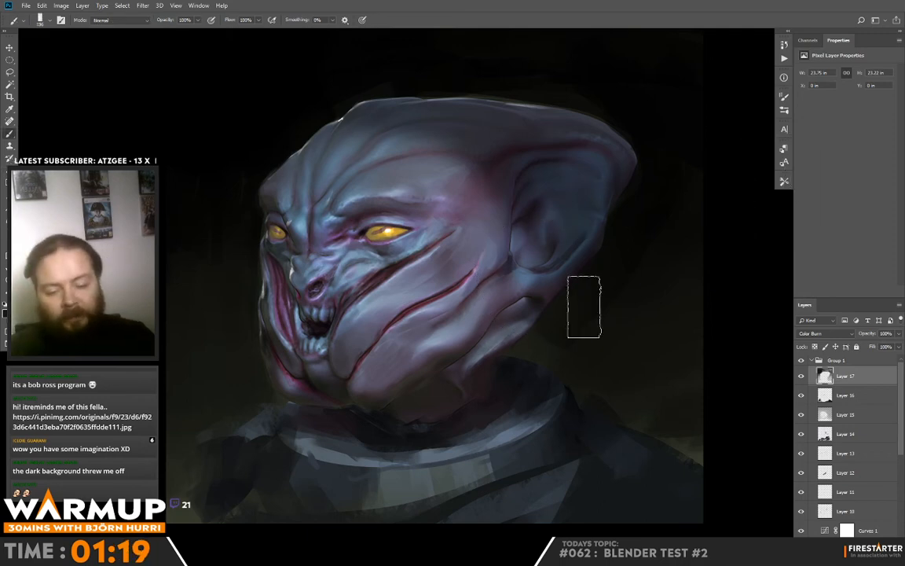
Add a new layer at the top of the group, reduce the brush to 7 px and set the layer's blend mode to Overlay.
mouse_move(487, 384)
left_mouse_down()
mouse_move(468, 288)
mouse_move(503, 308)
left_mouse_up()
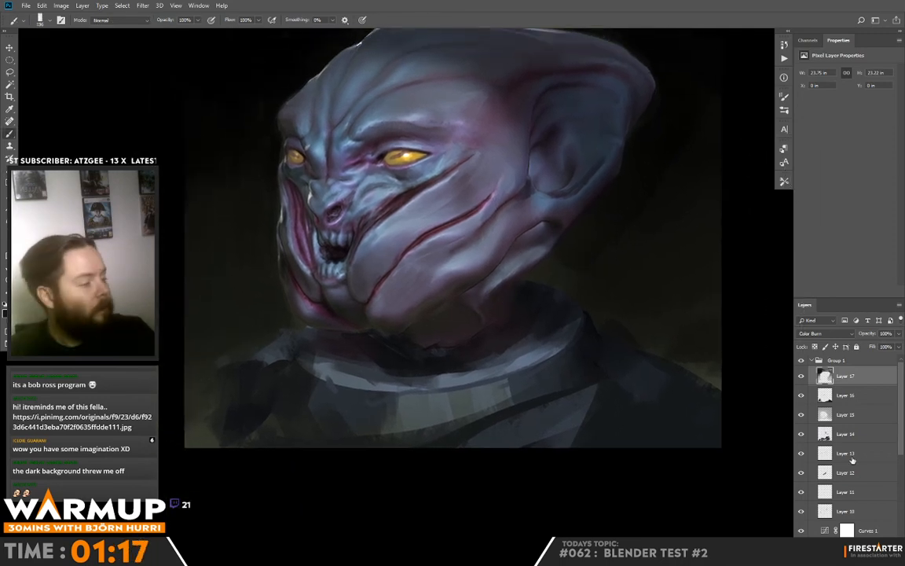
left_click(869, 556)
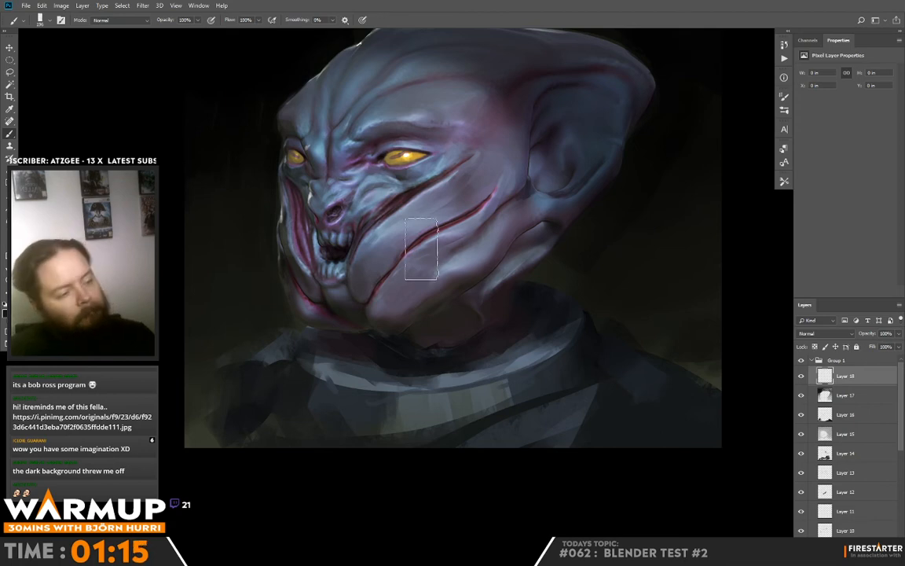
right_click(421, 252)
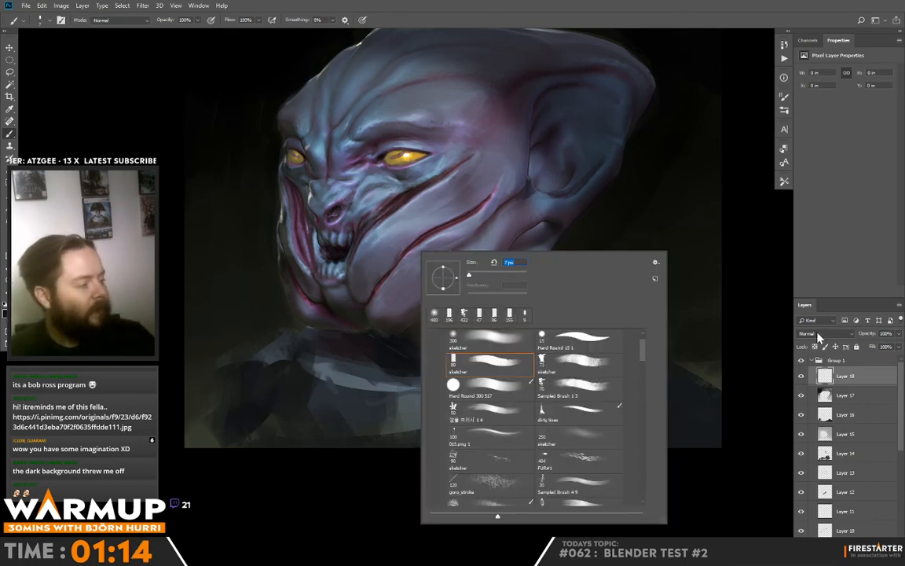
left_click(825, 333)
left_click(806, 449)
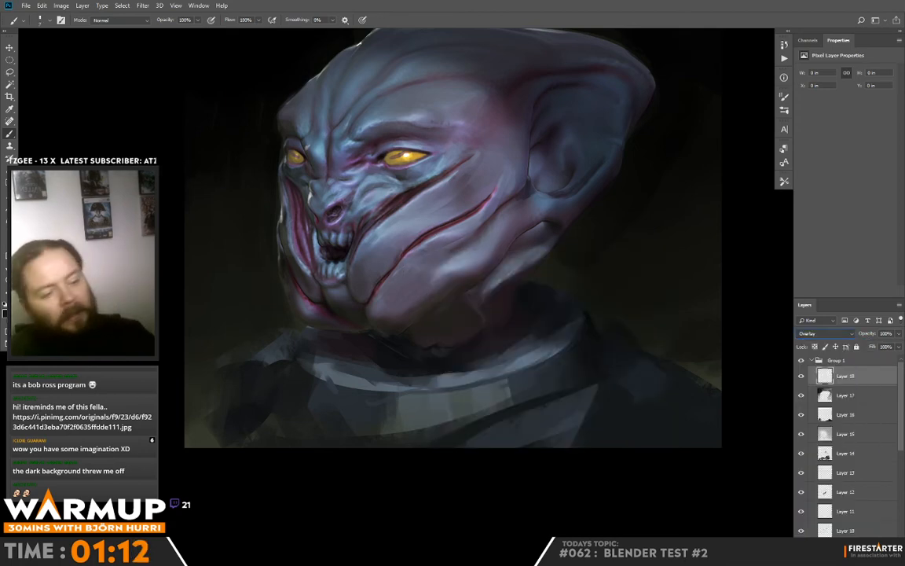
Sample yellow from the eye and tint the upper and lower teeth, enlarging the brush to 21 px and undoing a stray stroke.
left_click(402, 160, "alt")
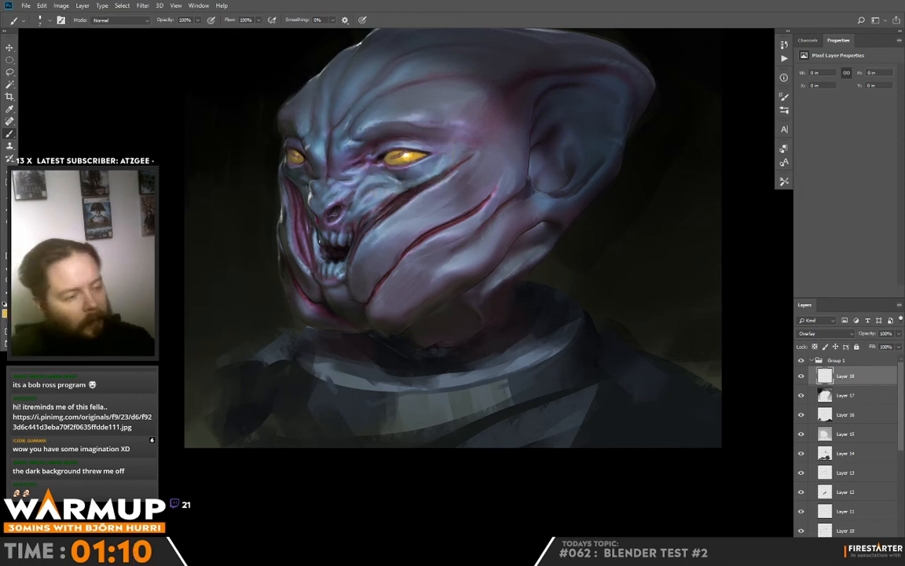
left_click_drag(323, 230, 331, 246)
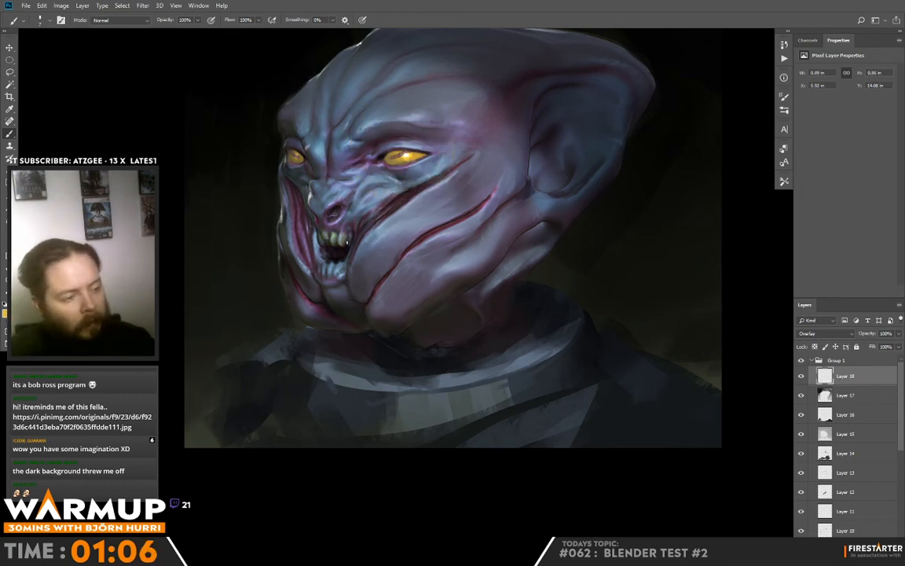
right_click(402, 219)
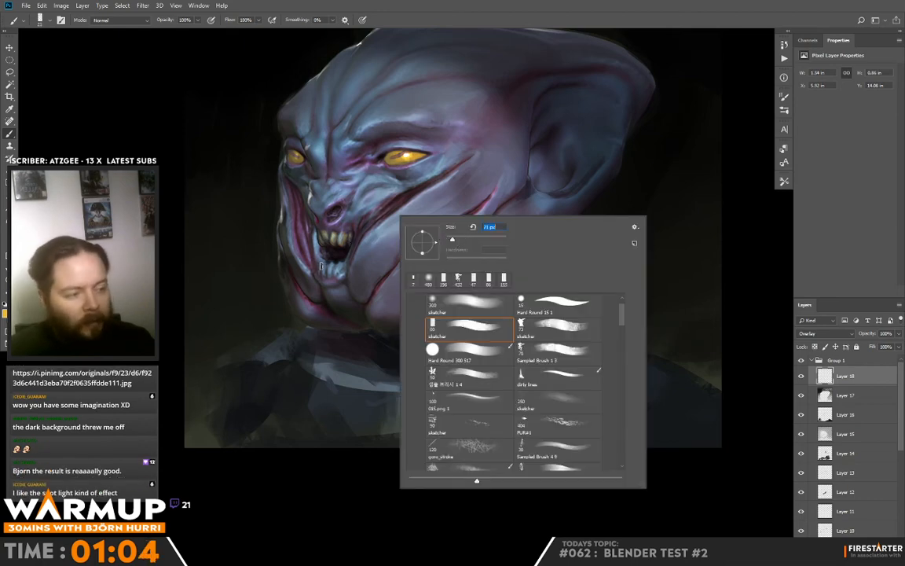
left_click_drag(321, 267, 323, 269)
key("ctrl+z")
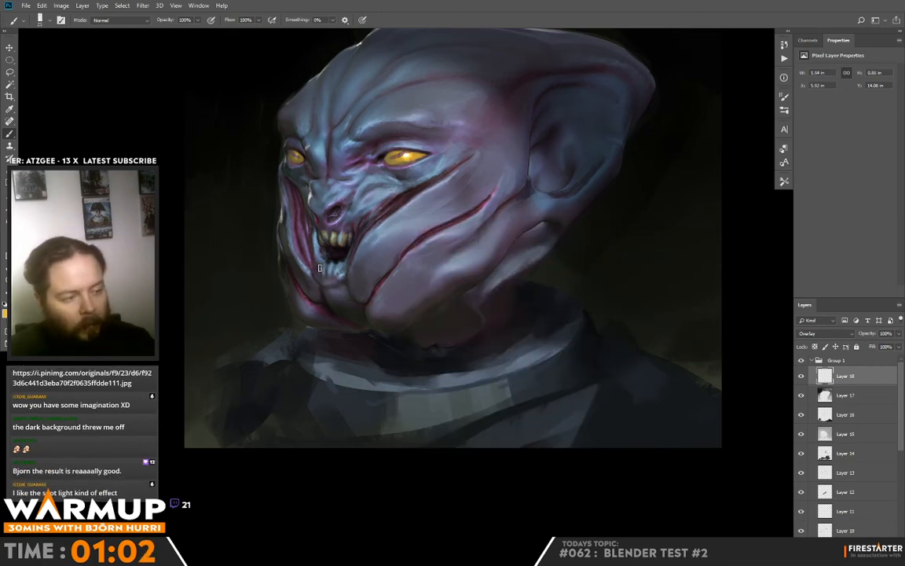
left_click_drag(325, 271, 330, 273)
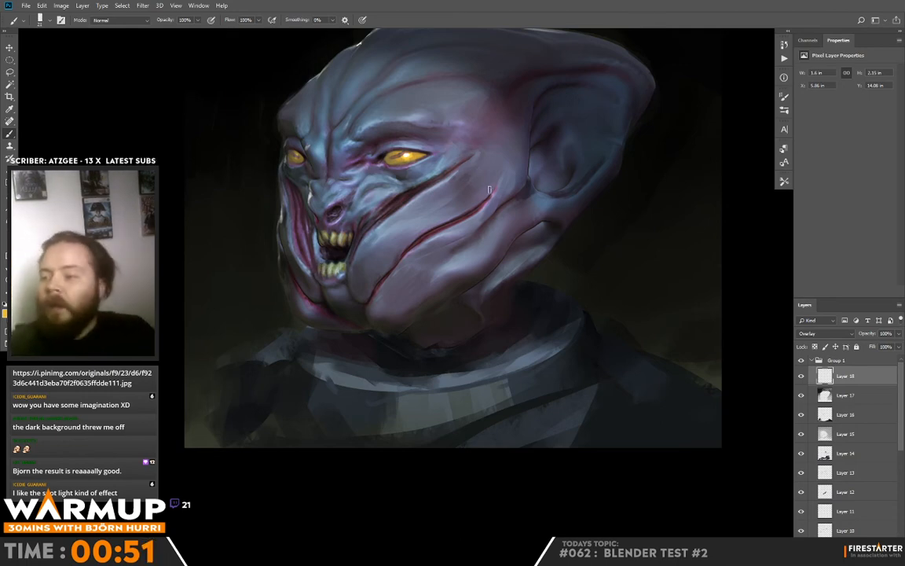
Shift the teeth tint layer with Hue/Saturation, setting Hue to -34 and Lightness to -15.
key("ctrl+u")
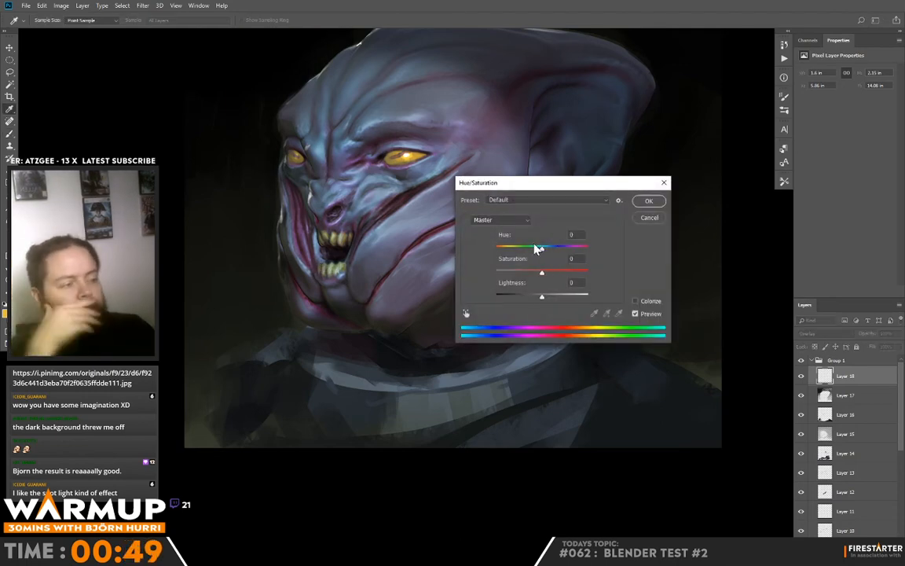
mouse_move(541, 248)
left_mouse_down()
mouse_move(521, 251)
mouse_move(528, 253)
left_mouse_up()
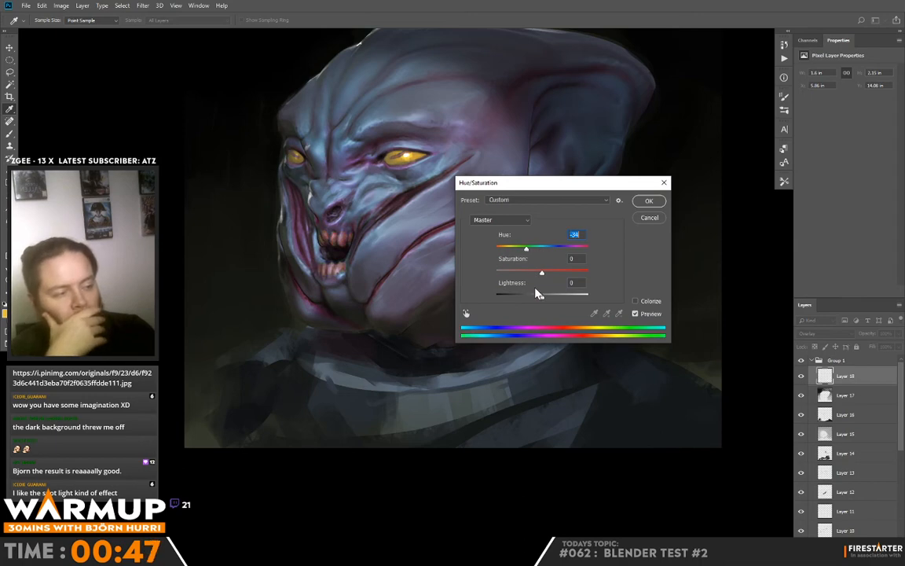
mouse_move(541, 296)
left_mouse_down()
mouse_move(528, 301)
mouse_move(535, 303)
left_mouse_up()
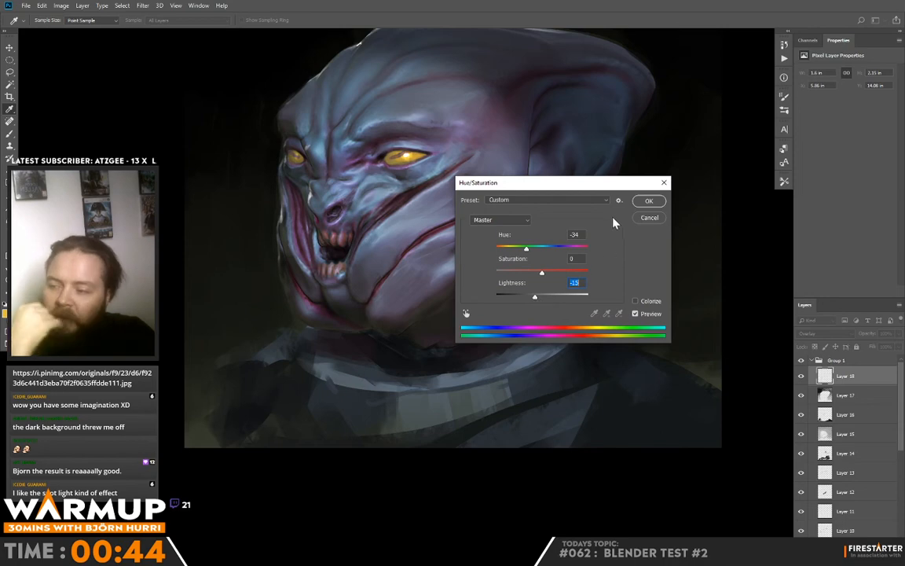
left_click(649, 200)
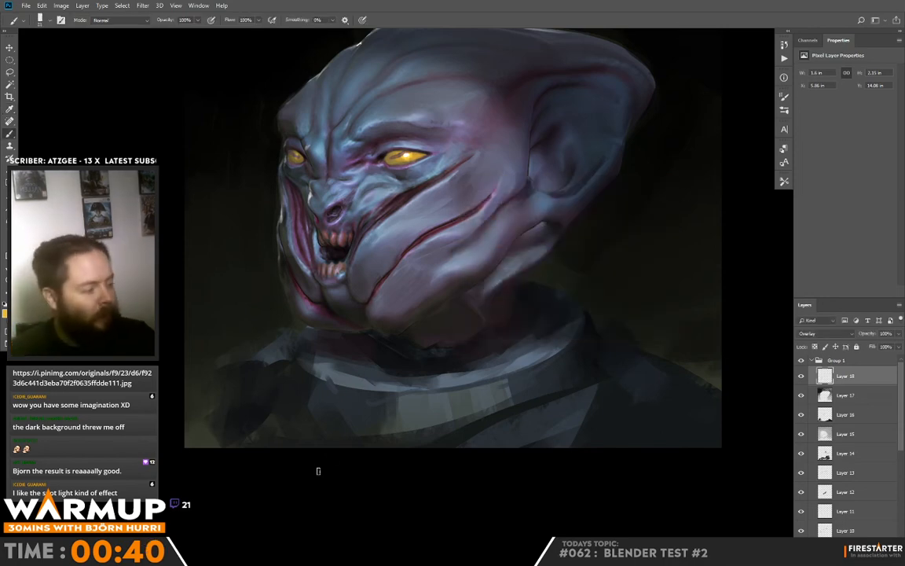
Choose a saturated orange-red foreground color and tint around both eyes, the nose bridge and the forehead edge.
left_click_drag(449, 212, 441, 241)
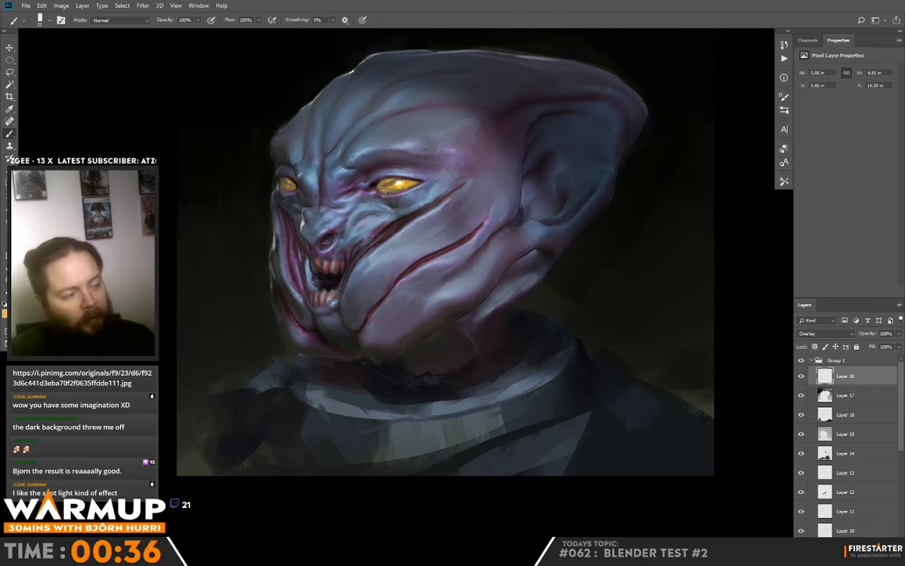
left_click(5, 313)
left_click(279, 396)
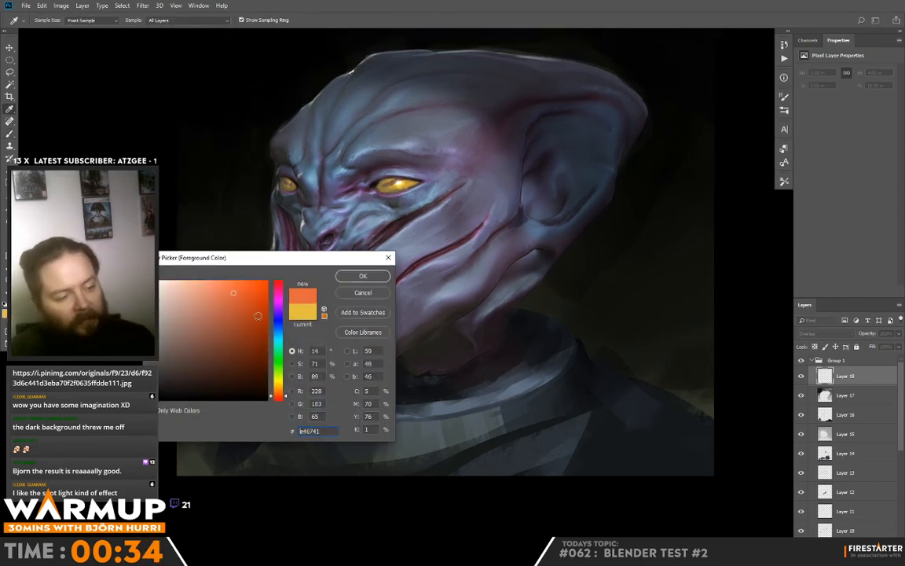
left_click(359, 276)
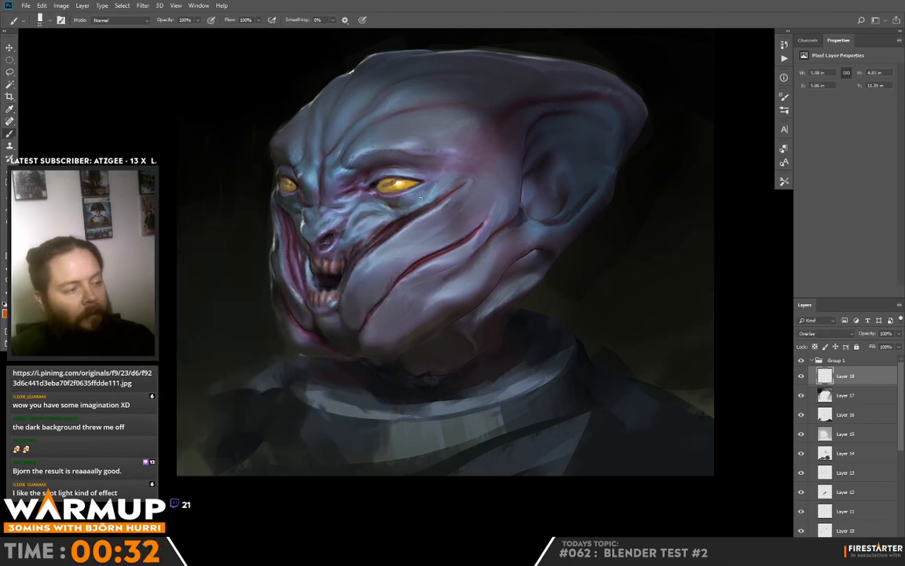
left_click_drag(378, 170, 399, 171)
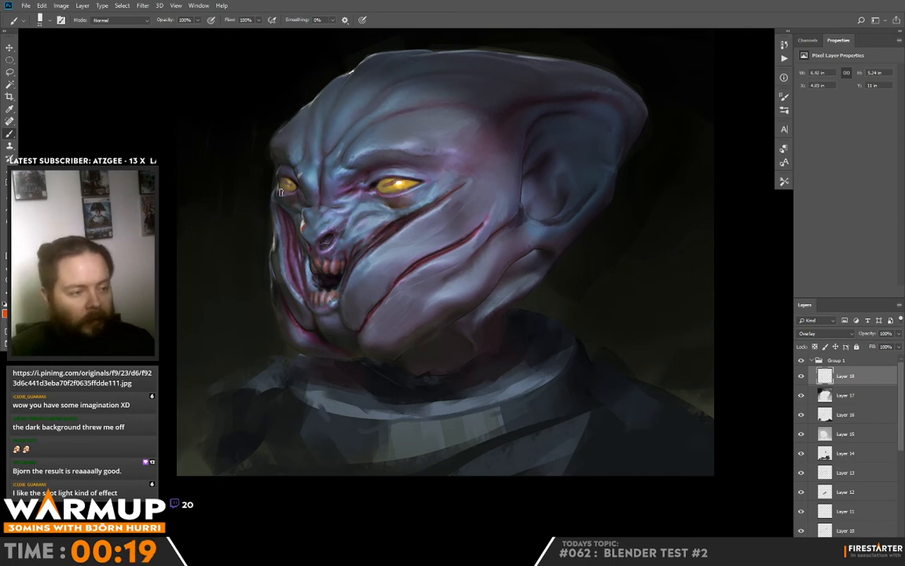
left_click_drag(297, 180, 300, 172)
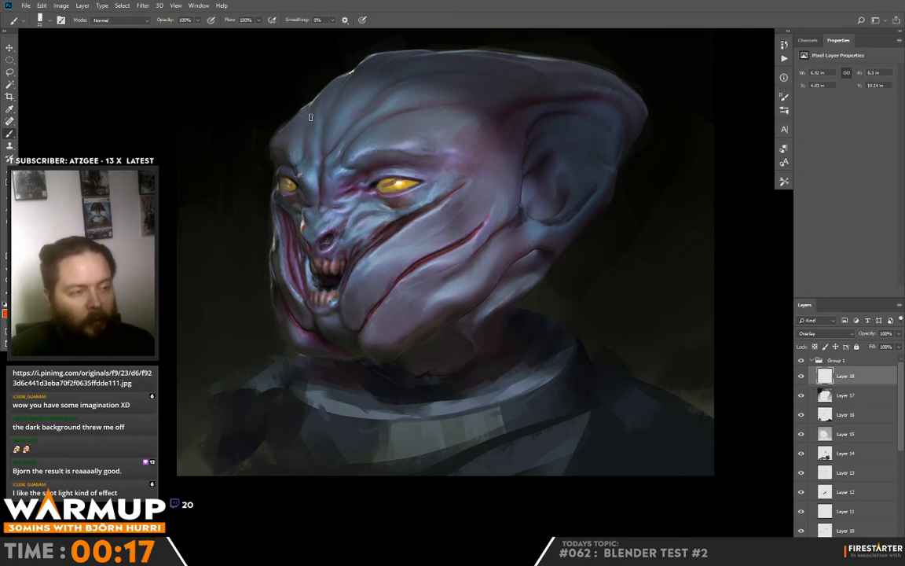
mouse_move(371, 80)
left_mouse_down()
mouse_move(365, 141)
mouse_move(303, 170)
left_mouse_up()
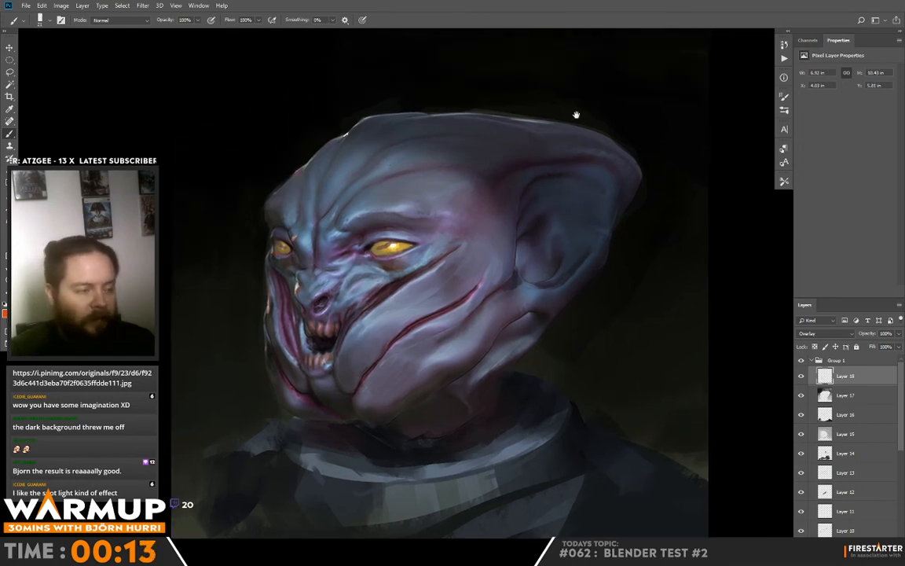
Reduce the soft eraser to 29 px and erase the excess orange tint beside the far eye.
mouse_move(566, 241)
left_mouse_down()
mouse_move(547, 180)
mouse_move(536, 227)
left_mouse_up()
key("e")
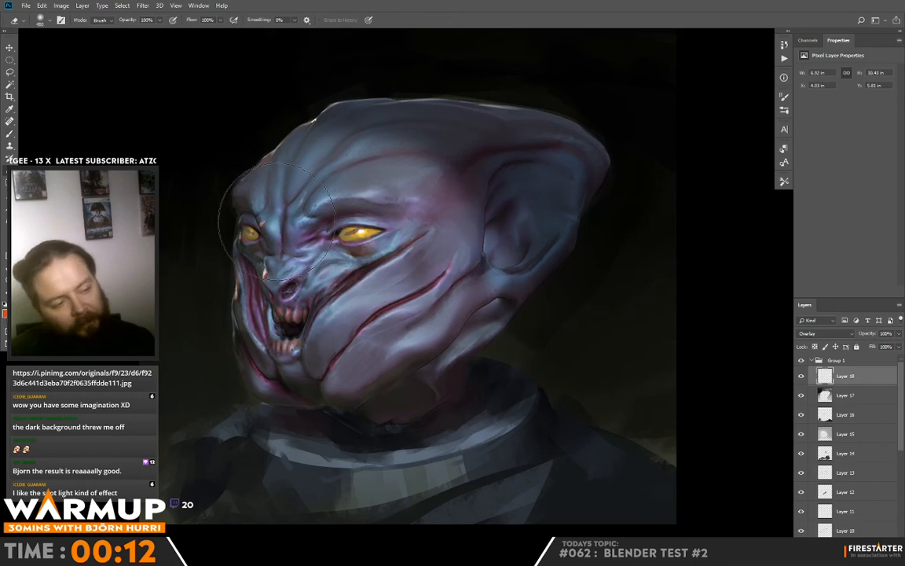
right_click(300, 208)
left_click(261, 225)
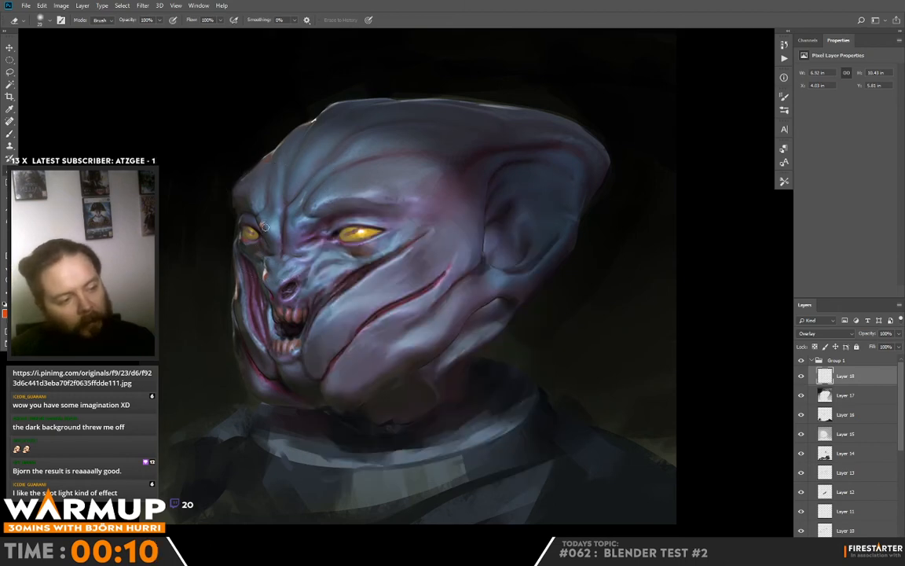
Brush orange-red accents into the ends of both cheek slits, the nostril and the lower mouth.
key("b")
left_click_drag(500, 247, 489, 223)
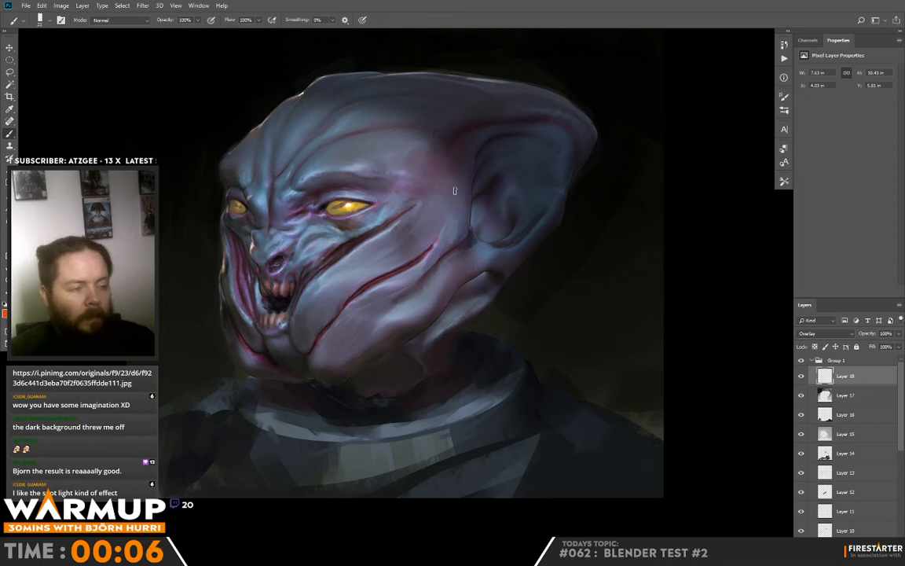
left_click_drag(392, 221, 383, 227)
left_click_drag(524, 214, 535, 190)
left_click_drag(438, 226, 443, 222)
left_click_drag(524, 183, 555, 180)
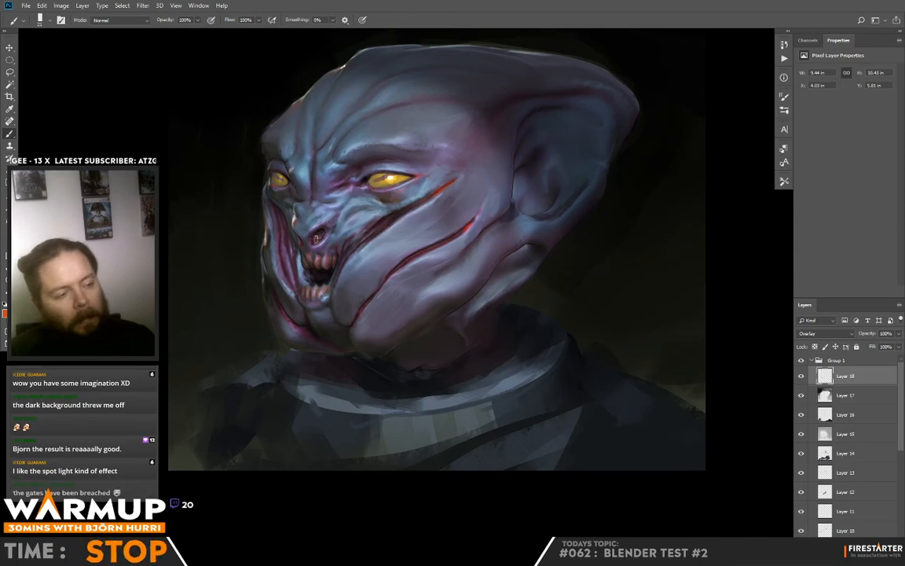
left_click_drag(315, 299, 319, 301)
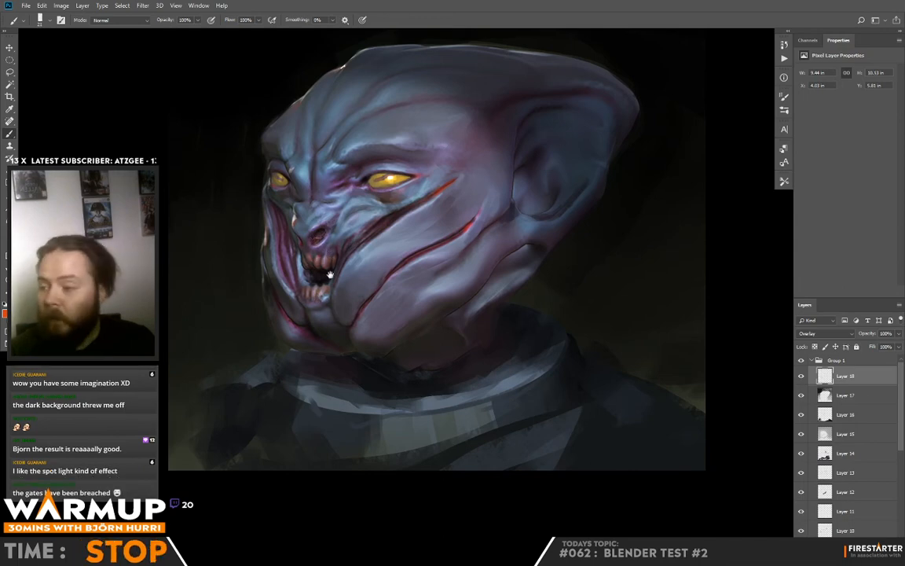
Switch to a soft round brush at 56 px and glaze orange-red over the inner ear and the jaw hollow below it.
mouse_move(388, 245)
left_mouse_down()
mouse_move(372, 271)
mouse_move(265, 294)
left_mouse_up()
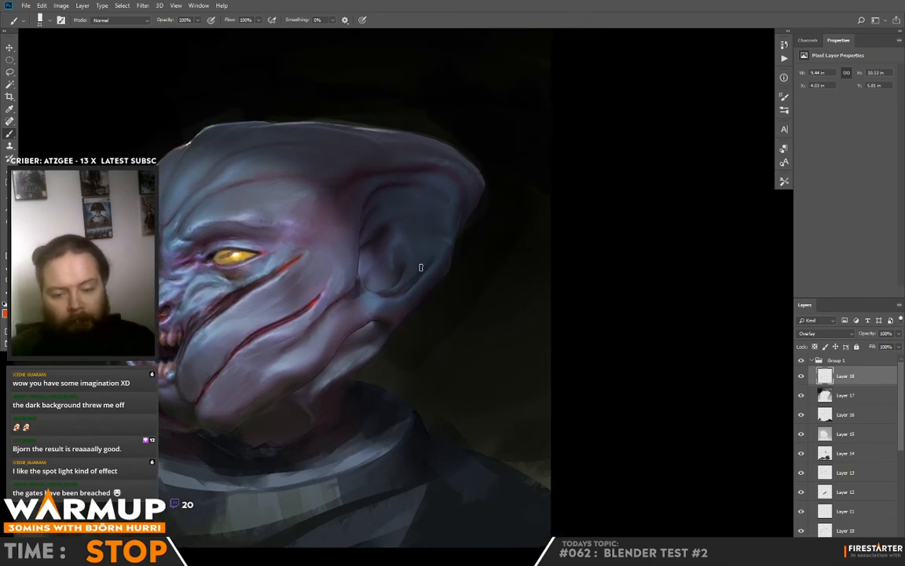
left_click_drag(413, 299, 461, 286)
right_click(451, 275)
double_click(550, 368)
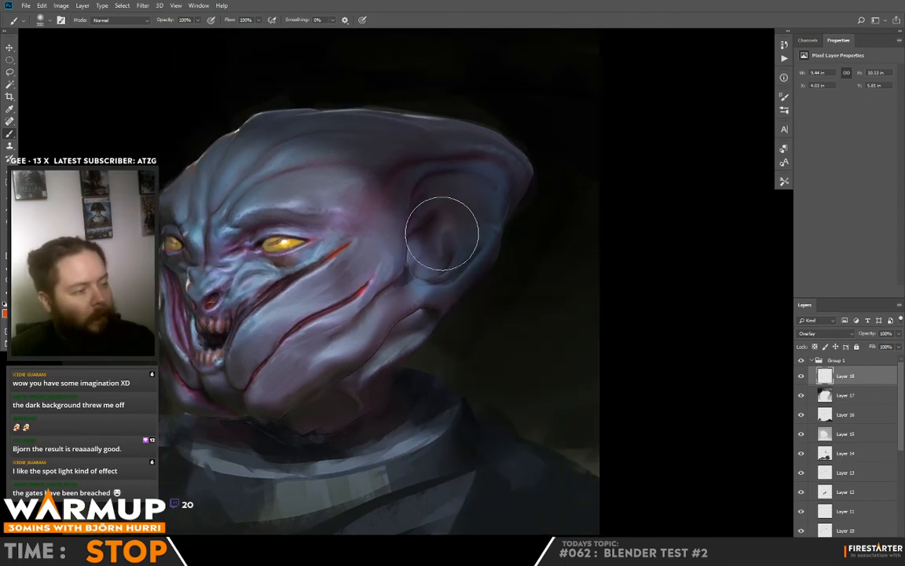
right_click(479, 223)
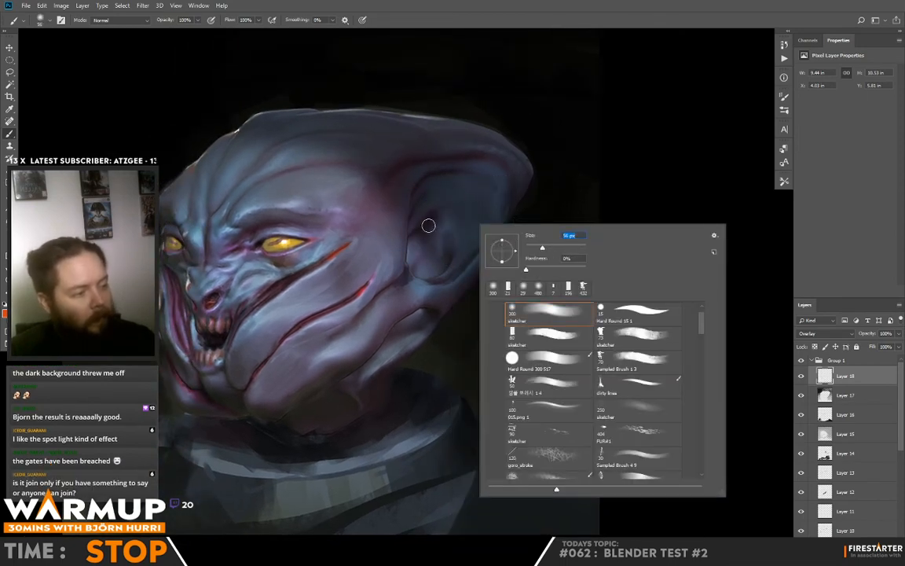
mouse_move(428, 225)
left_mouse_down()
mouse_move(423, 268)
mouse_move(436, 241)
mouse_move(435, 232)
mouse_move(425, 249)
mouse_move(419, 214)
mouse_move(420, 257)
mouse_move(448, 226)
mouse_move(436, 178)
mouse_move(453, 246)
mouse_move(435, 224)
mouse_move(421, 258)
mouse_move(421, 313)
mouse_move(400, 330)
left_mouse_up()
mouse_move(463, 283)
left_mouse_down()
mouse_move(520, 236)
mouse_move(558, 225)
left_mouse_up()
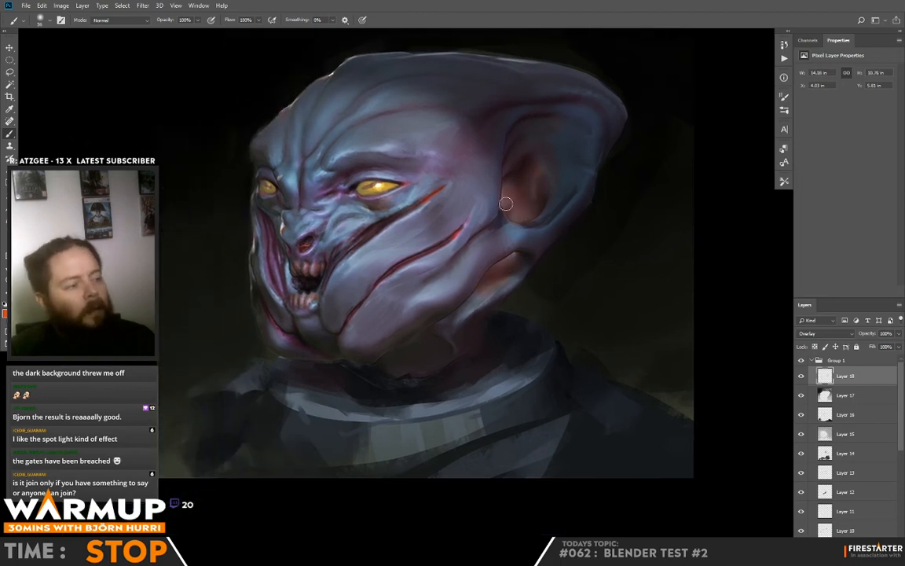
left_click_drag(604, 200, 556, 197)
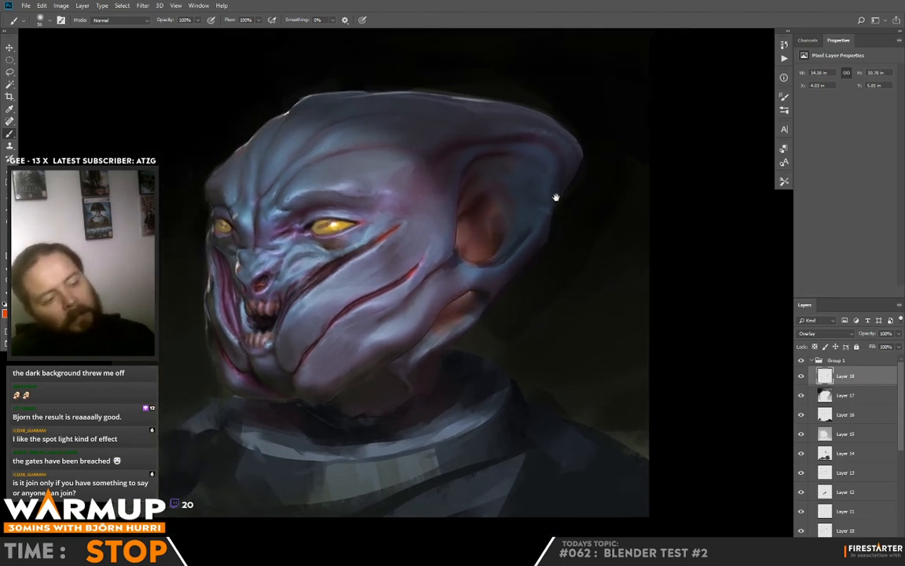
left_click_drag(369, 344, 403, 333)
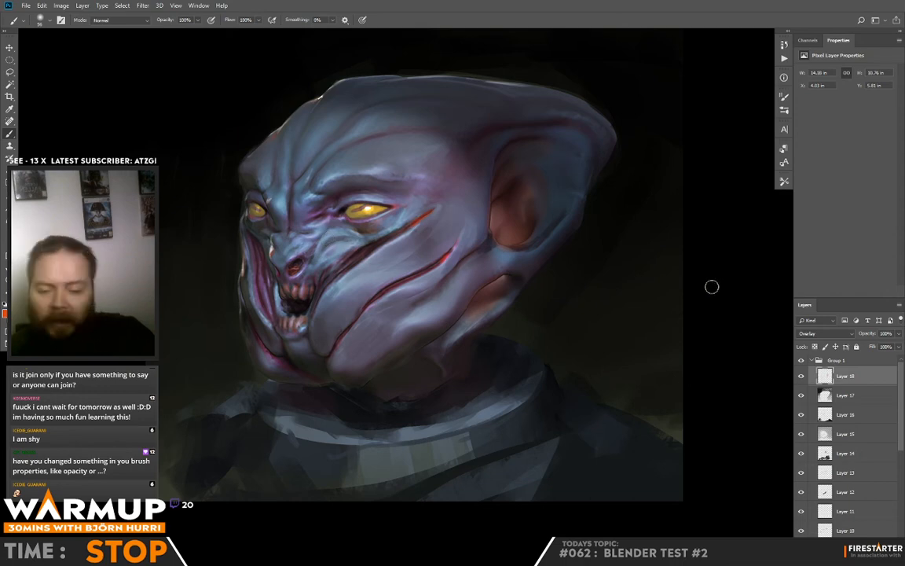
Compare the painting with the original red sculpt by toggling the paint group's visibility.
left_click(801, 360)
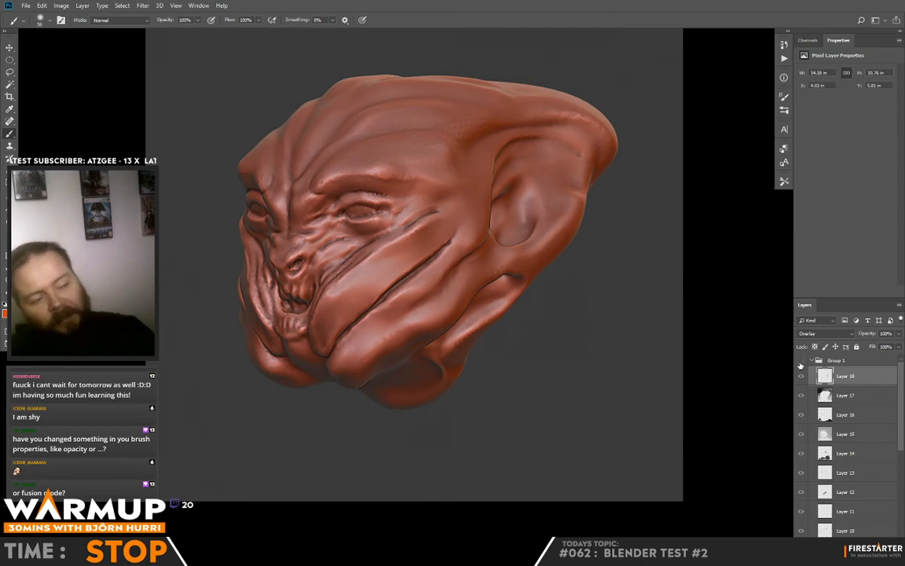
left_click(801, 361)
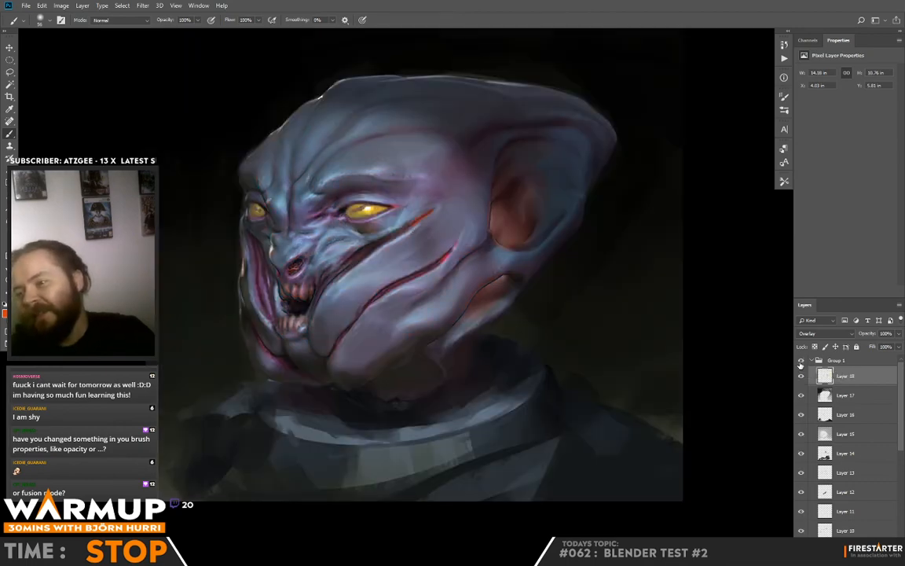
left_click(802, 361)
left_click(801, 362)
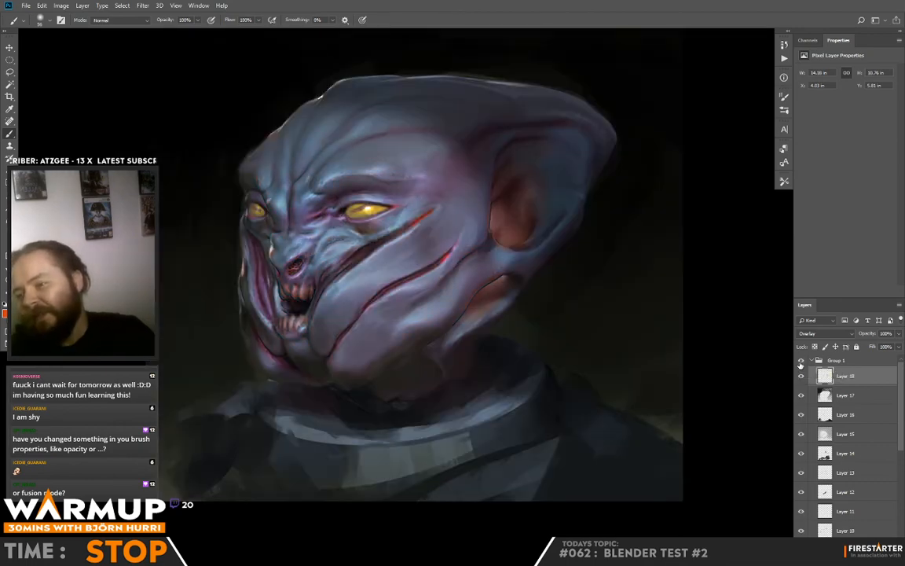
left_click(802, 361)
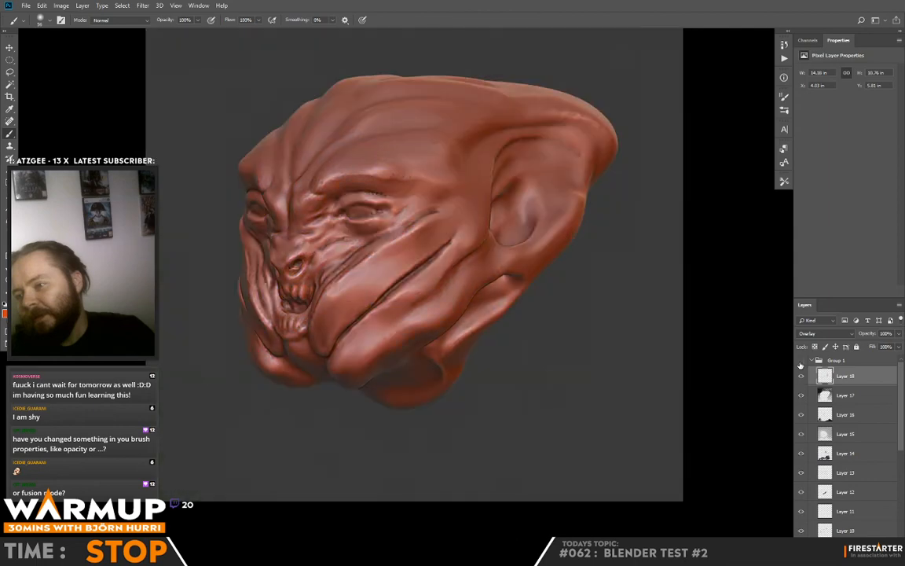
left_click(801, 362)
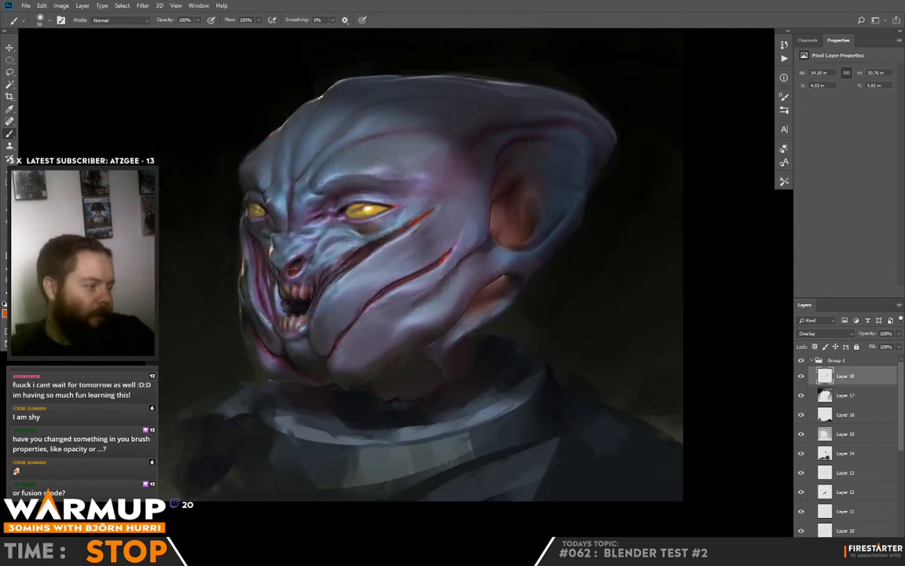
Add a Brightness/Contrast adjustment layer at the top of the group with Contrast set to 28.
left_click(821, 550)
left_click(855, 427)
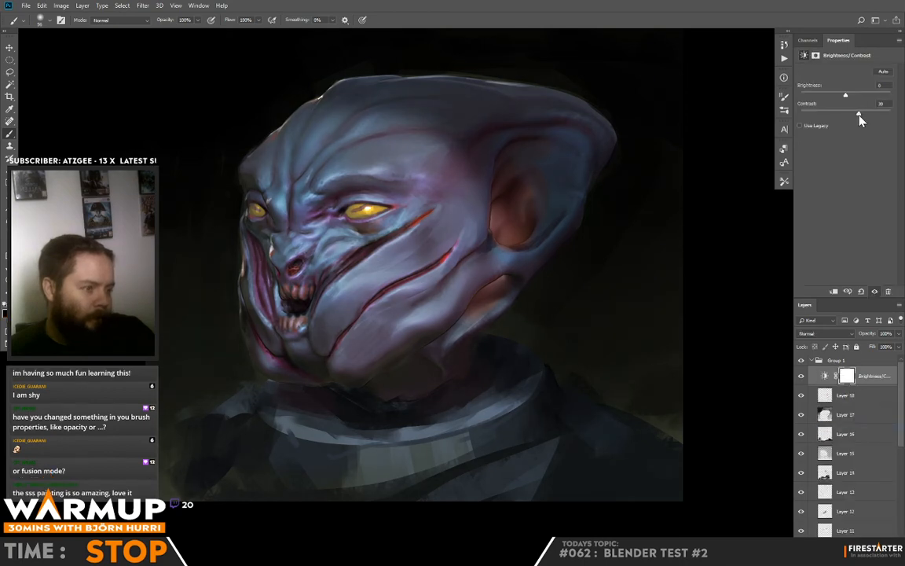
left_click_drag(860, 116, 859, 117)
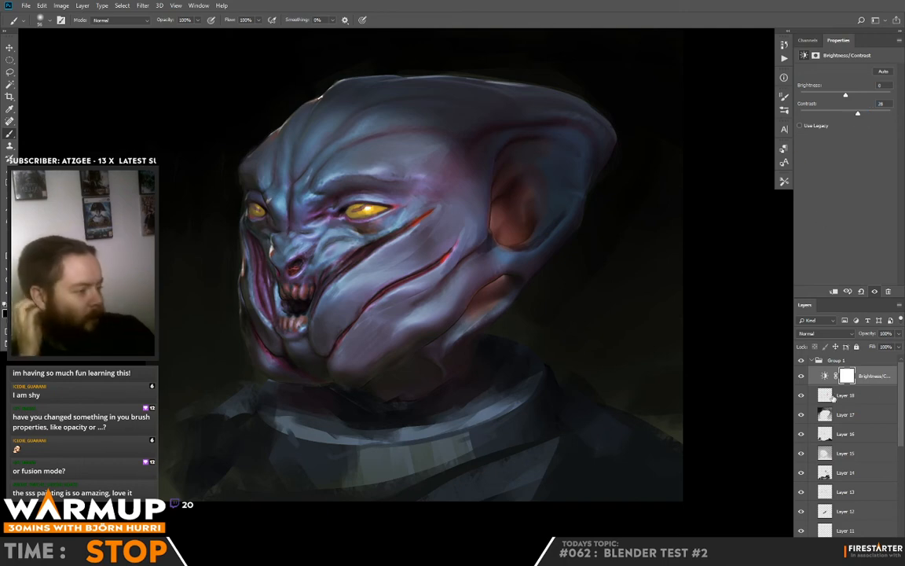
Compare the contrast-adjusted painting with the untouched sculpt by repeatedly hiding and showing the whole group.
left_click(802, 359)
left_click(802, 359)
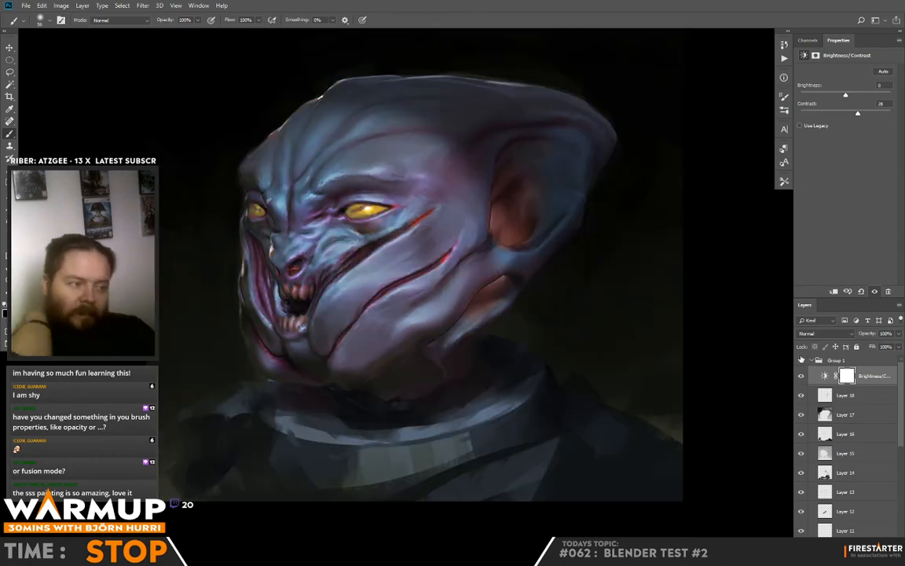
left_click(801, 359)
left_click(801, 359)
left_click(801, 359)
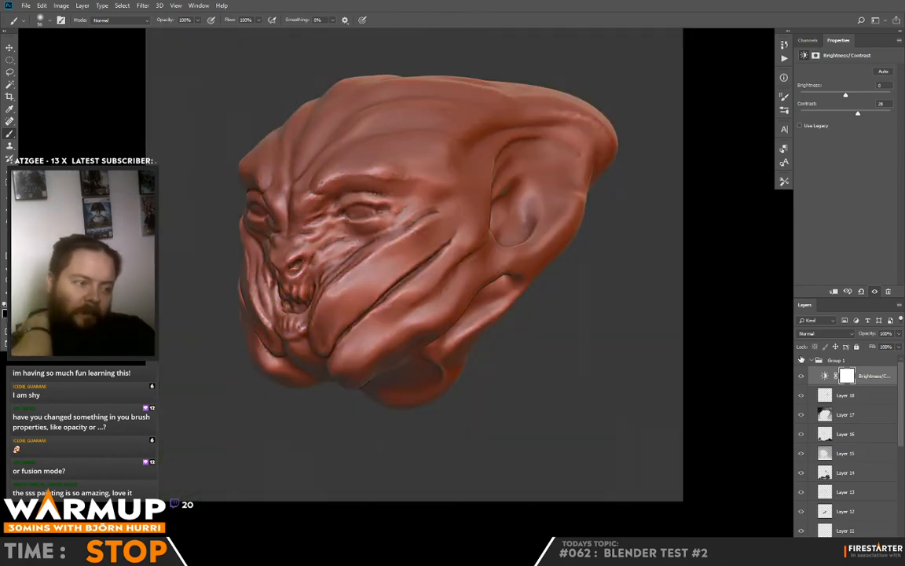
left_click(801, 359)
left_click(802, 359)
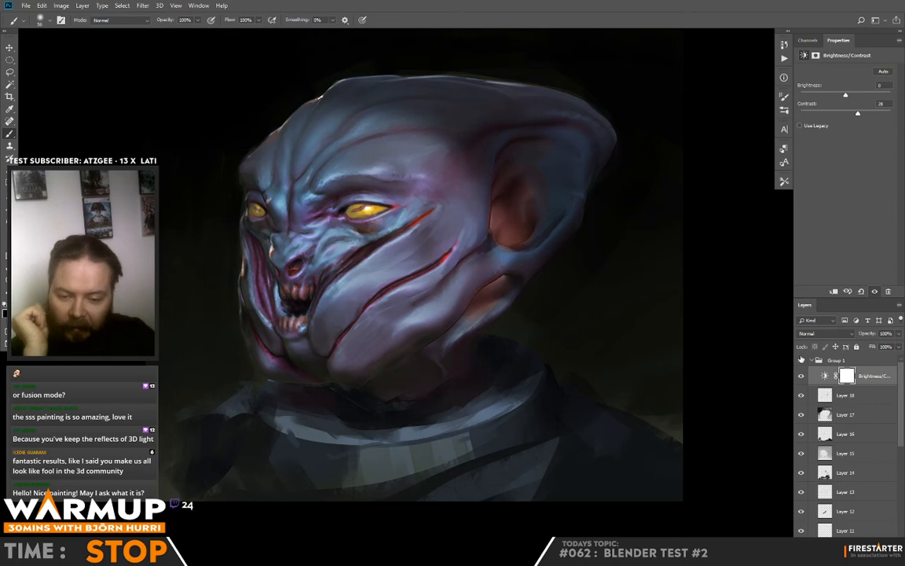
left_click(802, 359)
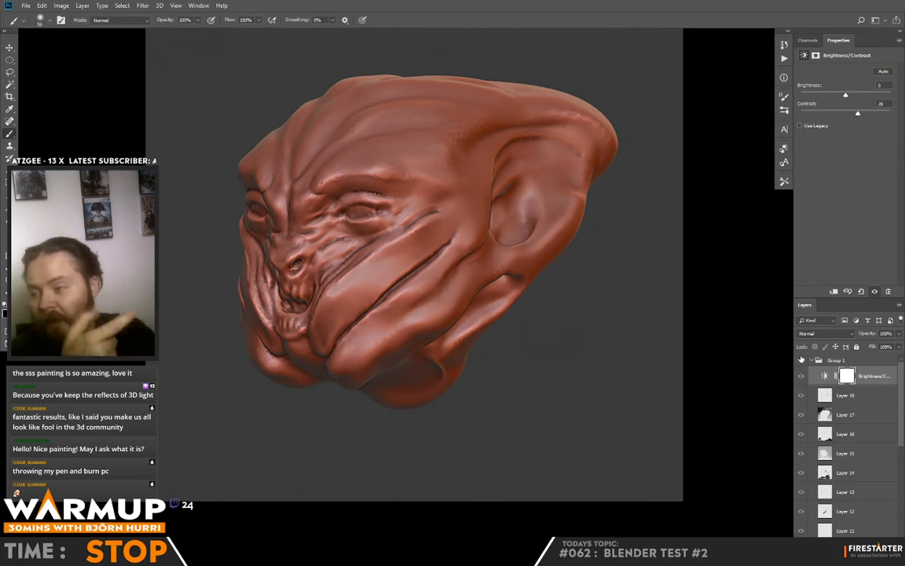
left_click(801, 359)
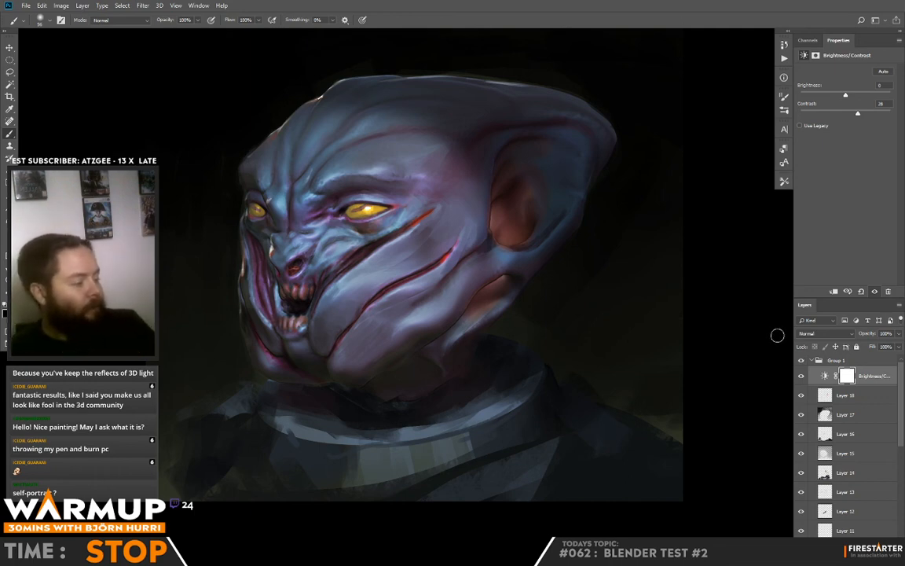
Add a layer above the Brightness/Contrast adjustment and paint dark skin tones across the neck with the flat sketcher brush.
key("ctrl+shift+alt+n")
right_click(477, 419)
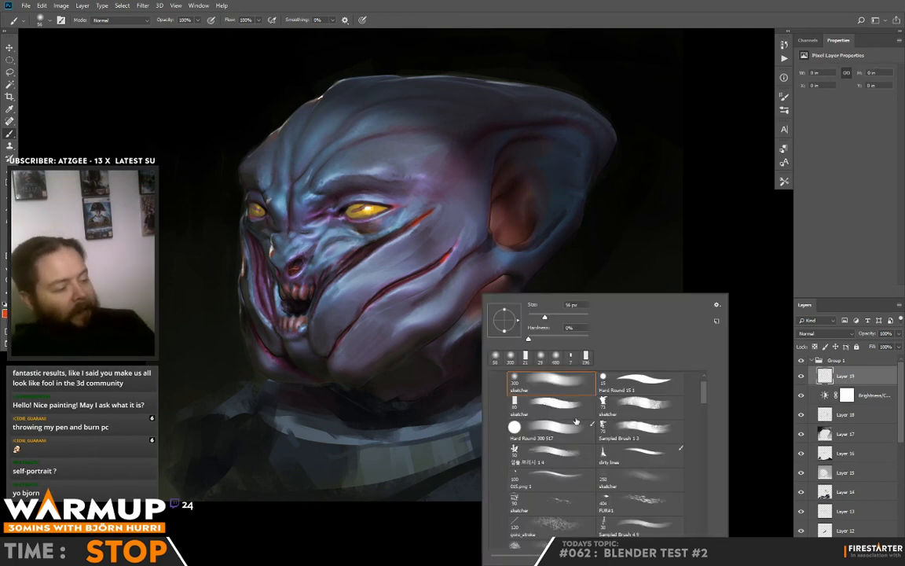
left_click(572, 406)
left_click(564, 317)
left_click(456, 367, "alt")
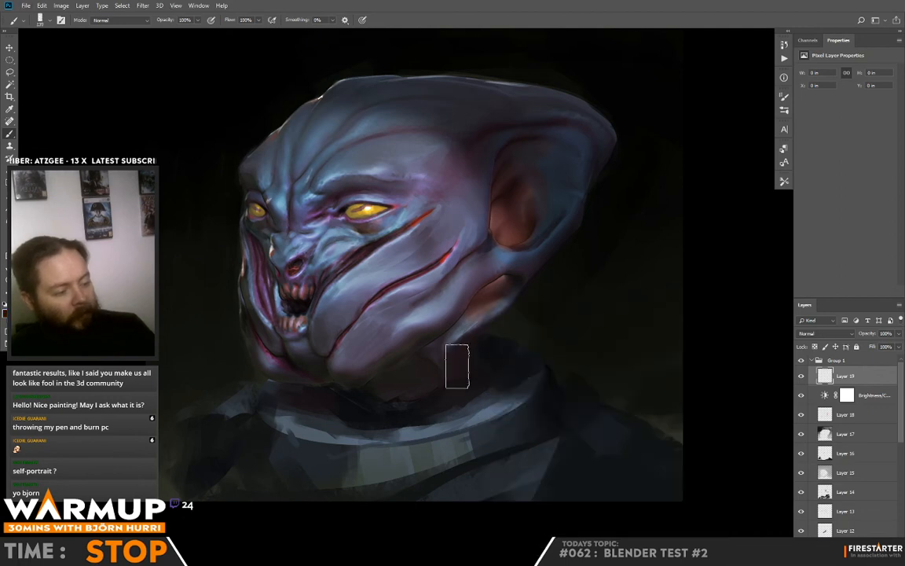
mouse_move(427, 403)
left_mouse_down()
mouse_move(374, 411)
mouse_move(322, 400)
mouse_move(338, 400)
mouse_move(341, 422)
left_mouse_up()
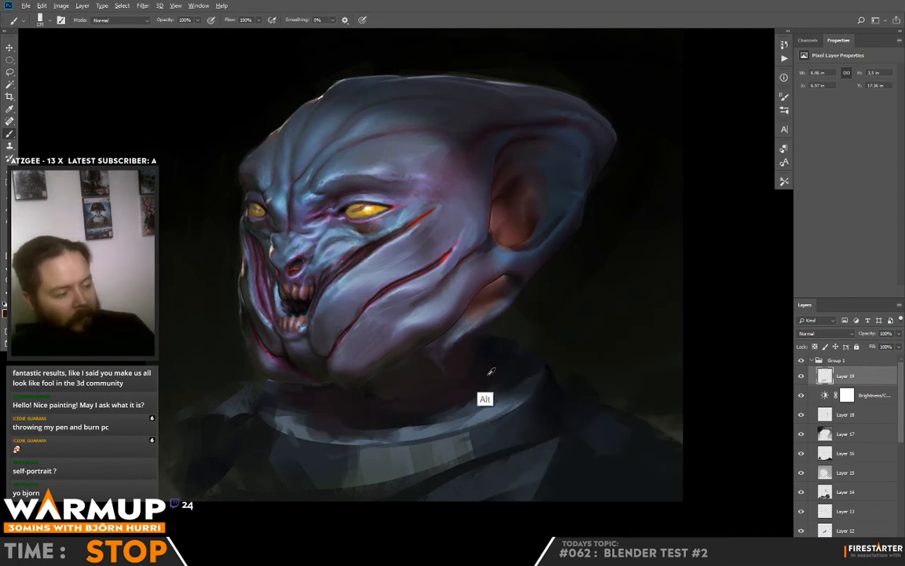
Sample nearby clothing tones and paint overlapping dark fabric folds along the front and near side of the collar.
left_click(452, 420, "alt")
mouse_move(409, 429)
left_mouse_down()
mouse_move(523, 401)
mouse_move(408, 427)
mouse_move(533, 384)
mouse_move(546, 405)
mouse_move(499, 404)
mouse_move(364, 481)
mouse_move(481, 427)
left_mouse_up()
left_click(545, 401, "alt")
left_click(404, 470, "alt")
mouse_move(412, 463)
left_mouse_down()
mouse_move(455, 438)
mouse_move(411, 447)
mouse_move(483, 426)
left_mouse_up()
left_click(376, 500, "alt")
mouse_move(372, 474)
left_mouse_down()
mouse_move(437, 440)
mouse_move(423, 465)
left_mouse_up()
left_click(482, 448, "alt")
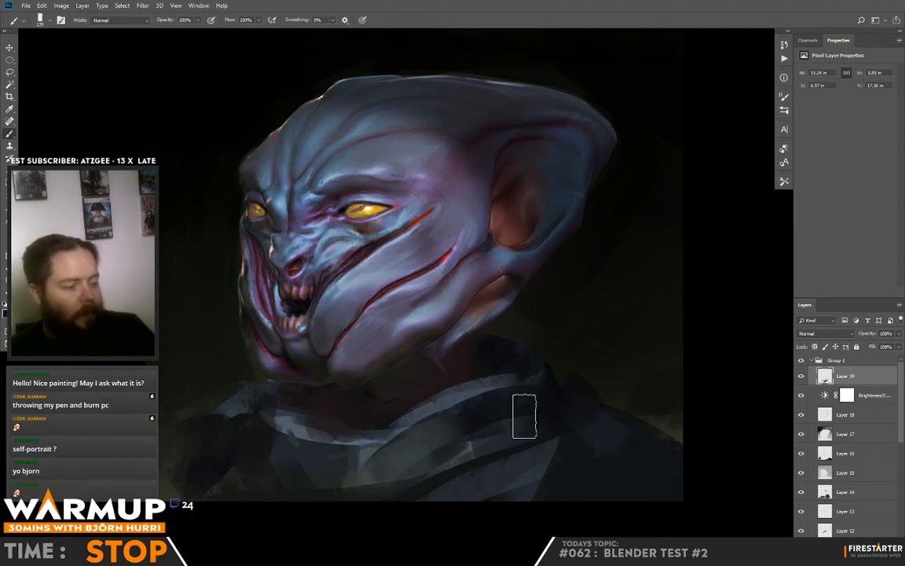
Darken the chest and near shoulder with broad diagonal strokes, covering the lighter patches below the collar.
left_click_drag(523, 416, 446, 450)
left_click_drag(380, 476, 343, 471)
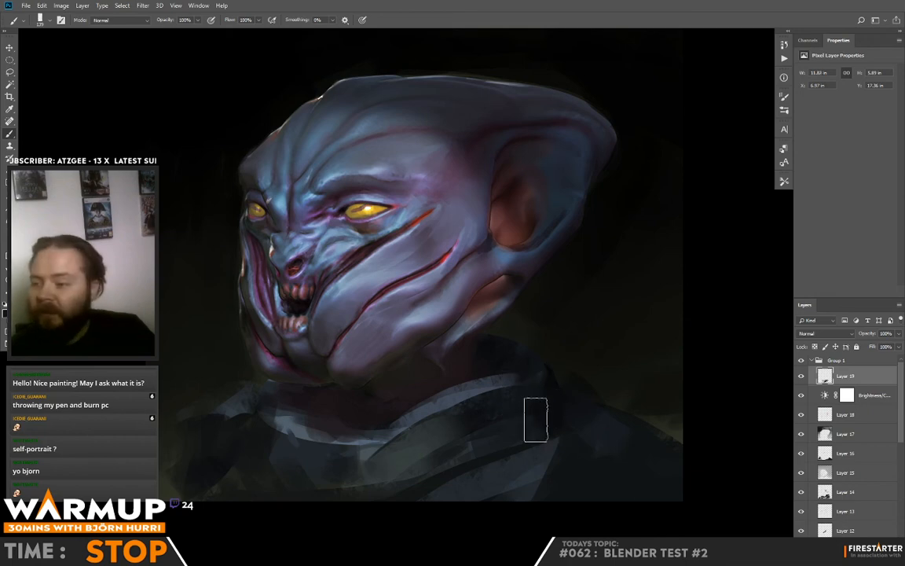
left_click(552, 465, "alt")
left_click_drag(584, 438, 417, 487)
left_click_drag(544, 448, 340, 529)
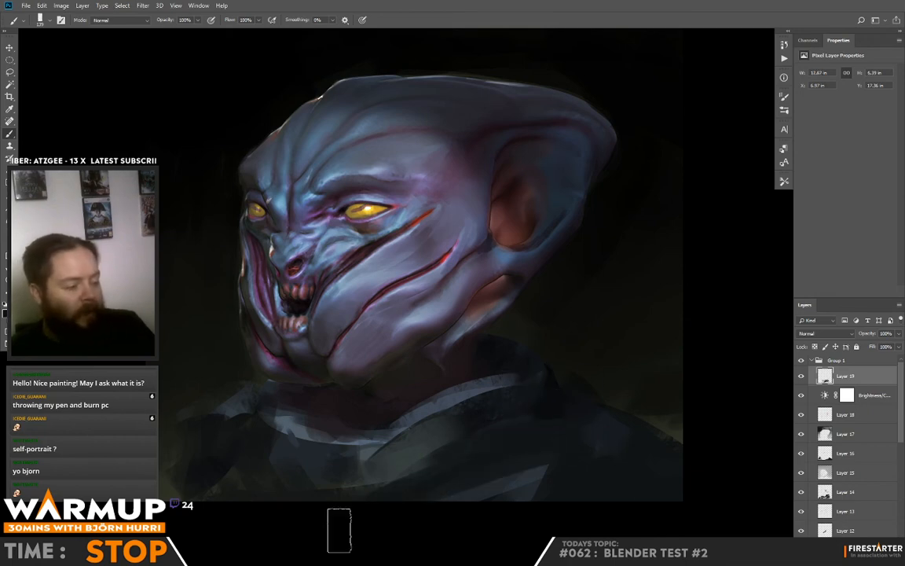
left_click_drag(512, 458, 286, 527)
Block in both shoulders with dark strokes, extending the clothing toward the edges of the canvas.
left_click_drag(279, 491, 214, 516)
left_click_drag(228, 453, 167, 460)
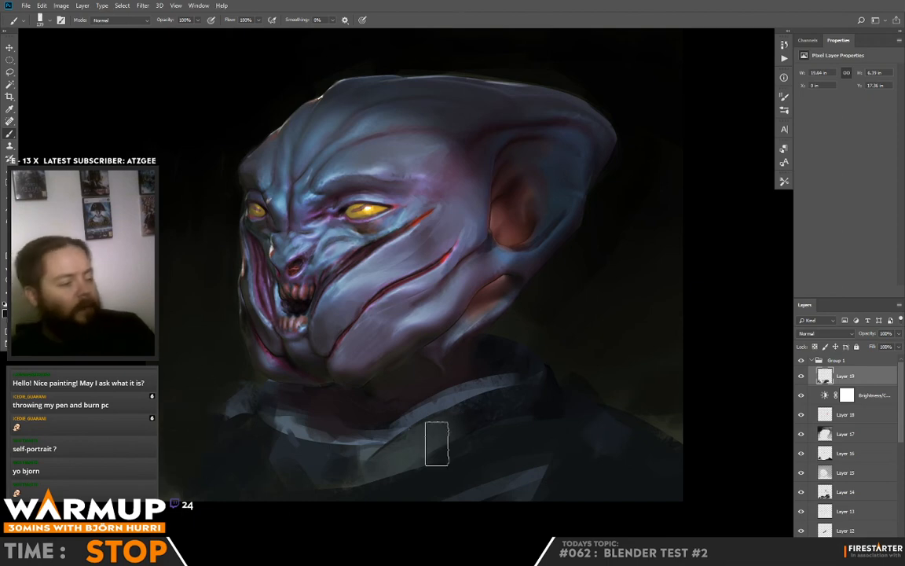
left_click_drag(231, 407, 241, 490)
left_click_drag(563, 433, 660, 435)
mouse_move(552, 459)
left_mouse_down()
mouse_move(673, 448)
mouse_move(725, 465)
left_mouse_up()
Hide the paint group to view the original red sculpt full screen.
key("space")
mouse_move(537, 354)
left_mouse_down()
mouse_move(554, 365)
mouse_move(529, 353)
left_mouse_up()
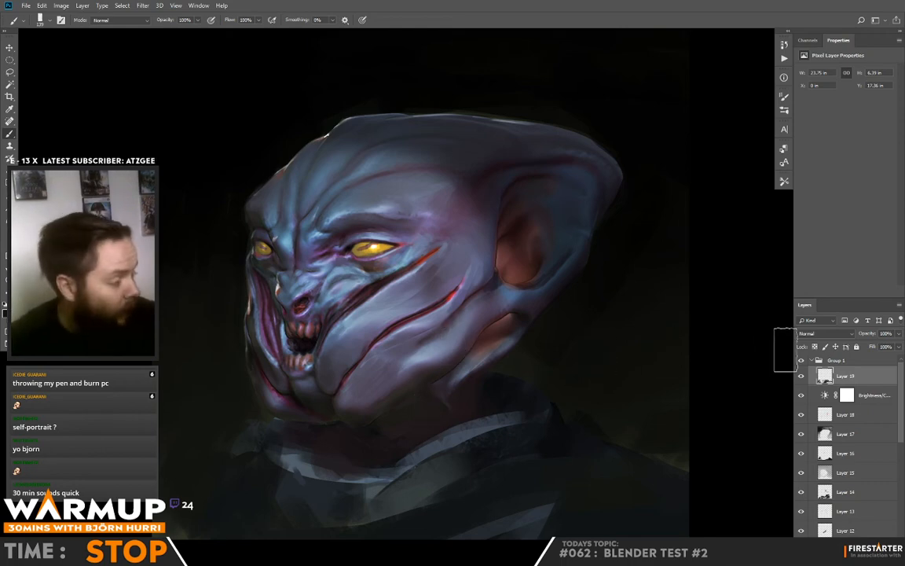
left_click(801, 362)
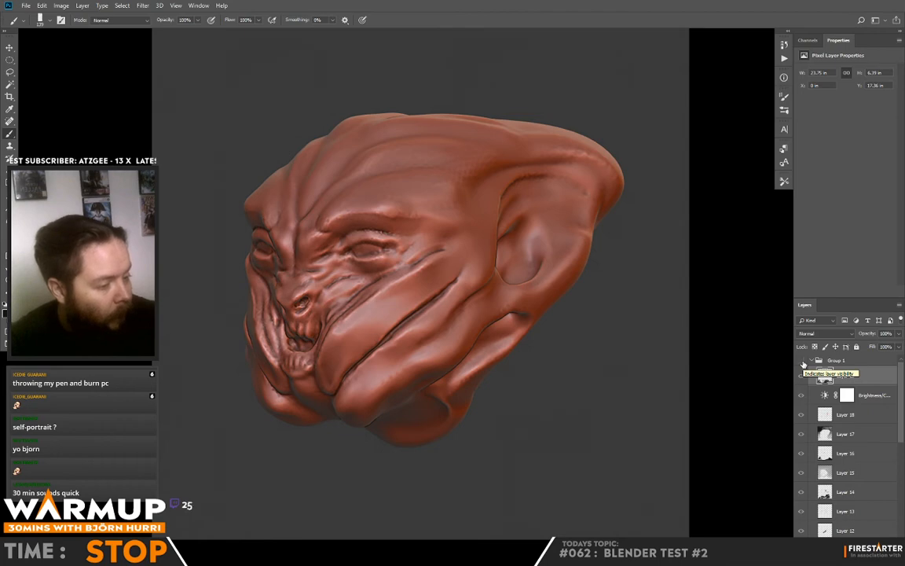
key("f")
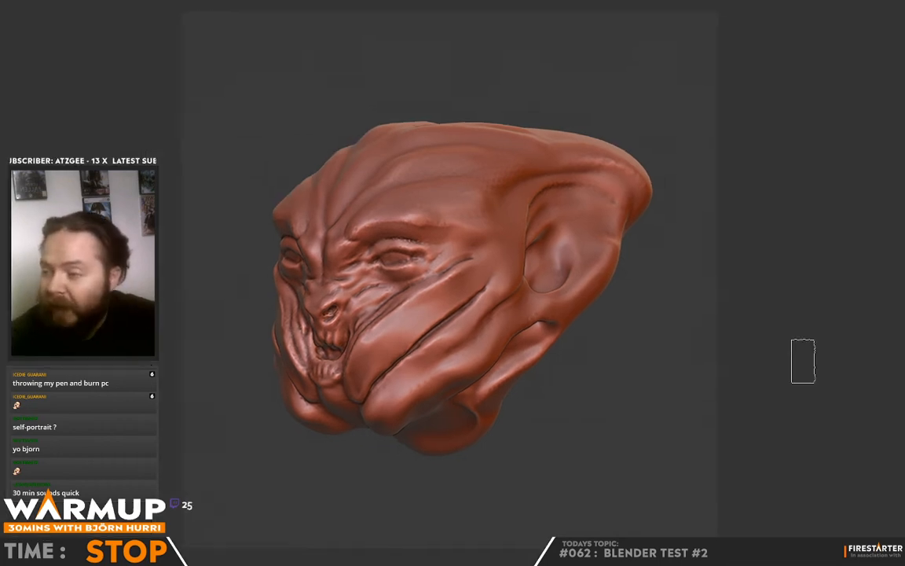
key("f")
Examine the elongated olive creature sculpts in blender03.psd from one end of the image to the other.
left_click_drag(132, 69, 156, 62)
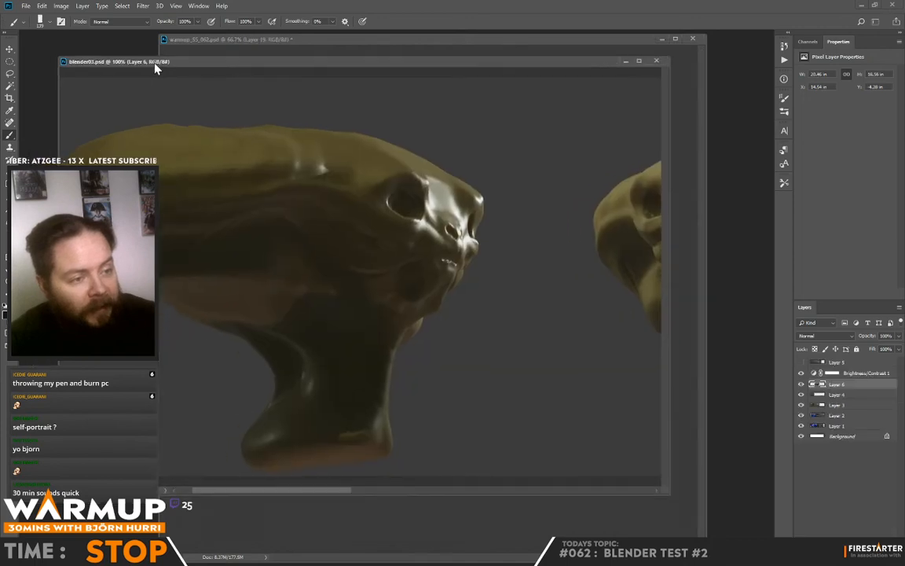
left_click_drag(598, 338, 243, 370)
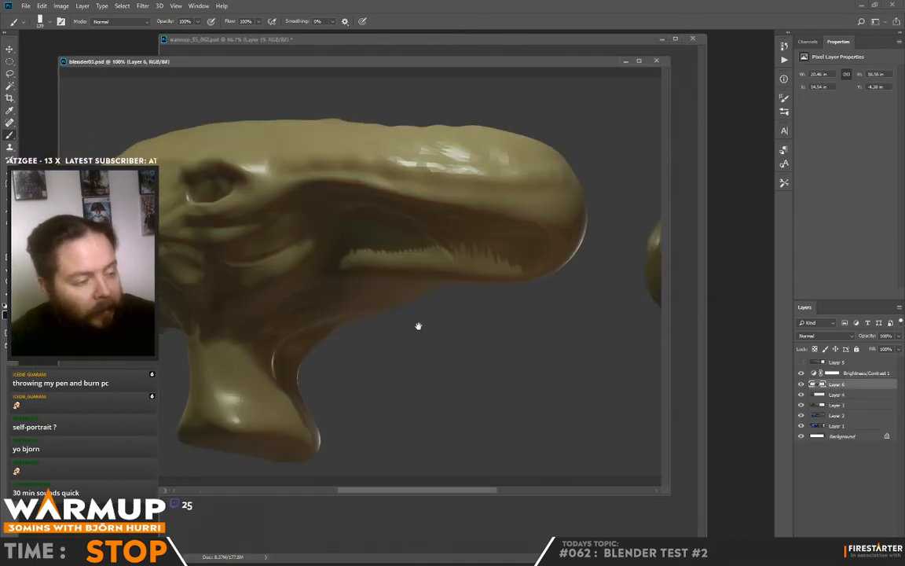
left_click_drag(418, 325, 450, 313)
left_click_drag(245, 313, 542, 297)
left_click_drag(228, 308, 495, 285)
left_click_drag(370, 307, 568, 313)
left_click_drag(505, 328, 398, 346)
left_click_drag(597, 338, 420, 360)
left_click_drag(608, 363, 477, 374)
left_click_drag(495, 328, 637, 343)
left_click_drag(314, 352, 644, 356)
left_click_drag(275, 357, 616, 349)
left_click_drag(341, 328, 523, 323)
left_click_drag(435, 312, 659, 295)
left_click_drag(584, 324, 221, 322)
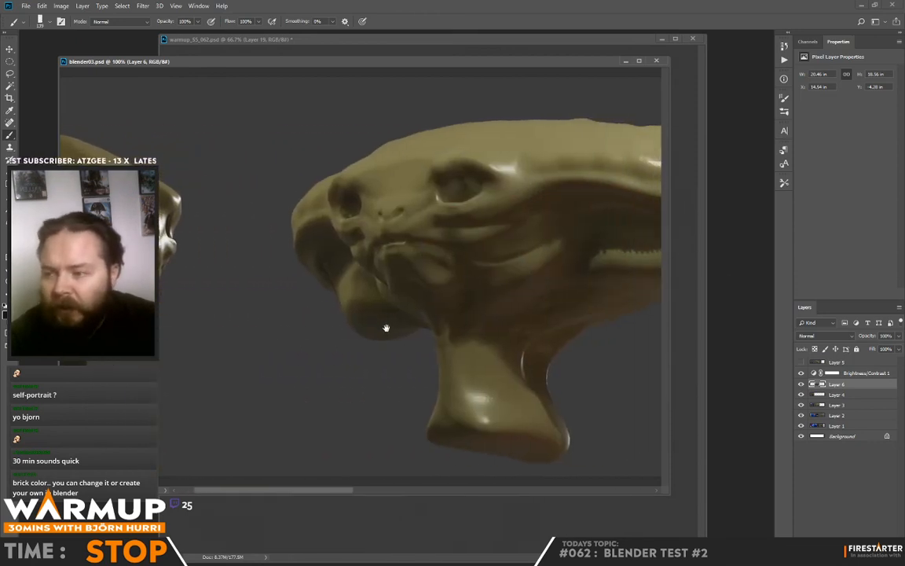
left_click_drag(386, 328, 749, 326)
left_click_drag(485, 326, 196, 329)
left_click_drag(549, 323, 224, 326)
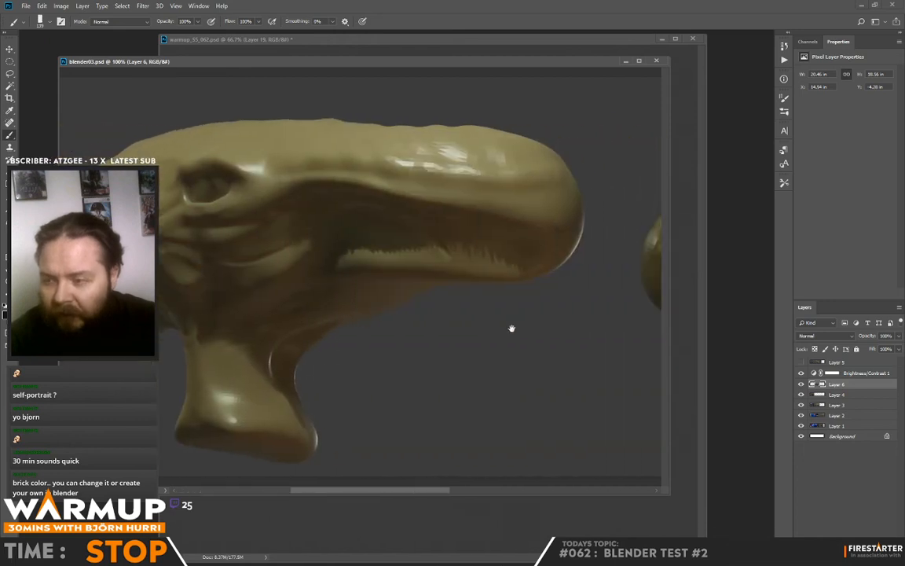
left_click_drag(512, 327, 302, 338)
left_click_drag(625, 350, 381, 350)
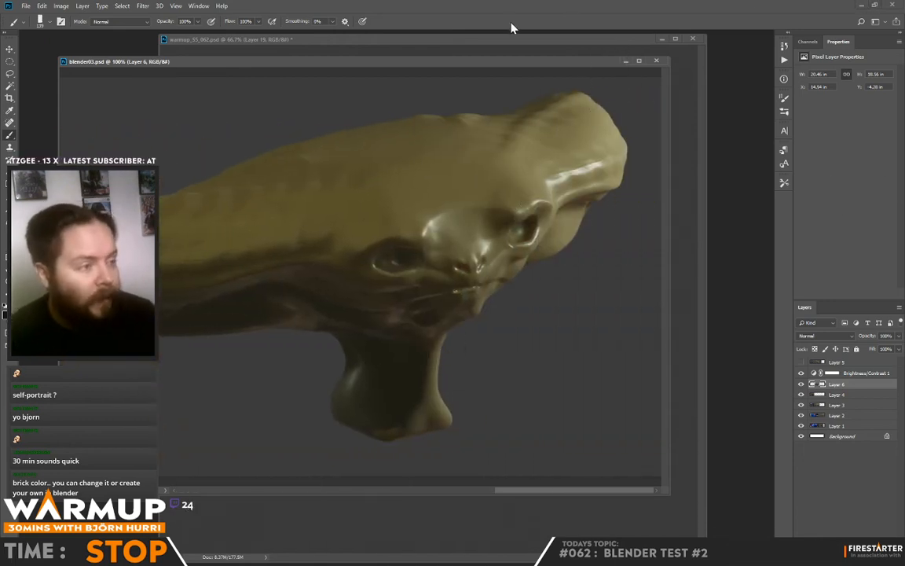
Return to warmup_S5_062.psd and show the paint group again.
left_click(448, 39)
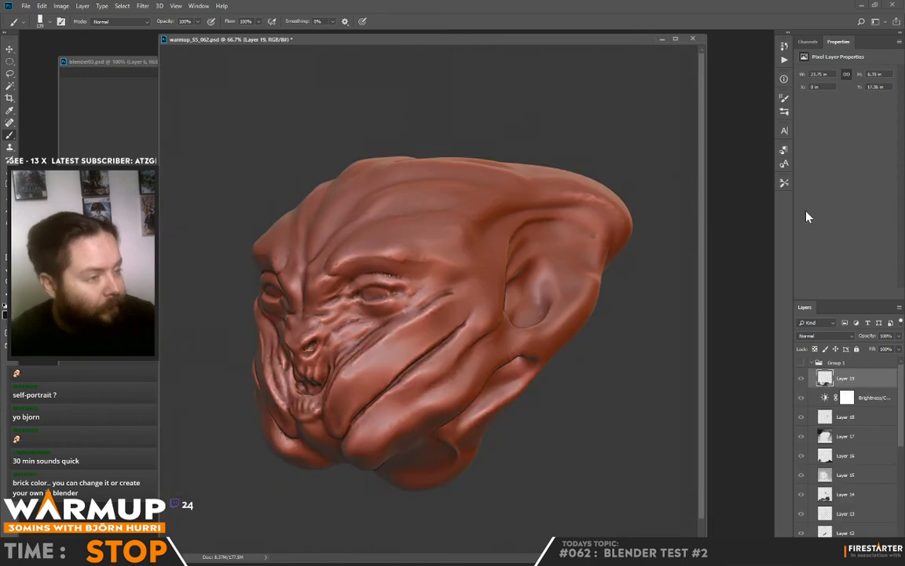
left_click(801, 362)
left_click_drag(497, 388, 552, 332)
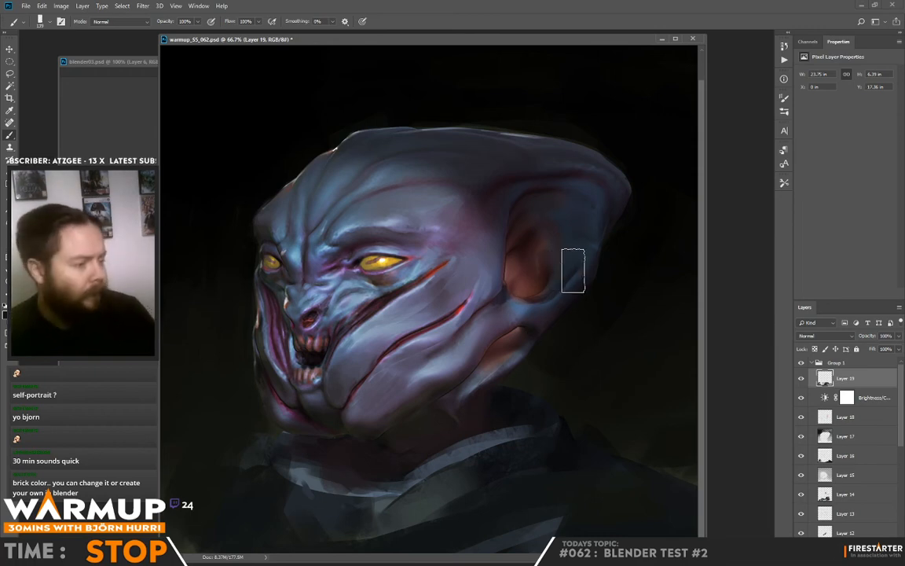
Add a new layer in Lighter Color mode and choose the soft round sketcher brush at a very large size.
key("ctrl+shift+alt+n")
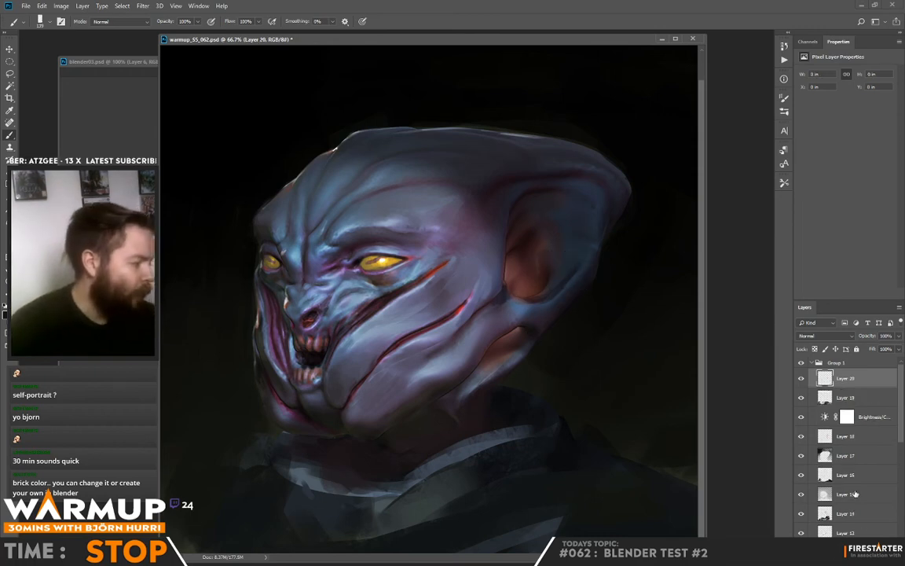
left_click(809, 340)
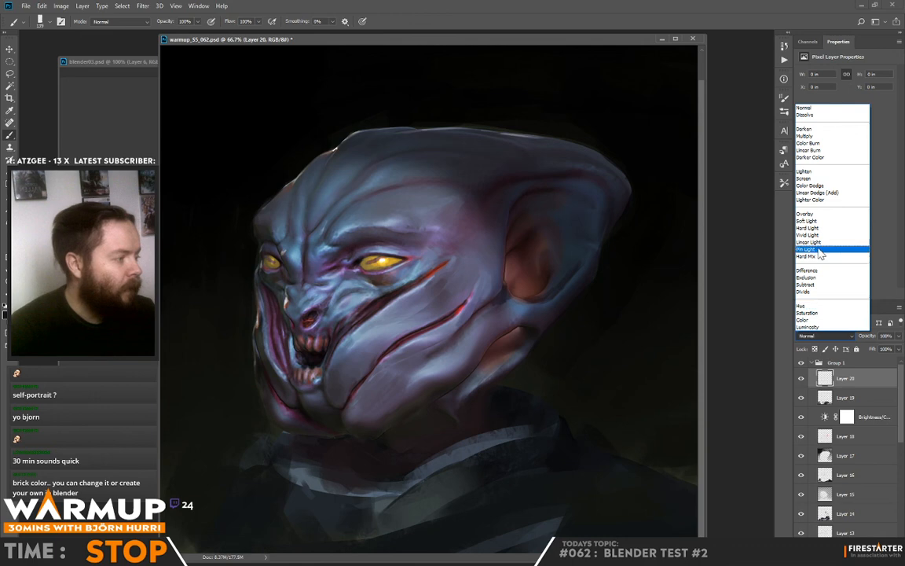
left_click(819, 206)
left_click(323, 198, "alt")
right_click(351, 176)
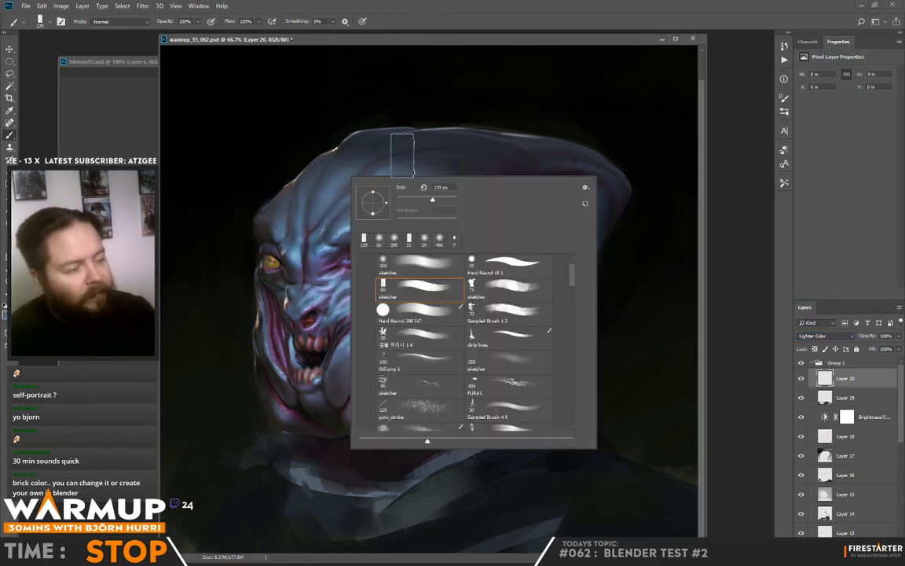
left_click(451, 261)
left_click(453, 199)
Sample a warm tone near the far eye, reduce the brush slightly and add a faint brown glow above the forehead.
left_click(274, 263, "alt")
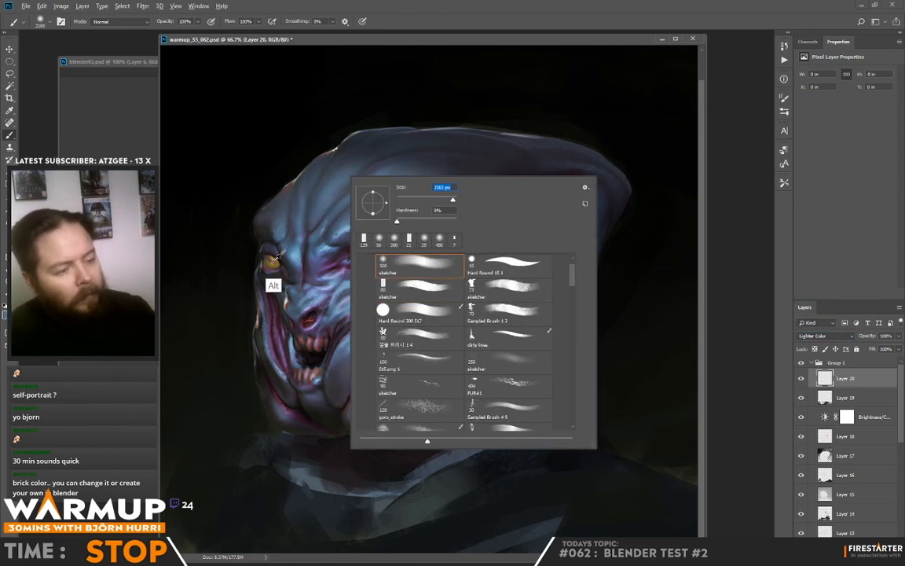
right_click(333, 95)
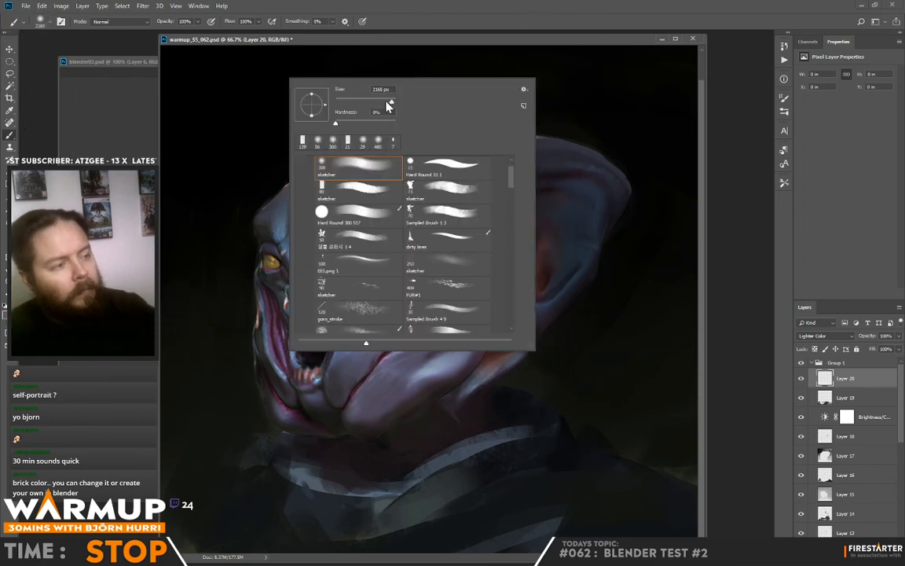
left_click(390, 102)
left_click(403, 39)
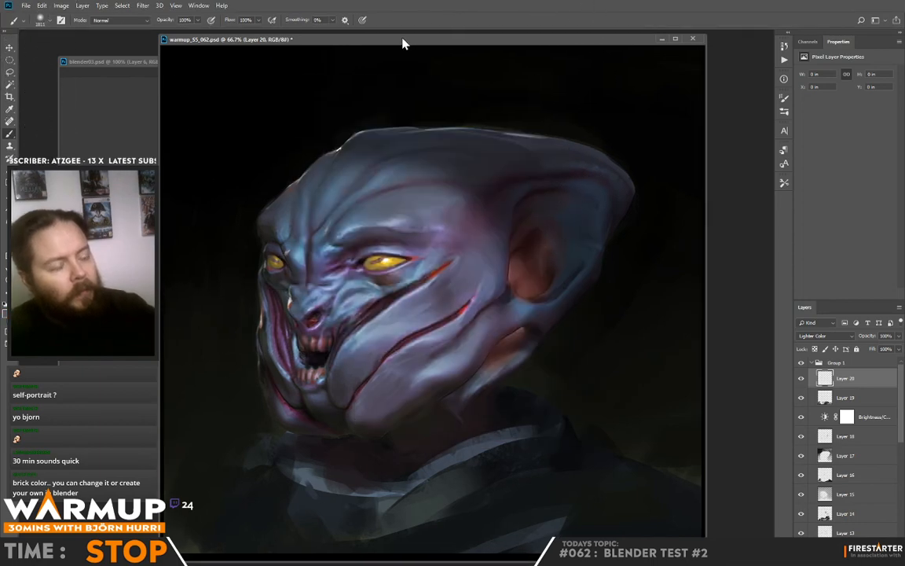
key("f")
left_click(312, 36)
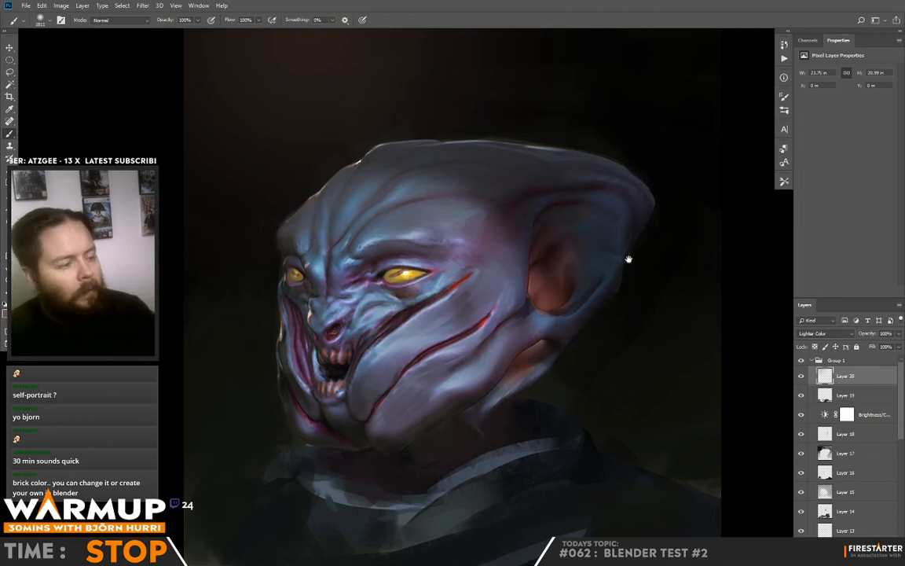
left_click_drag(686, 247, 563, 286)
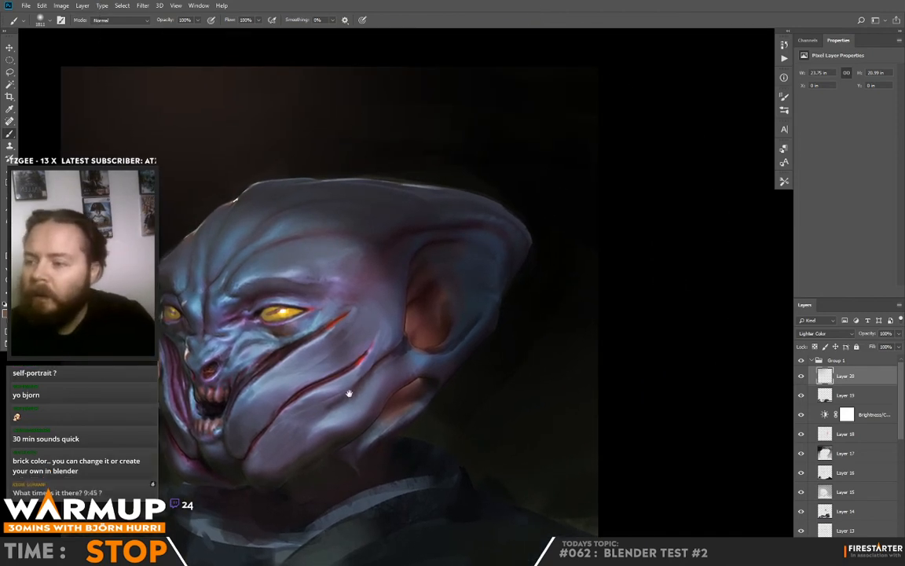
mouse_move(351, 392)
left_mouse_down()
mouse_move(438, 357)
mouse_move(456, 388)
left_mouse_up()
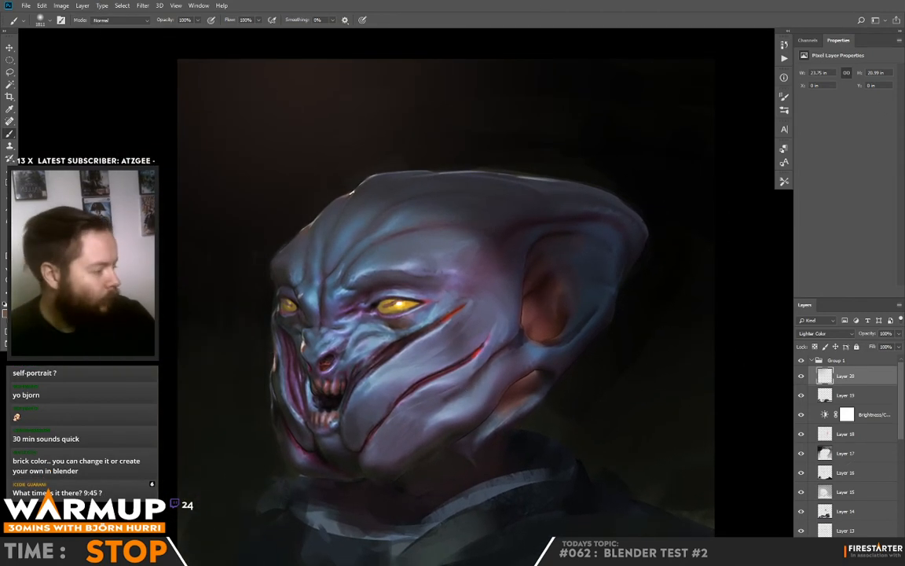
Add a Color Dodge layer and intensify the background glow above the forehead with a soft dab of reddish brown 702e16.
left_click(821, 333)
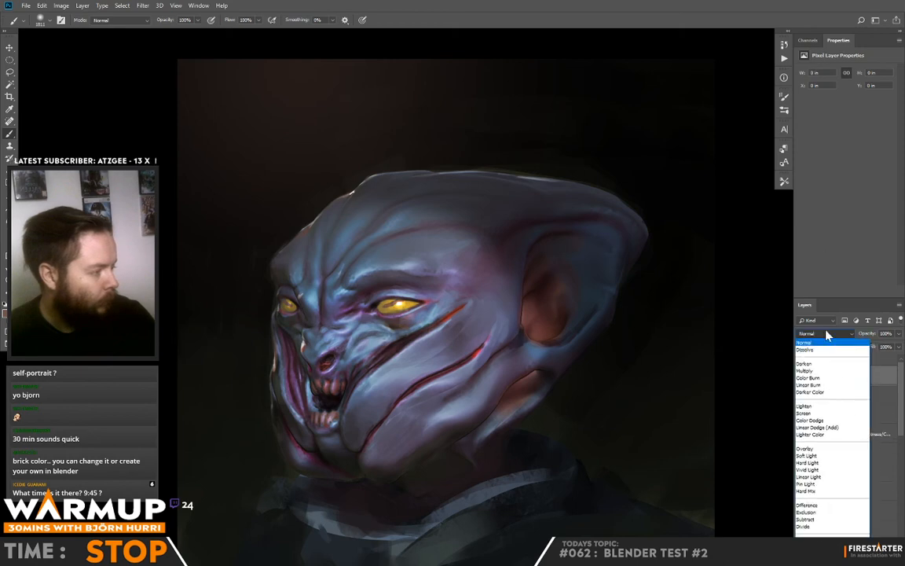
left_click(814, 420)
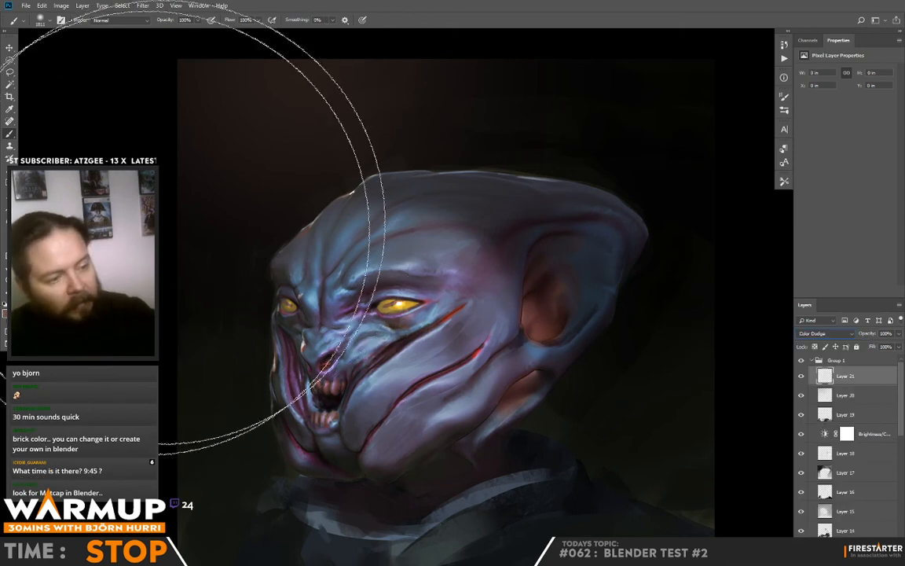
left_click(6, 312)
left_click(245, 347)
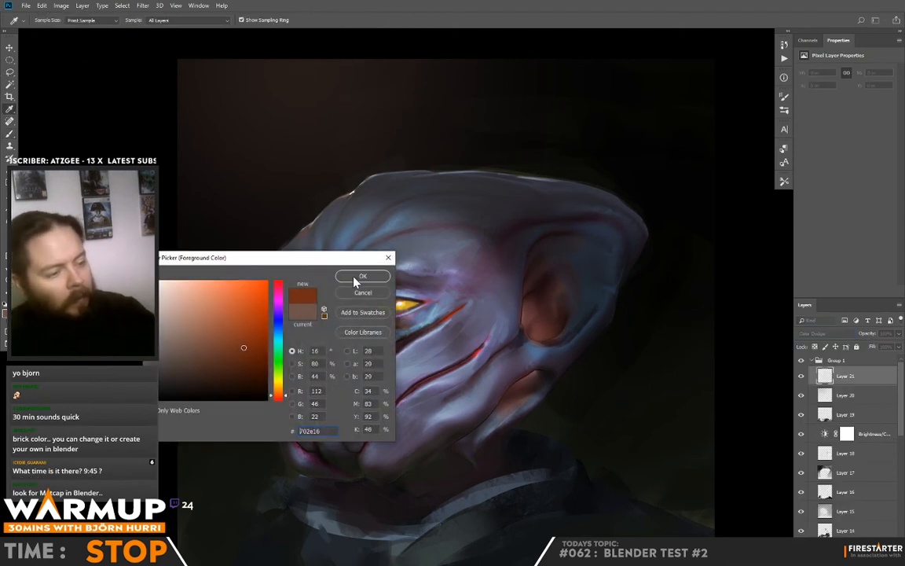
left_click(352, 275)
left_click_drag(225, 135, 228, 138)
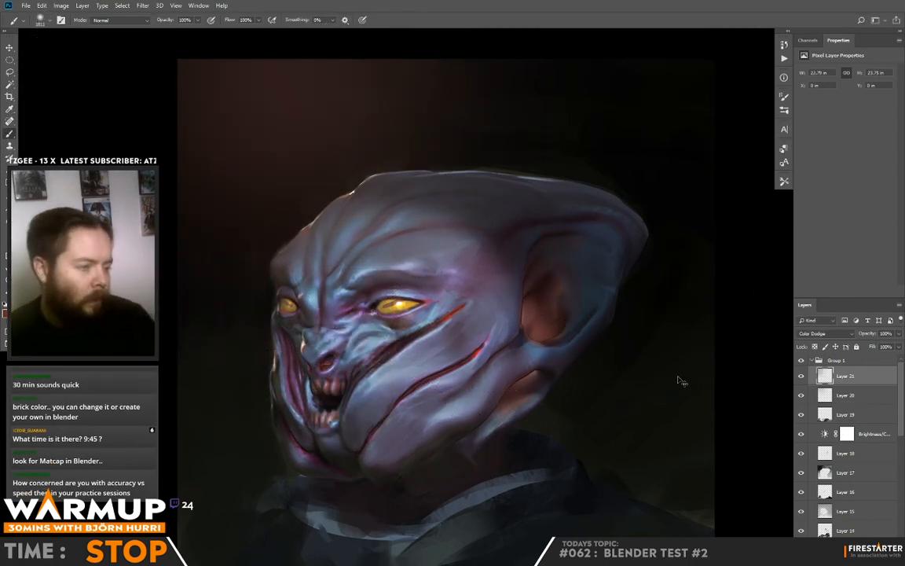
mouse_move(469, 401)
left_mouse_down()
mouse_move(463, 338)
mouse_move(468, 351)
left_mouse_up()
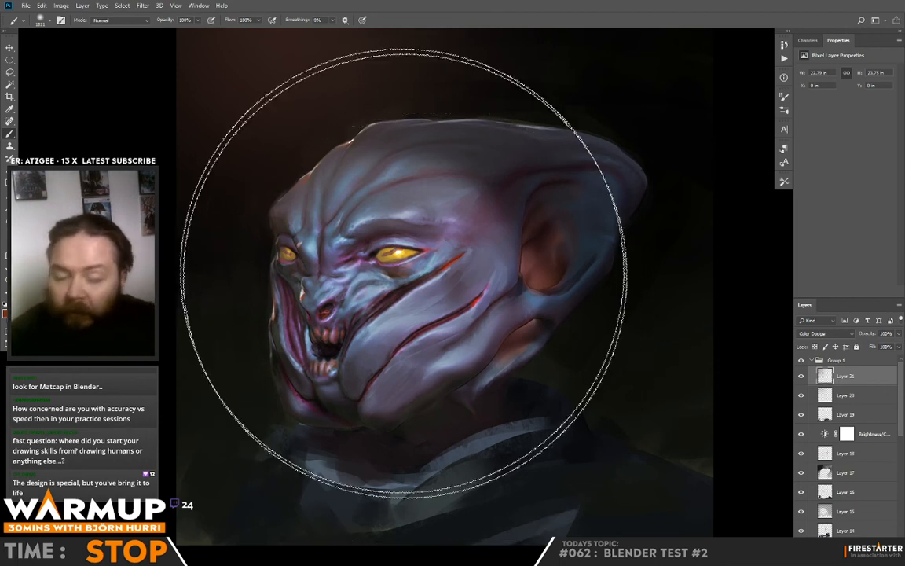
Review the olive creature sculpts in blender03.psd once more, ending back at the alien head painting.
key("ctrl+Tab")
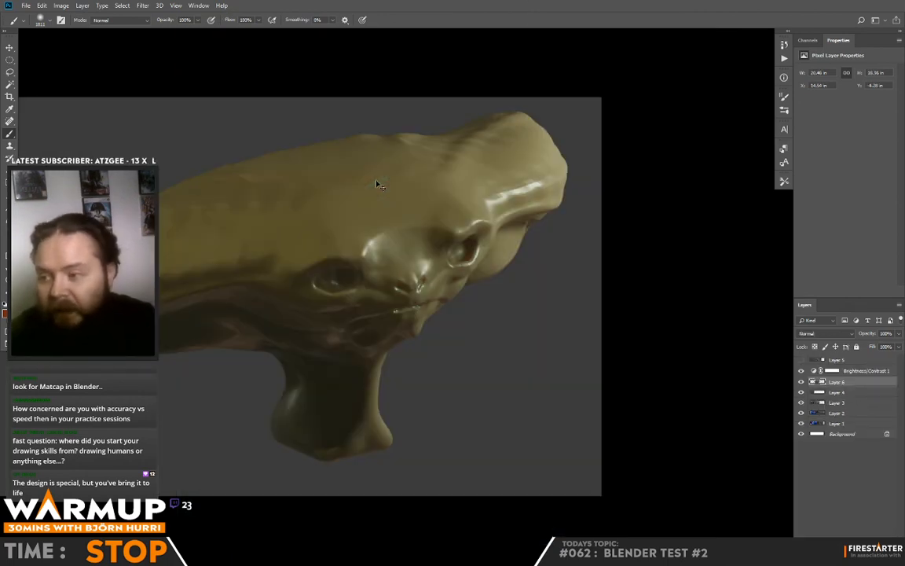
left_click_drag(425, 372, 735, 403)
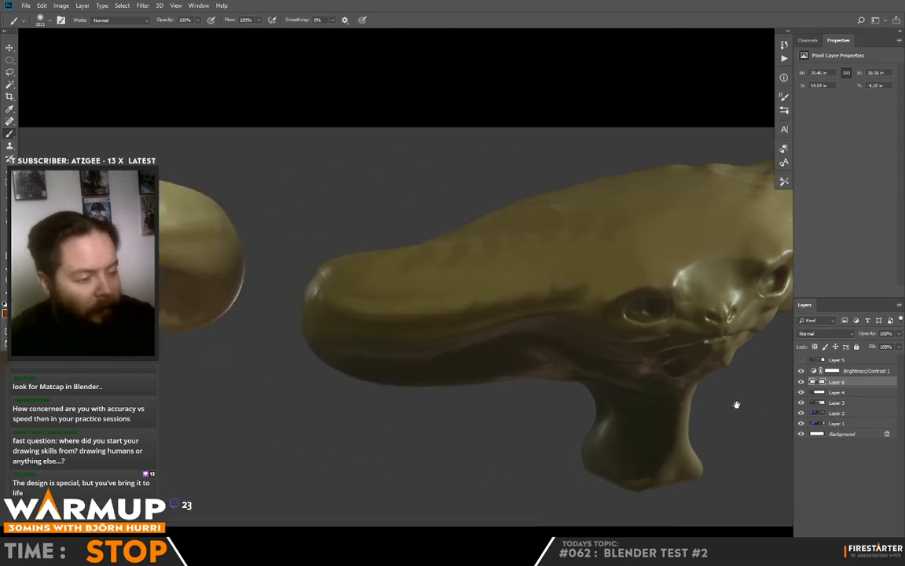
left_click_drag(161, 360, 533, 398)
left_click_drag(370, 395, 464, 374)
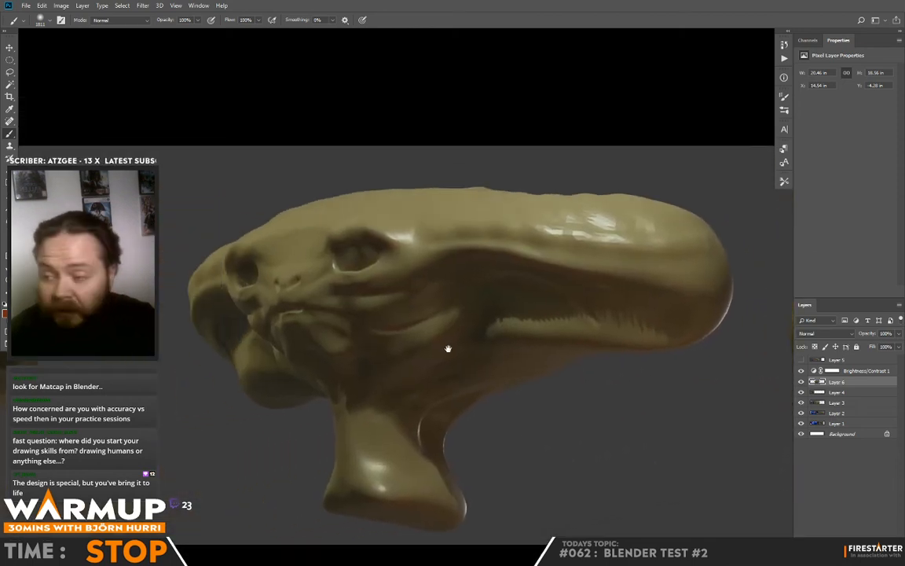
key("ctrl+Tab")
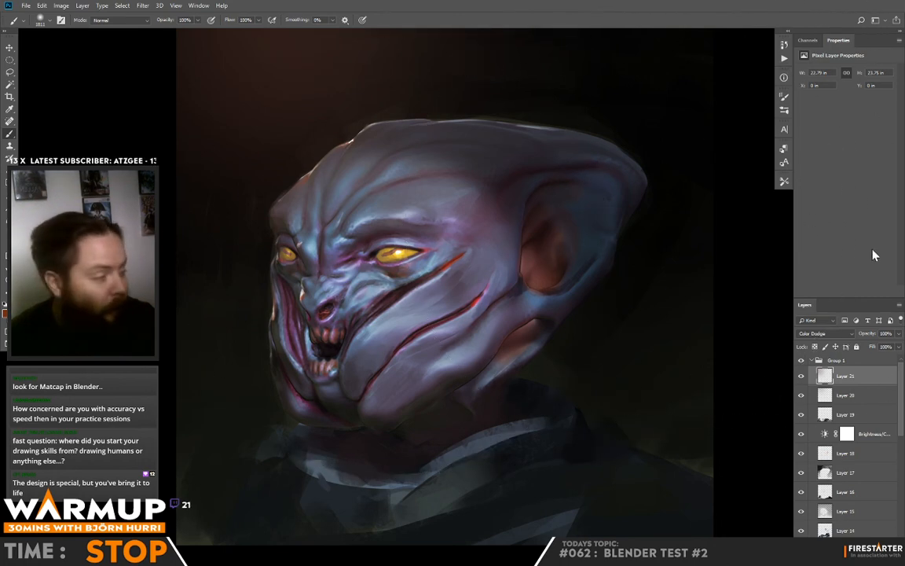
Compare the painting with the underlying red sculpt render by toggling the visibility of Group 1, leaving it visible.
left_click(802, 361)
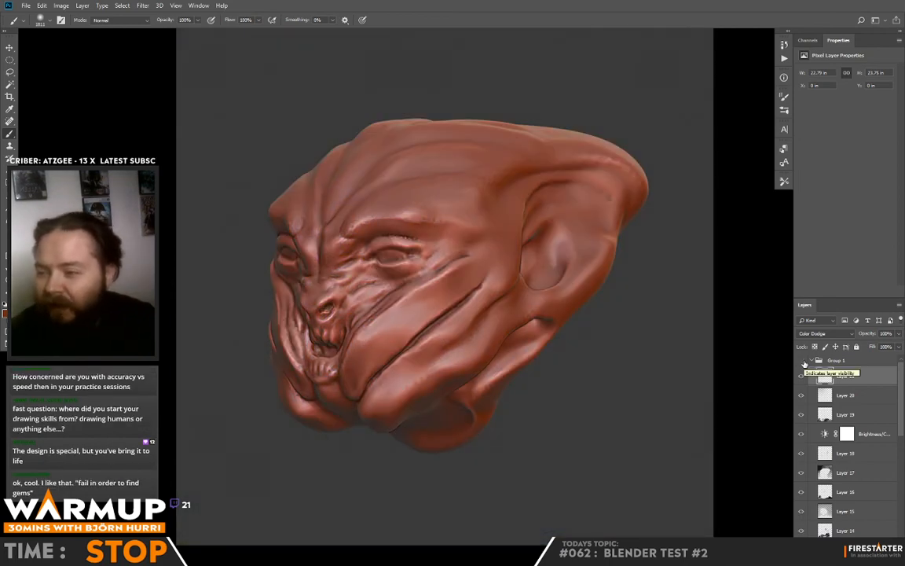
left_click(802, 360)
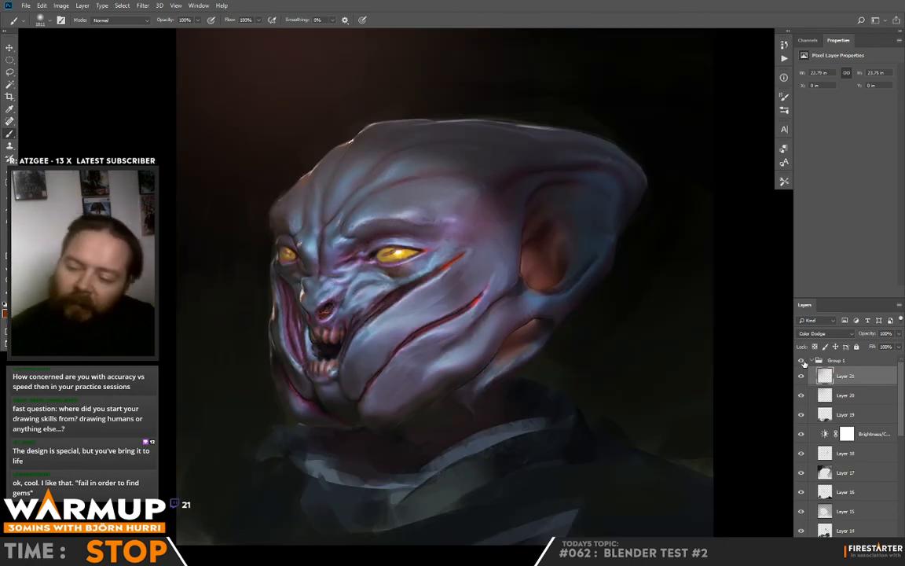
left_click(801, 361)
left_click(801, 361)
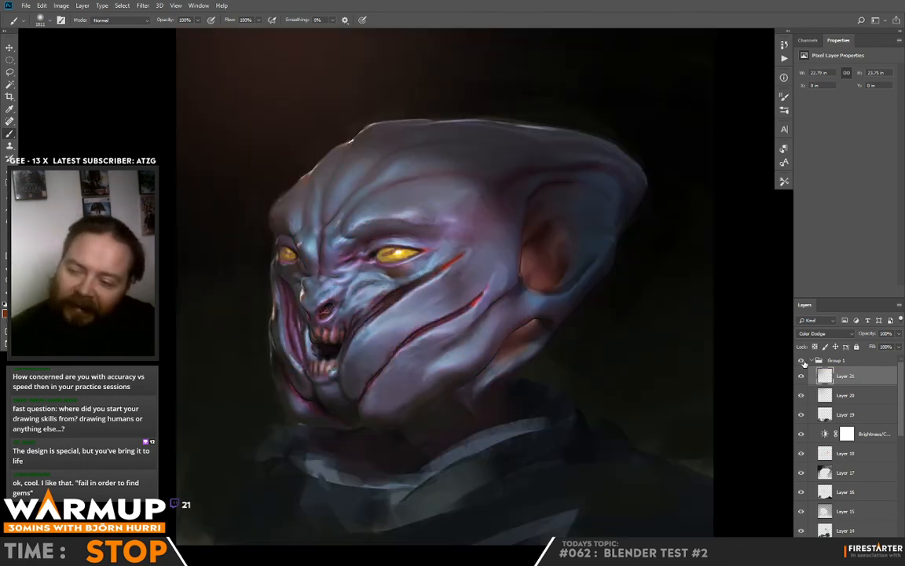
left_click(802, 361)
left_click(801, 360)
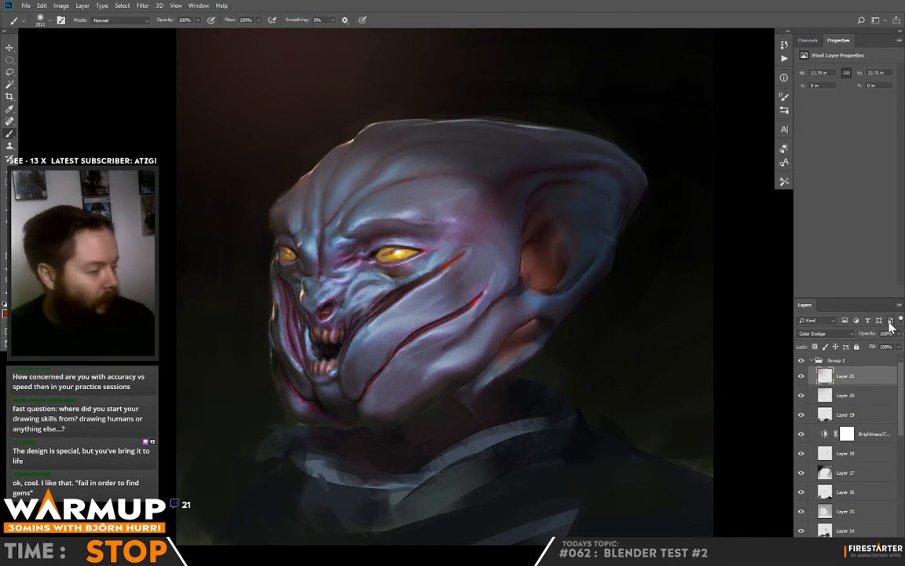
Add a Color Lookup adjustment layer above Layer 21 and apply the Candlelight.CUBE 3D LUT.
left_click(851, 559)
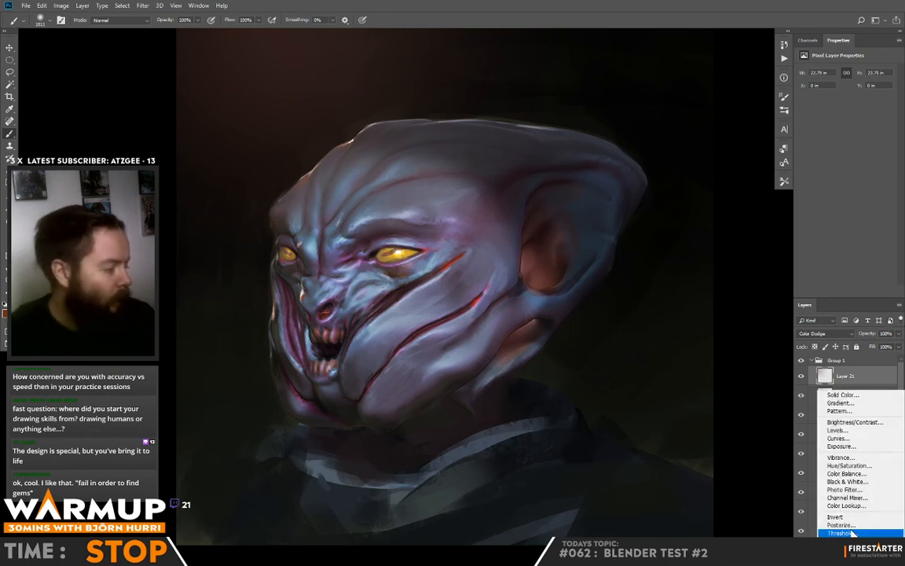
left_click(848, 506)
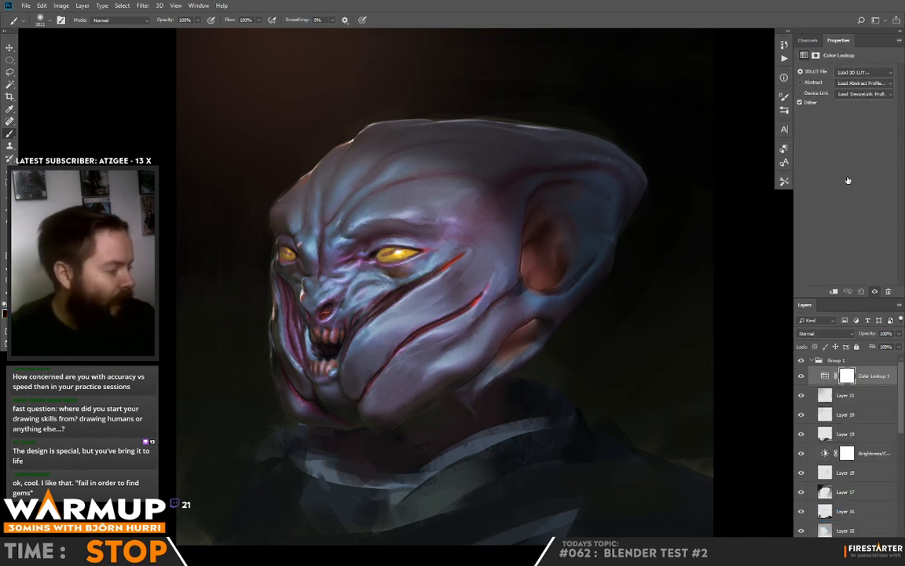
left_click(862, 72)
left_click(860, 92)
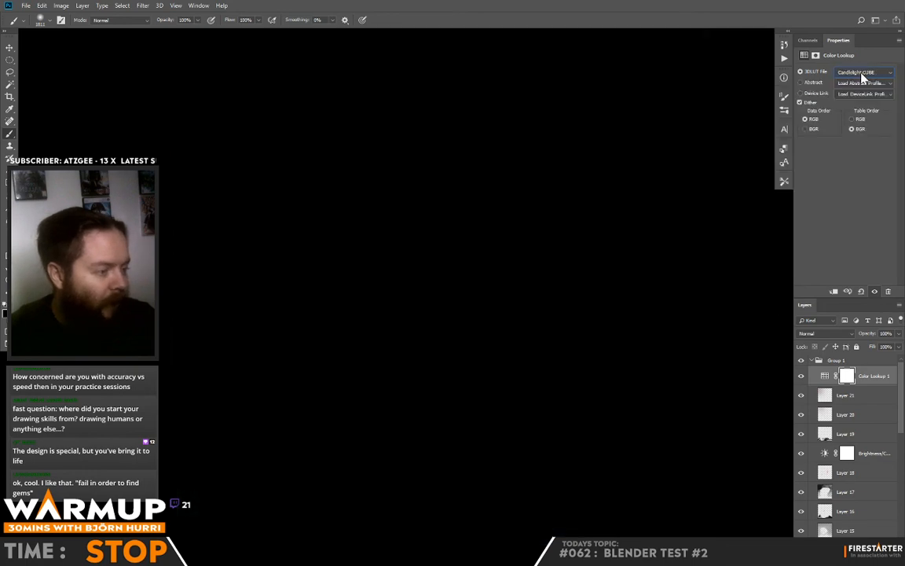
Step through the 3D LUT presets on the Color Lookup layer and settle on TensionGreen.3DL.
scroll(862, 76, "down", 1)
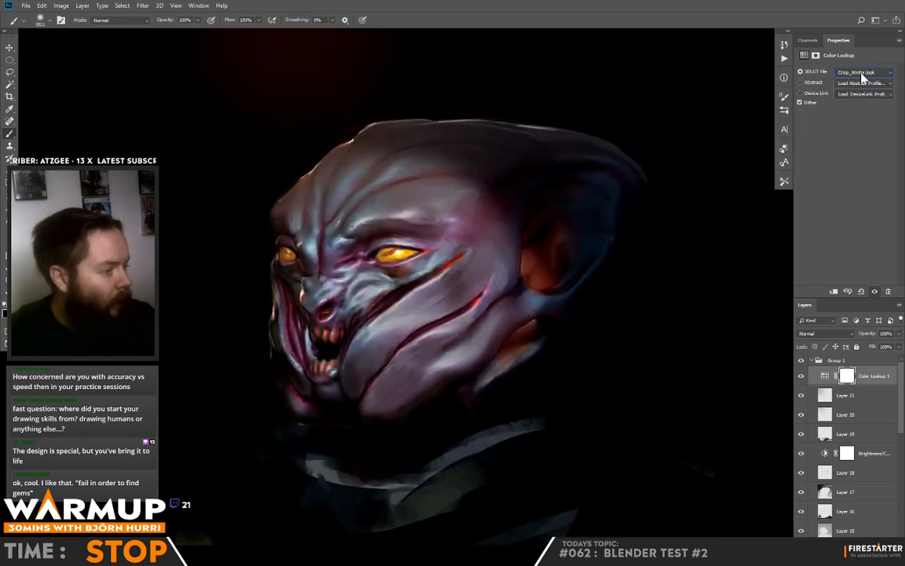
scroll(862, 76, "down", 2)
scroll(862, 76, "down", 4)
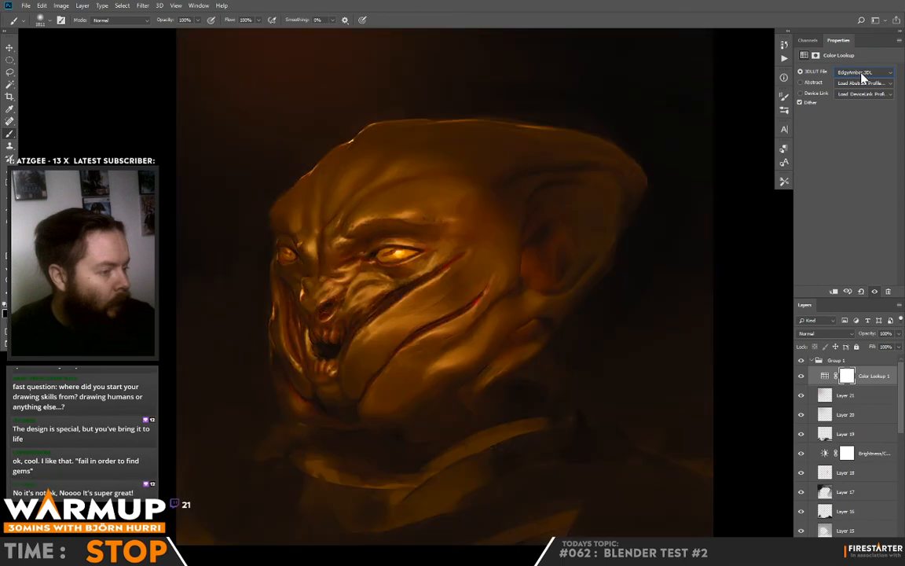
scroll(861, 76, "down", 2)
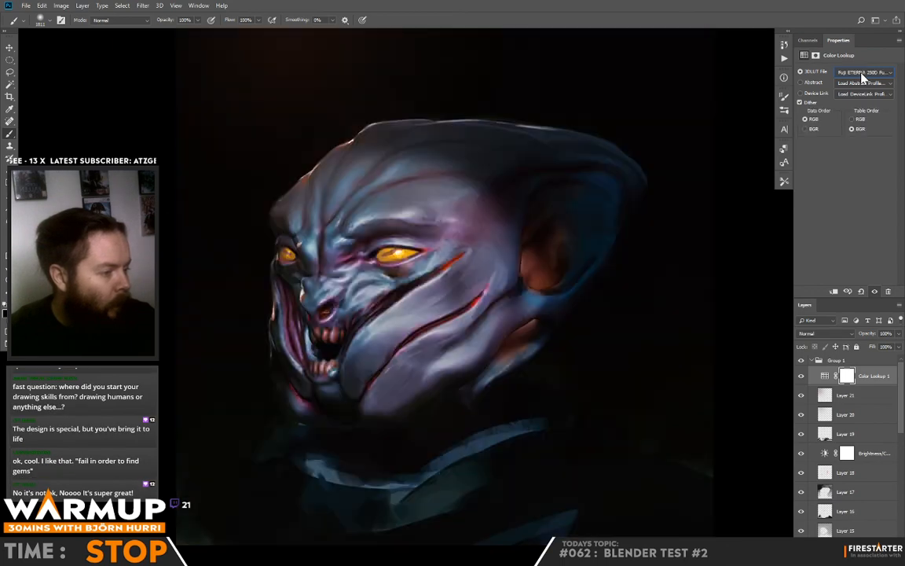
scroll(862, 76, "down", 1)
scroll(862, 77, "up", 1)
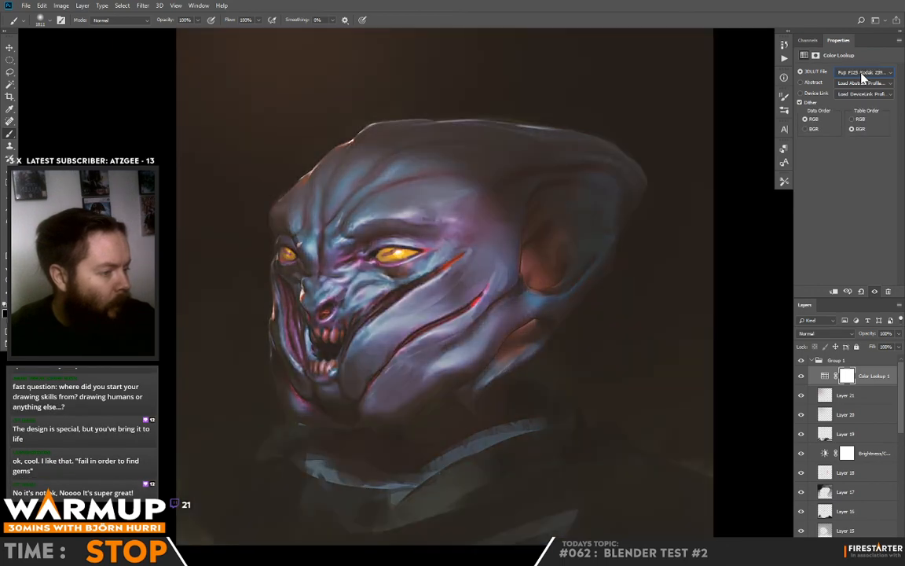
scroll(862, 76, "down", 3)
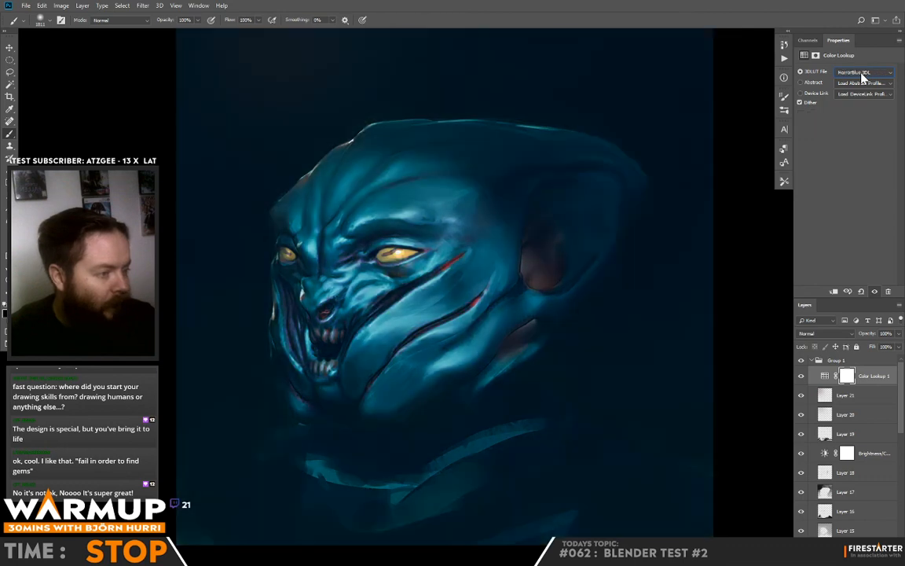
scroll(861, 76, "down", 1)
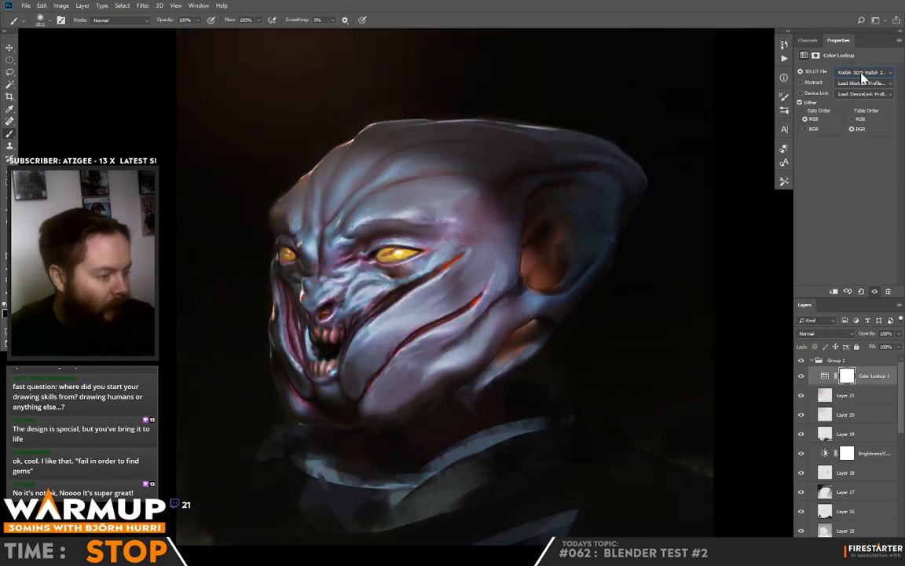
key("Down")
key("Down")
key("Down")
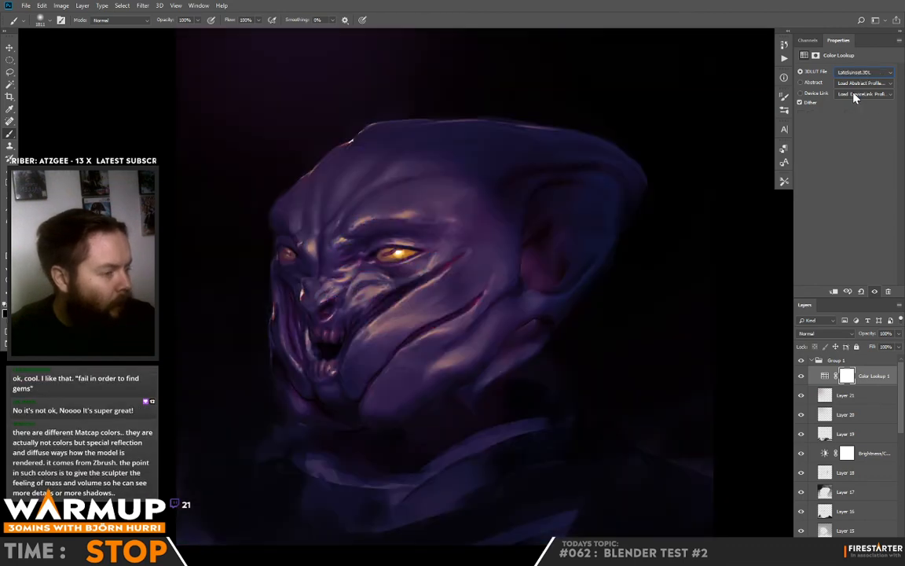
key("Down")
key("Down")
key("Down")
key("Down")
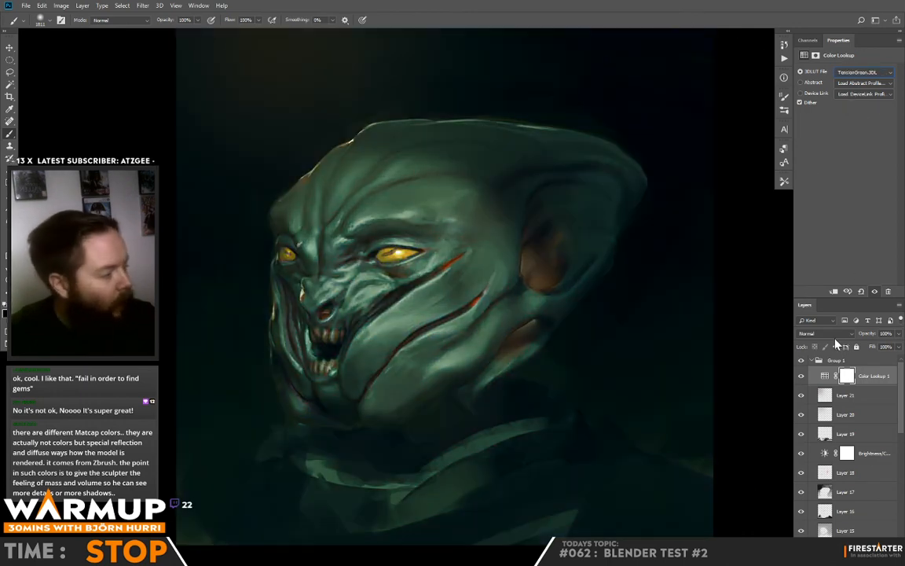
Set the Color Lookup layer to Color blending mode and lower its opacity to 48%.
left_click(825, 334)
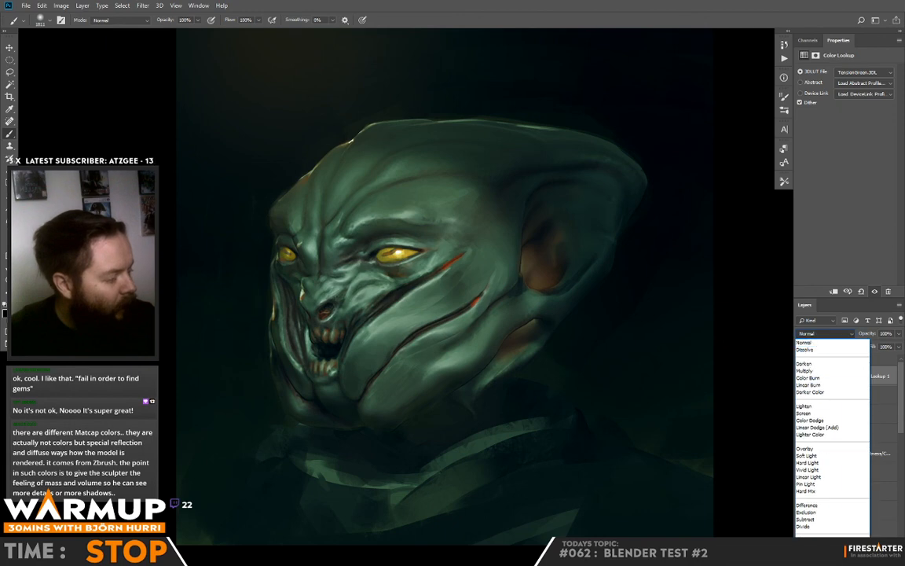
left_click(808, 555)
left_click_drag(899, 334, 875, 348)
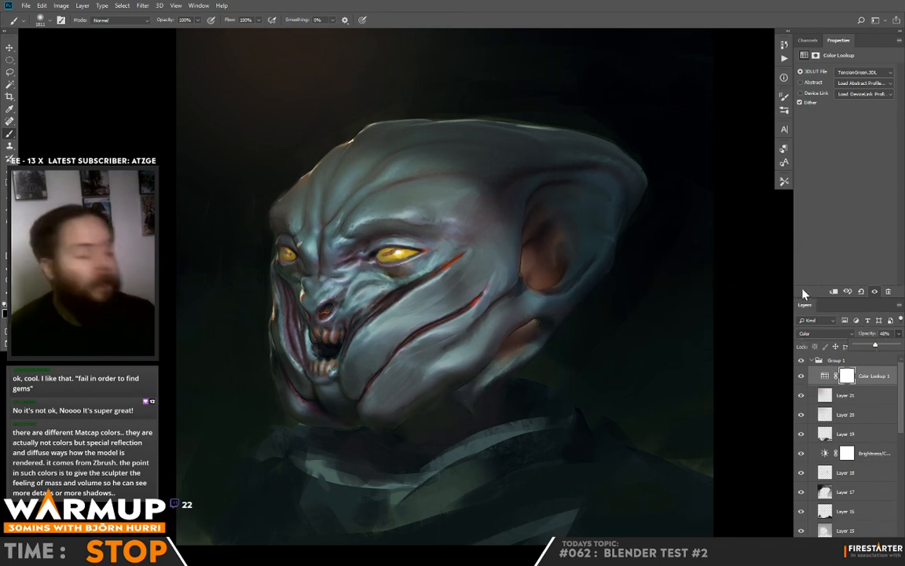
Check the painting with and without the Color Lookup layer and reduce the layer's fill to 59%.
left_click(801, 375)
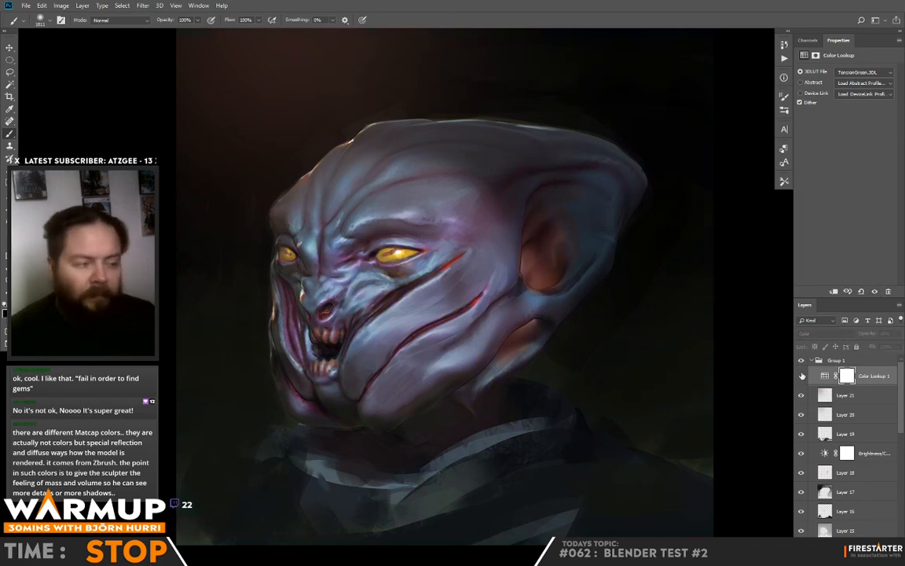
left_click(802, 375)
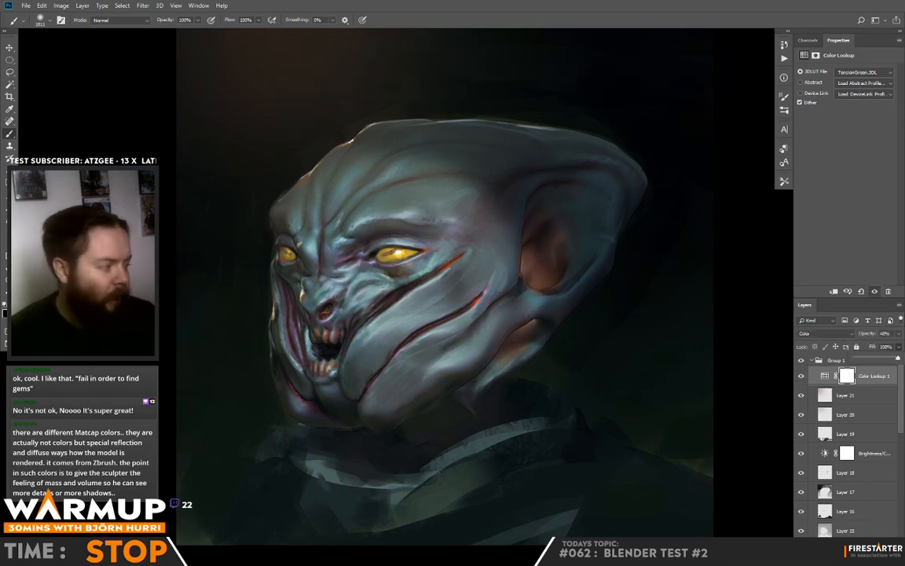
left_click(880, 359)
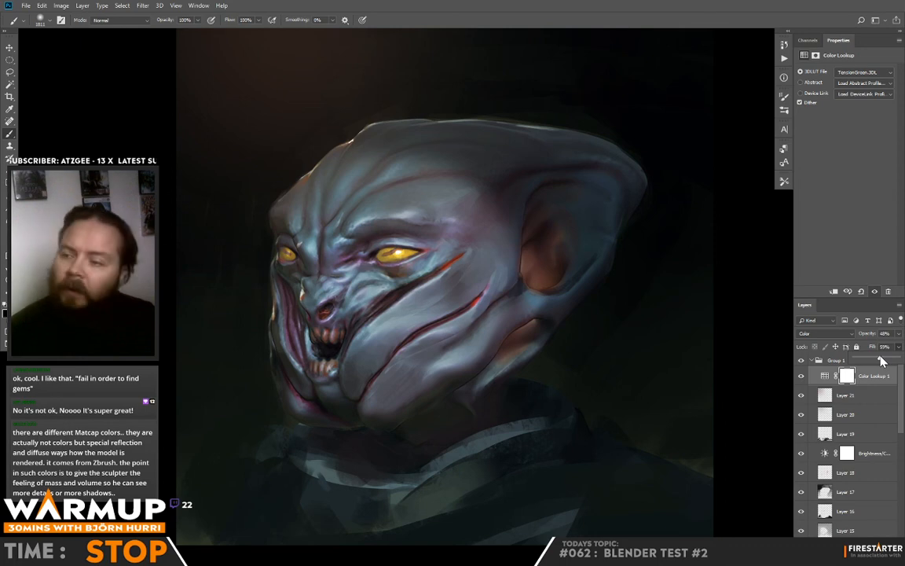
Compare the painting with and without the Color Lookup grade several times, leaving that layer hidden.
left_click(802, 376)
left_click(802, 378)
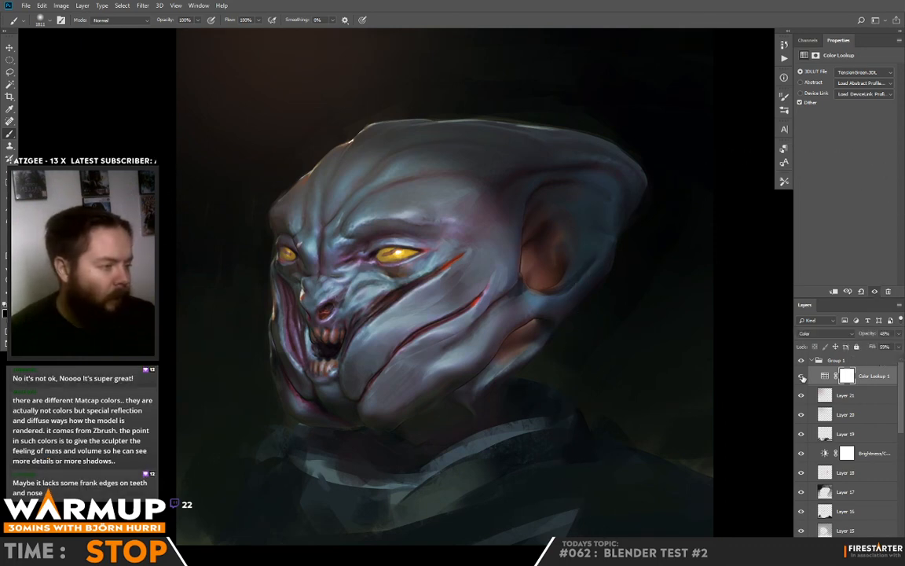
left_click(802, 378)
left_click(802, 378)
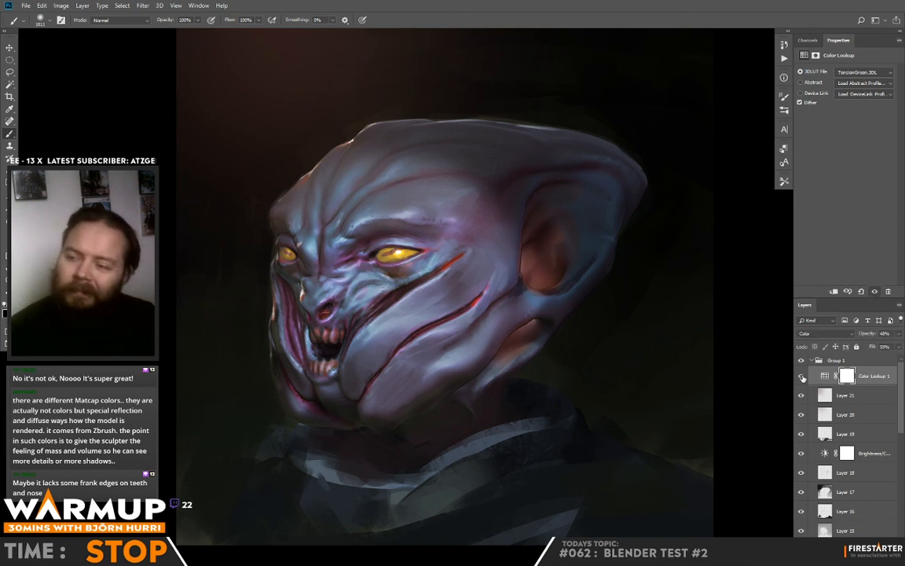
left_click(803, 378)
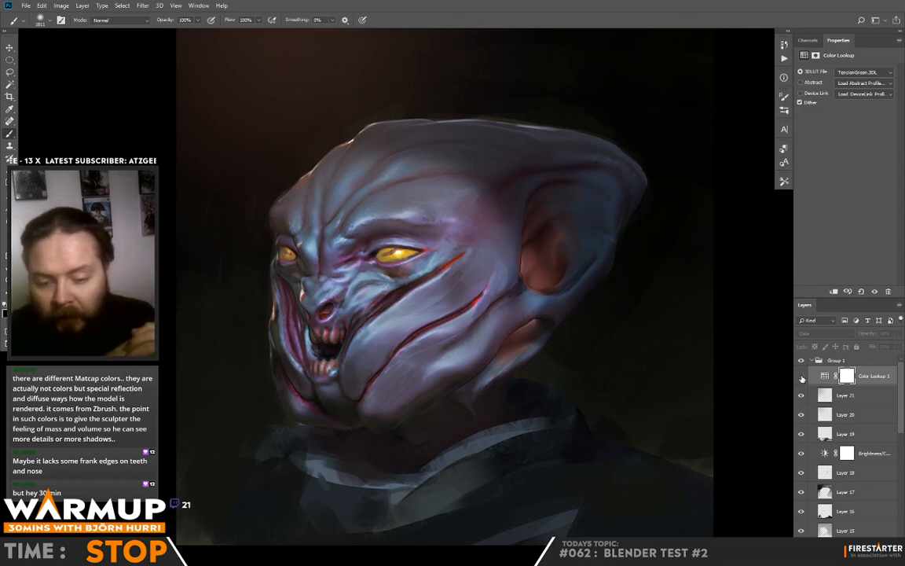
left_click(801, 377)
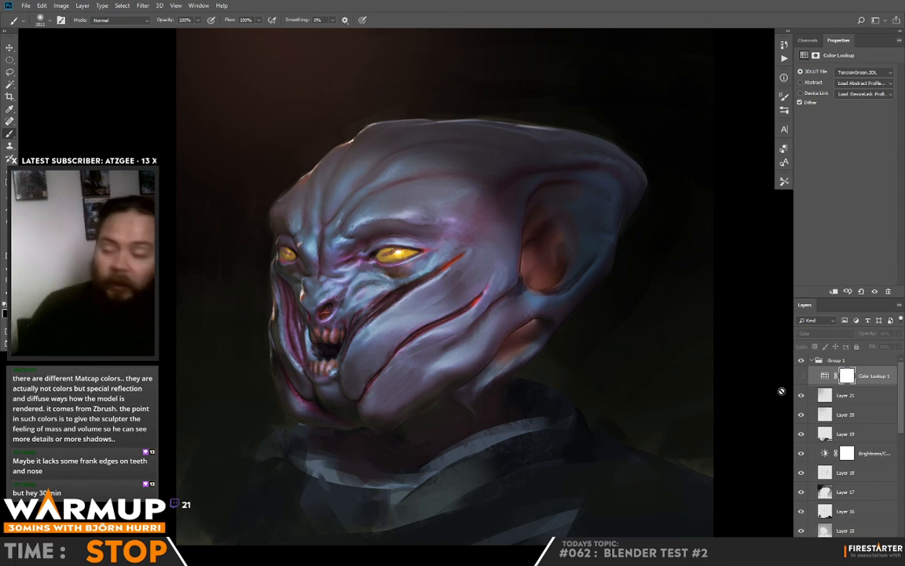